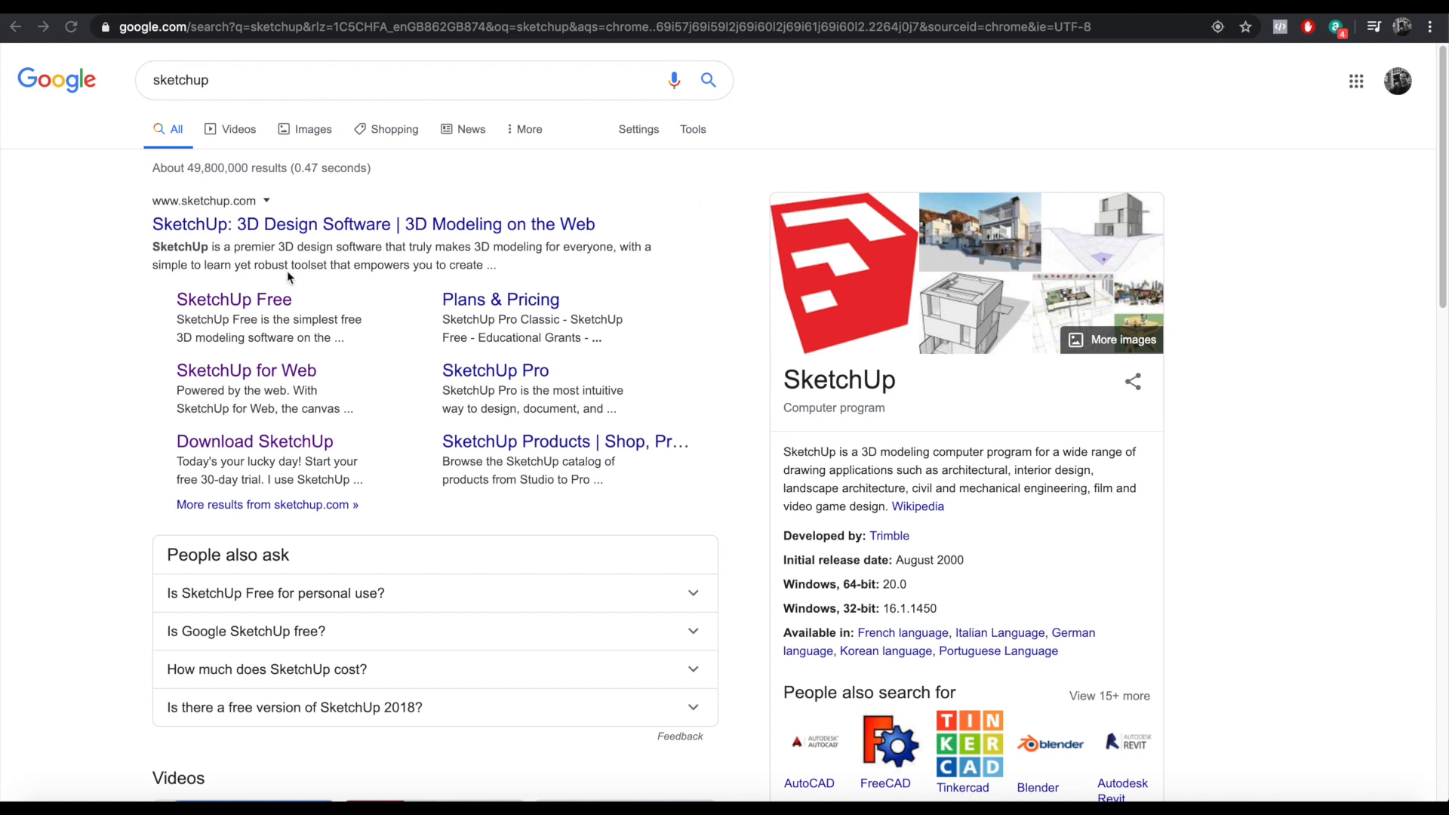
Step: Open SketchUp Free from the search results and start modeling in a new blank file
left_click(248, 304)
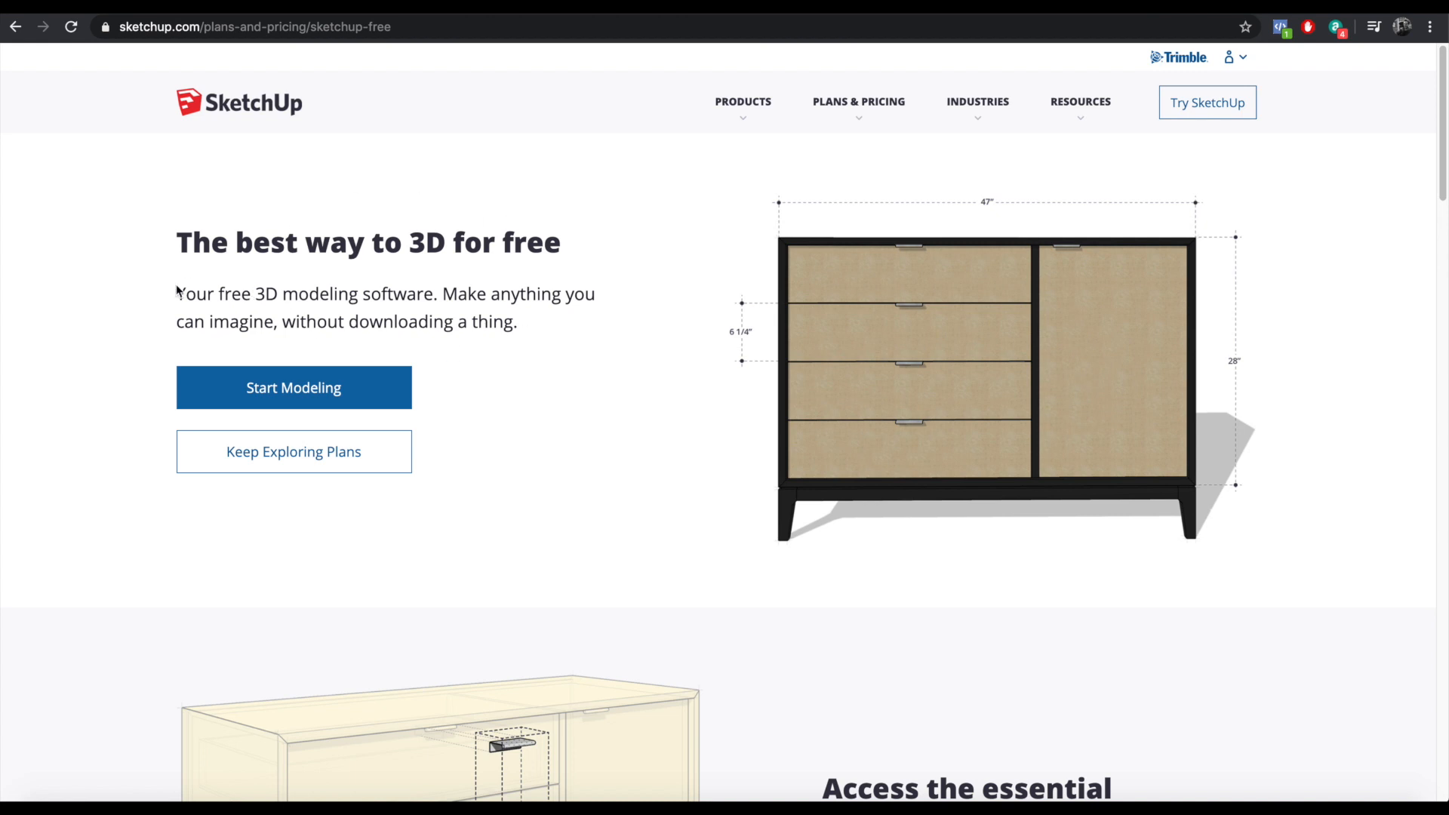
left_click(345, 406)
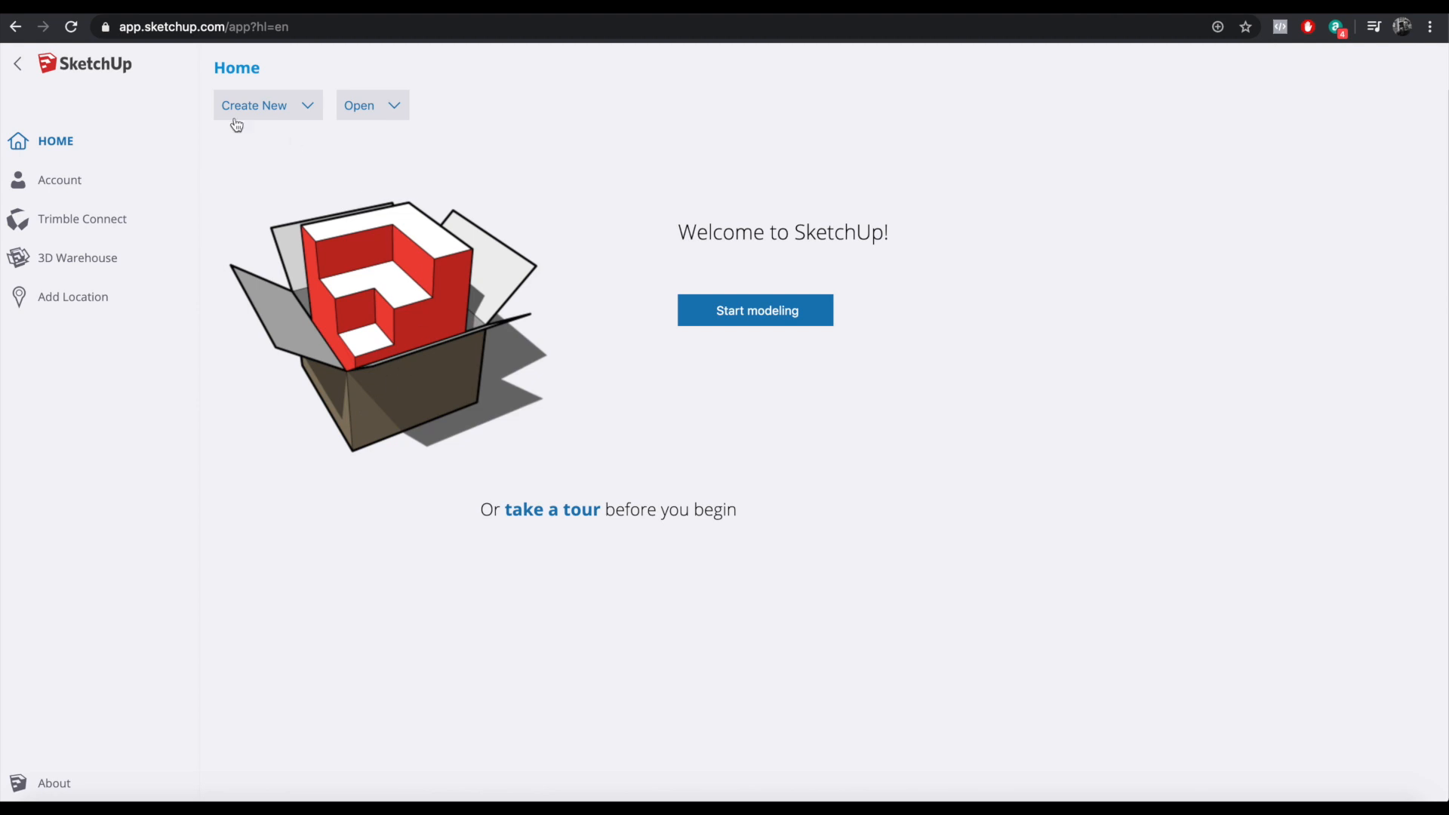
left_click(739, 324)
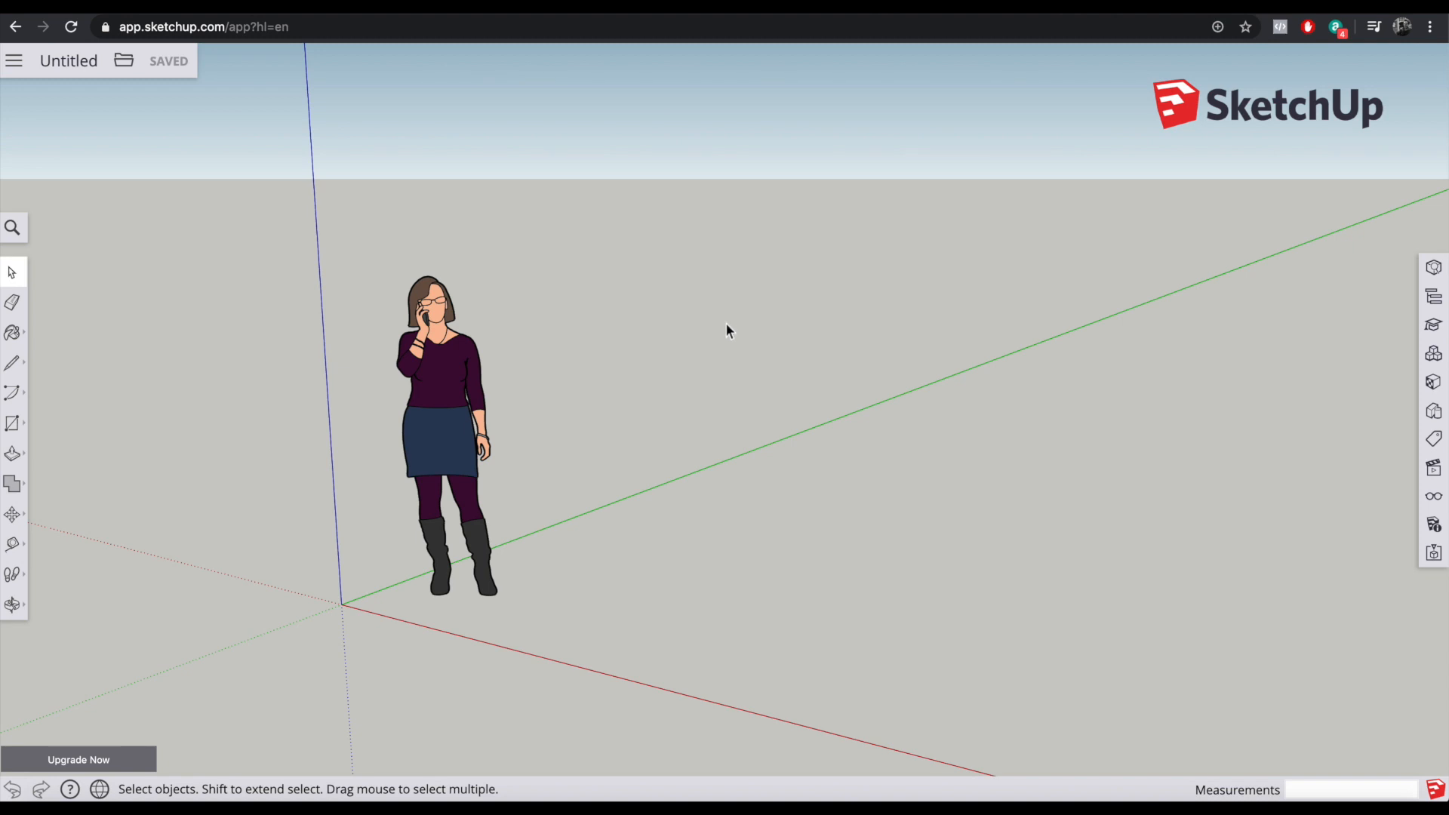
Step: Zoom in and out at different points to examine the scale figure and the drawing axes
scroll(710, 328, "up", 1)
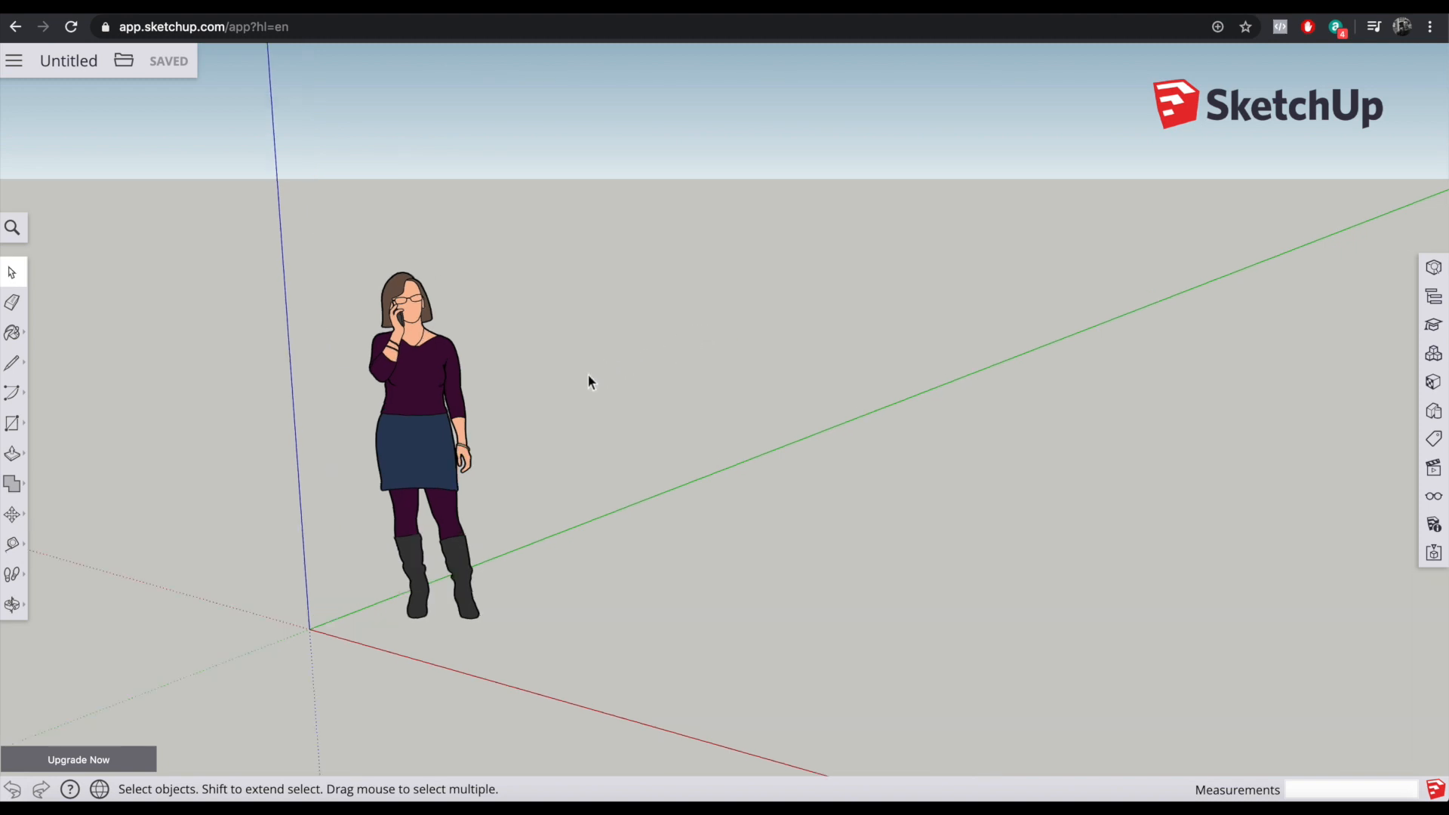
scroll(588, 378, "down", 6)
scroll(628, 380, "down", 5)
scroll(632, 383, "up", 5)
scroll(631, 383, "down", 3)
scroll(627, 376, "down", 1)
scroll(624, 369, "up", 4)
scroll(622, 372, "down", 6)
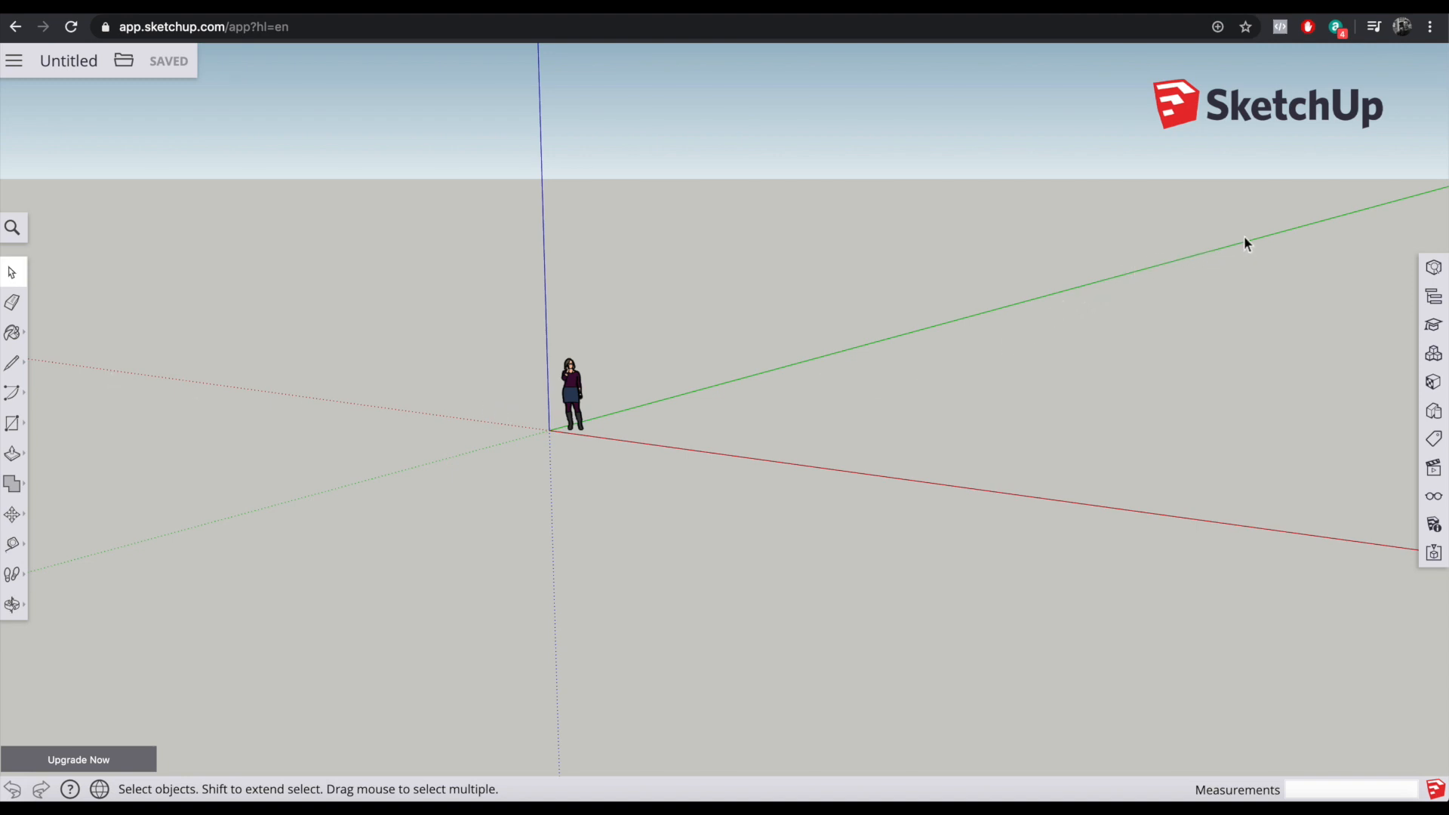
scroll(1297, 222, "up", 5)
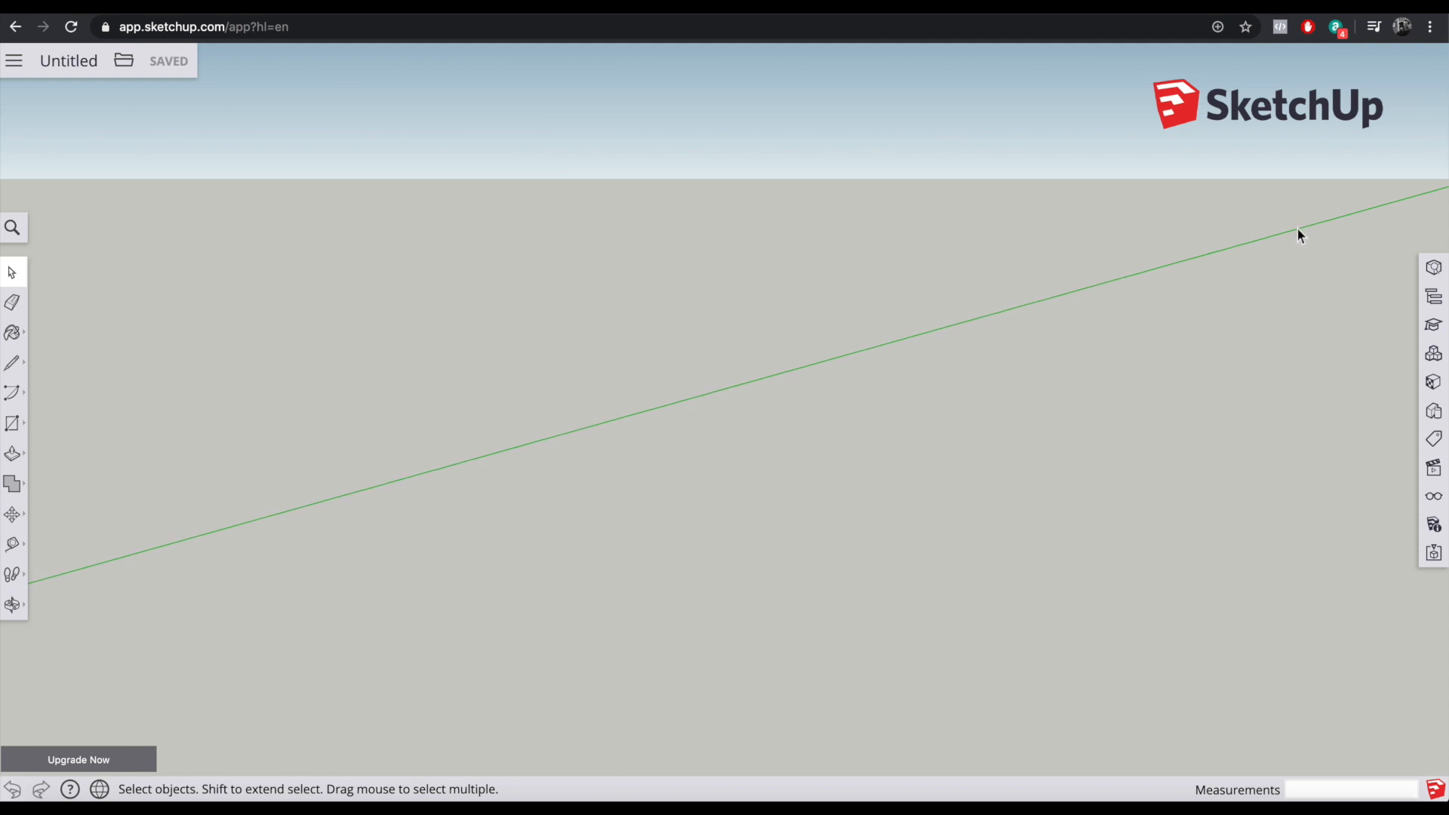
scroll(1297, 227, "down", 5)
scroll(332, 338, "up", 5)
scroll(323, 335, "down", 5)
scroll(764, 343, "up", 5)
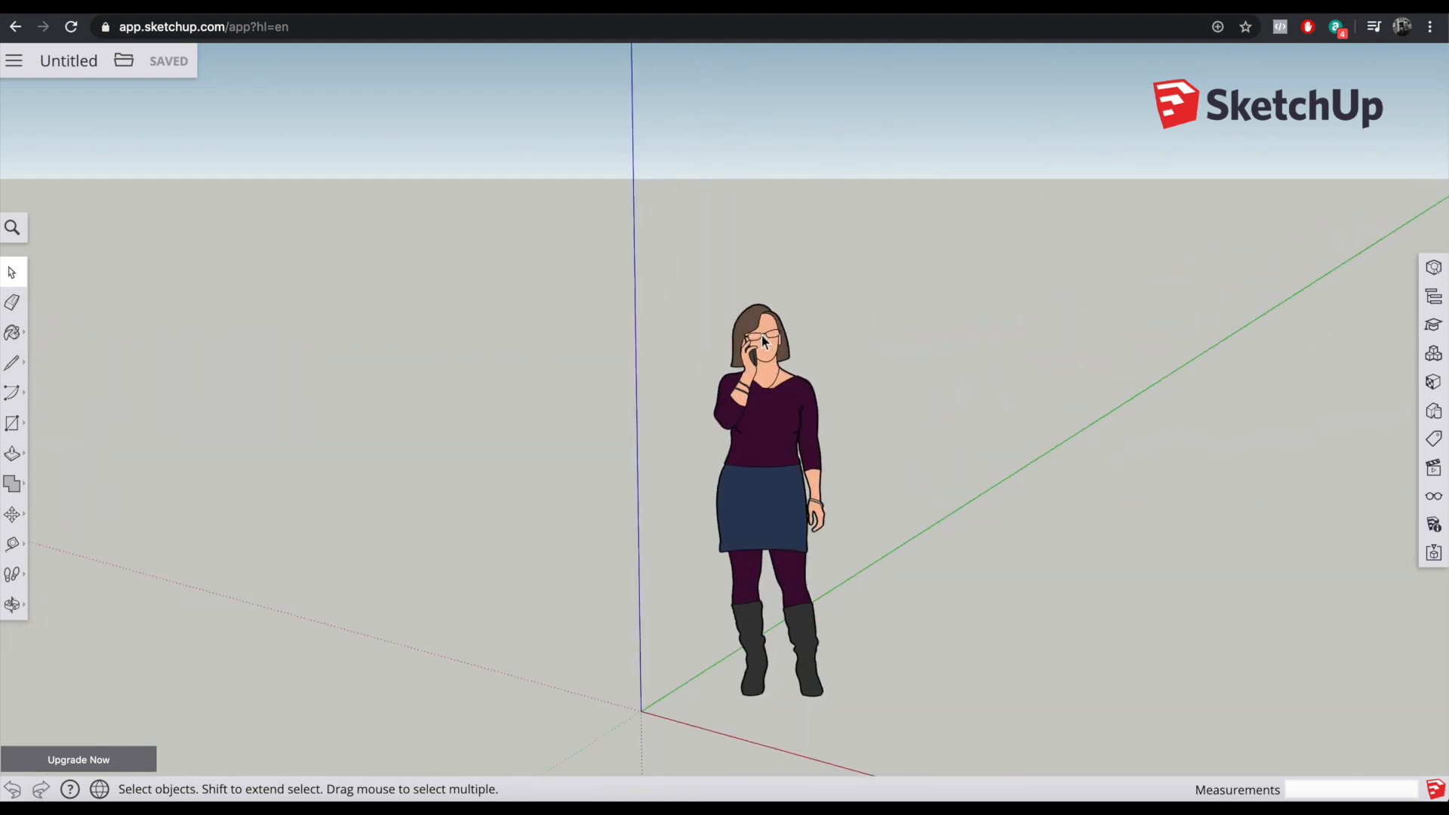
scroll(764, 343, "up", 2)
scroll(760, 342, "down", 6)
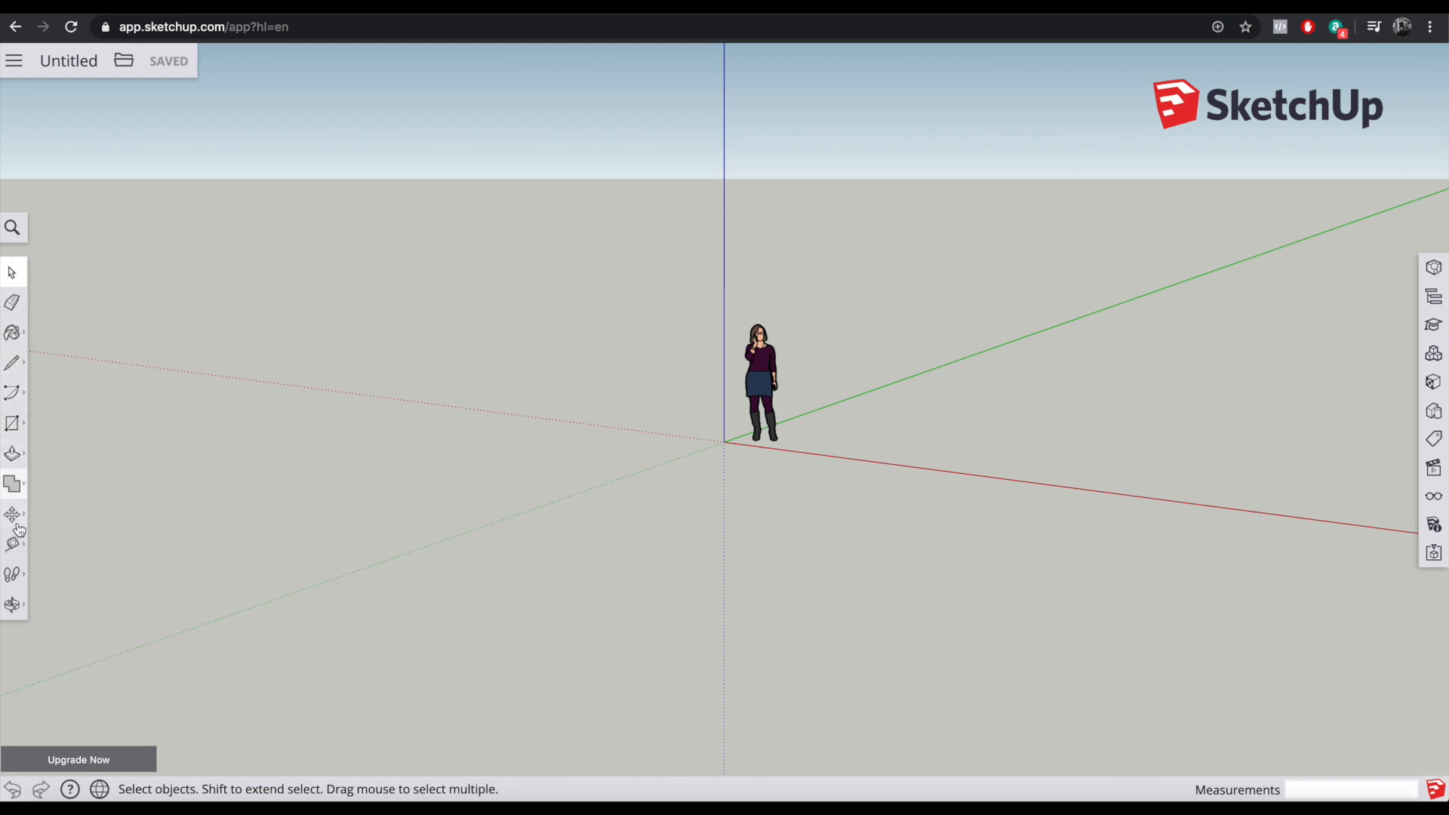
Step: Orbit around the scale figure to examine the red, green and blue axes from different angles
left_click(14, 605)
left_click_drag(899, 414, 381, 385)
left_click_drag(893, 352, 1050, 403)
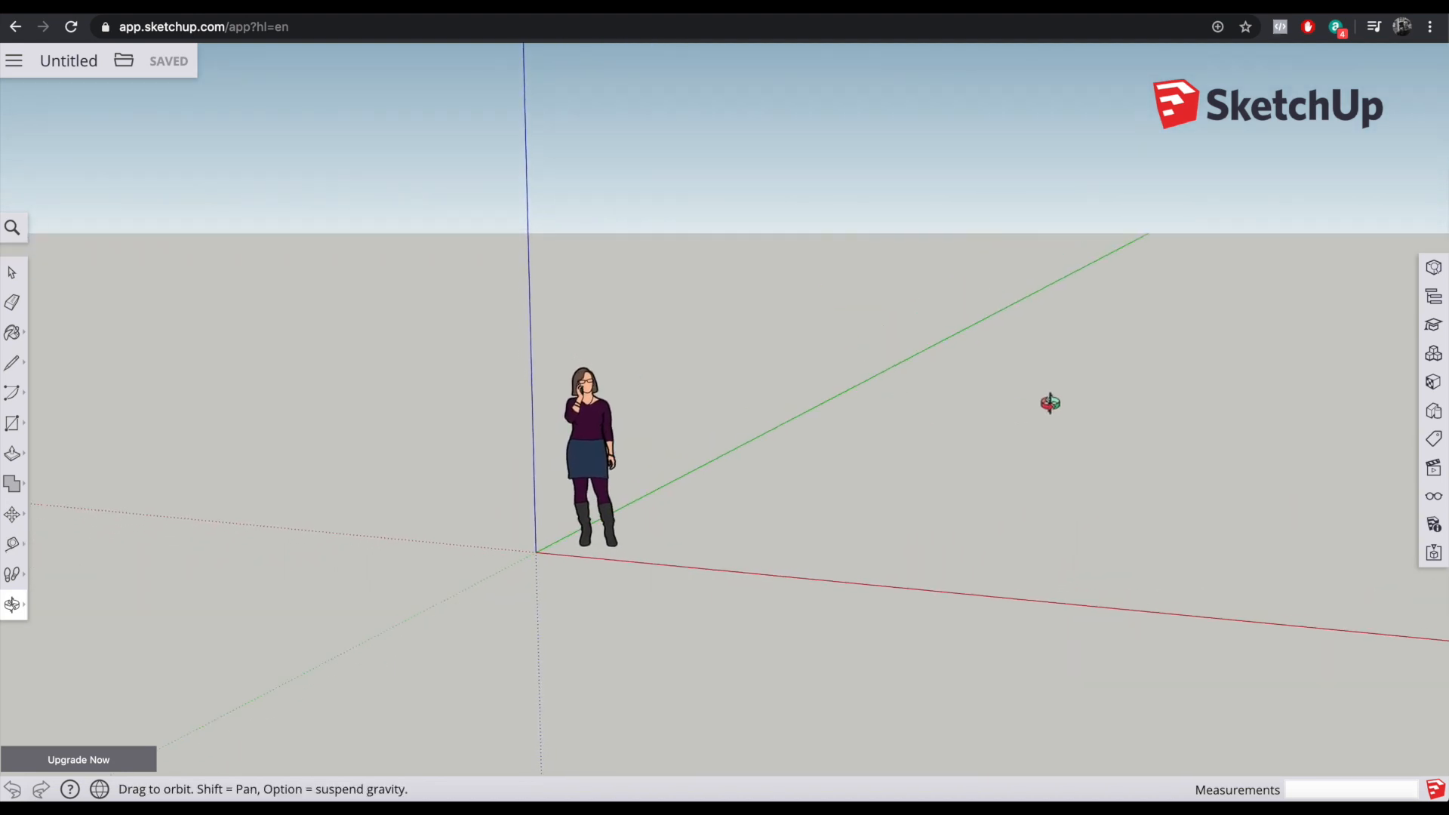
left_click_drag(864, 395, 189, 293)
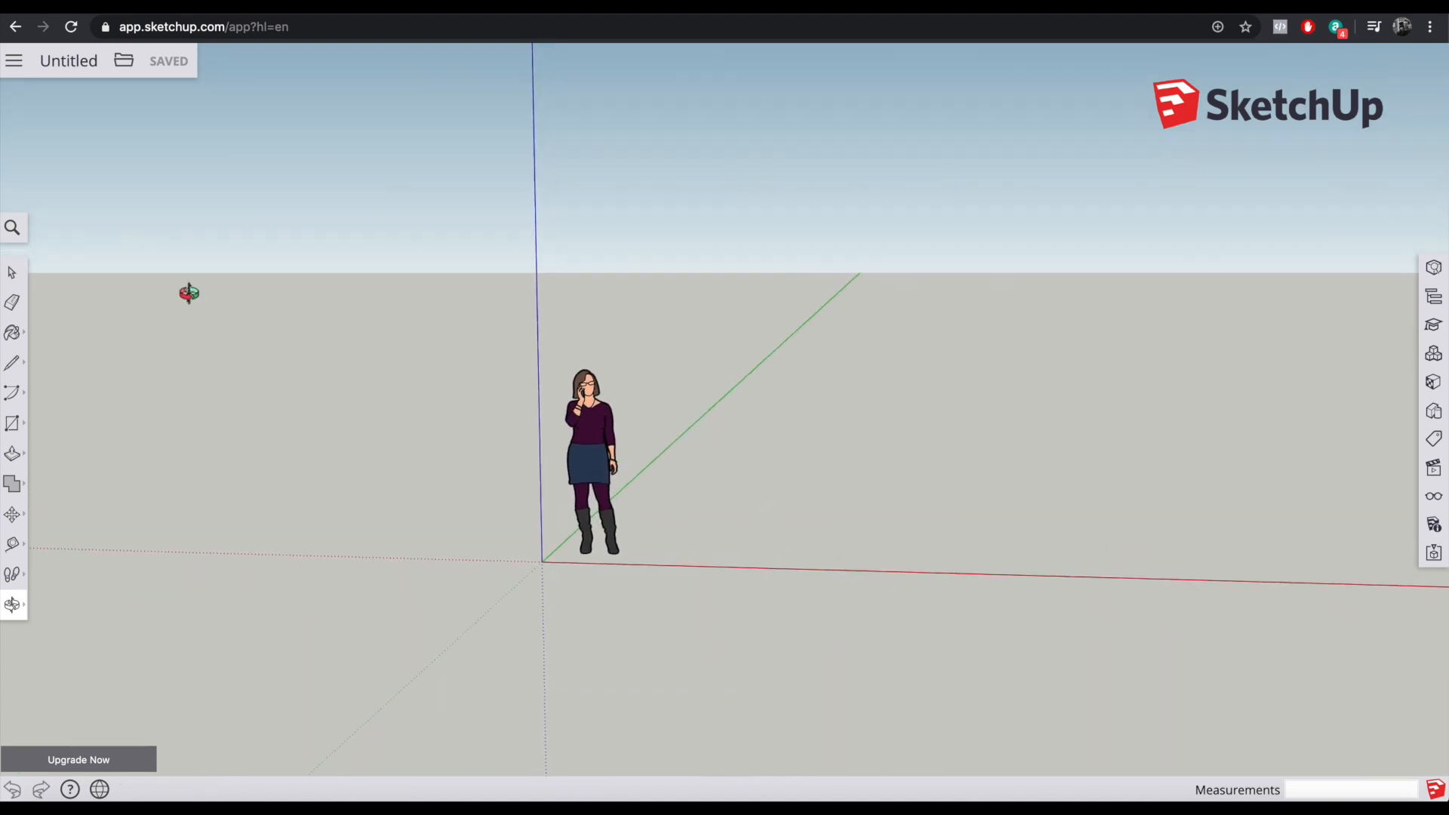
left_click(13, 276)
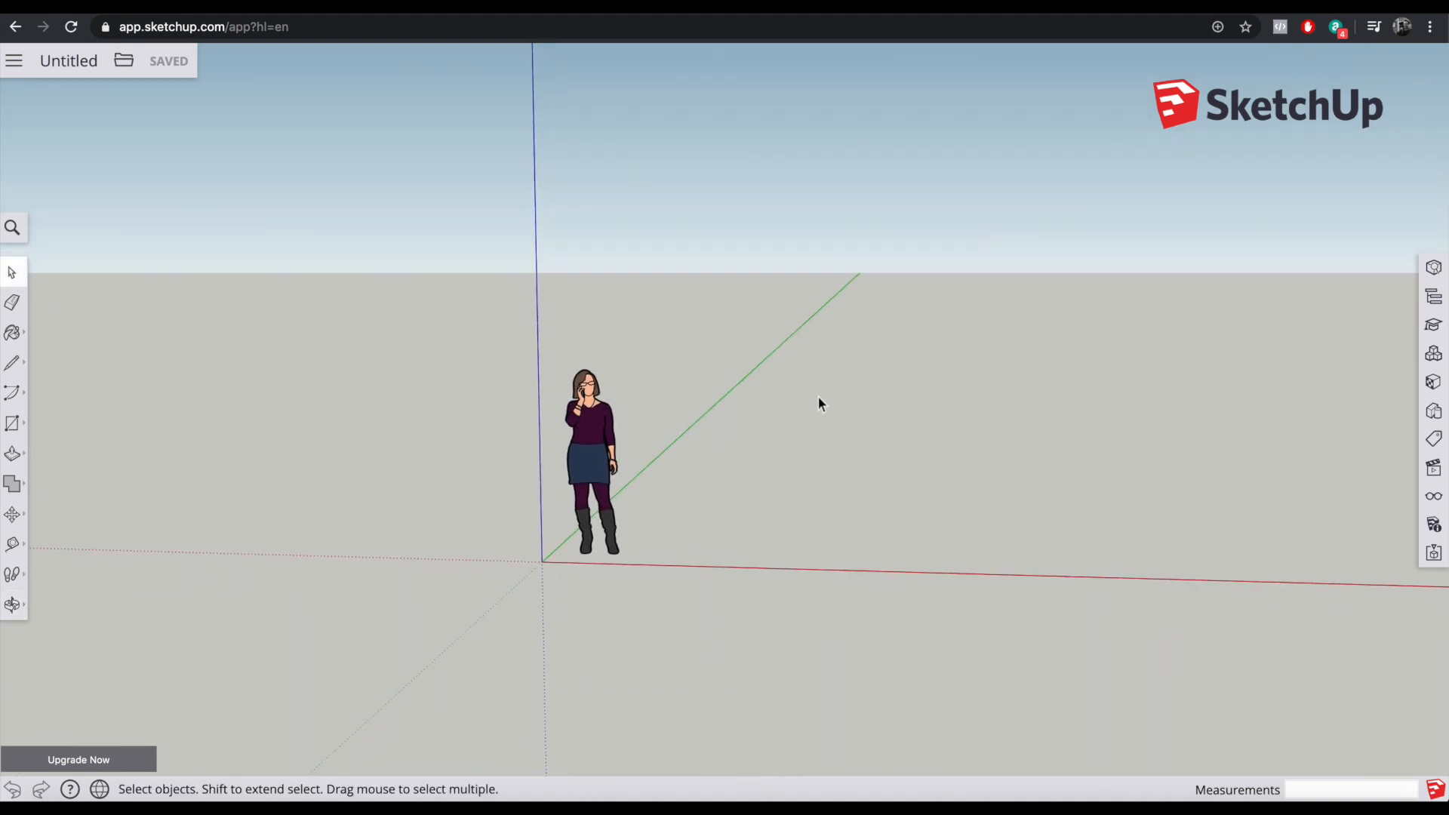
middle_click_drag(880, 348, 935, 369)
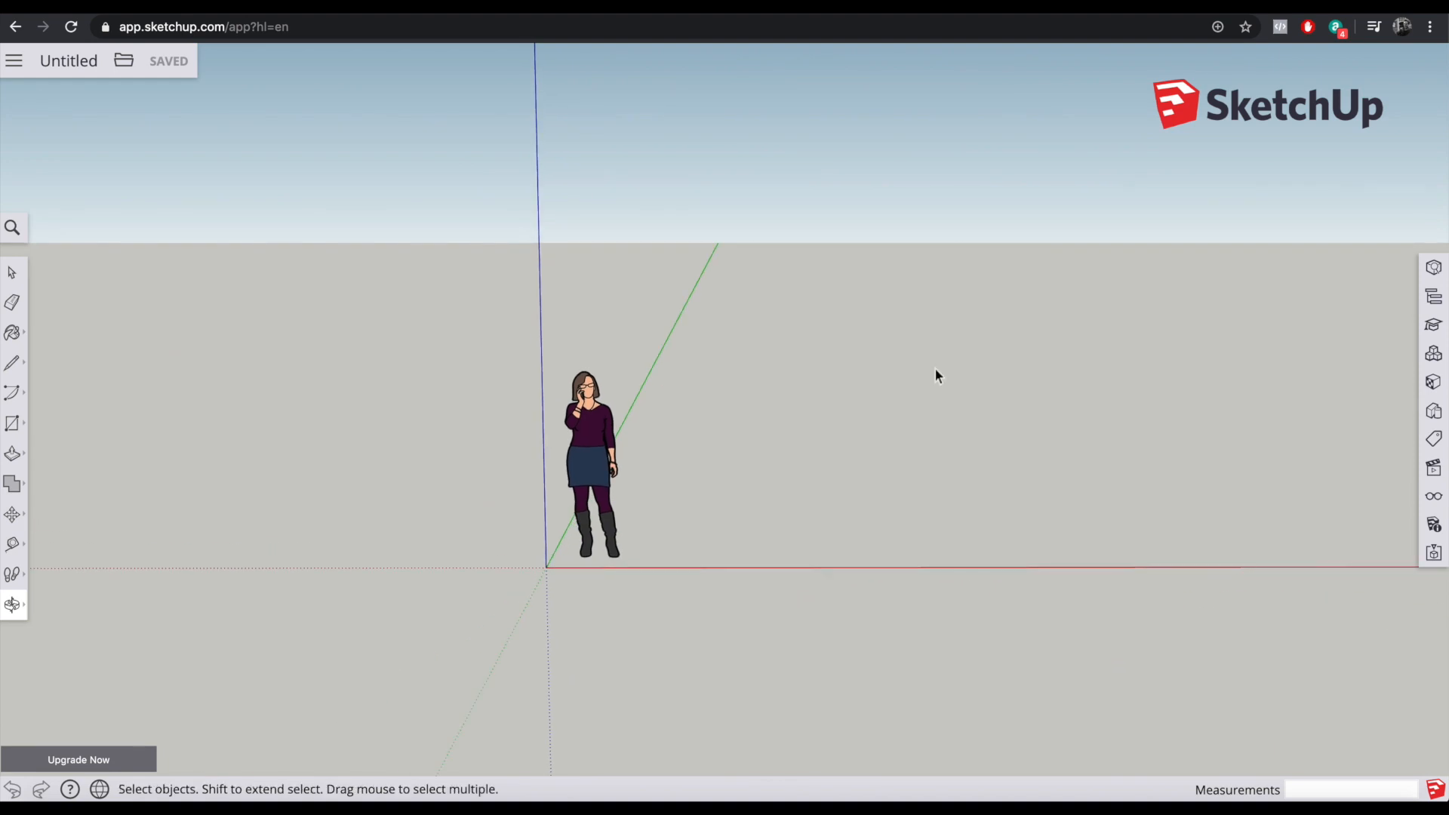
scroll(982, 381, "down", 1)
scroll(1016, 392, "up", 2)
middle_click_drag(1067, 388, 919, 456)
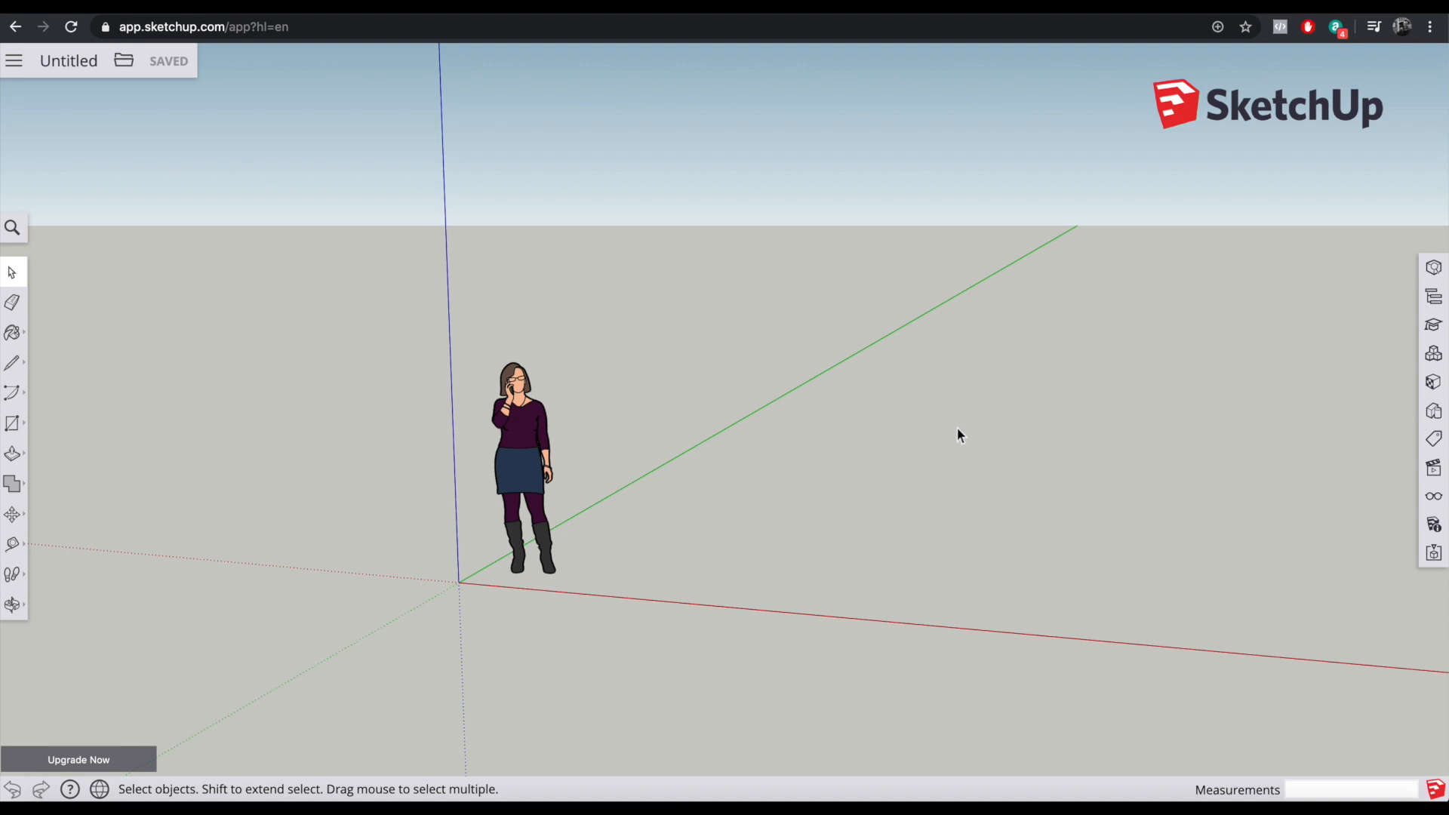
scroll(957, 428, "down", 2)
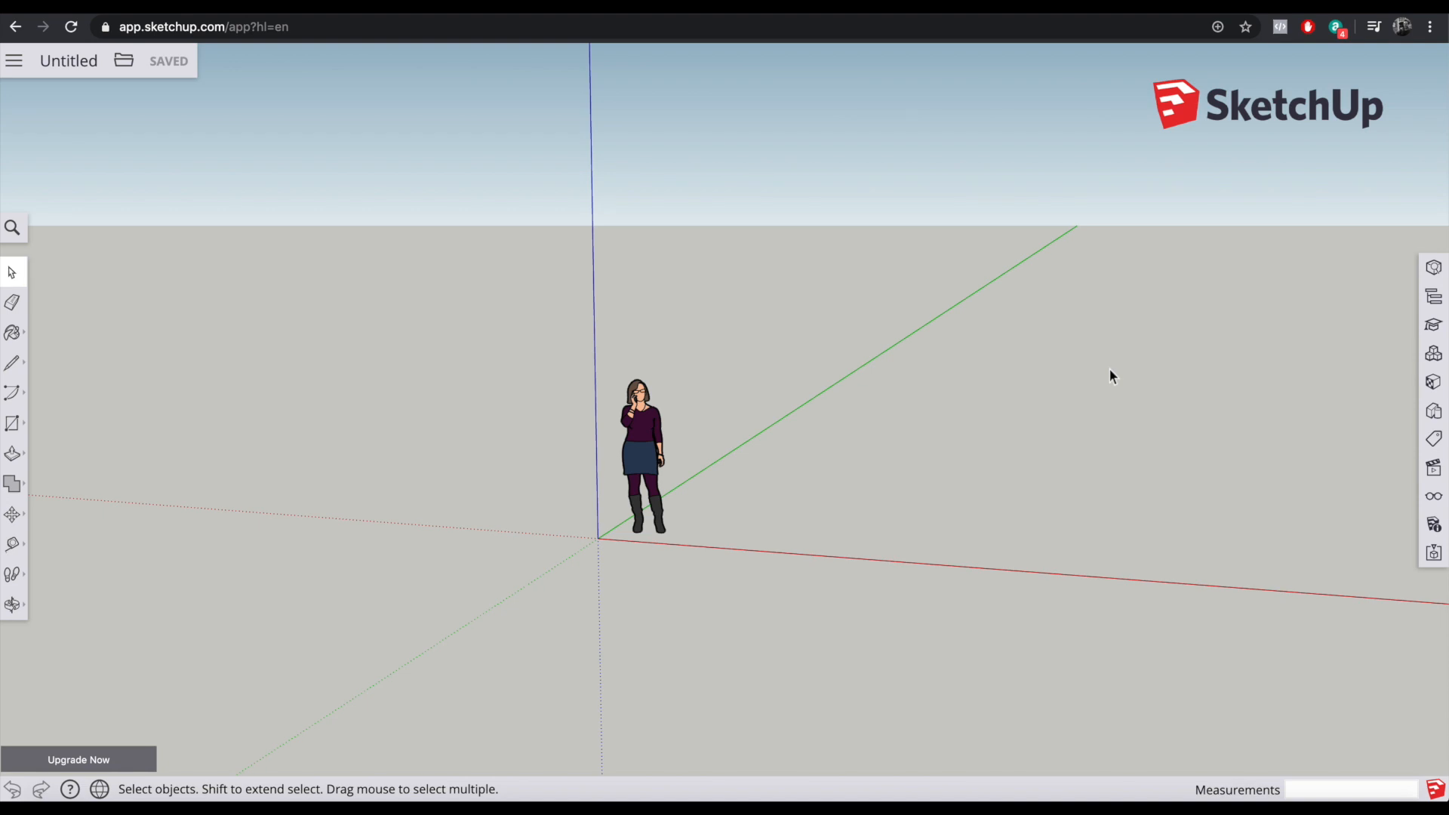
scroll(1078, 373, "up", 3)
scroll(1078, 368, "down", 3)
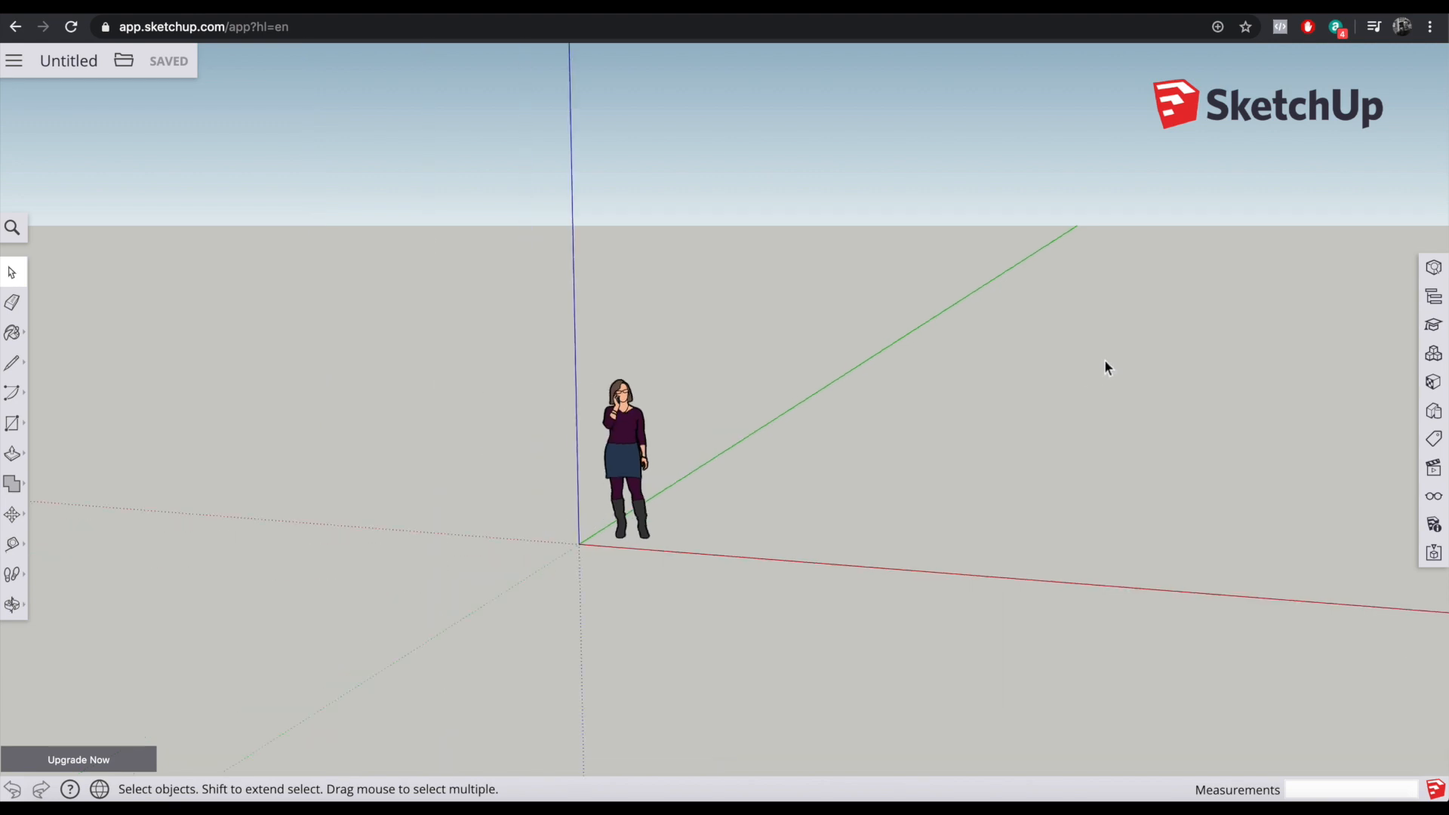
Step: Draw a rectangle about 14' 10" by 46' on the ground beside the scale figure
left_click(13, 427)
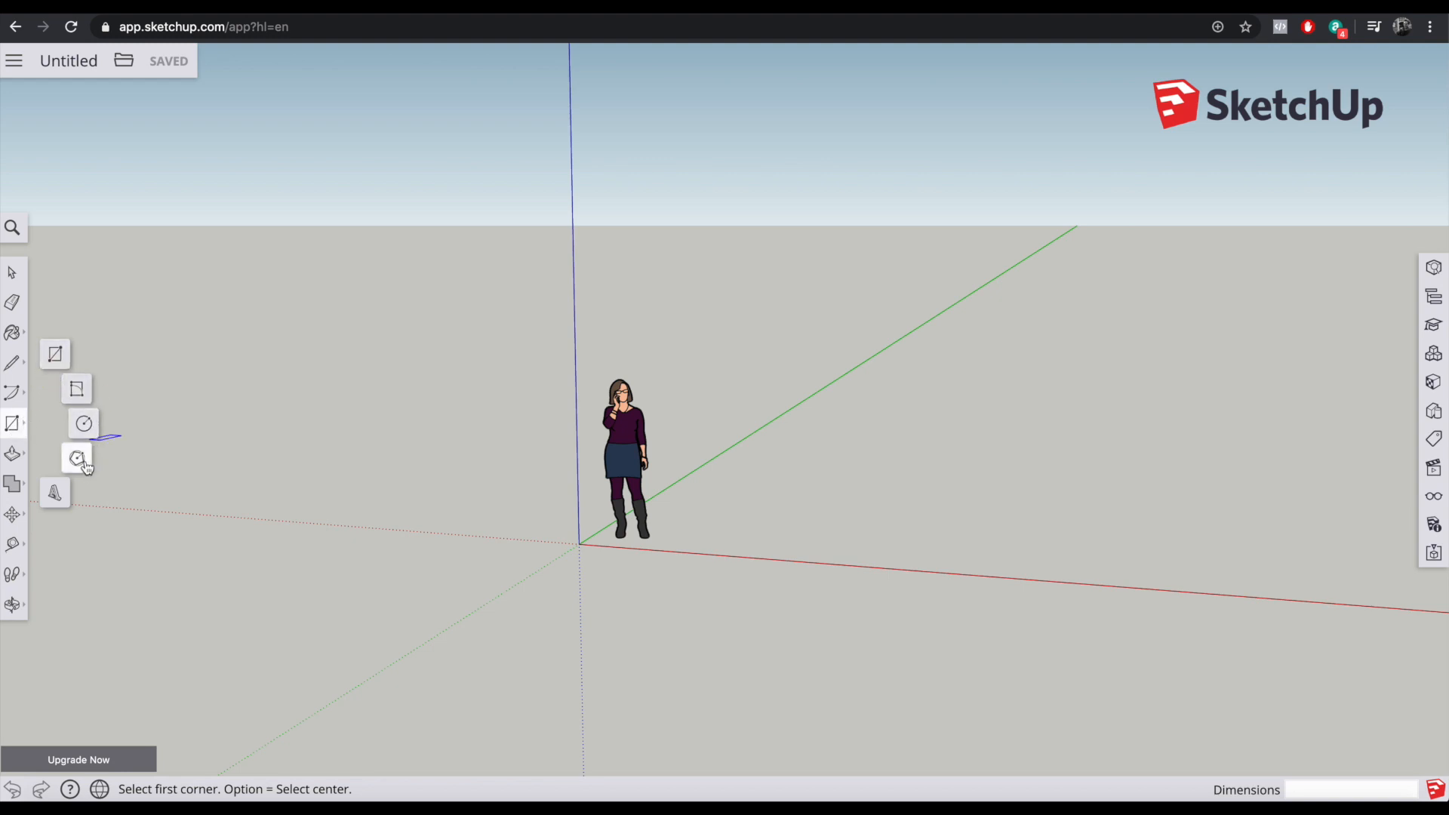
left_click(55, 356)
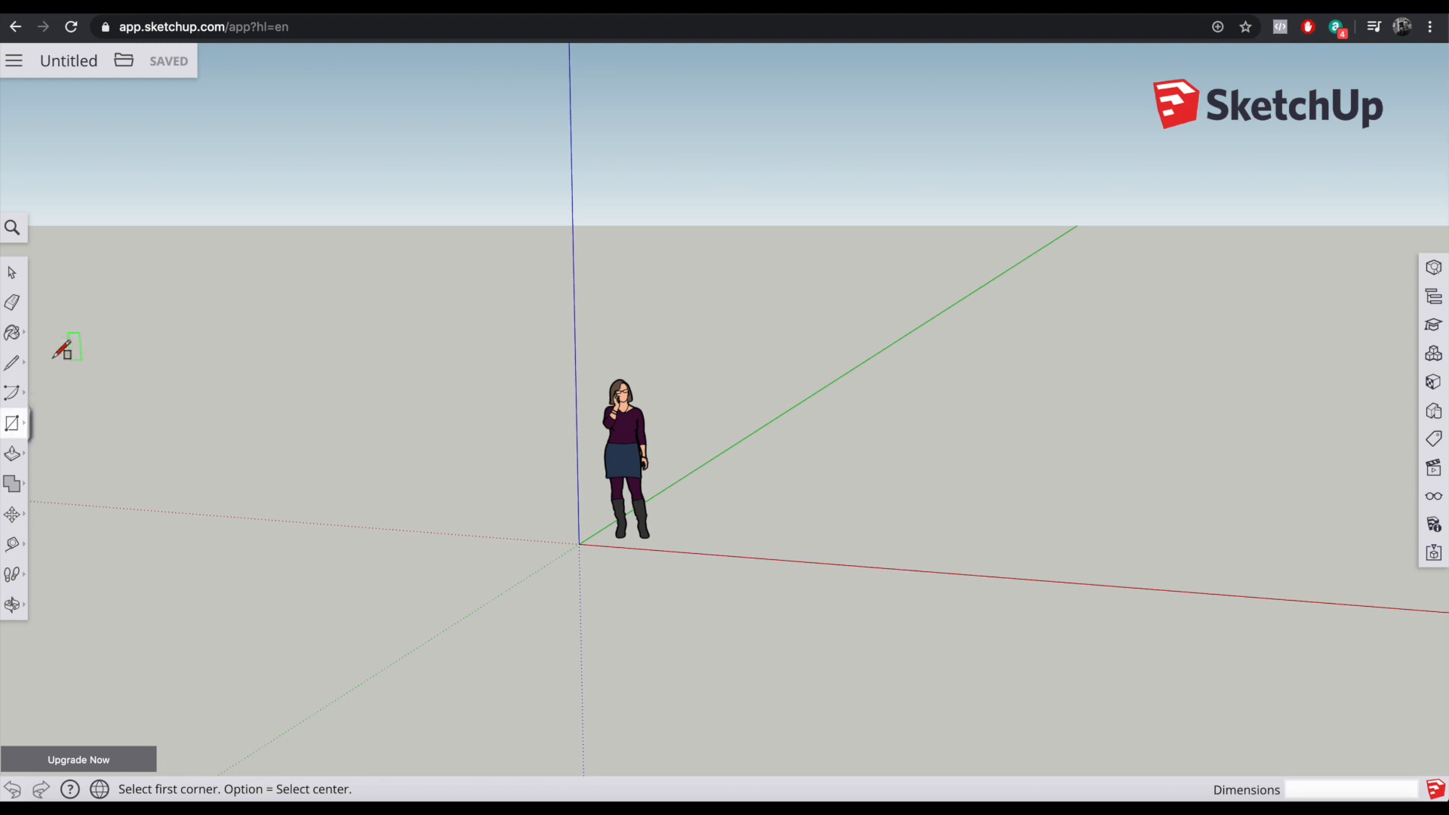
left_click(751, 519)
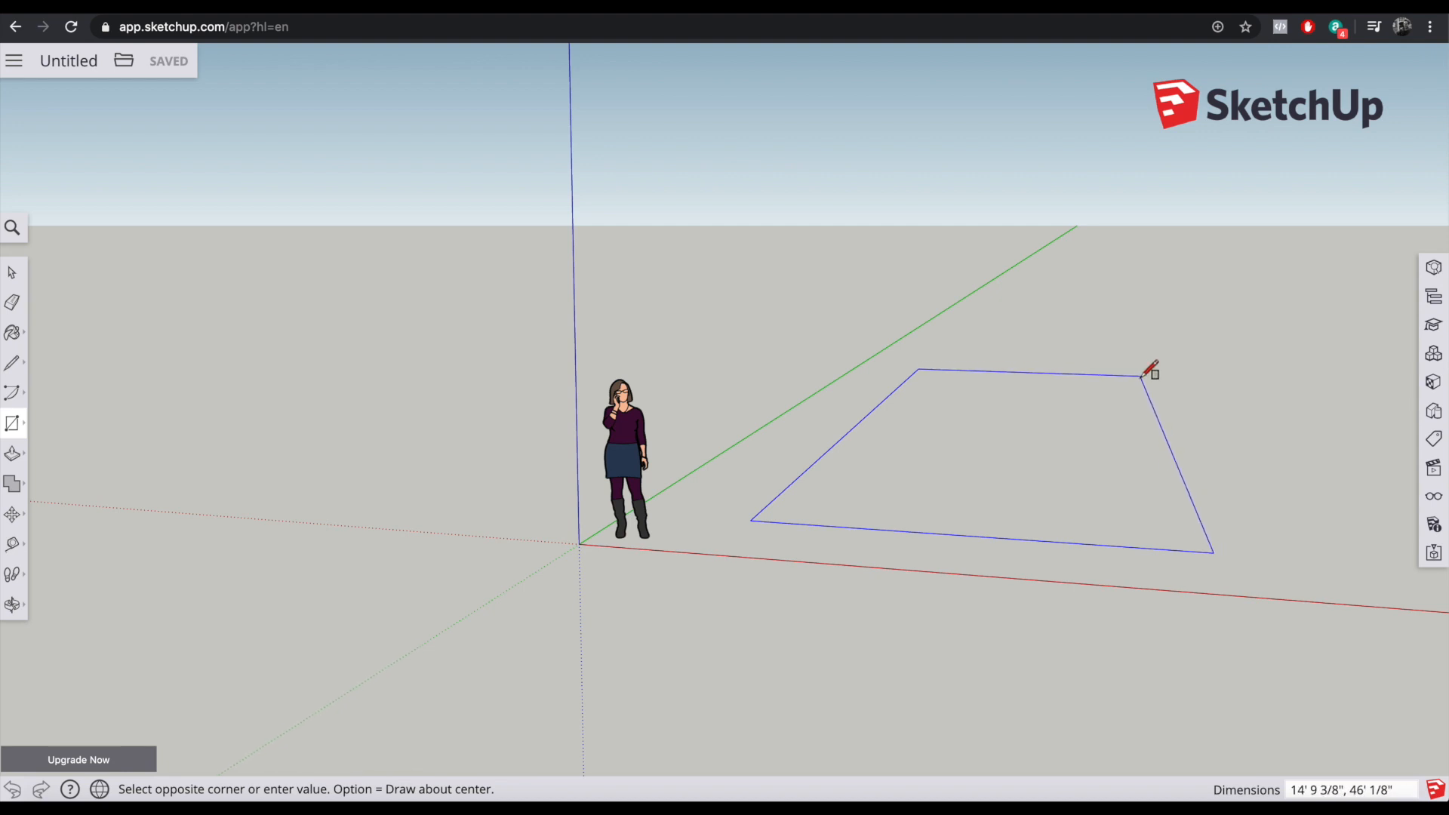
left_click(1143, 375)
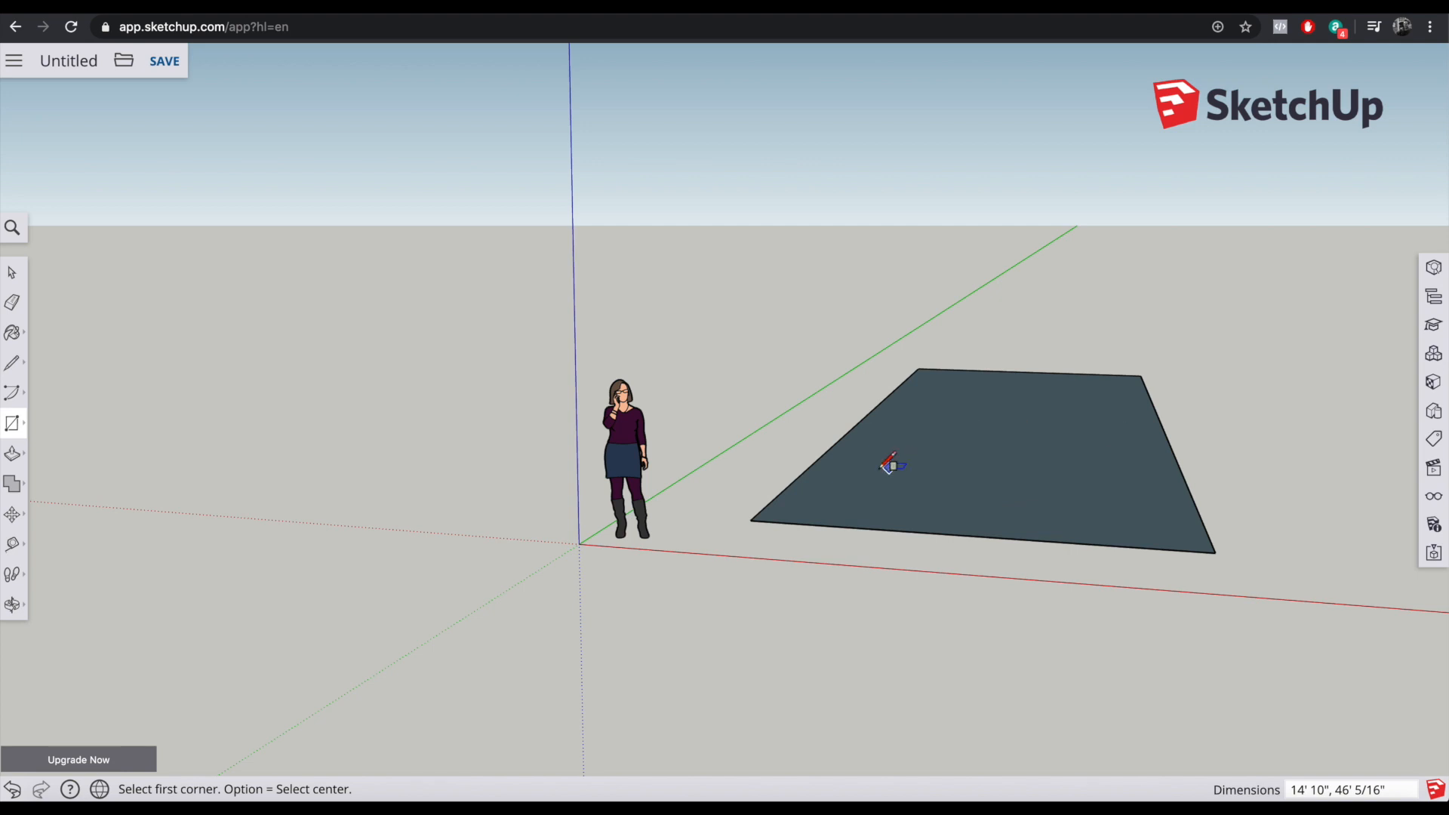
Step: Examine the flat rectangle from low, overhead and oblique angles and at different distances
scroll(1191, 454, "up", 3)
scroll(1190, 454, "down", 4)
middle_click_drag(1249, 427, 1130, 508)
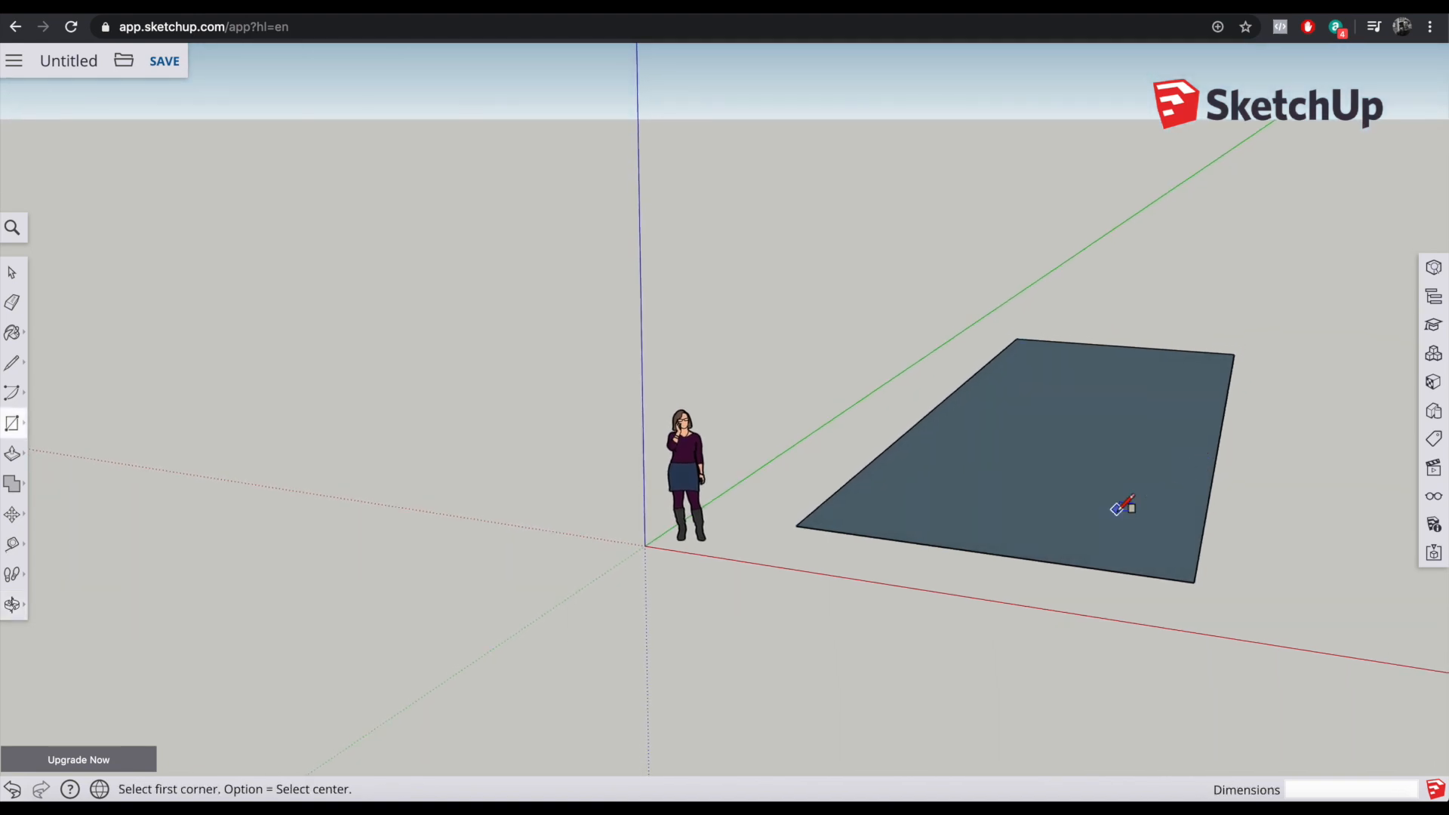
scroll(1257, 466, "down", 1)
scroll(1259, 465, "down", 1)
middle_click_drag(1265, 462, 1327, 352)
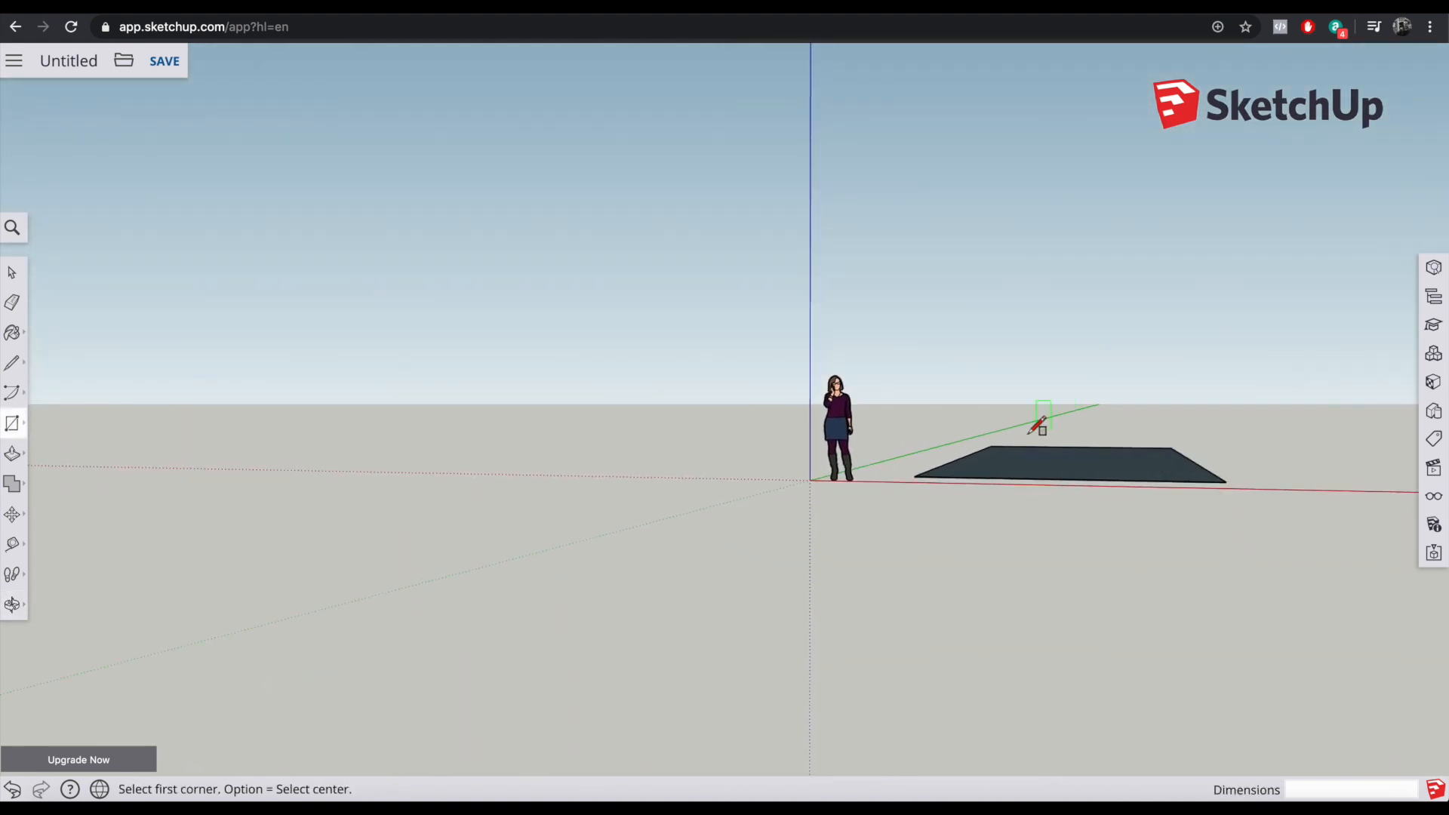
middle_click_drag(1197, 325, 1152, 705)
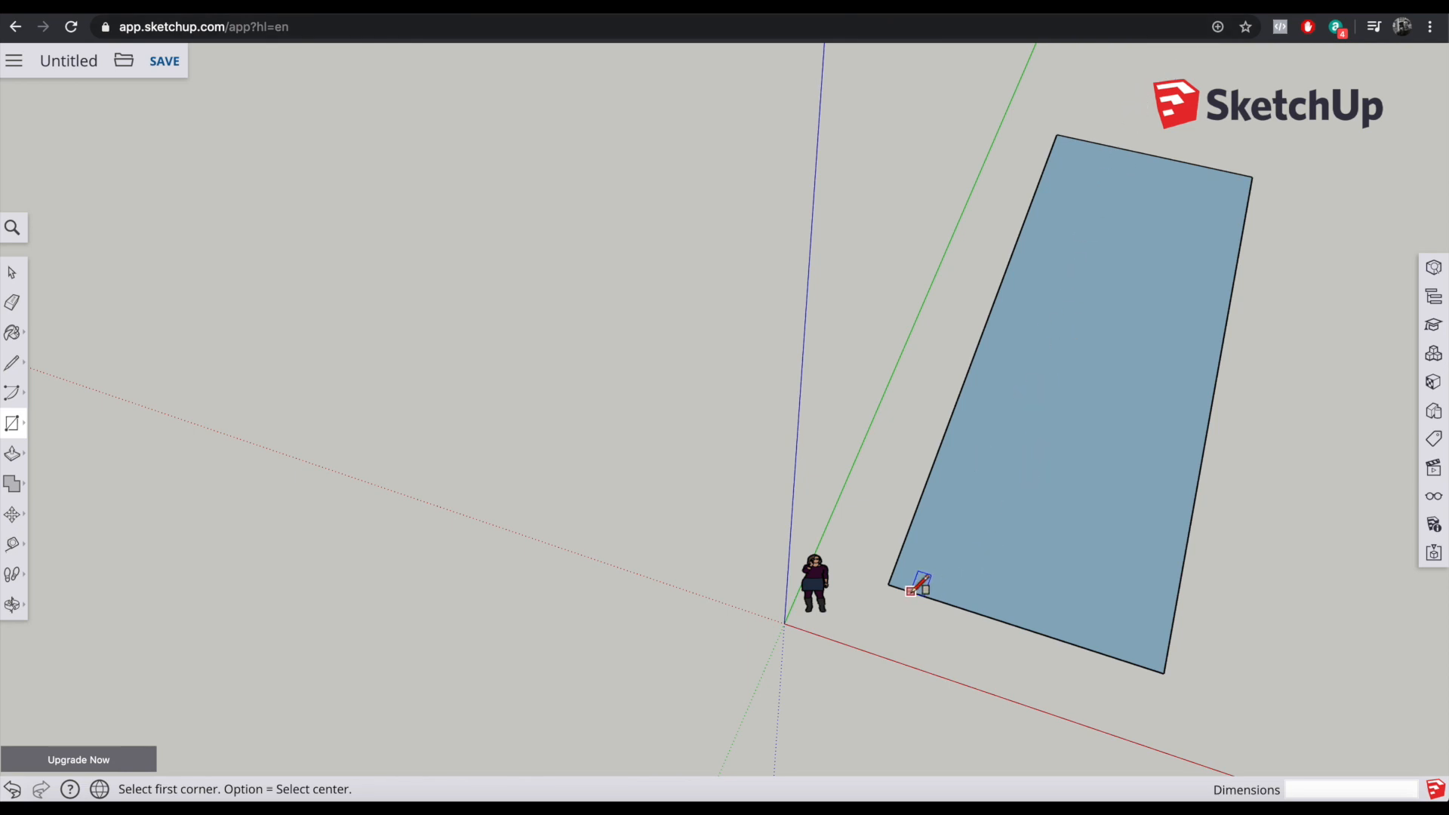
scroll(931, 530, "up", 2)
scroll(934, 571, "down", 2)
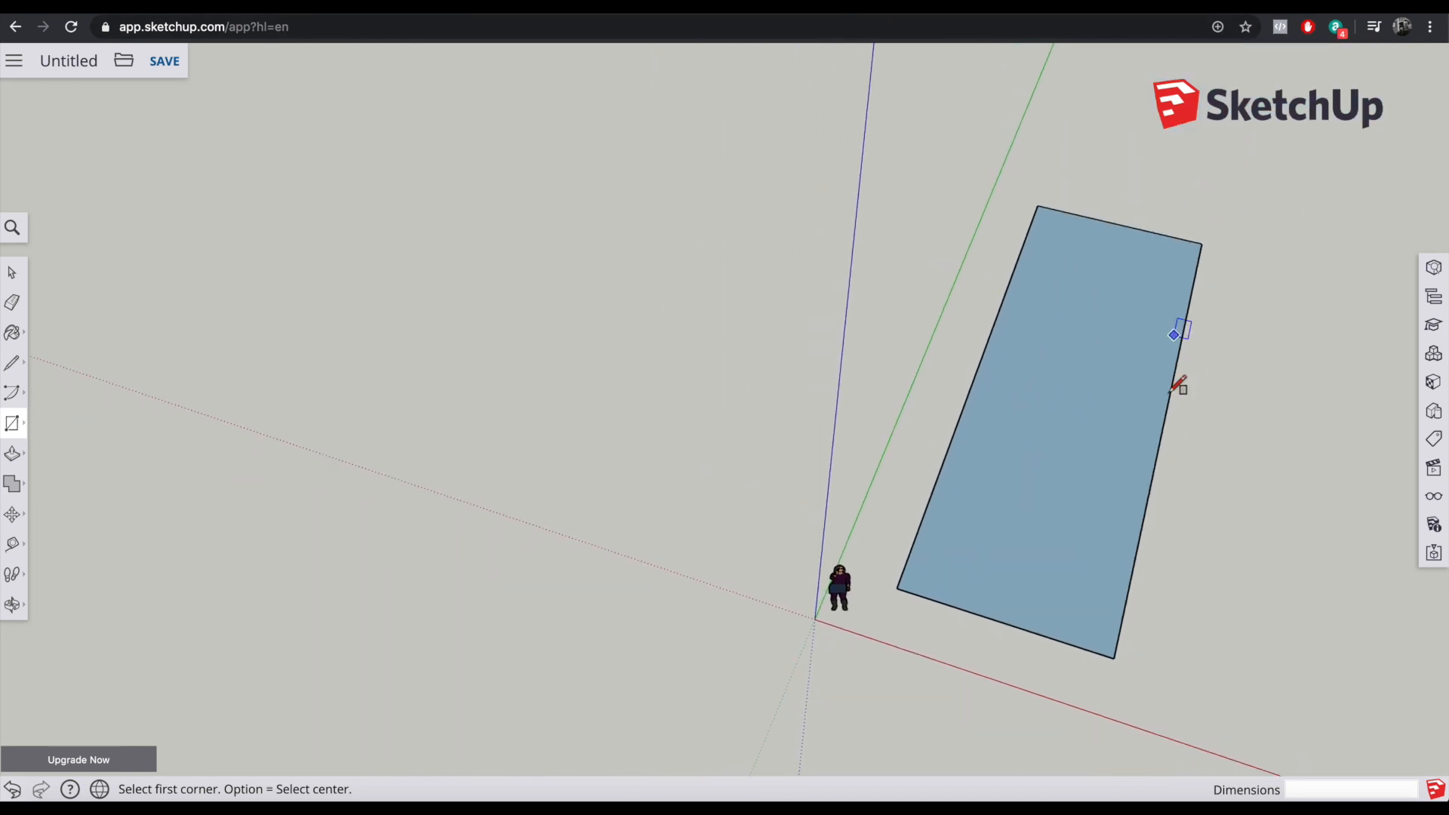
middle_click_drag(938, 380, 1028, 311)
middle_click_drag(1176, 512, 1283, 520)
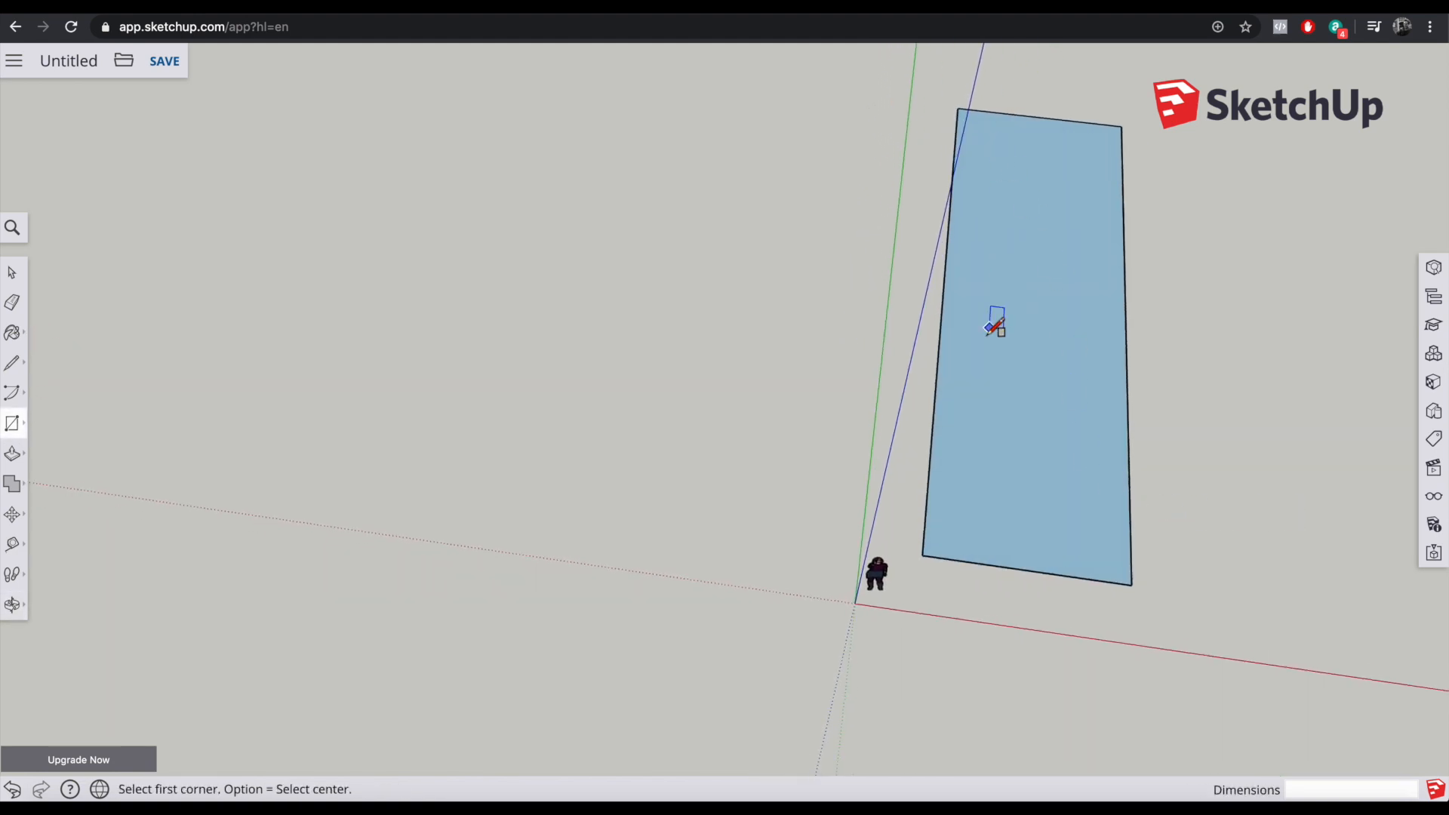
middle_click_drag(1198, 341, 948, 178)
middle_click_drag(1110, 414, 1114, 301)
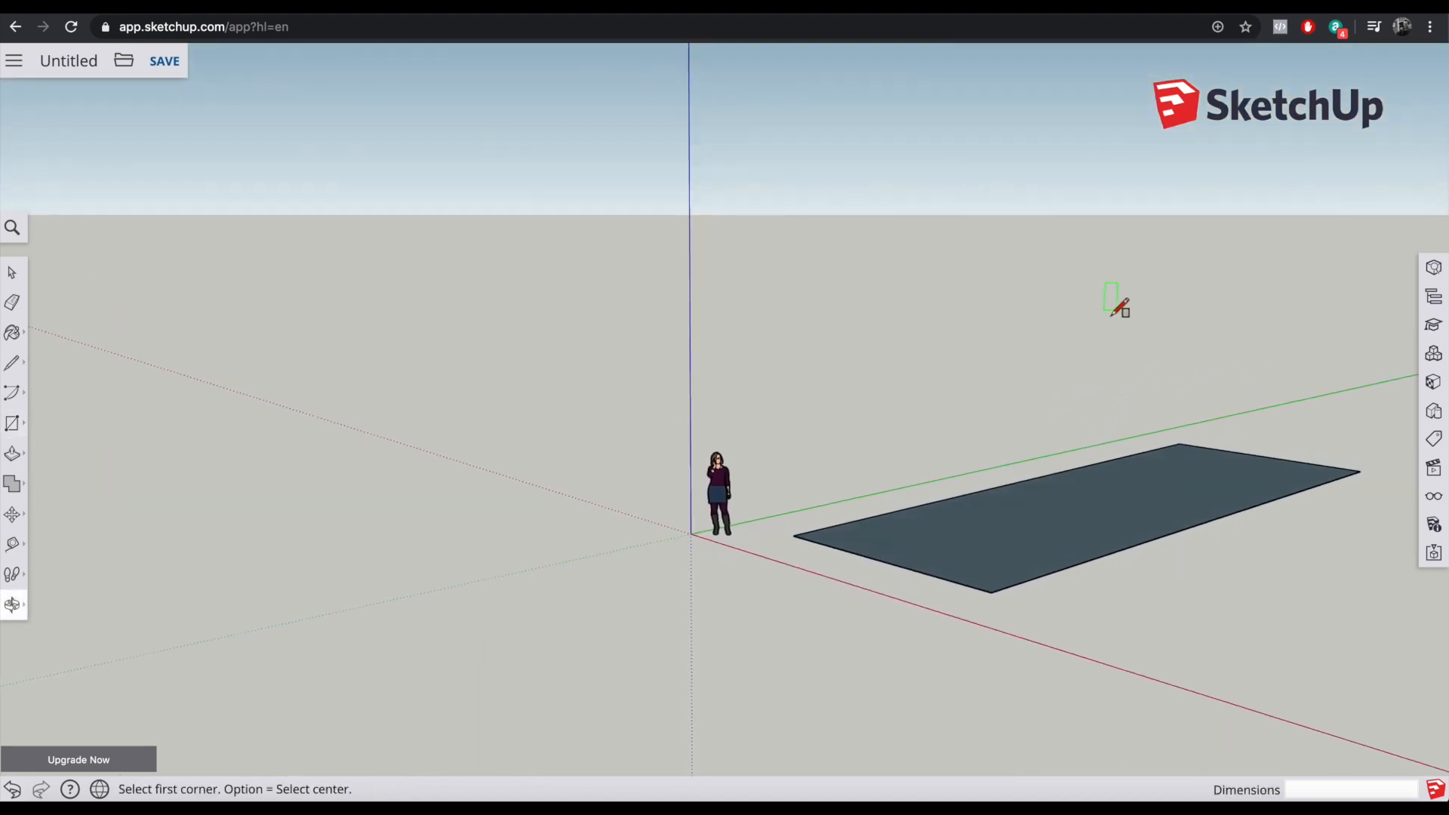
scroll(1312, 427, "down", 3)
scroll(1313, 430, "up", 4)
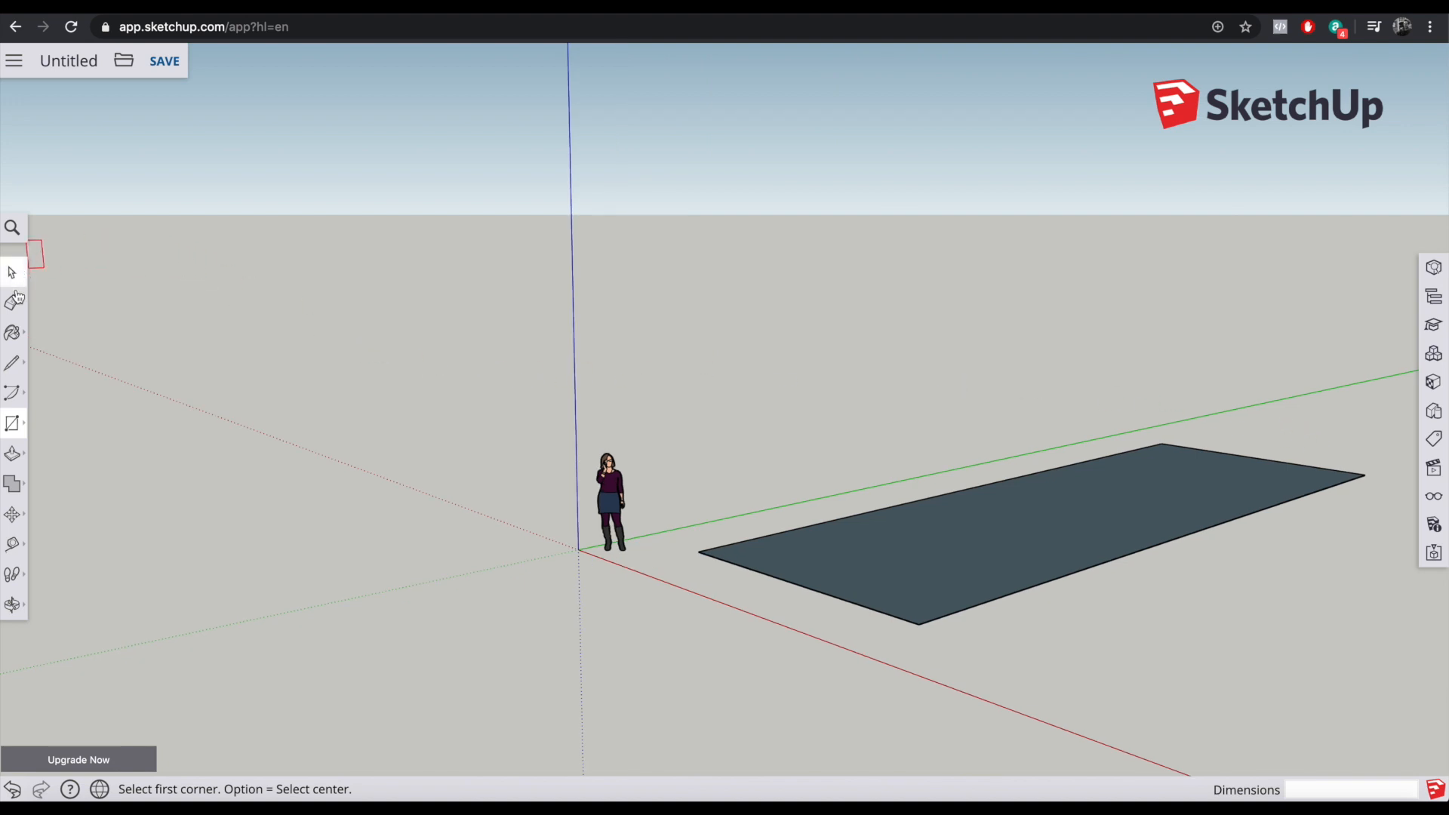
Step: Push/Pull the rectangle upward into a box about 13' 10 5/8" high
left_click(13, 455)
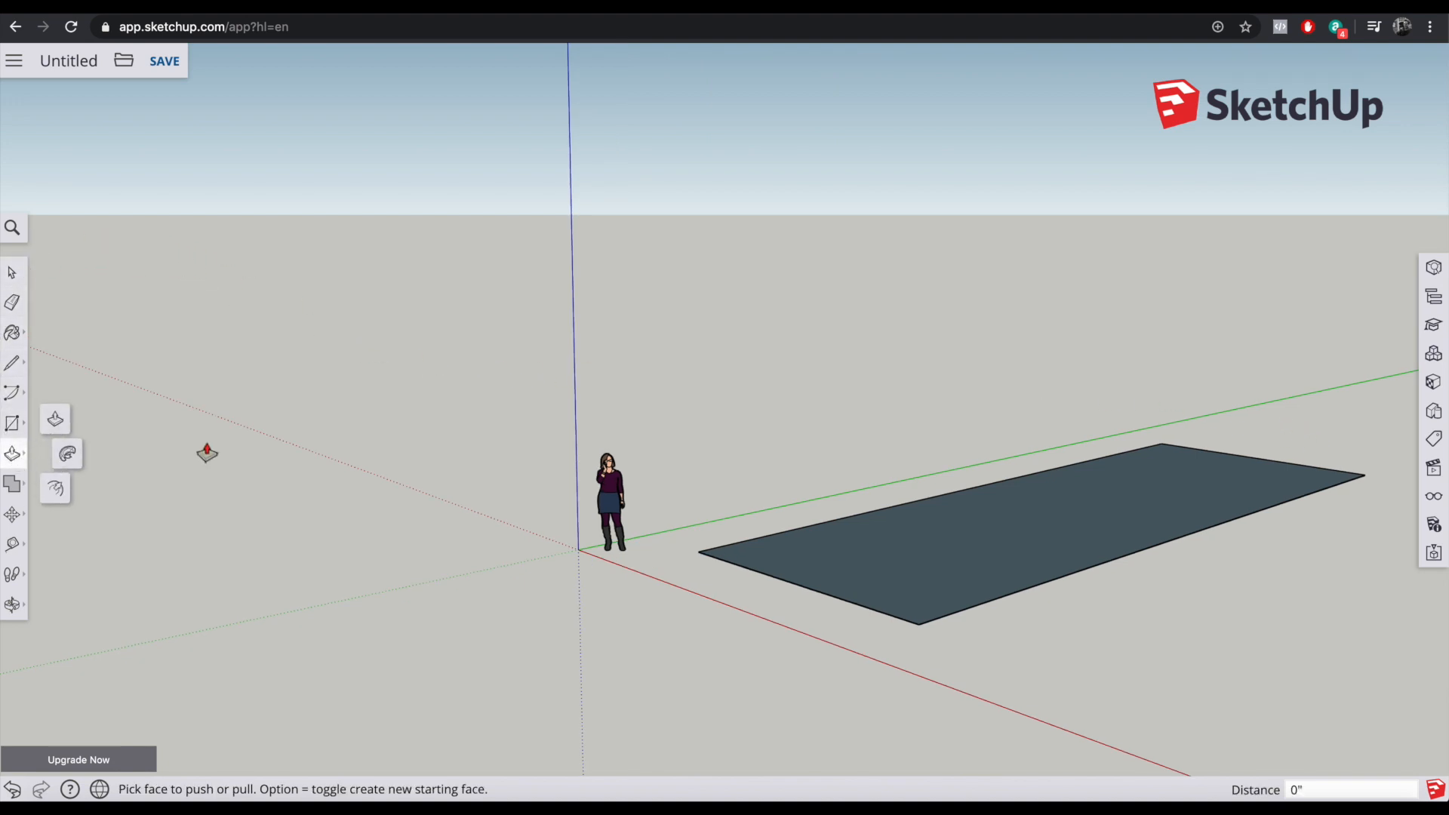
left_click(1016, 507)
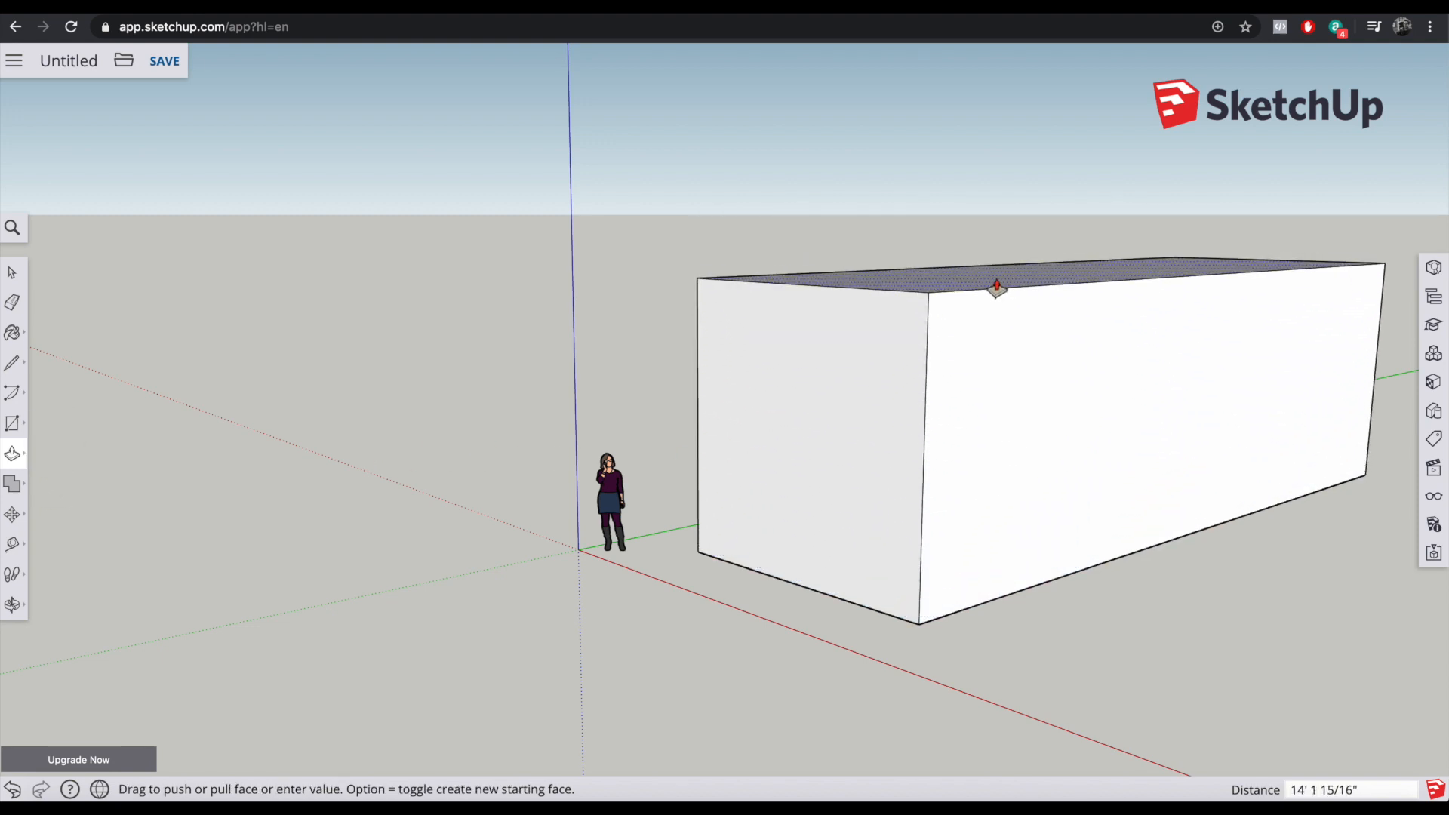
left_click(993, 284)
Step: Shorten the box by pushing in its end face farthest from the scale figure by about 19'
middle_click_drag(1196, 265, 1022, 285)
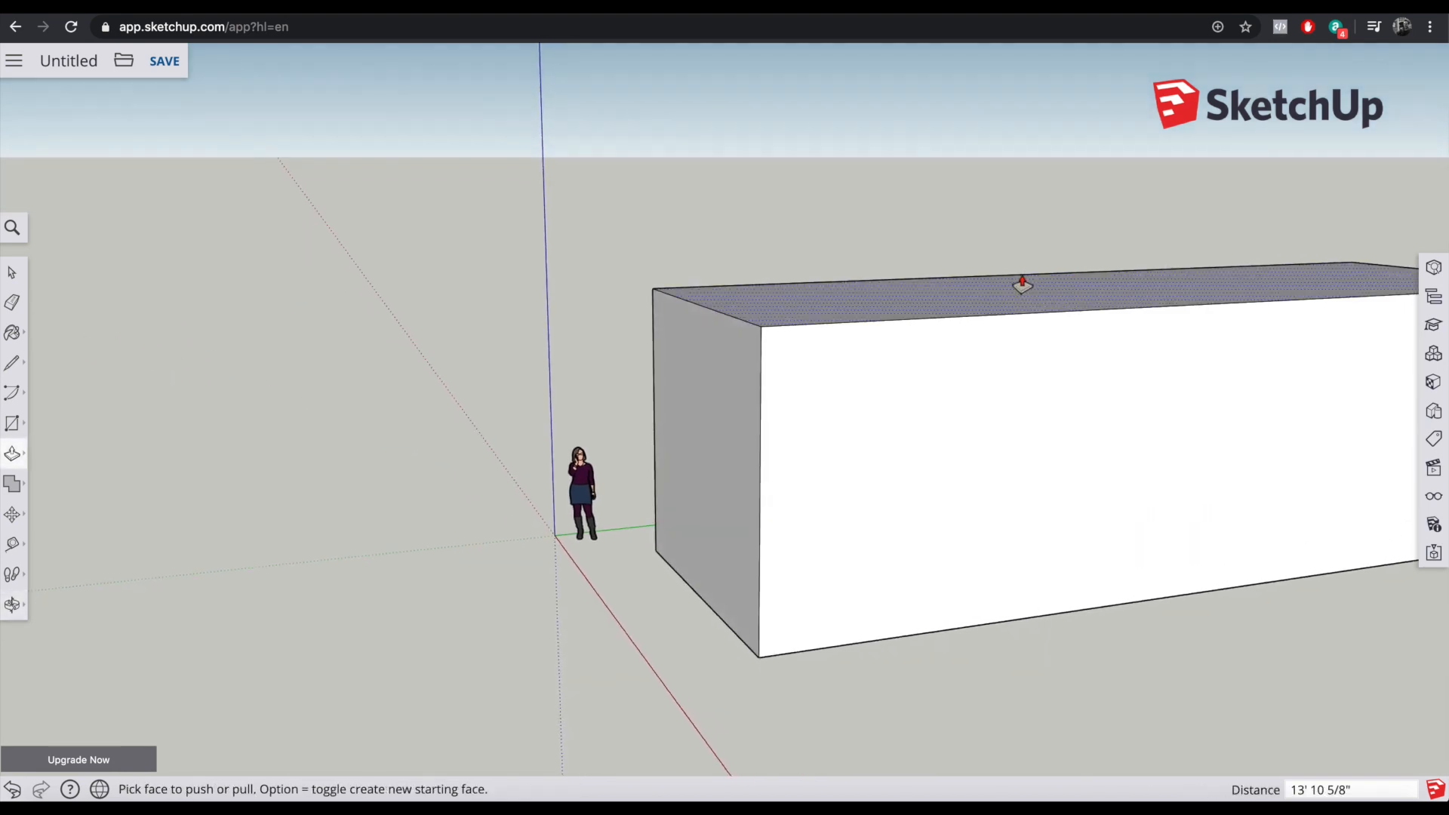
scroll(1023, 285, "up", 5)
scroll(1051, 326, "down", 10)
middle_click_drag(1367, 386, 786, 420)
scroll(837, 519, "down", 2)
middle_click_drag(838, 519, 919, 592)
scroll(923, 593, "up", 2)
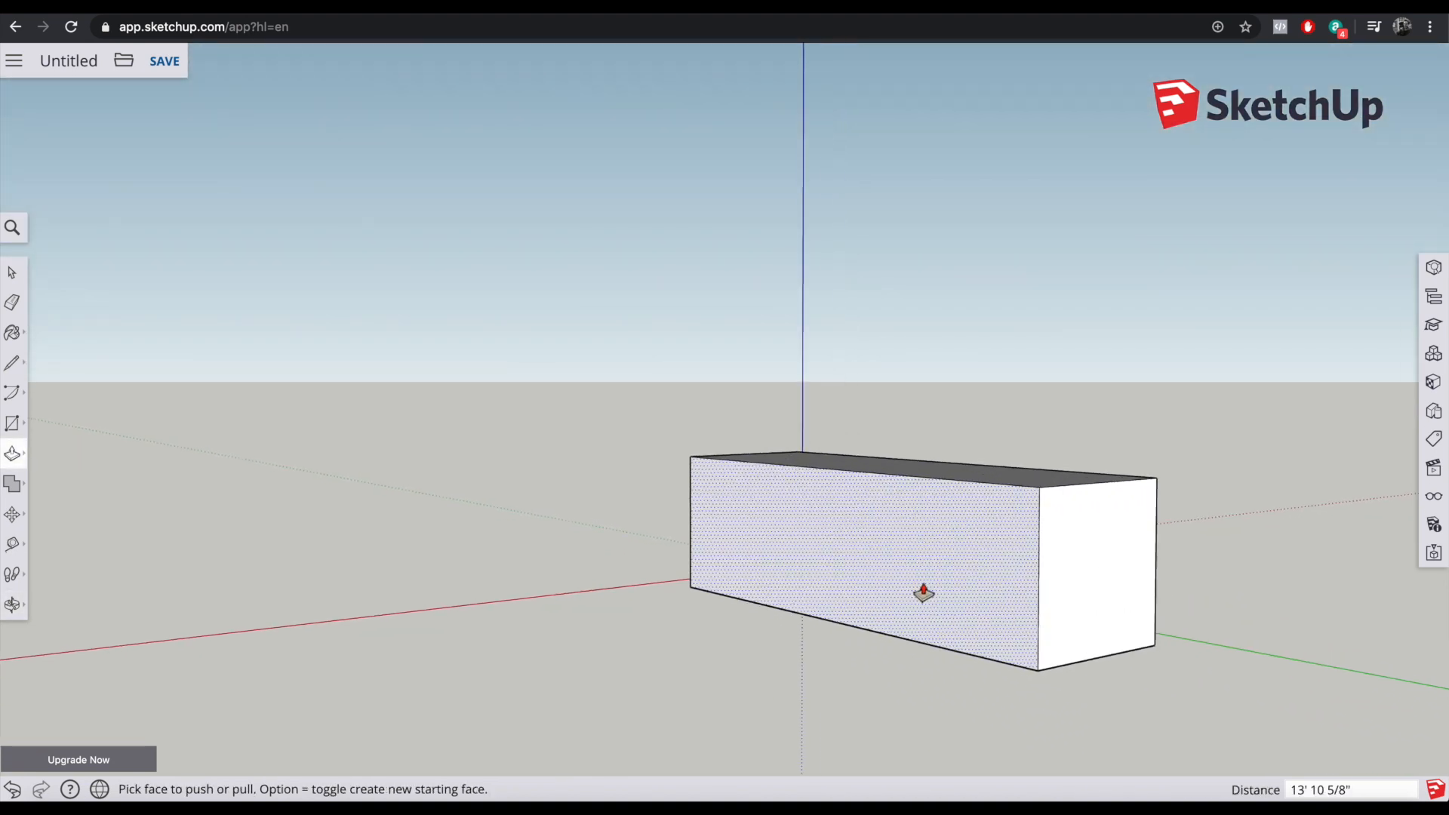
scroll(1005, 592, "up", 3)
middle_click_drag(880, 582, 1038, 685)
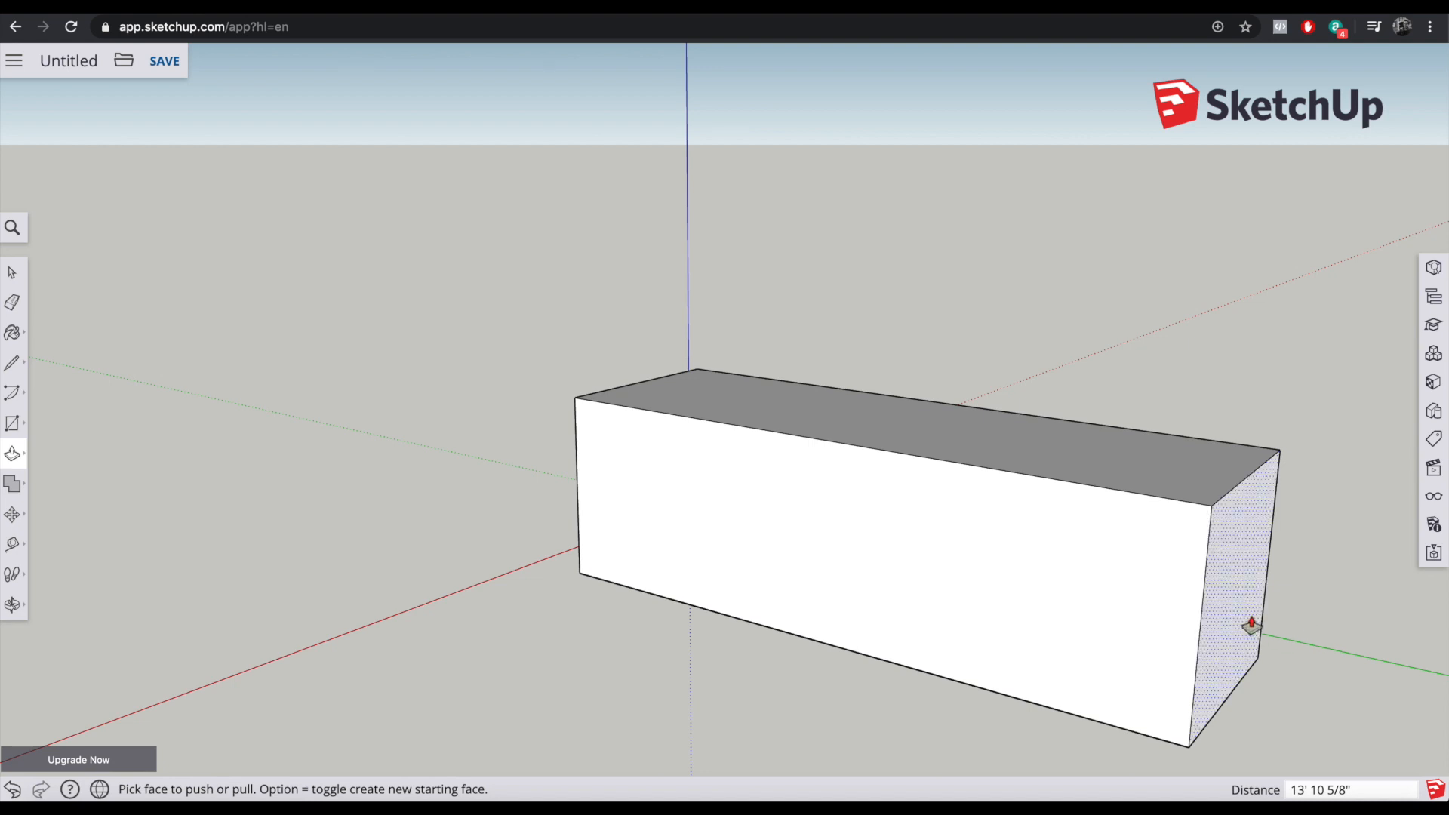
left_click(1241, 622)
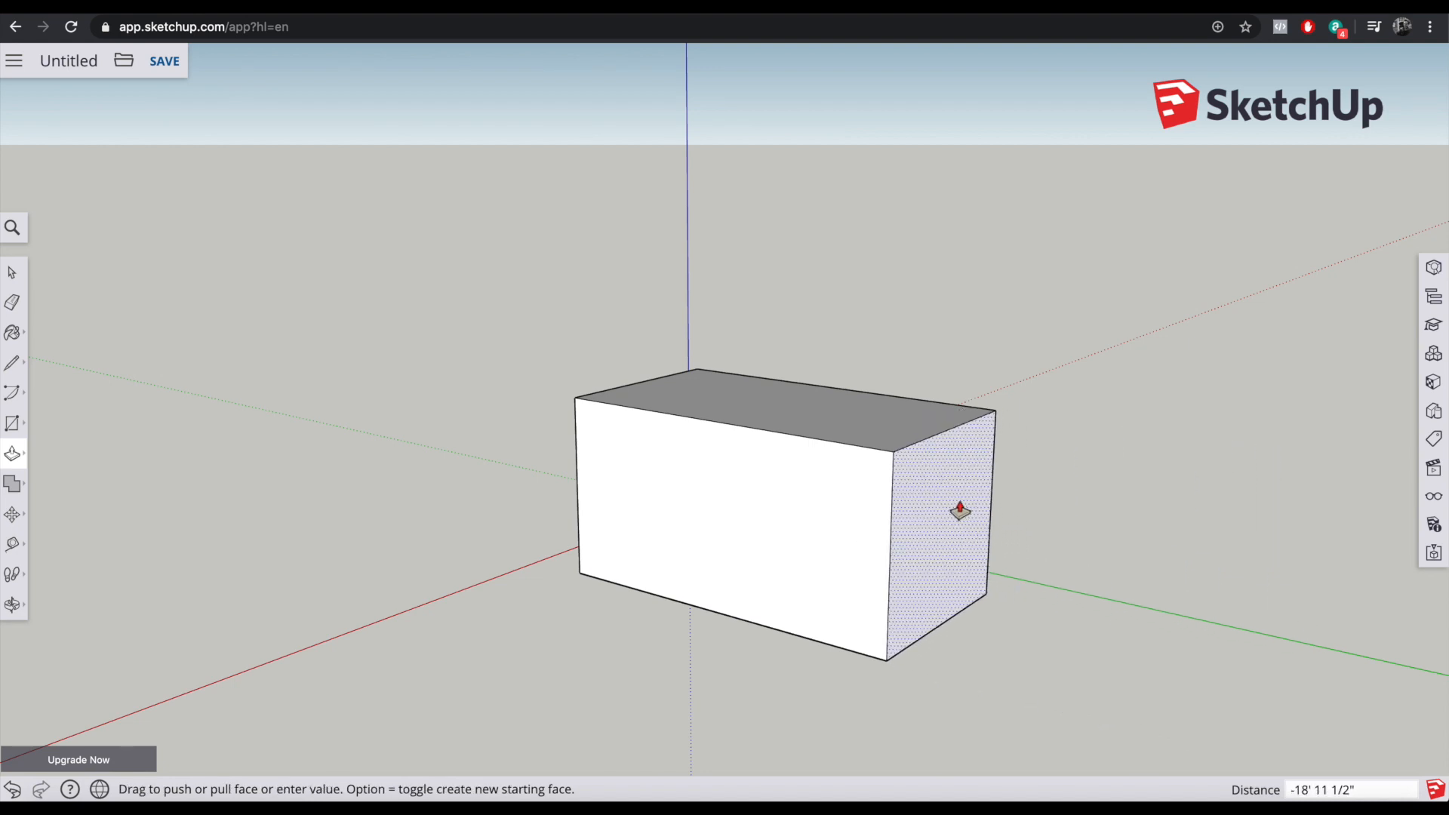
left_click(956, 507)
Step: Adjust the box's width by Push/Pull on its long side face, and lower its top face by 2'
middle_click_drag(526, 514, 864, 510)
scroll(835, 521, "up", 1)
scroll(828, 520, "down", 3)
middle_click_drag(977, 508, 726, 516)
left_click(820, 499)
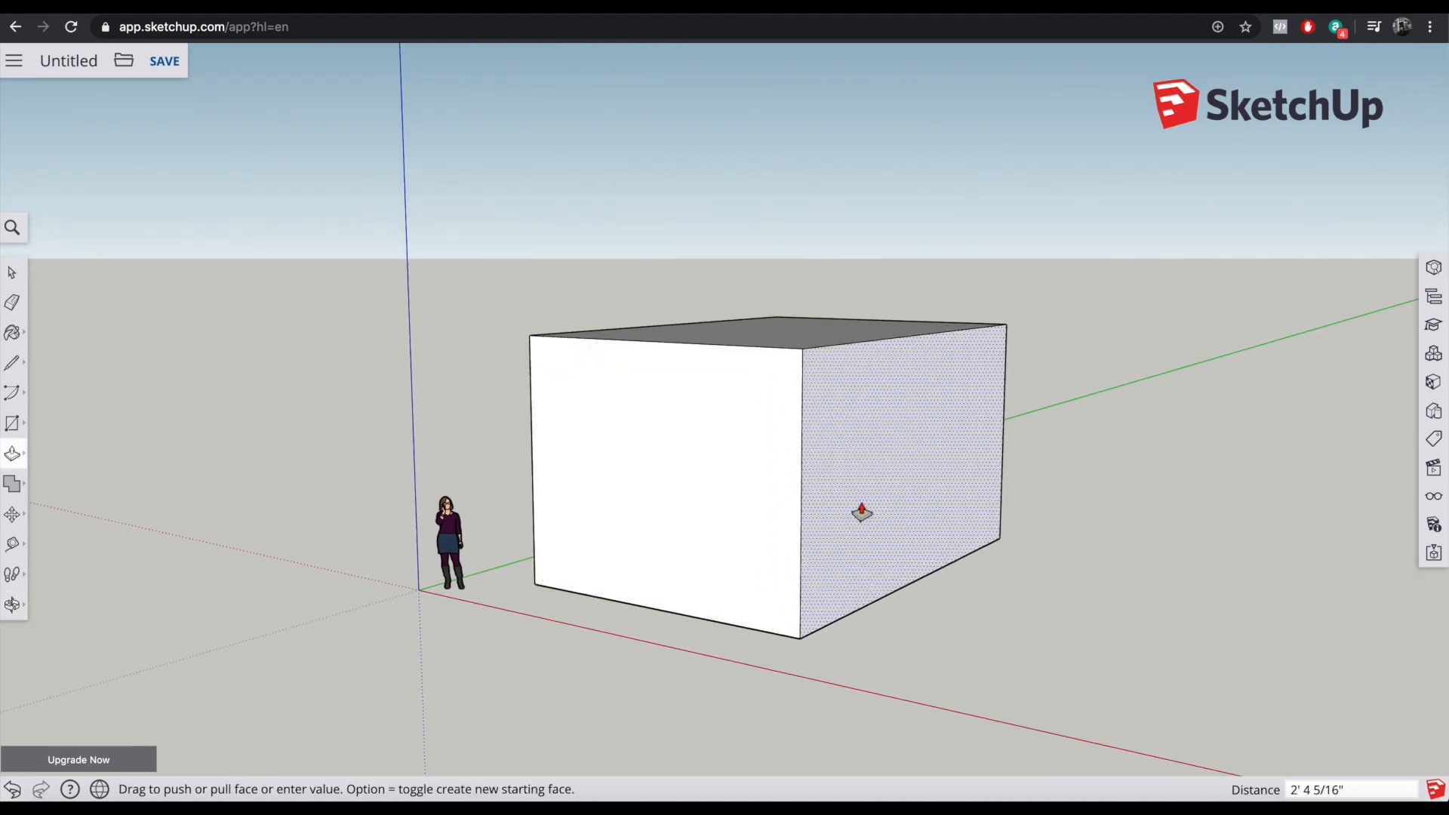
left_click(807, 498)
left_click(728, 341)
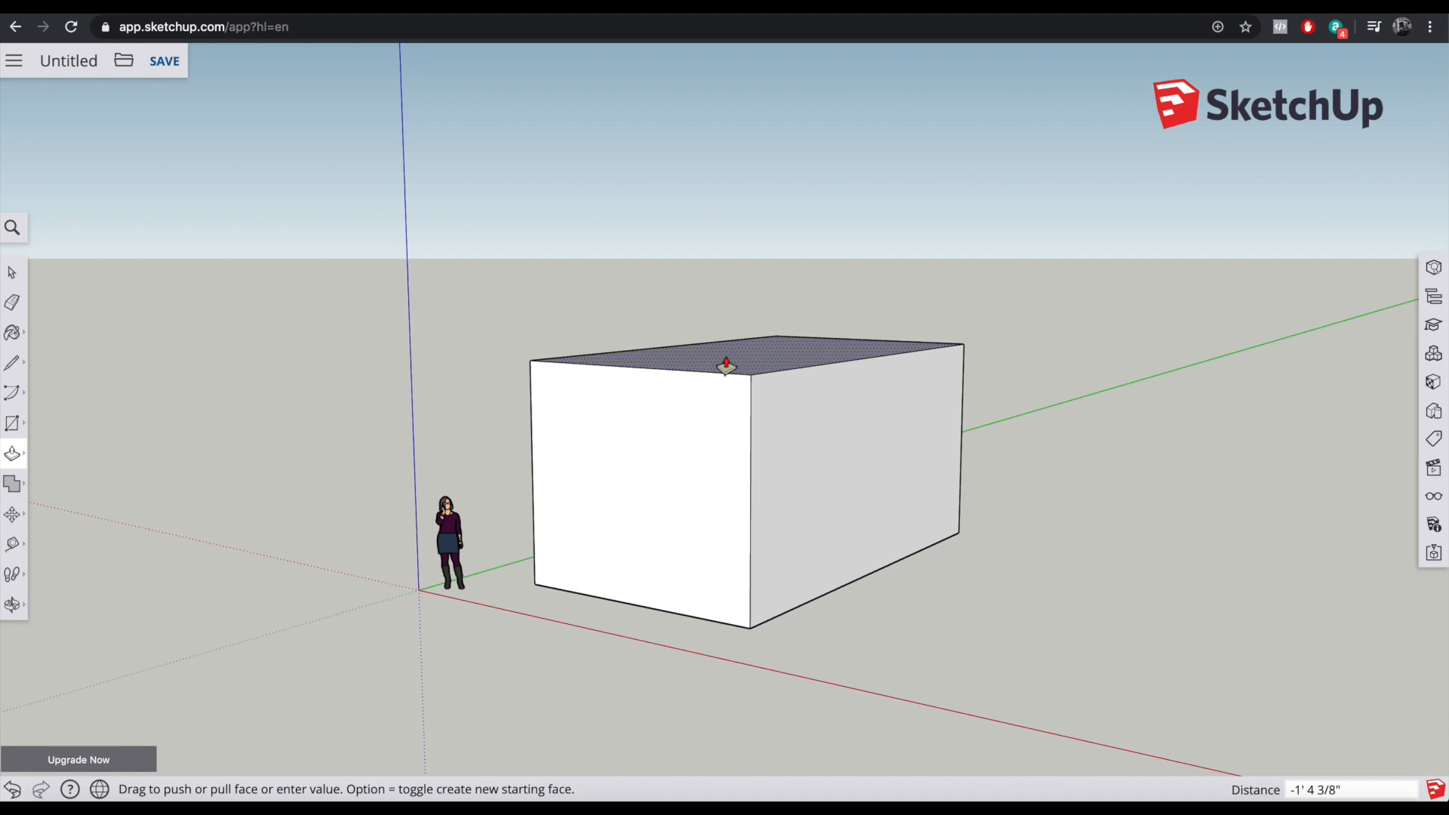
left_click(727, 377)
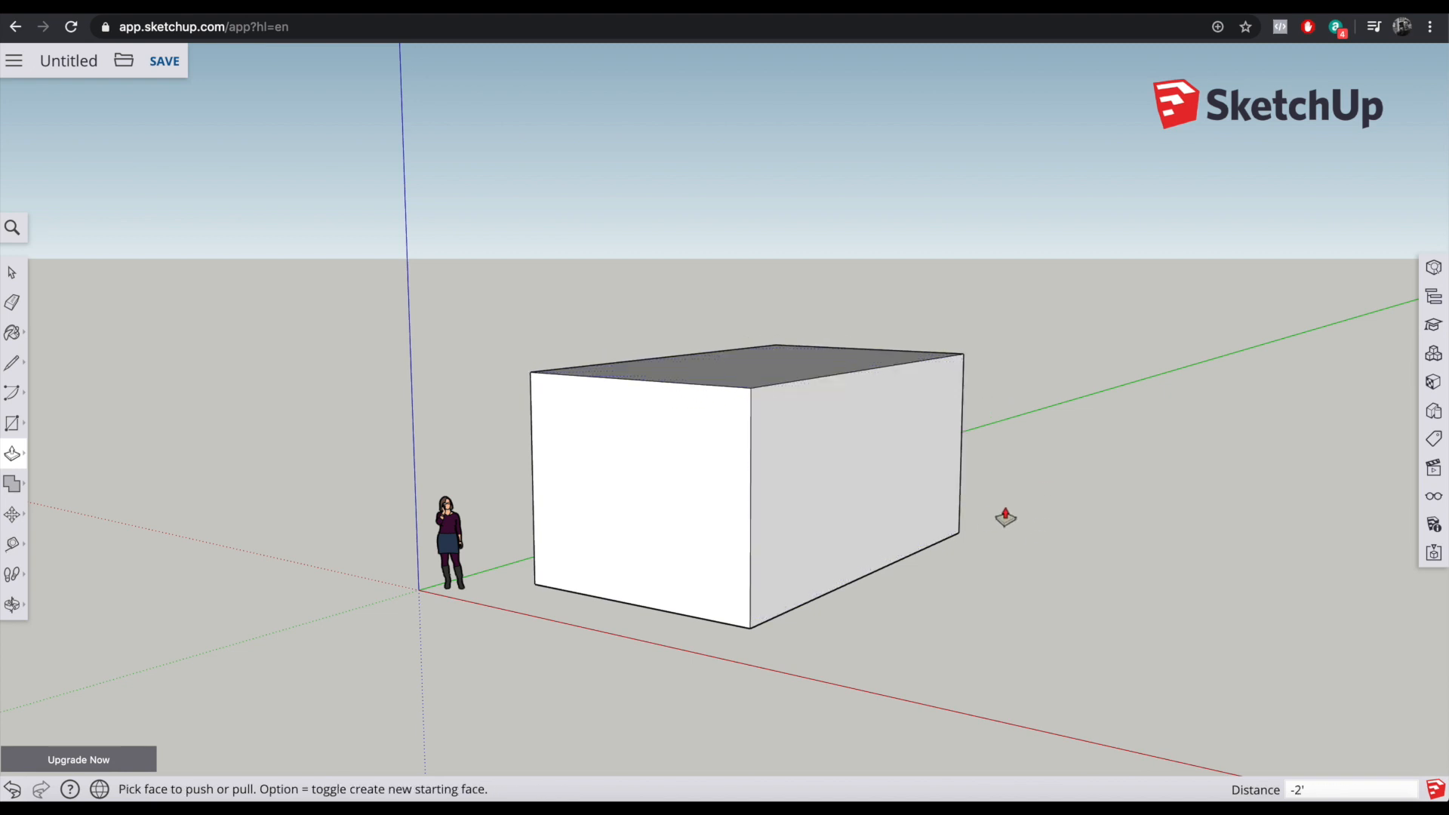
Step: Try to draw two connected lines rising from the midpoint of the box's front top edge, and undo both
middle_click_drag(343, 365, 434, 353)
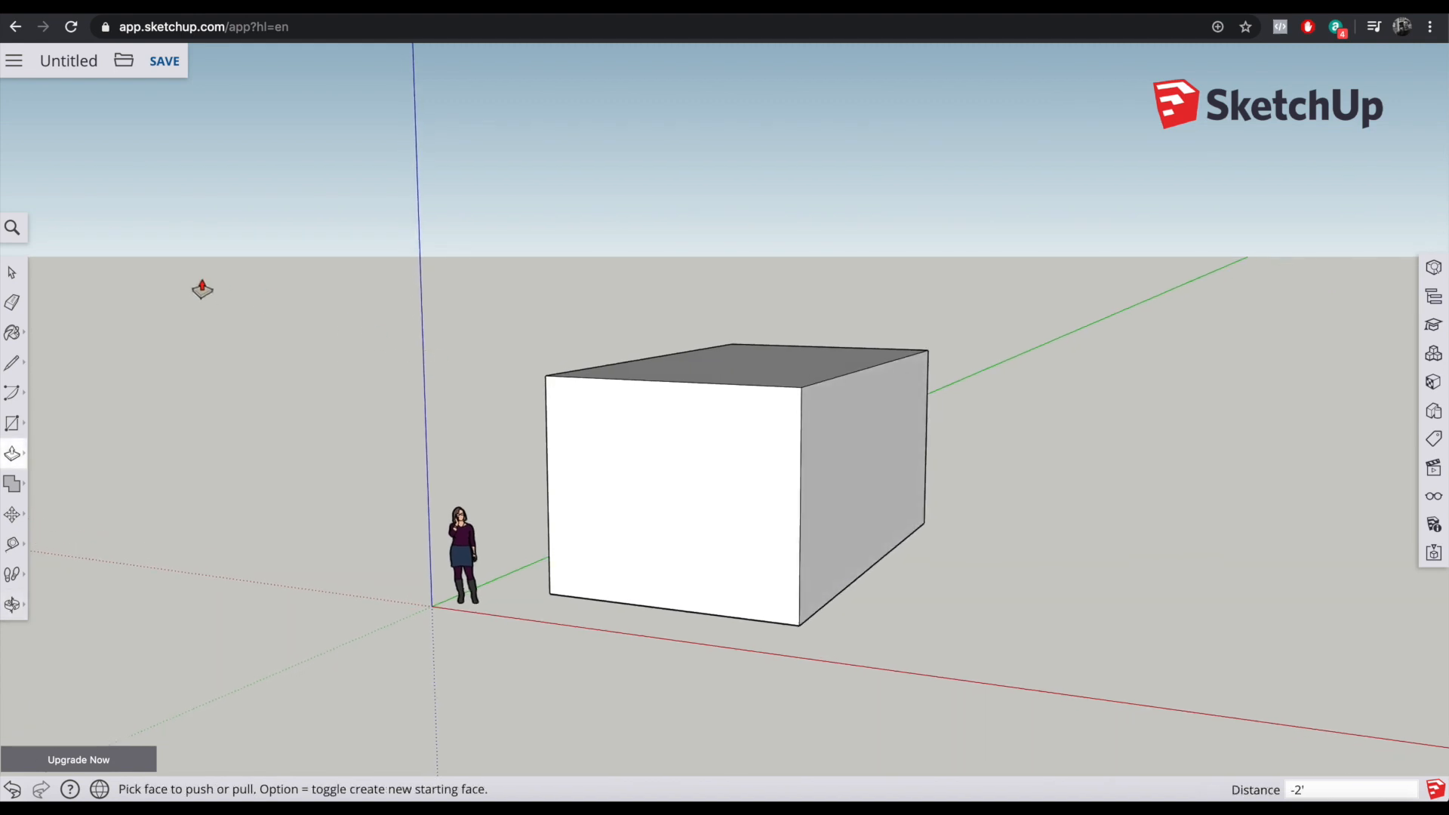
left_click(19, 373)
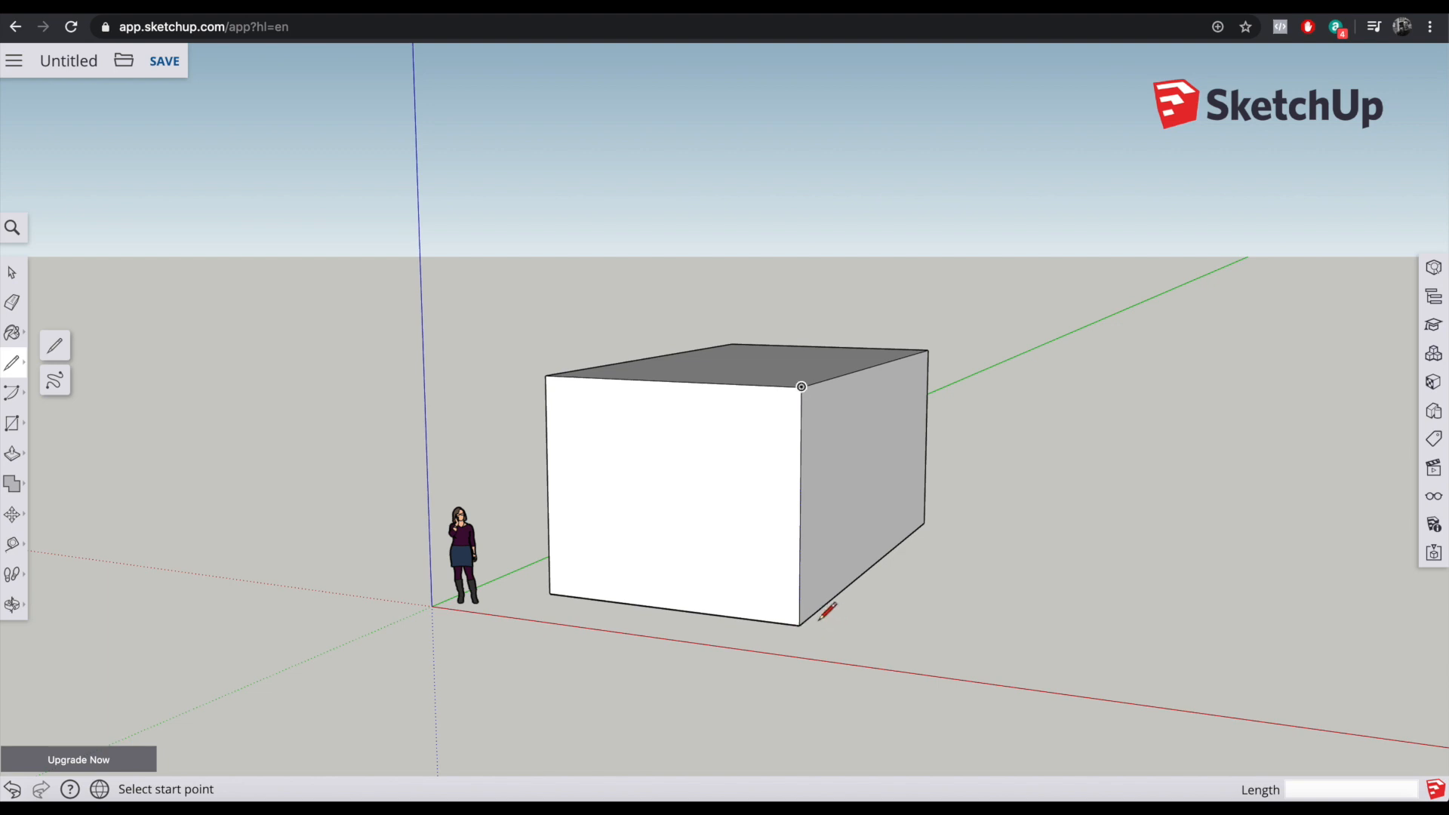
left_click(668, 380)
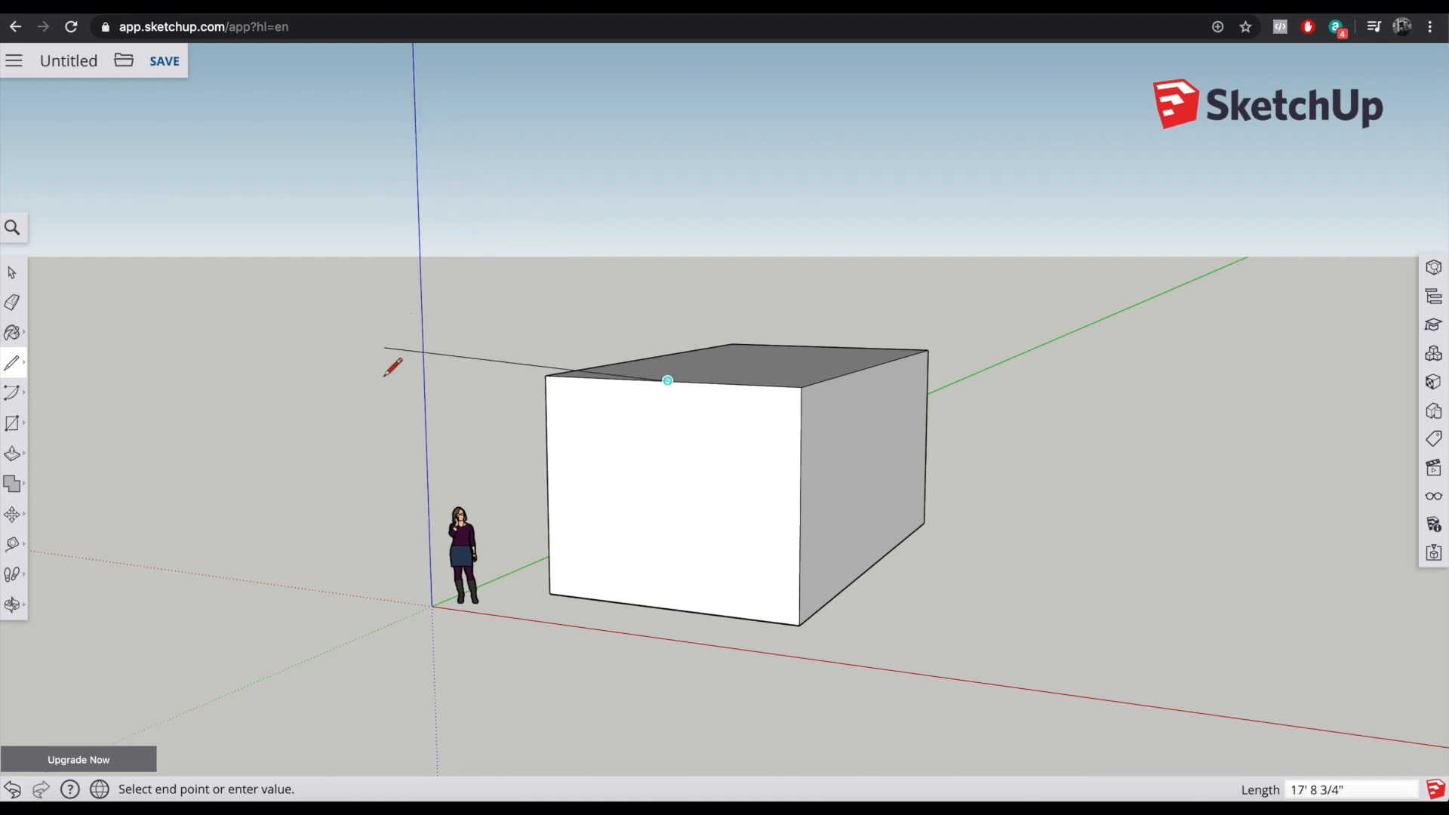
left_click(702, 273)
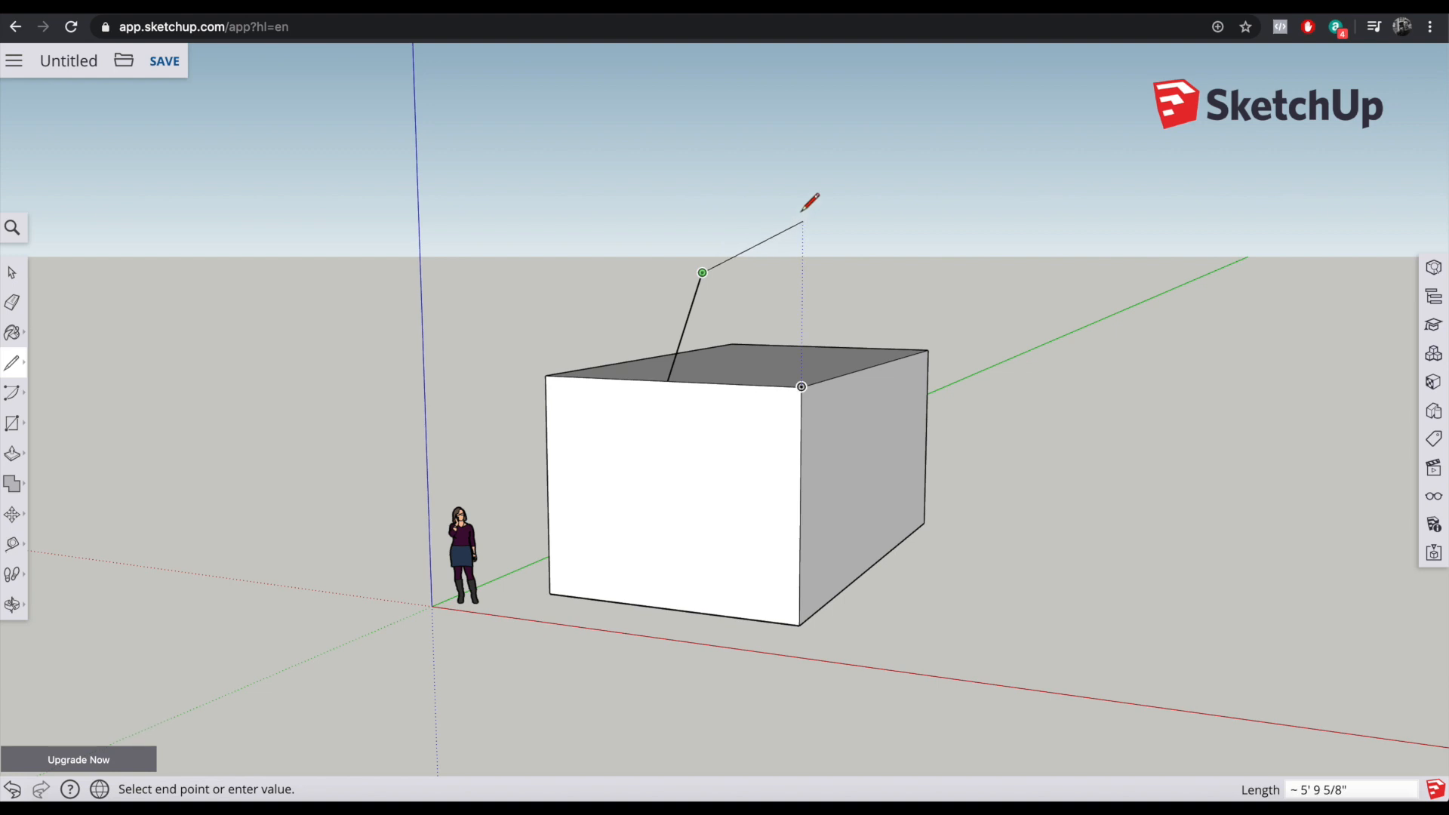
left_click(702, 179)
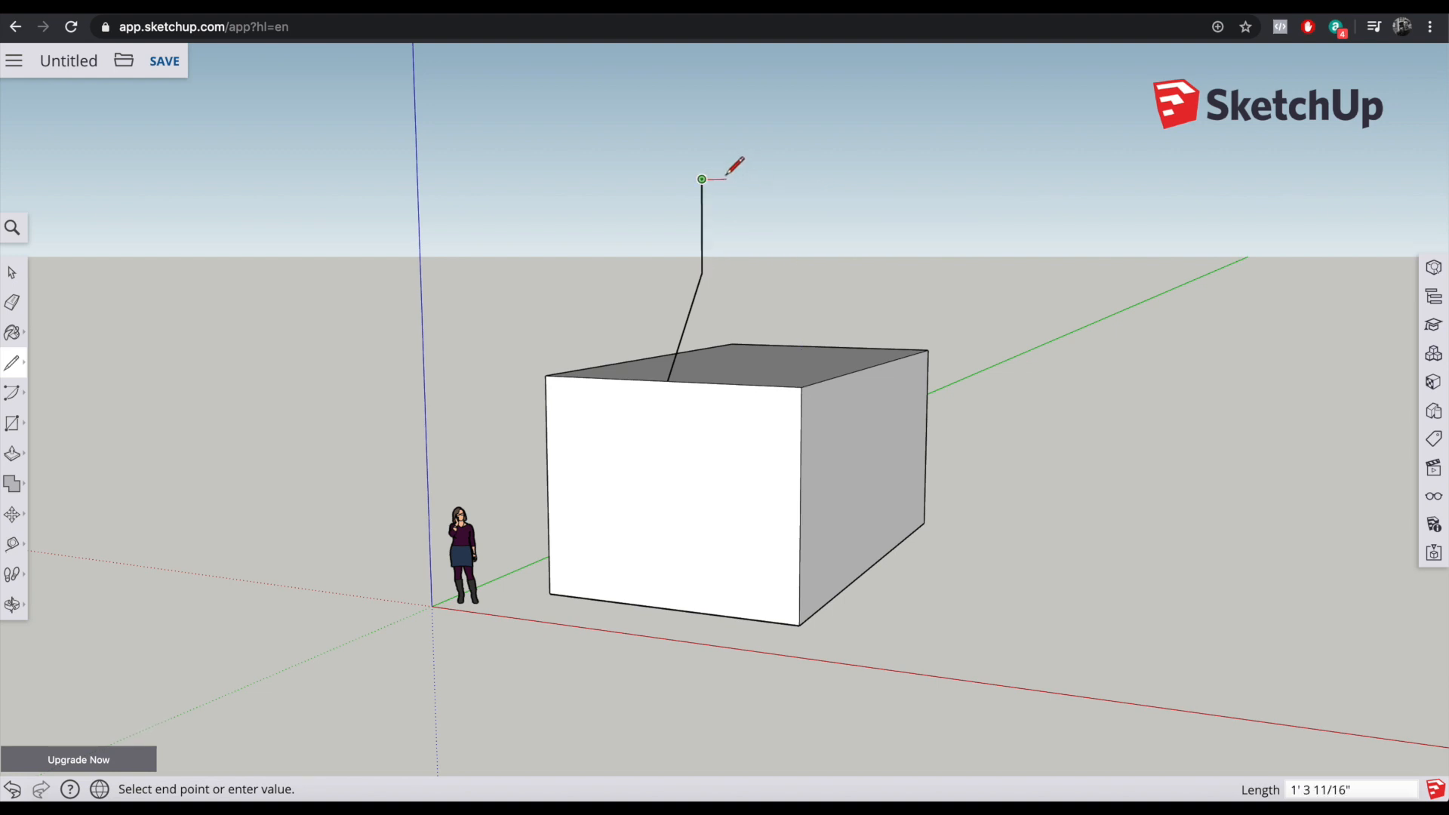
left_click(12, 271)
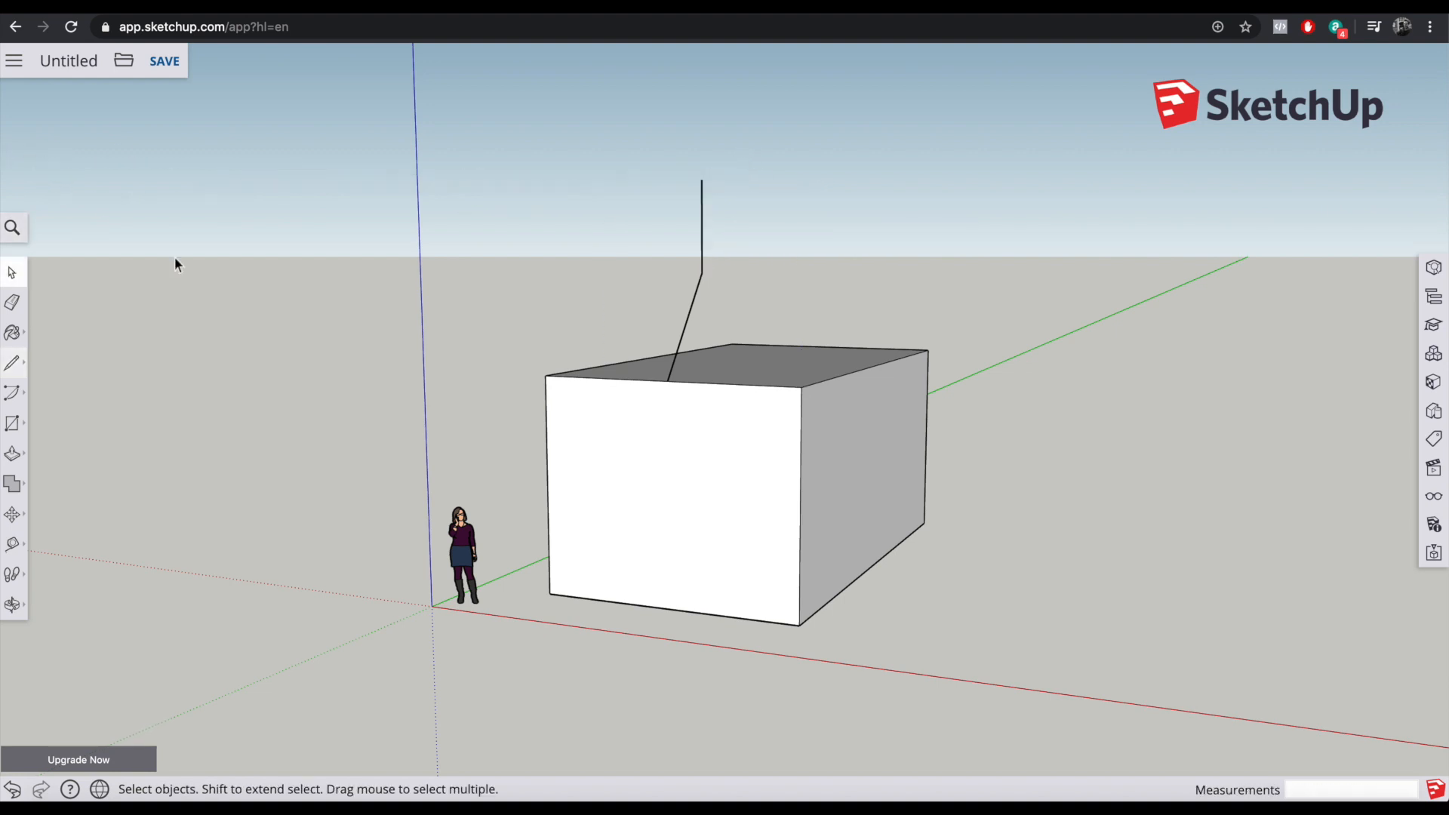
key("o")
left_click_drag(967, 207, 895, 284)
key("space")
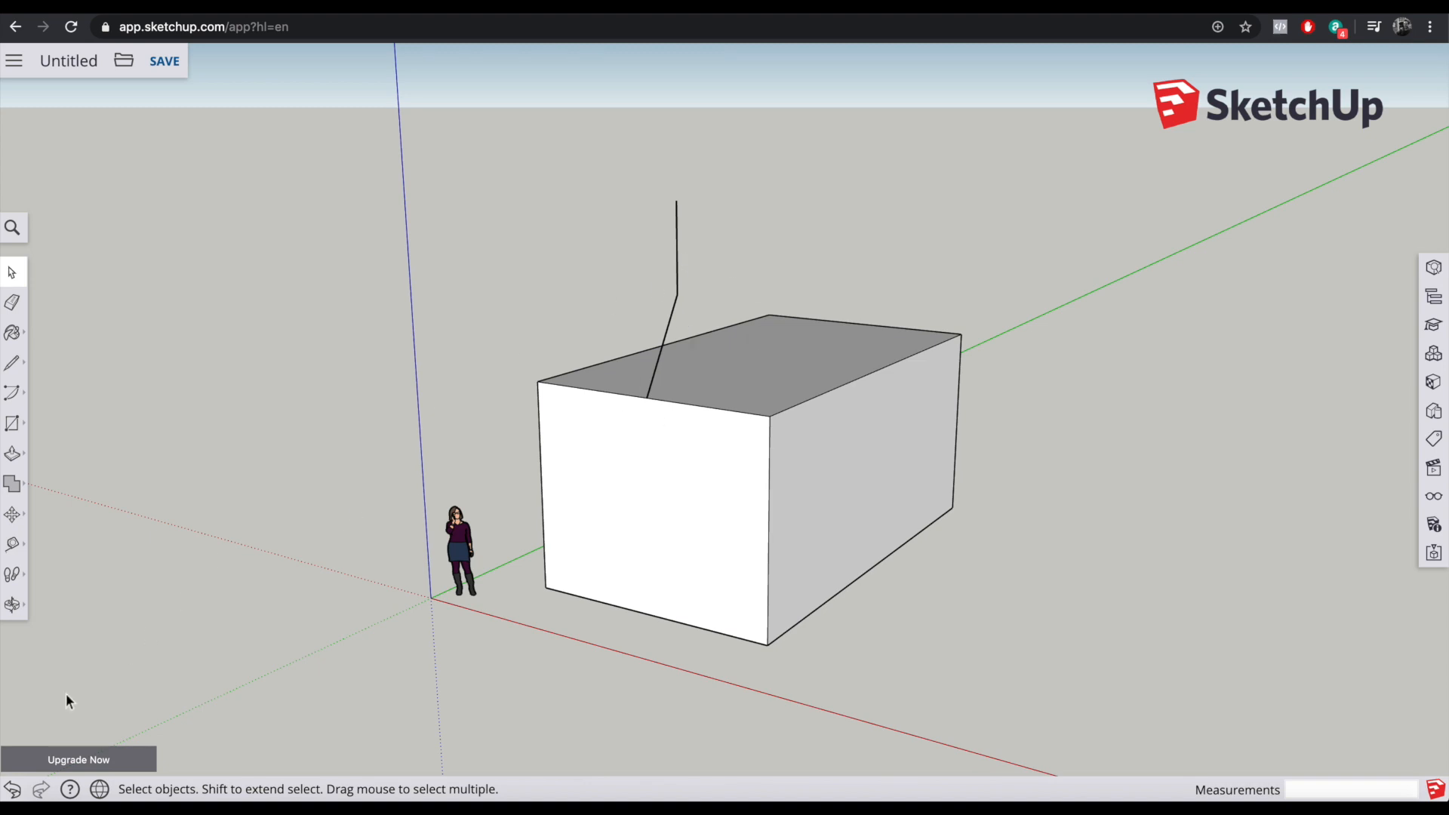
left_click(13, 790)
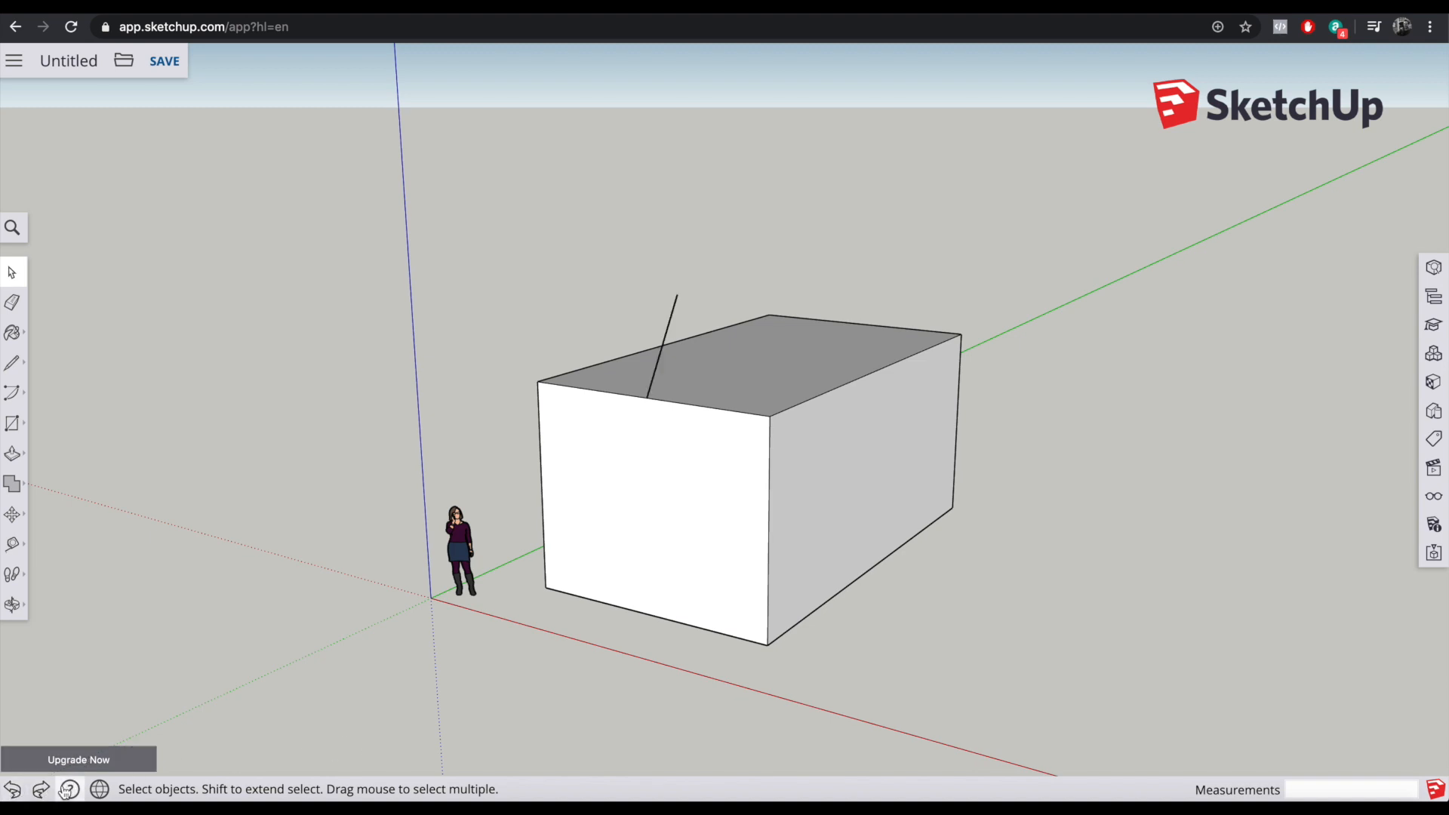
left_click(12, 789)
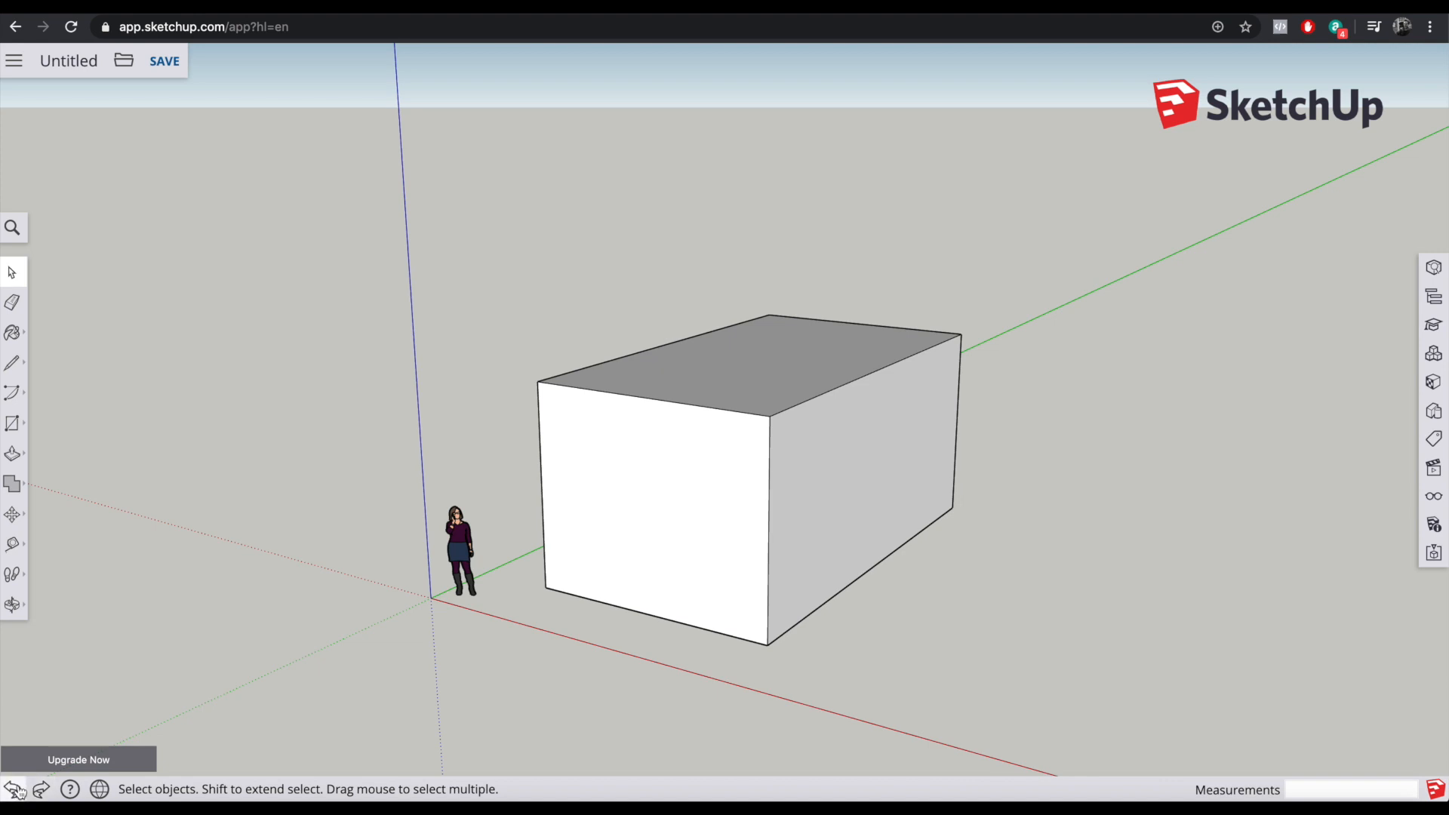
Step: Draw a gable triangle on the box's front top edge: a vertical line up from its midpoint and sloping lines to both corners
scroll(709, 421, "down", 2)
scroll(711, 427, "up", 1)
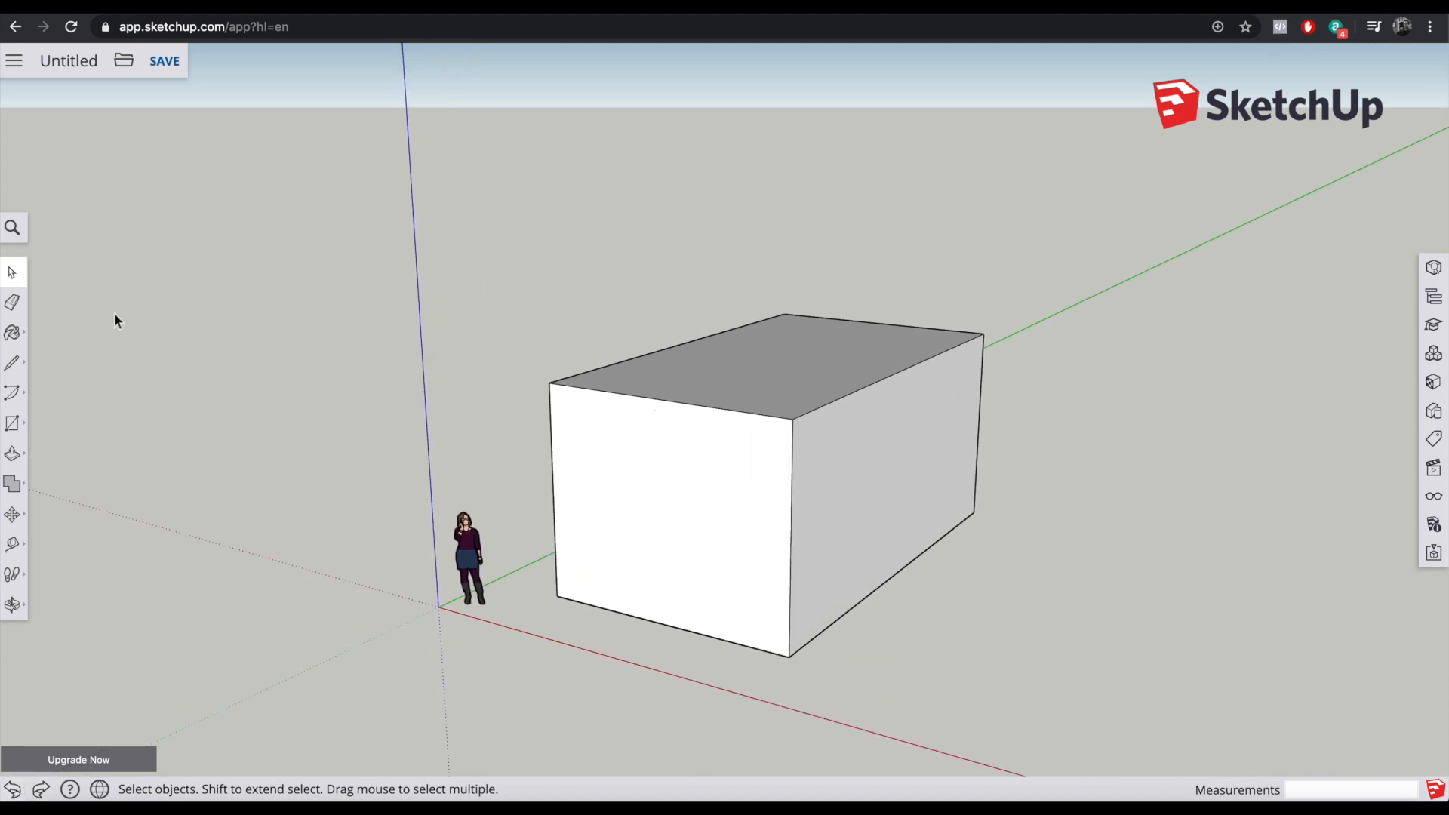
left_click(12, 362)
left_click(663, 399)
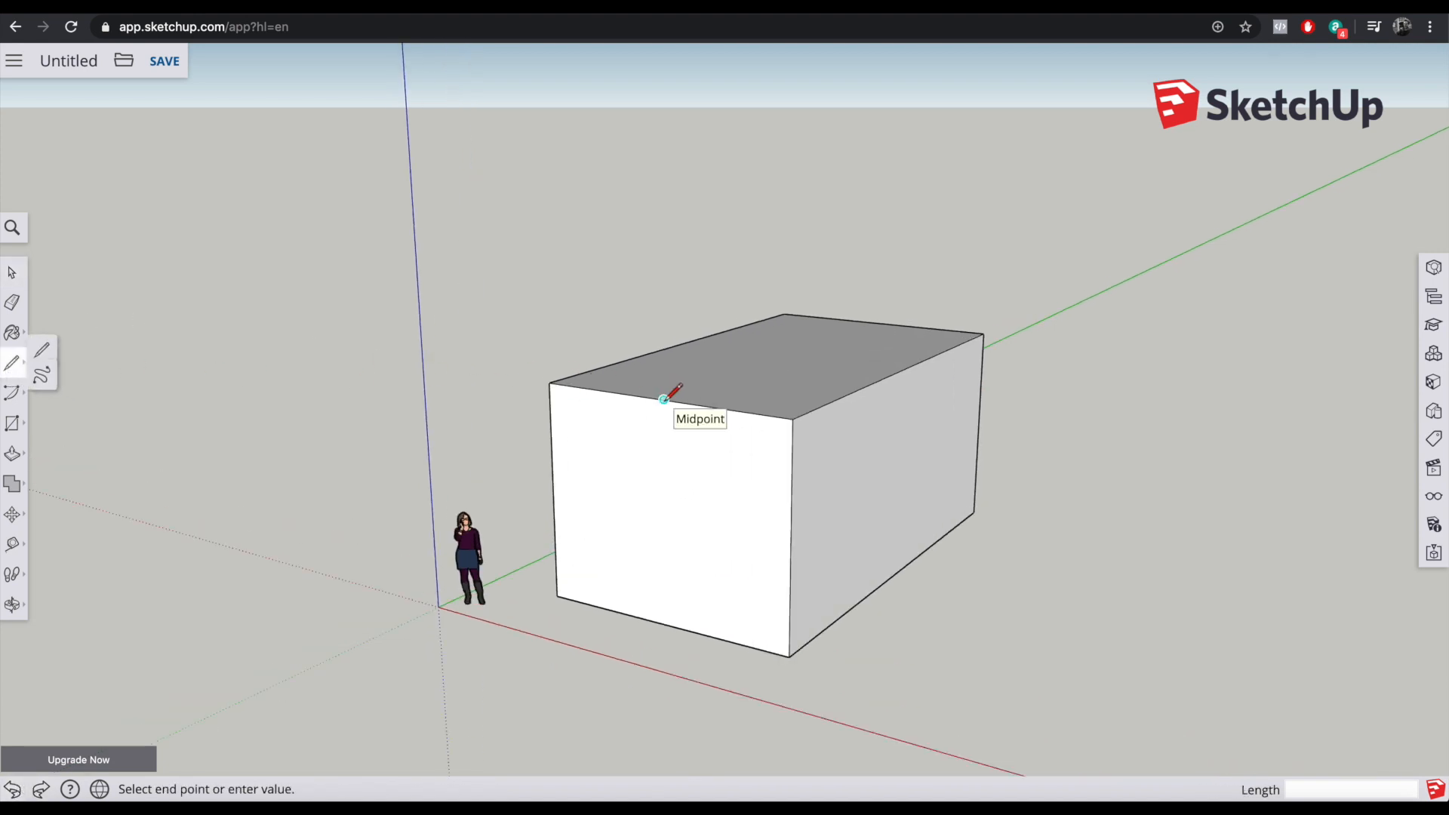
left_click(662, 262)
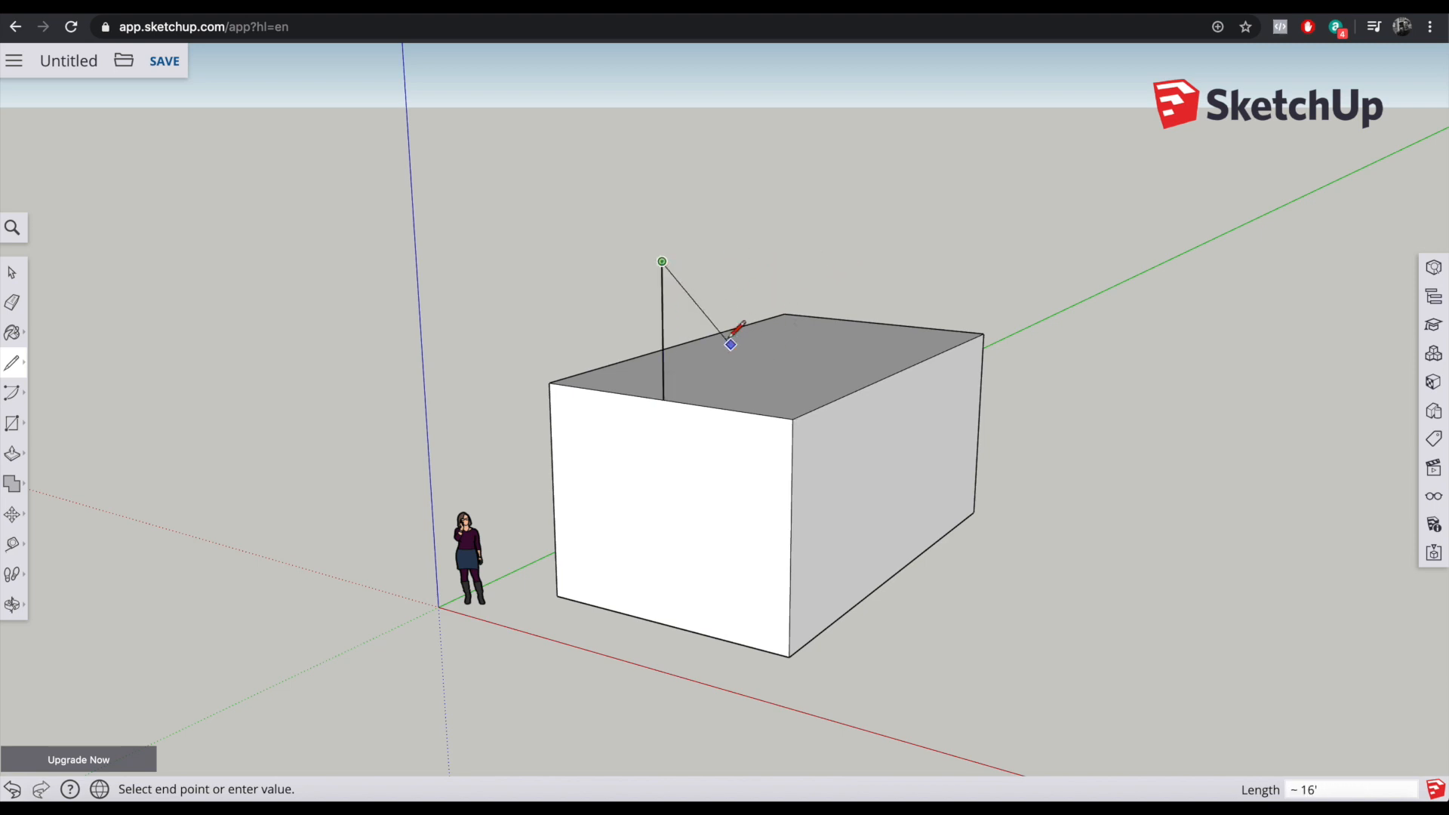
left_click(793, 419)
left_click(662, 263)
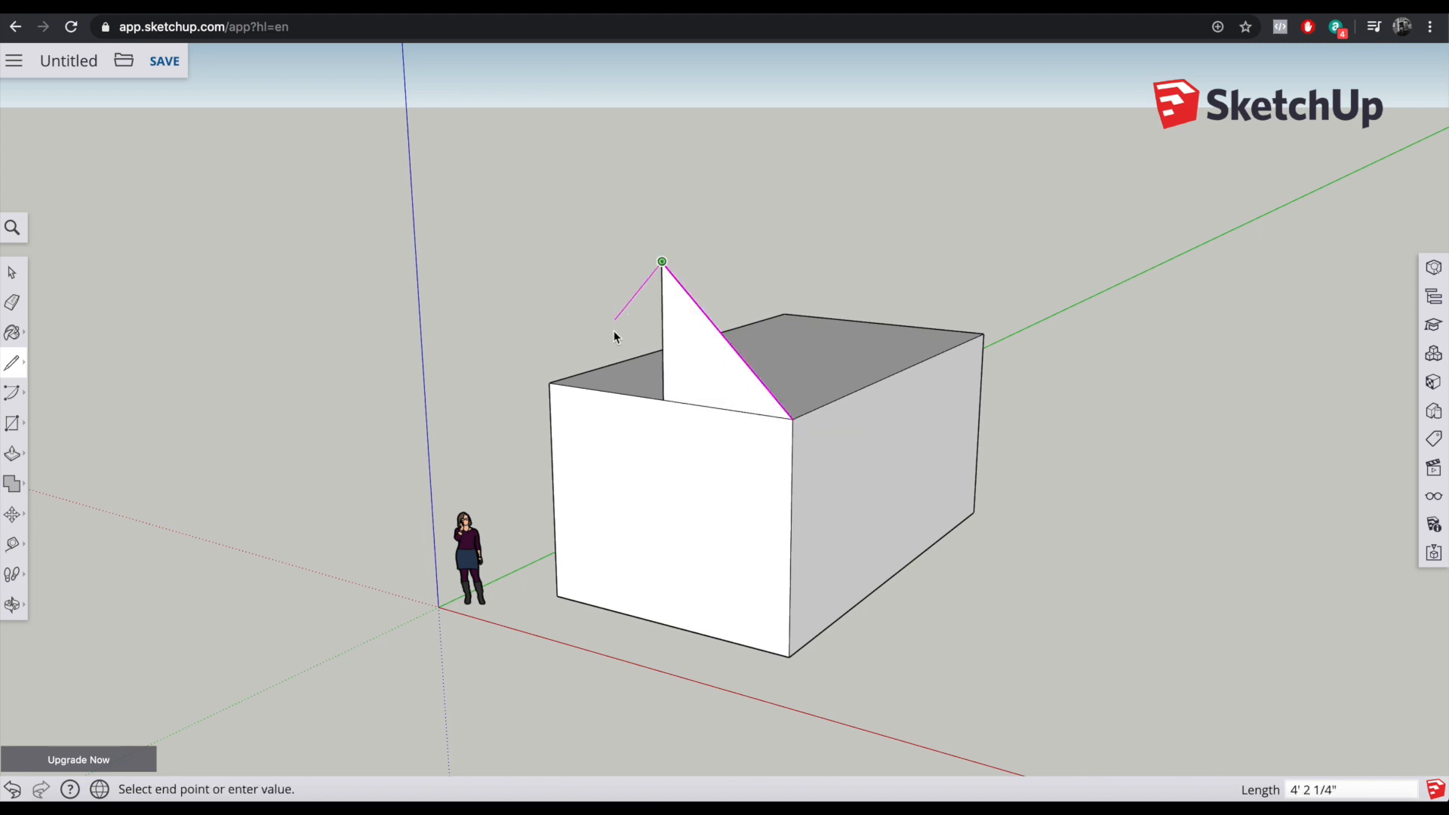
left_click(550, 383)
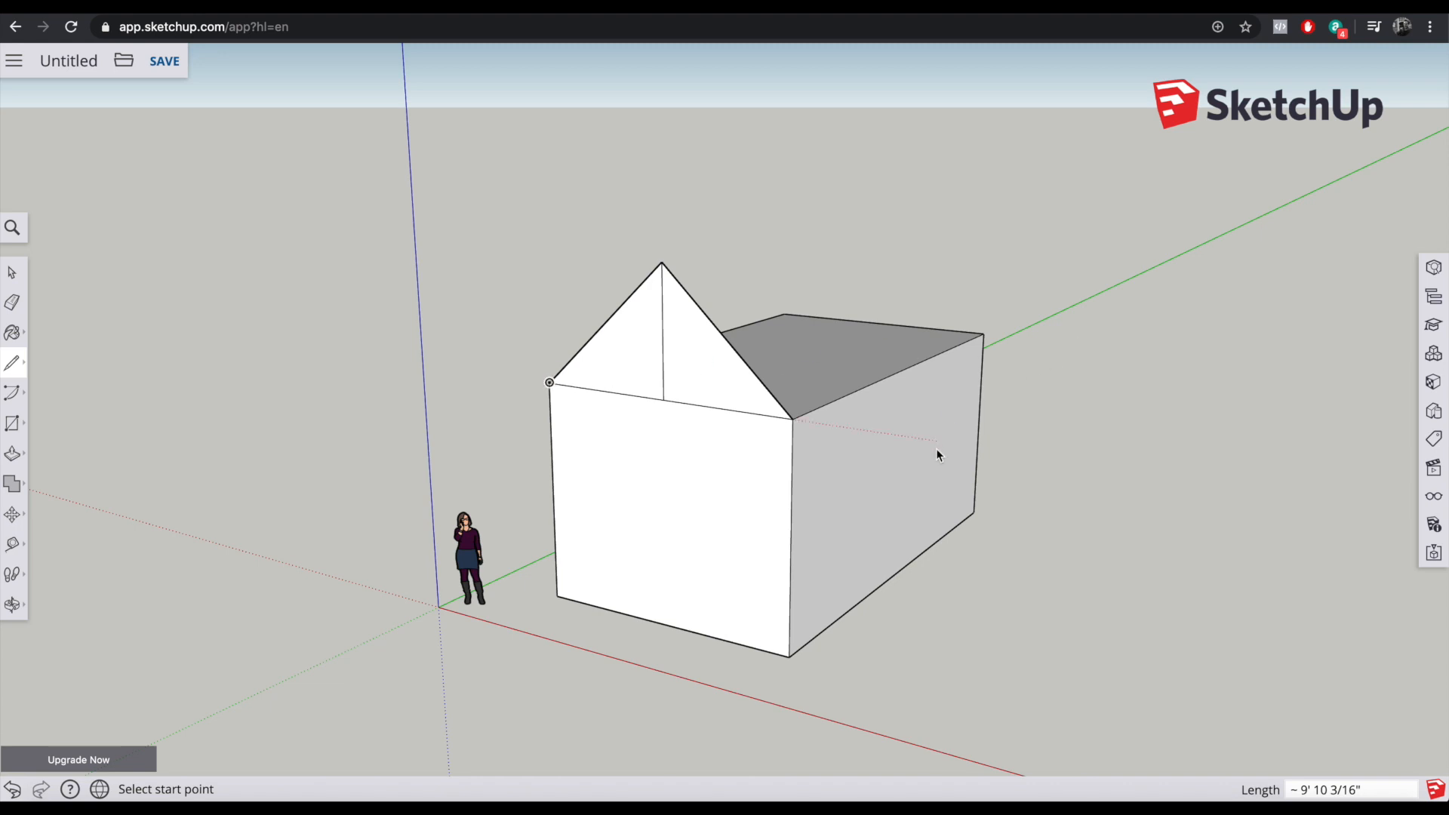
Step: Erase the vertical centre line dividing the front gable triangle
mouse_move(667, 290)
middle_mouse_down()
mouse_move(906, 378)
mouse_move(929, 326)
mouse_move(841, 326)
mouse_move(973, 347)
mouse_move(848, 356)
mouse_move(878, 304)
middle_mouse_up()
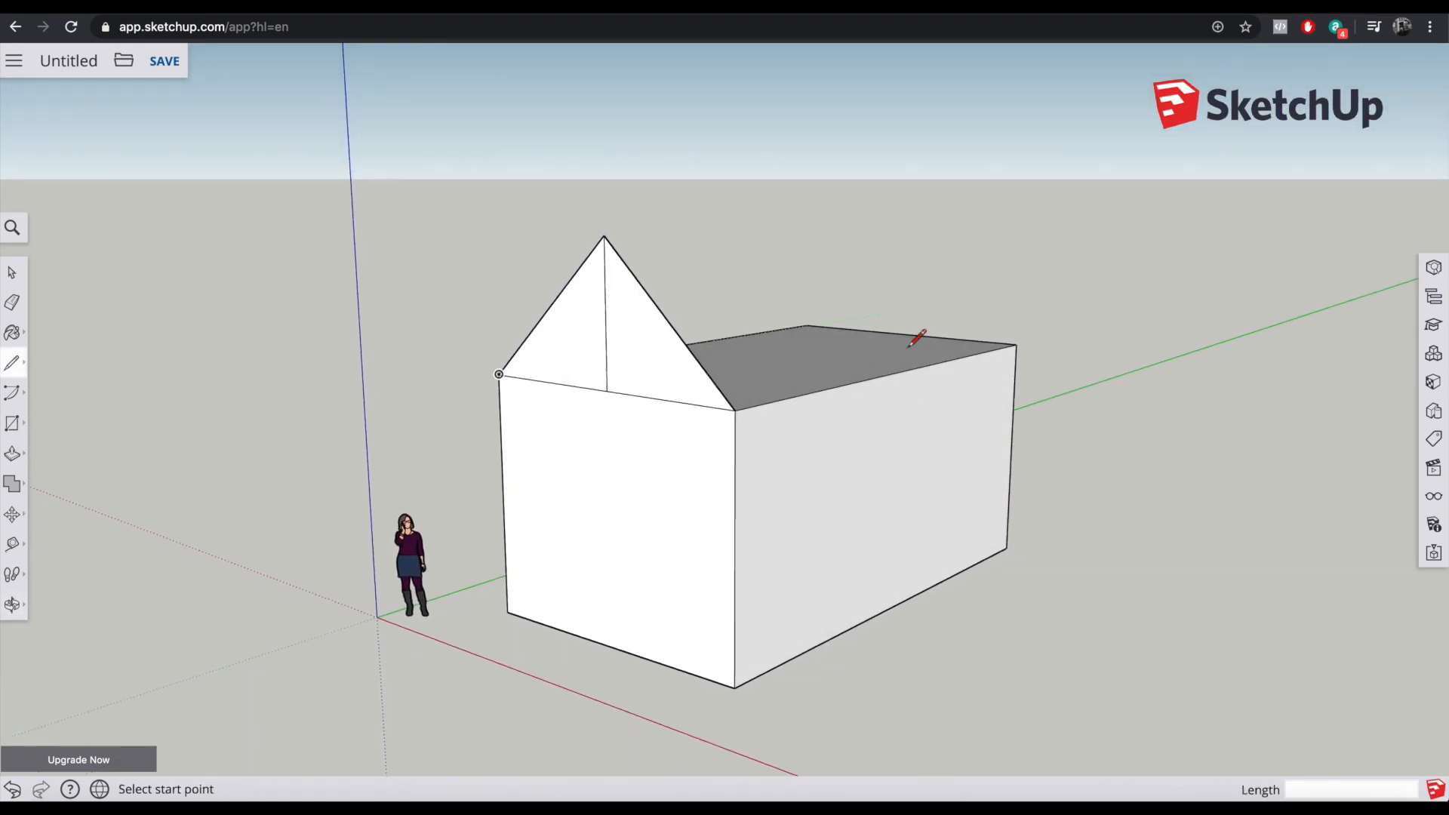
left_click(12, 311)
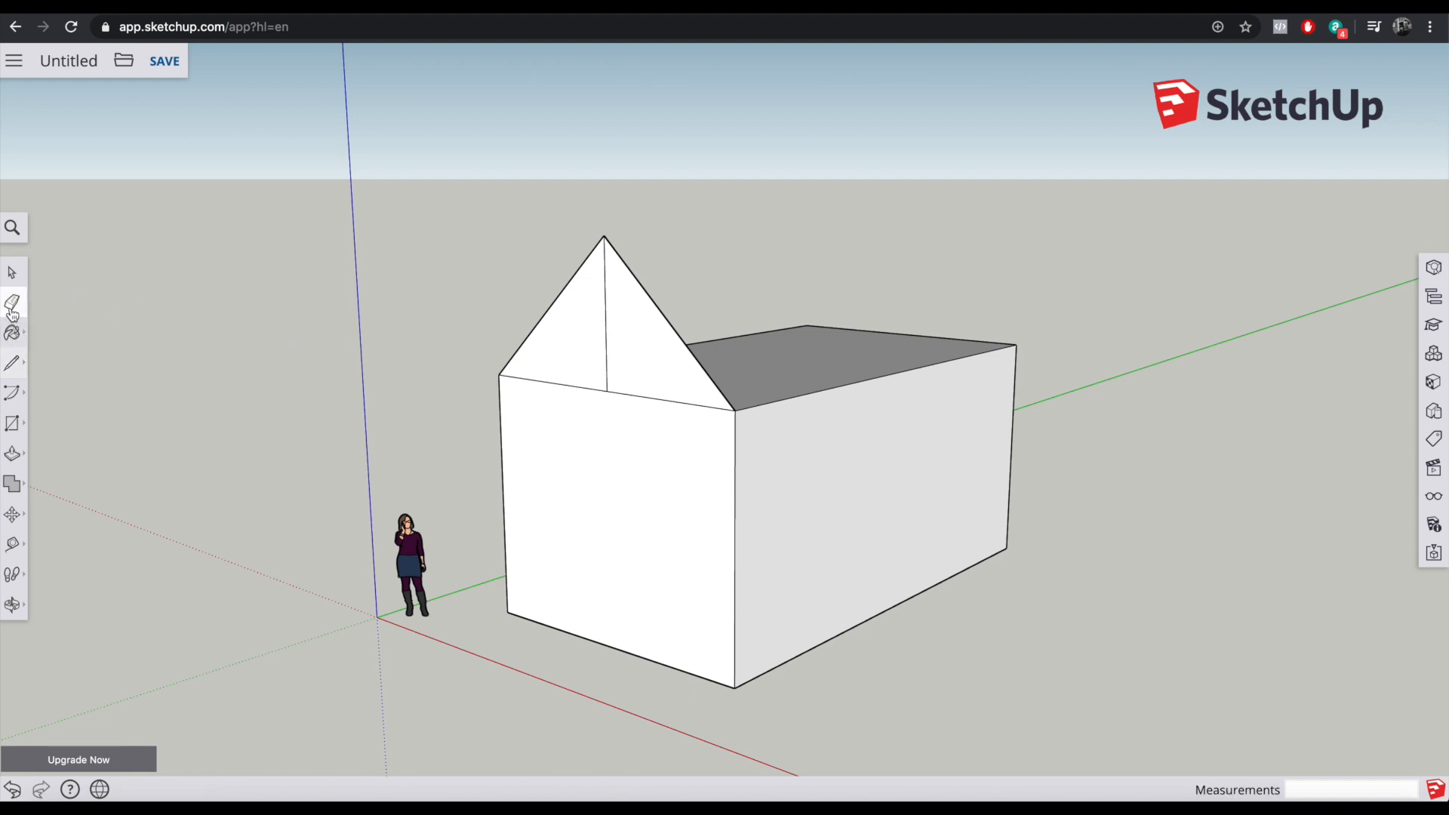
left_click(606, 336)
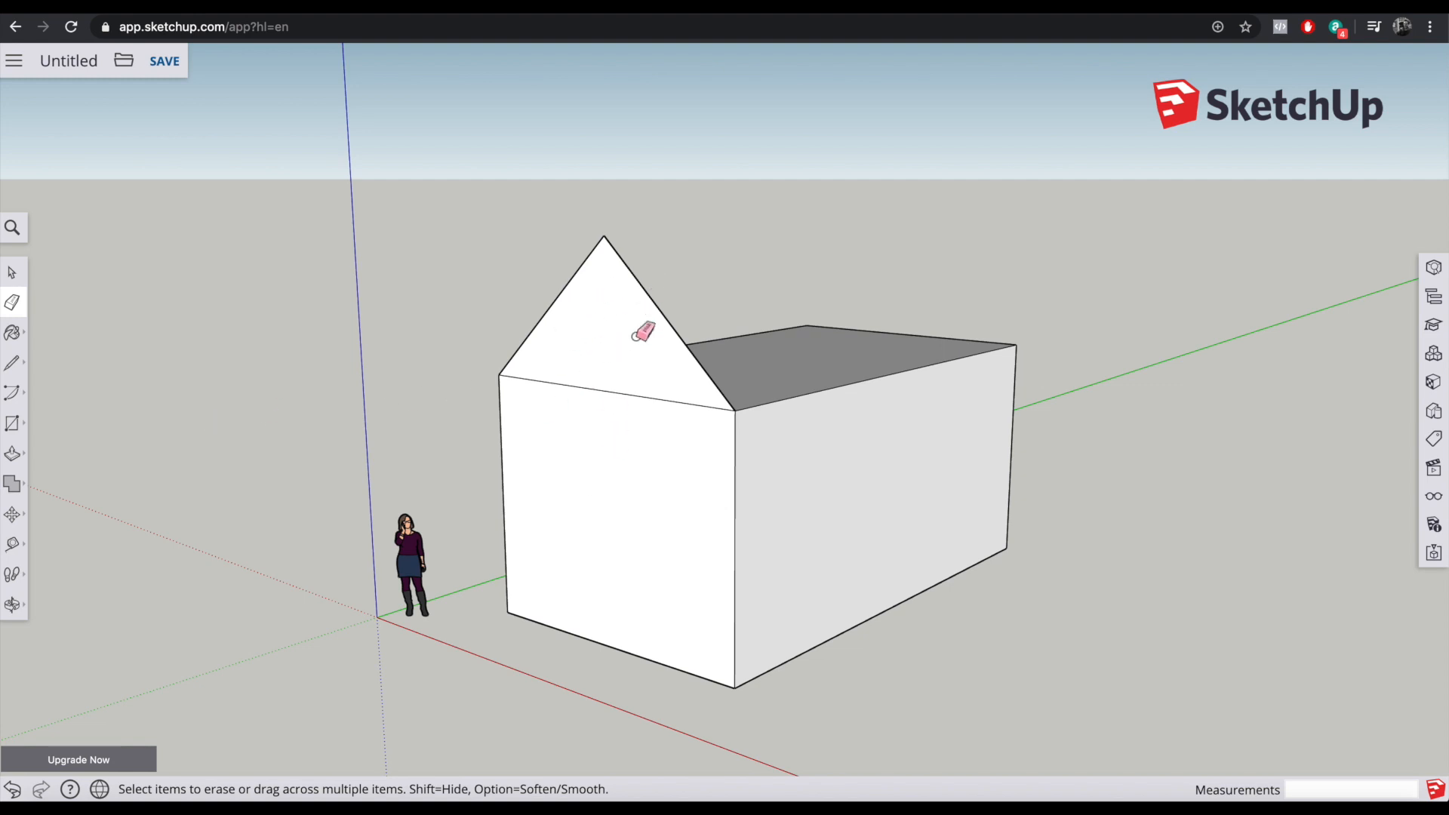
Step: Push/Pull the gable triangle back 25' 3 1/4" to the far end of the box to form the roof
left_click(12, 453)
left_click_drag(589, 368, 1013, 398)
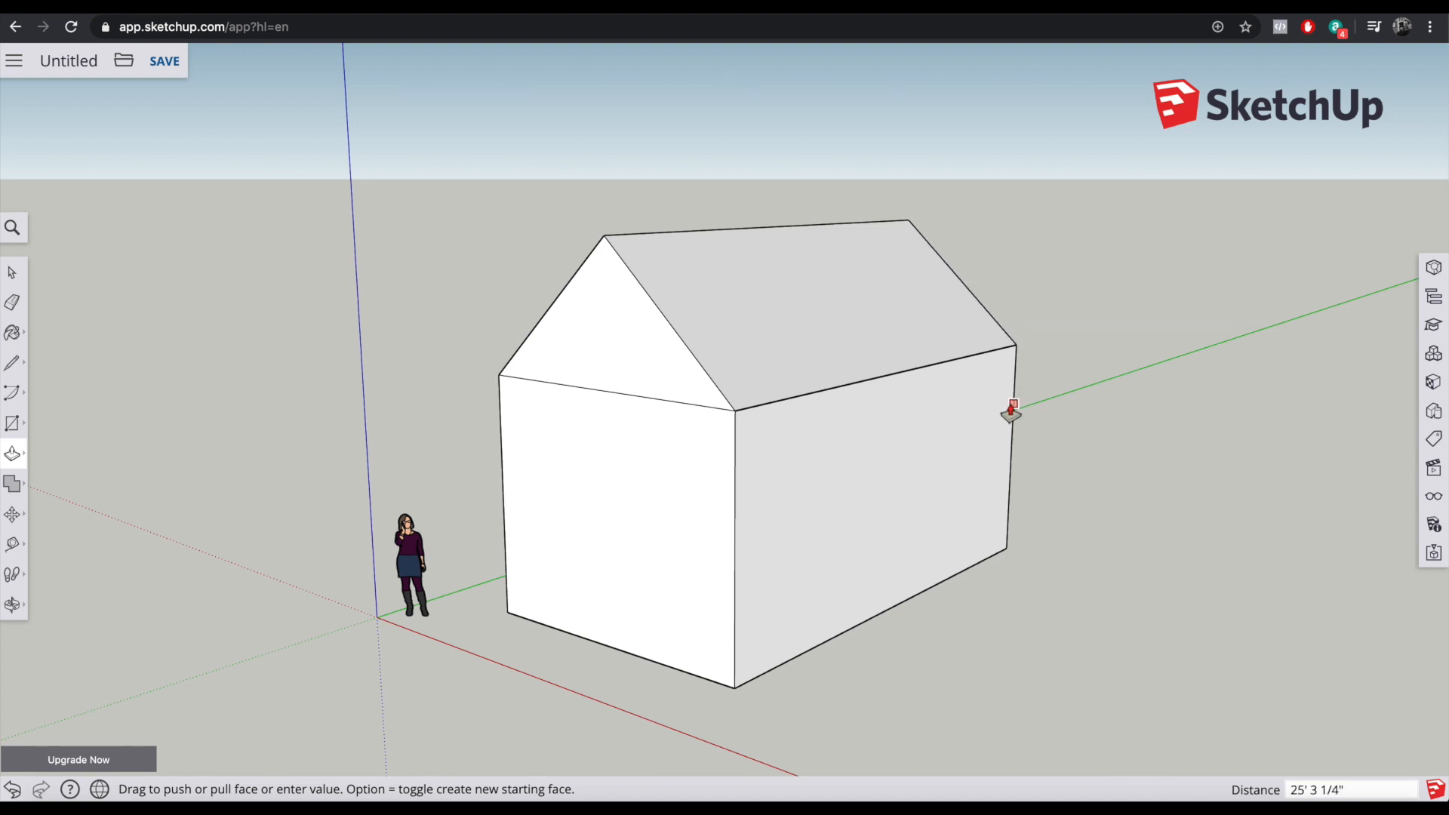
left_click_drag(1012, 403, 1013, 403)
Step: Examine the house's roof, gable and side walls from several angles and distances
middle_click_drag(1125, 312, 972, 472)
scroll(1086, 446, "up", 5)
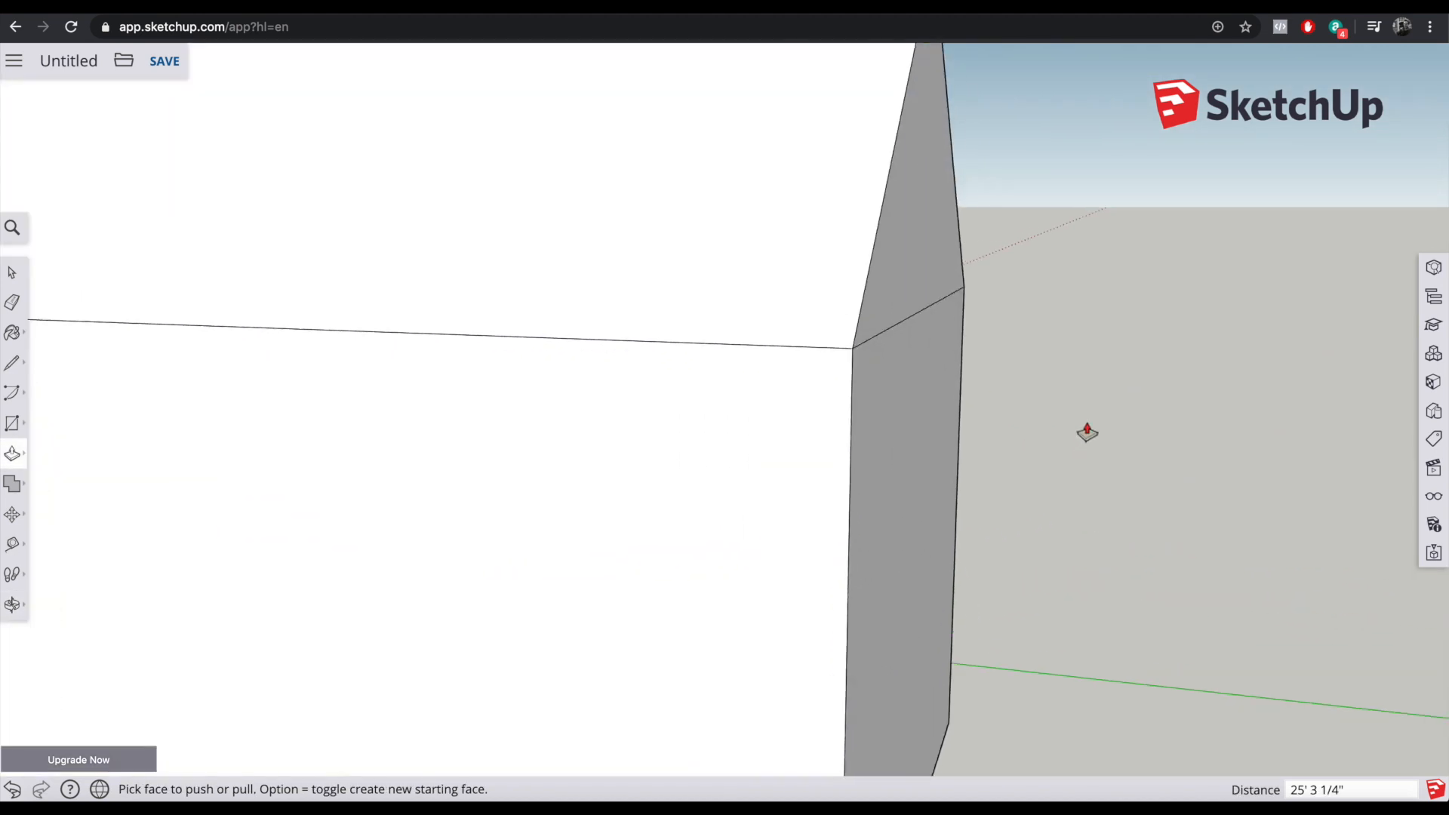
scroll(815, 479, "down", 8)
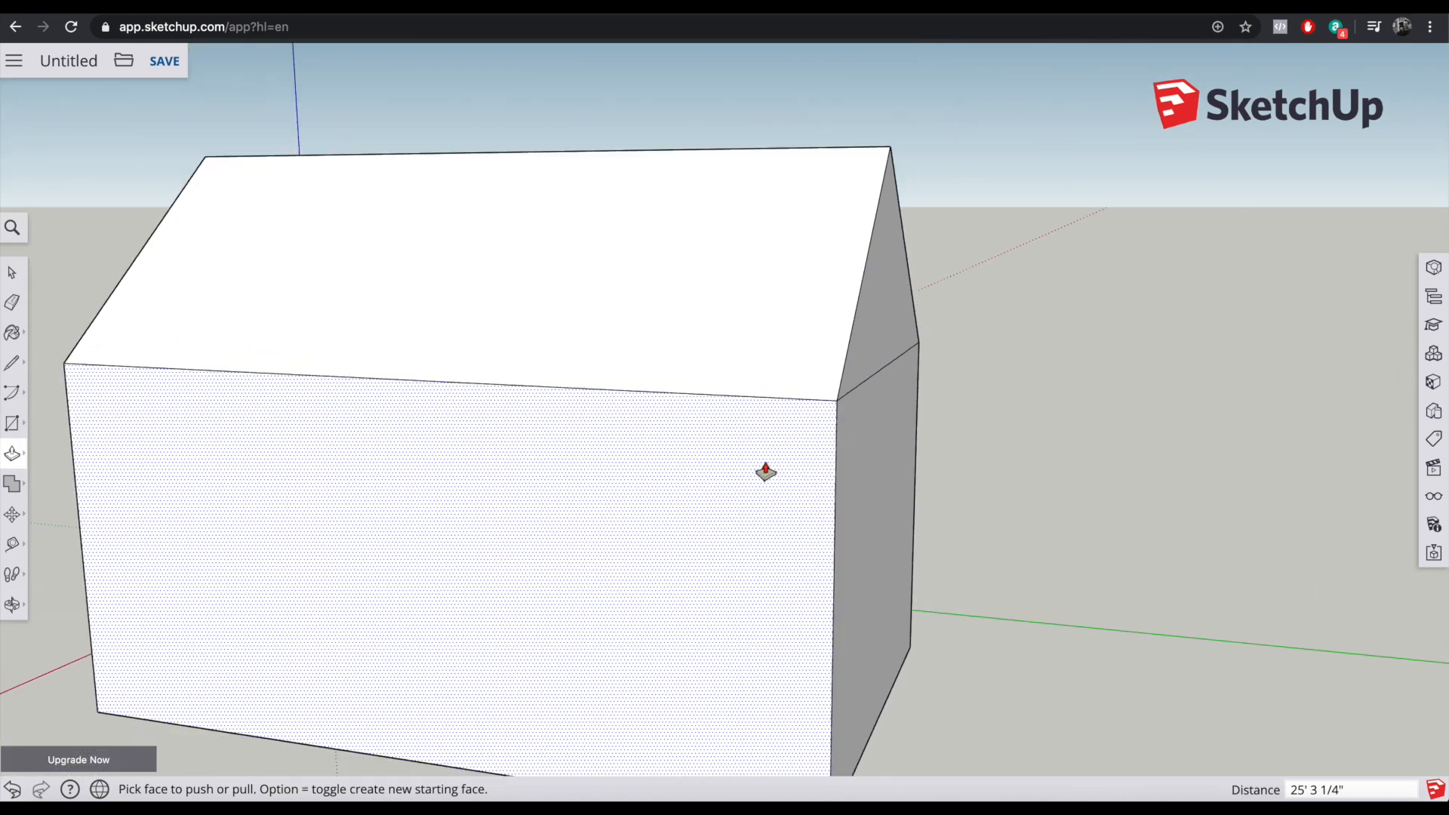
middle_click_drag(438, 439, 763, 443)
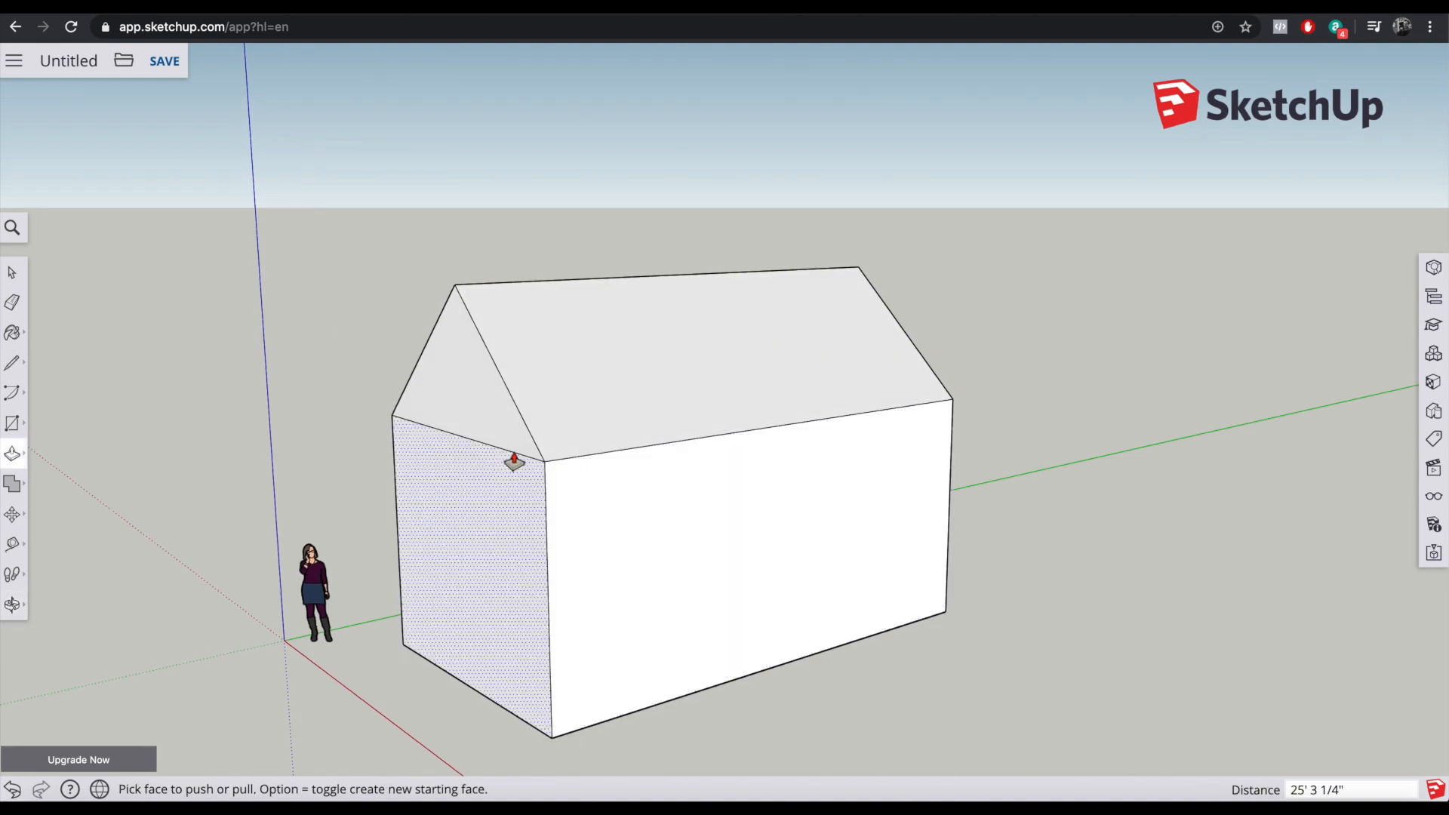
mouse_move(392, 574)
middle_mouse_down()
mouse_move(482, 537)
mouse_move(524, 563)
mouse_move(505, 572)
middle_mouse_up()
middle_click_drag(434, 529, 592, 395)
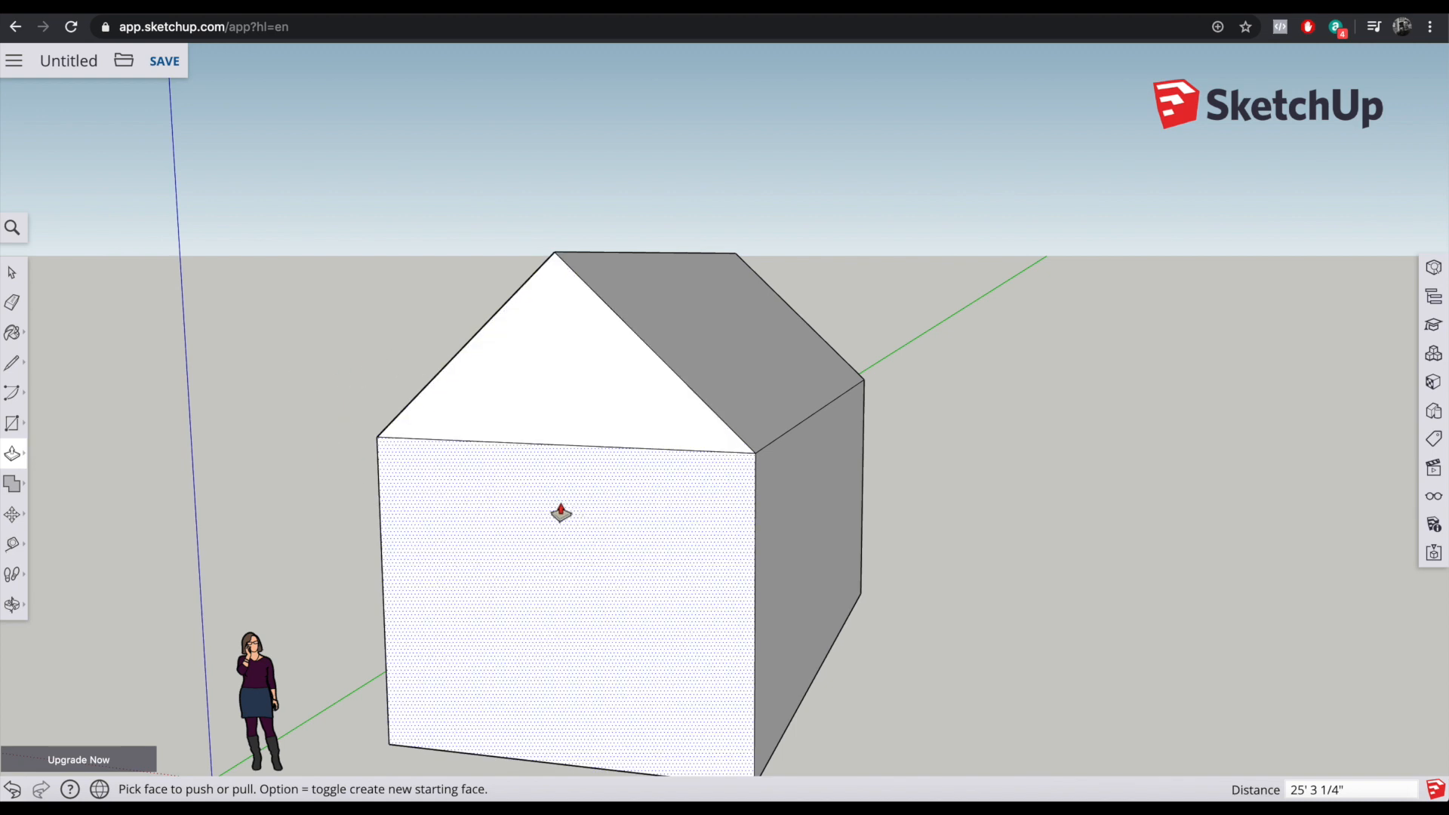
middle_click_drag(548, 521, 654, 495)
mouse_move(560, 379)
middle_mouse_down()
mouse_move(657, 371)
mouse_move(635, 321)
middle_mouse_up()
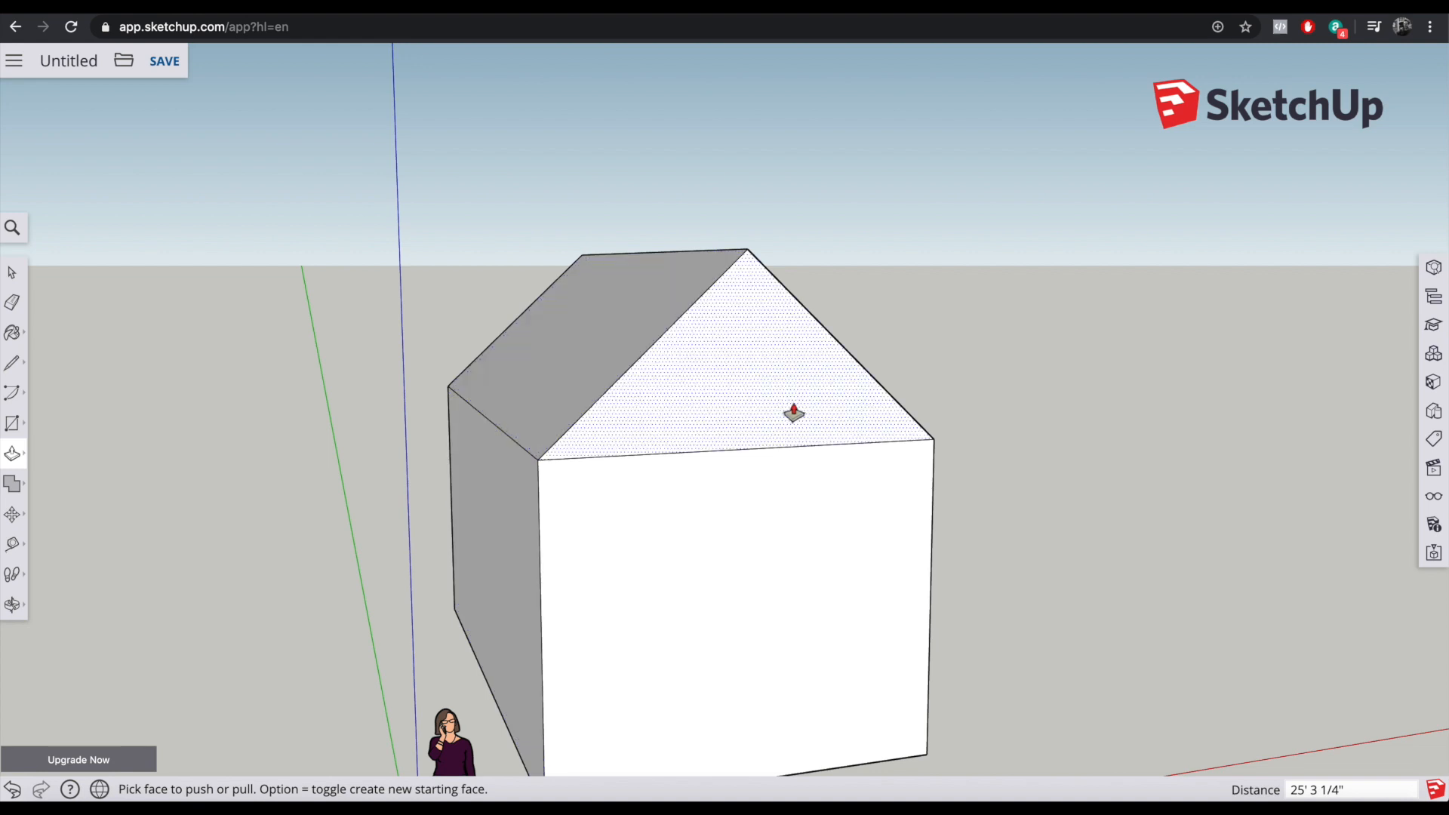
middle_click_drag(822, 407, 647, 408)
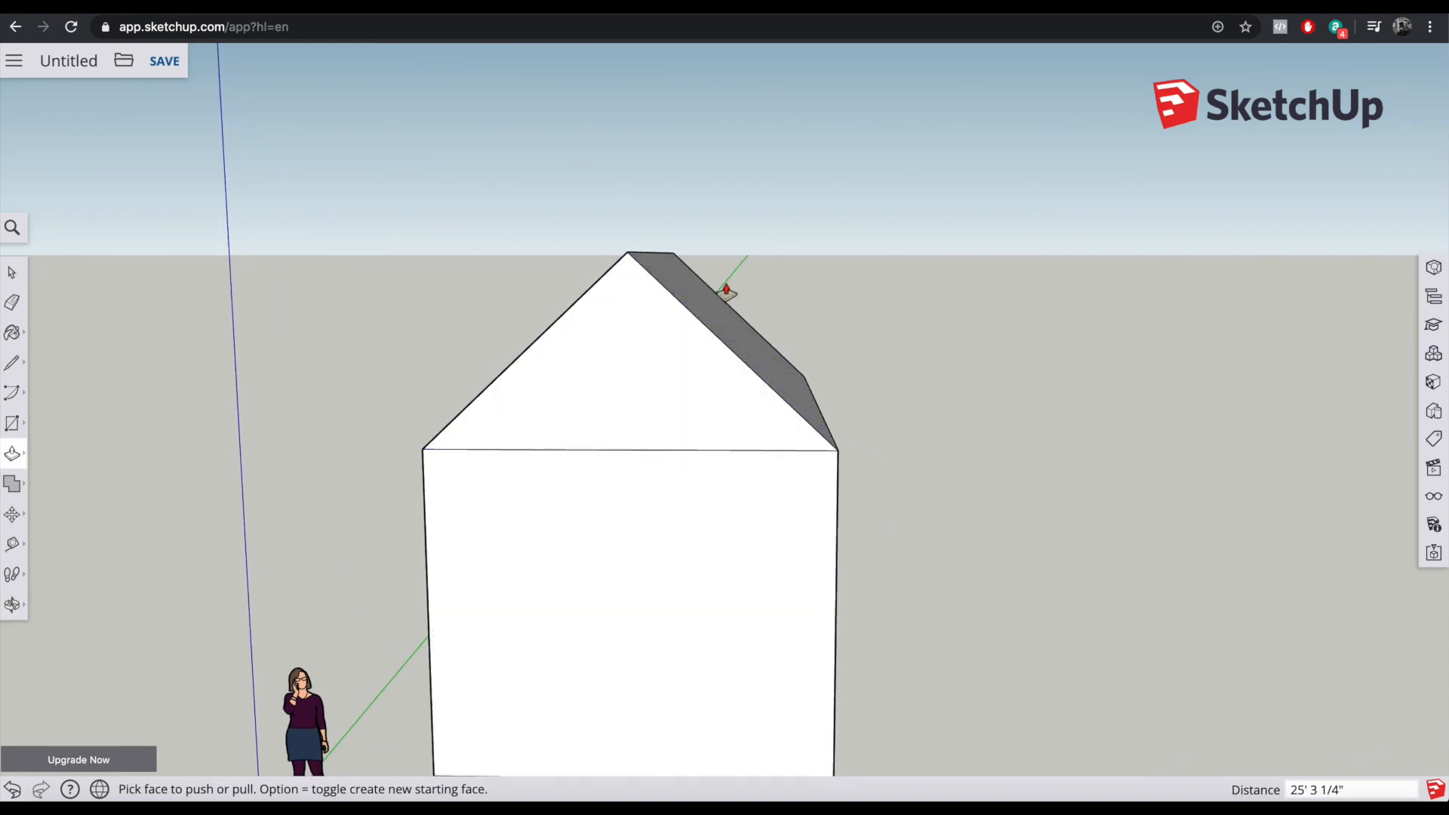
middle_click_drag(517, 466, 418, 457)
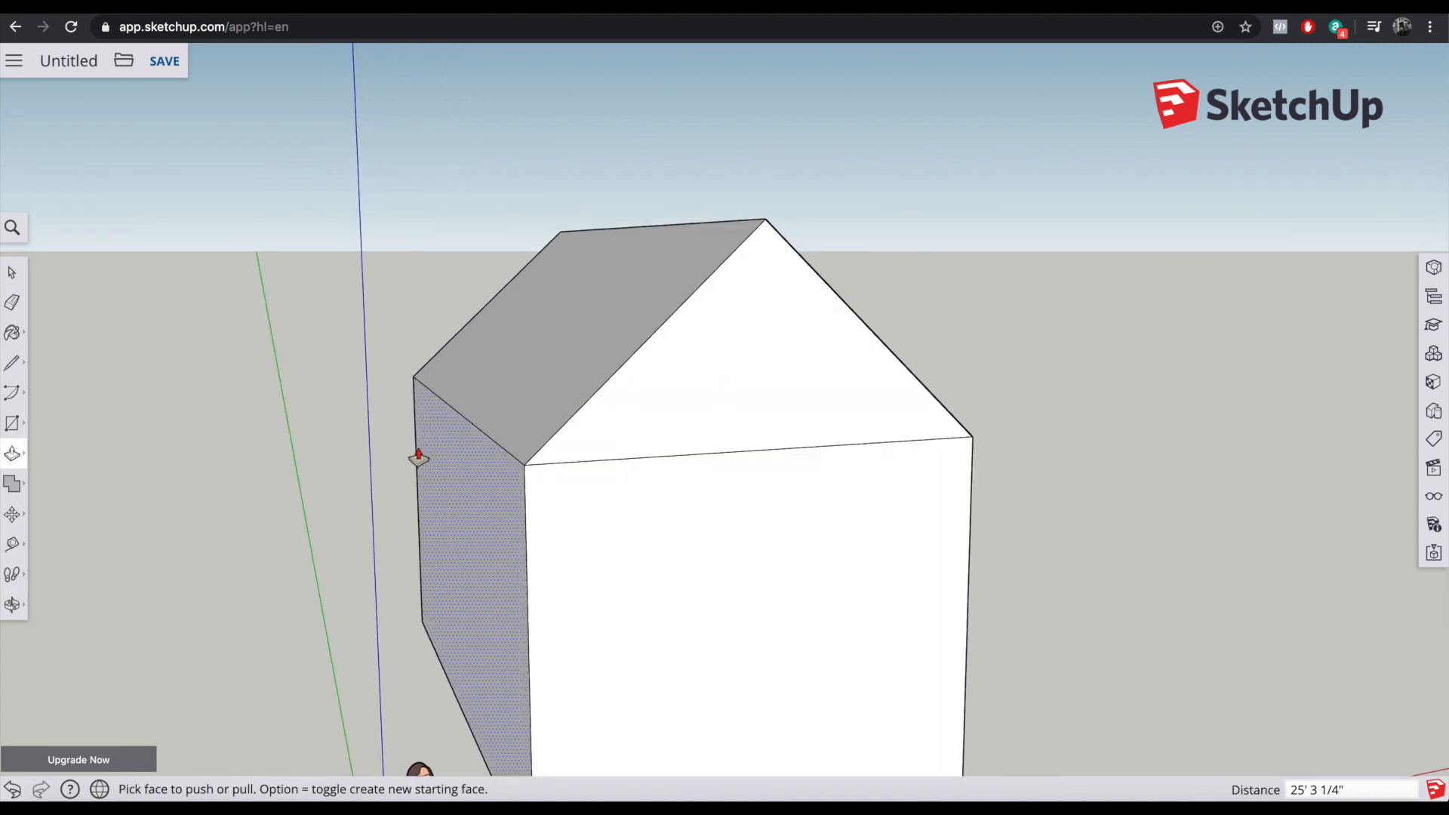
Step: Offset the front gable triangle's outline outward so it overhangs the walls
left_click(15, 458)
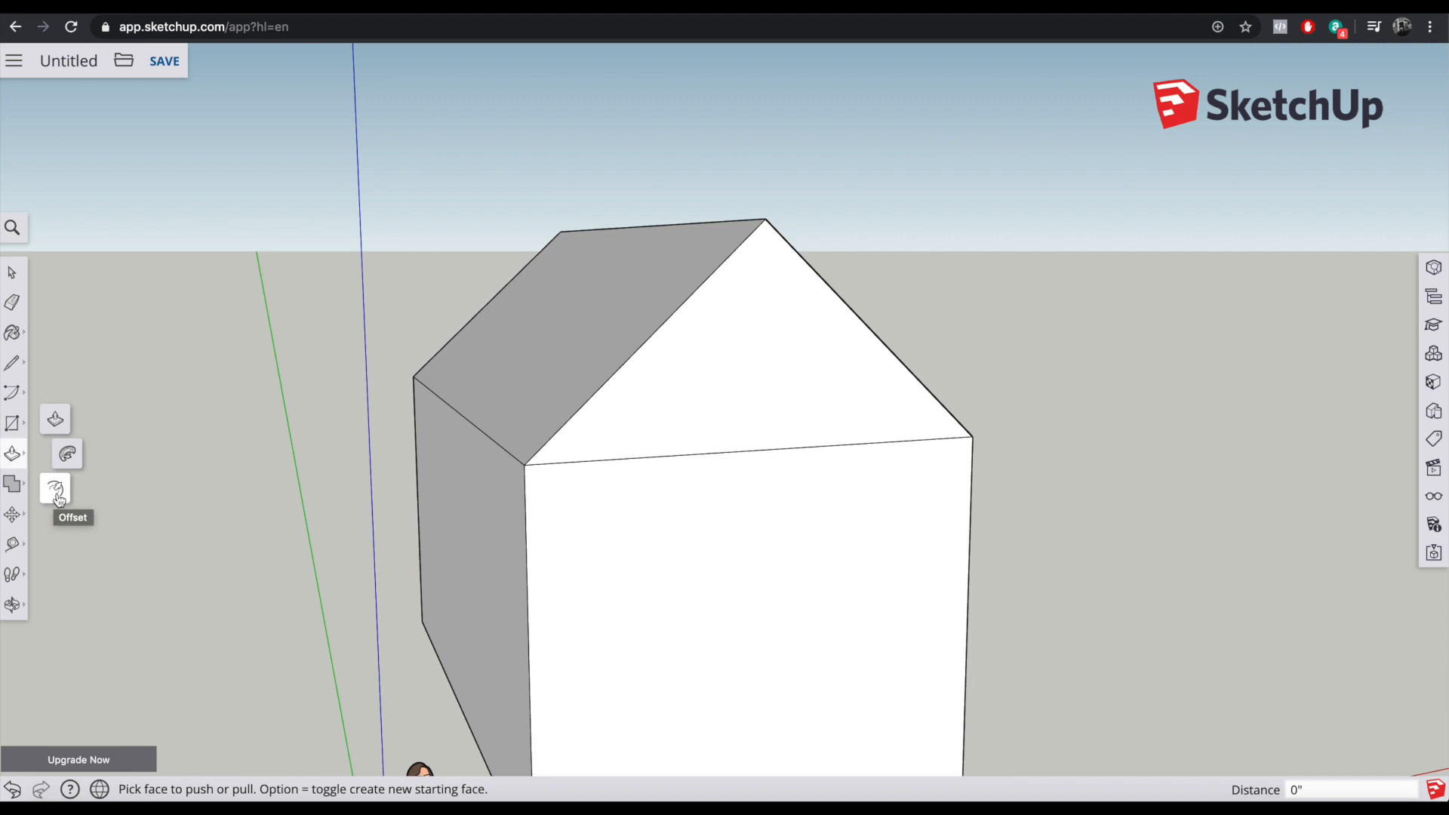
left_click(58, 497)
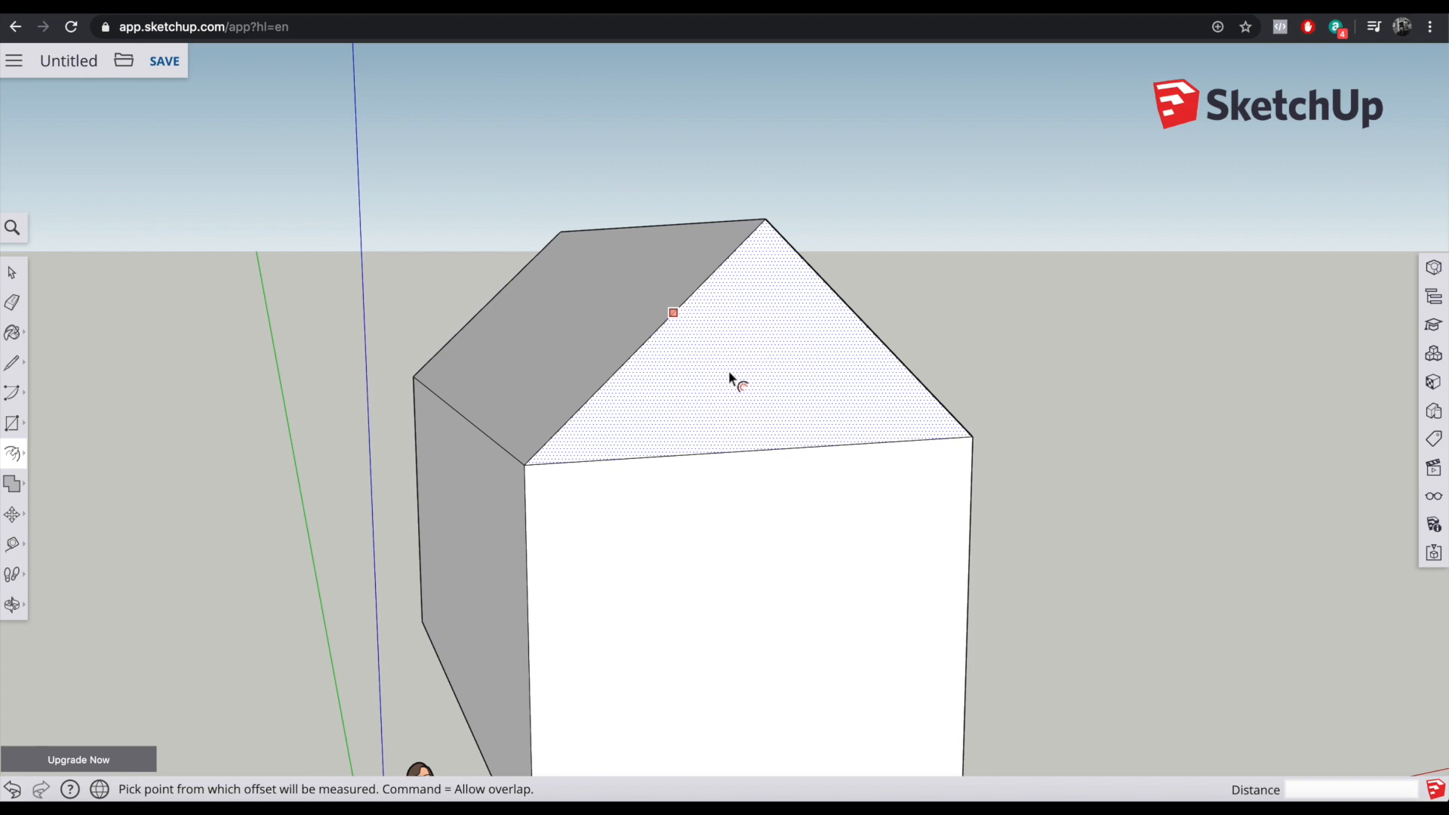
left_click(731, 374)
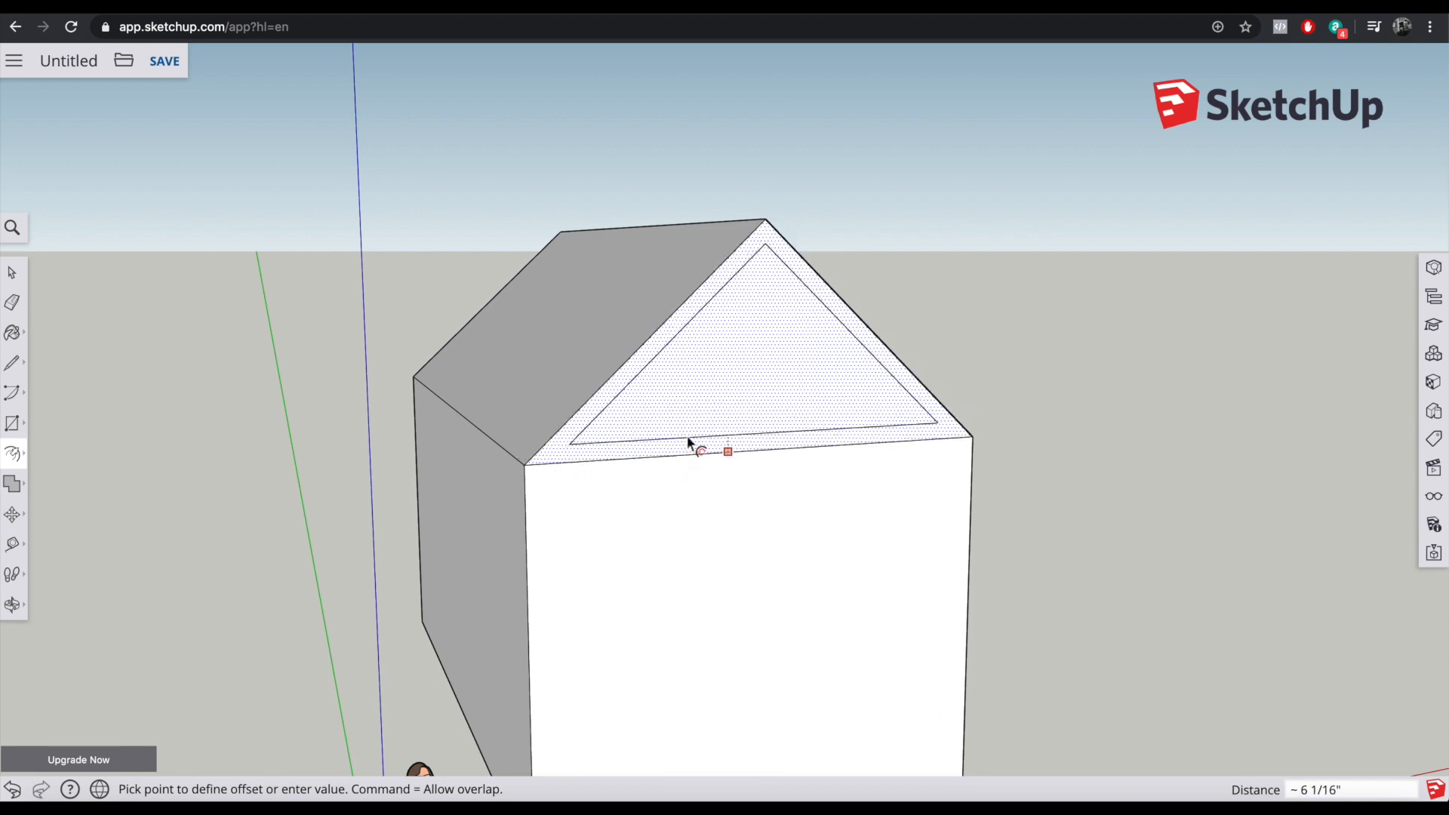
left_click(636, 487)
Step: Extend the gable's left slope with a line from the wall's upper left corner down to the overhang's bottom edge
middle_click_drag(1255, 508, 548, 504)
scroll(499, 490, "down", 2)
scroll(459, 478, "up", 5)
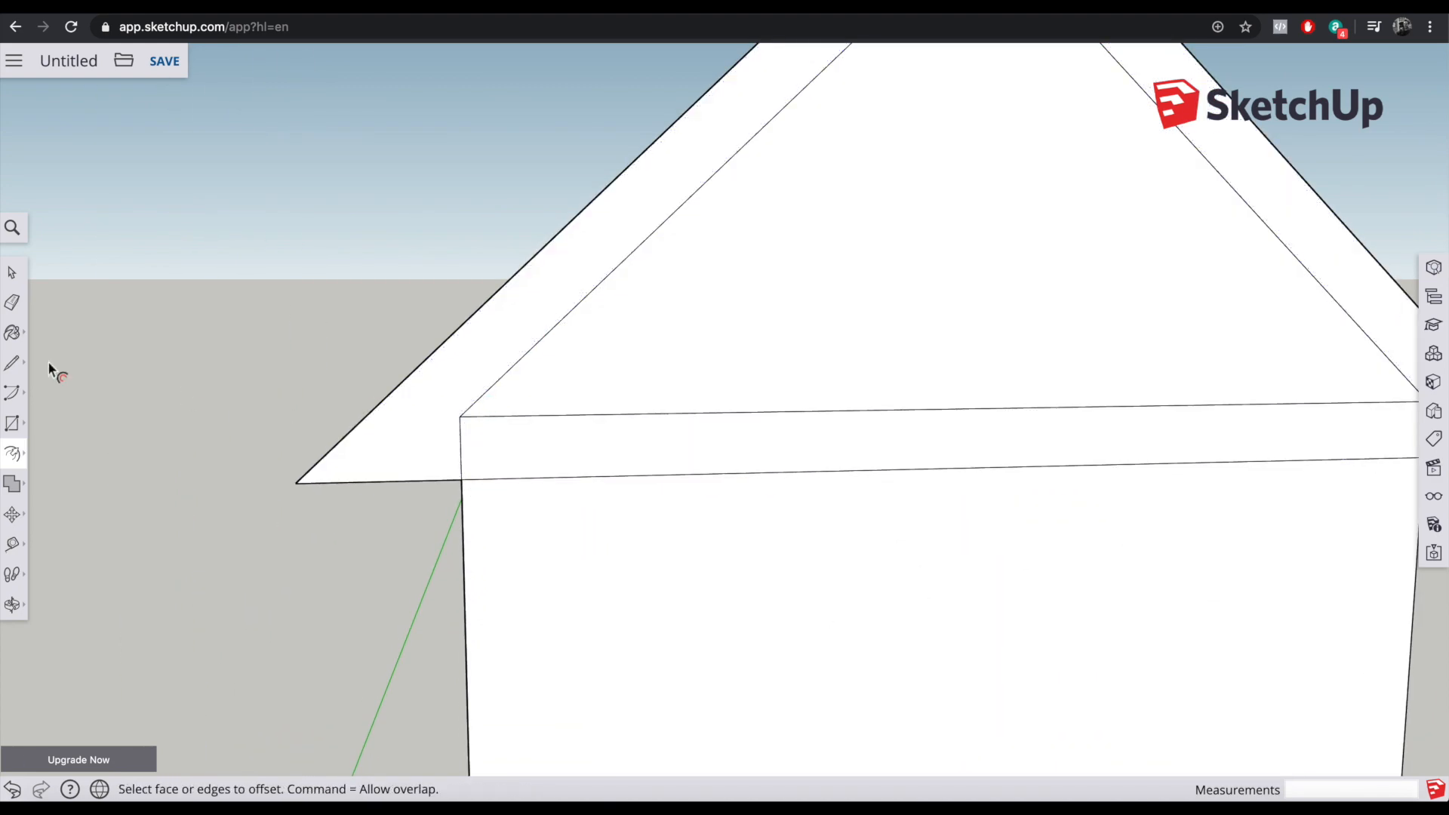
left_click(16, 365)
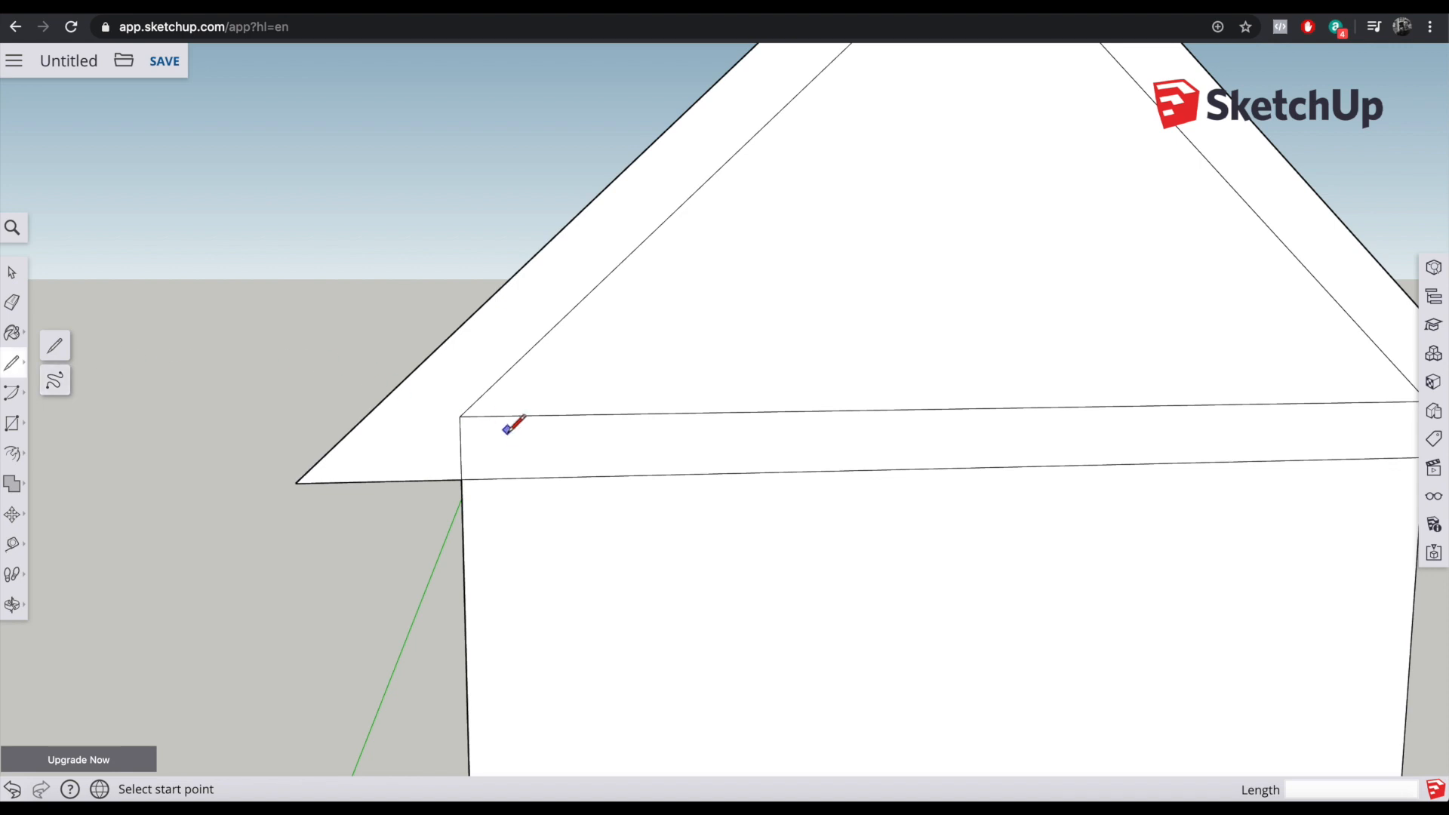
left_click(460, 416)
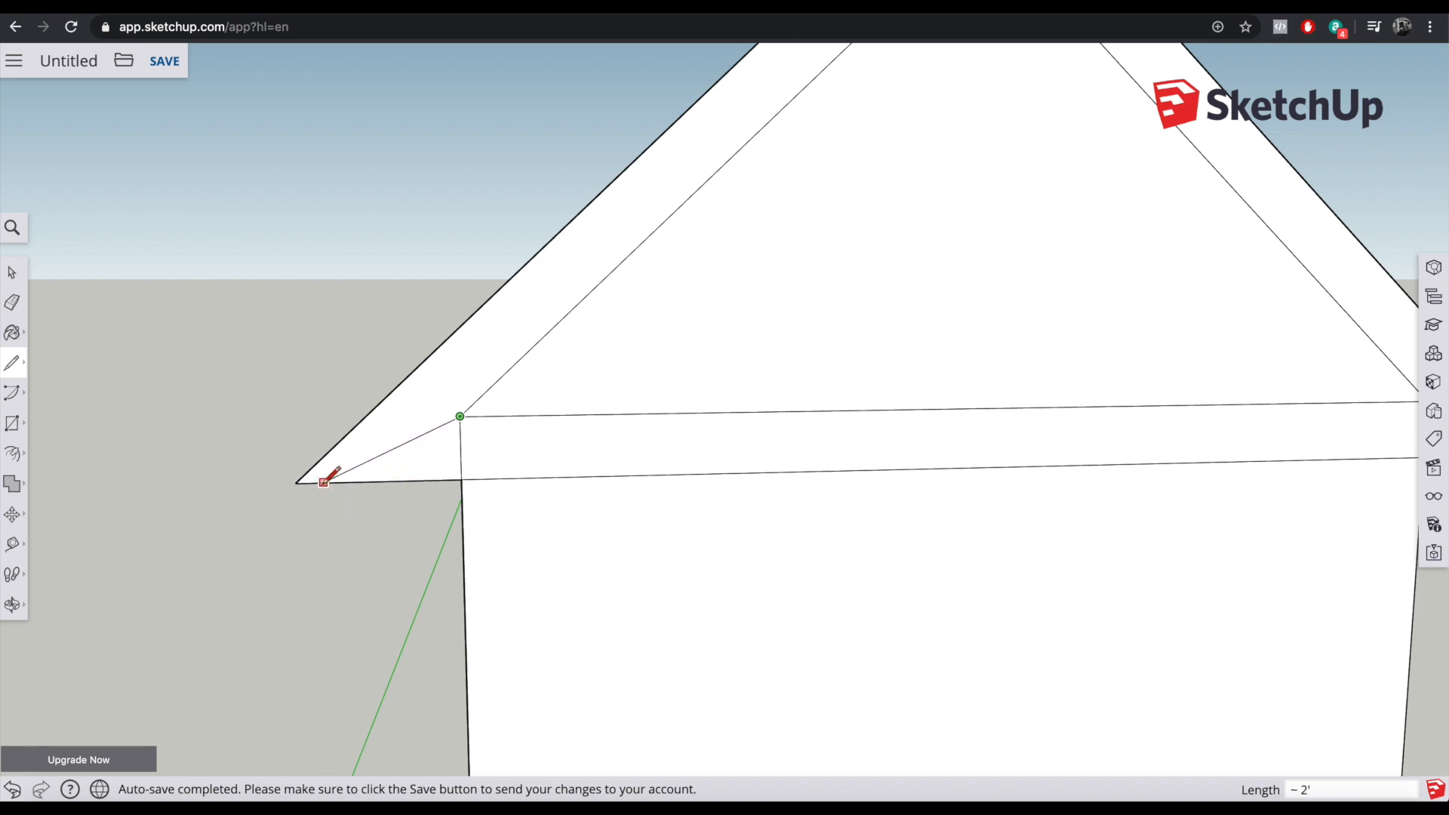
left_click(392, 481)
Step: Draw a line about 1' 3" long from the wall's upper right corner, continuing the gable's right slope to the overhang's bottom edge
scroll(1082, 537, "up", 2)
scroll(1082, 534, "down", 6)
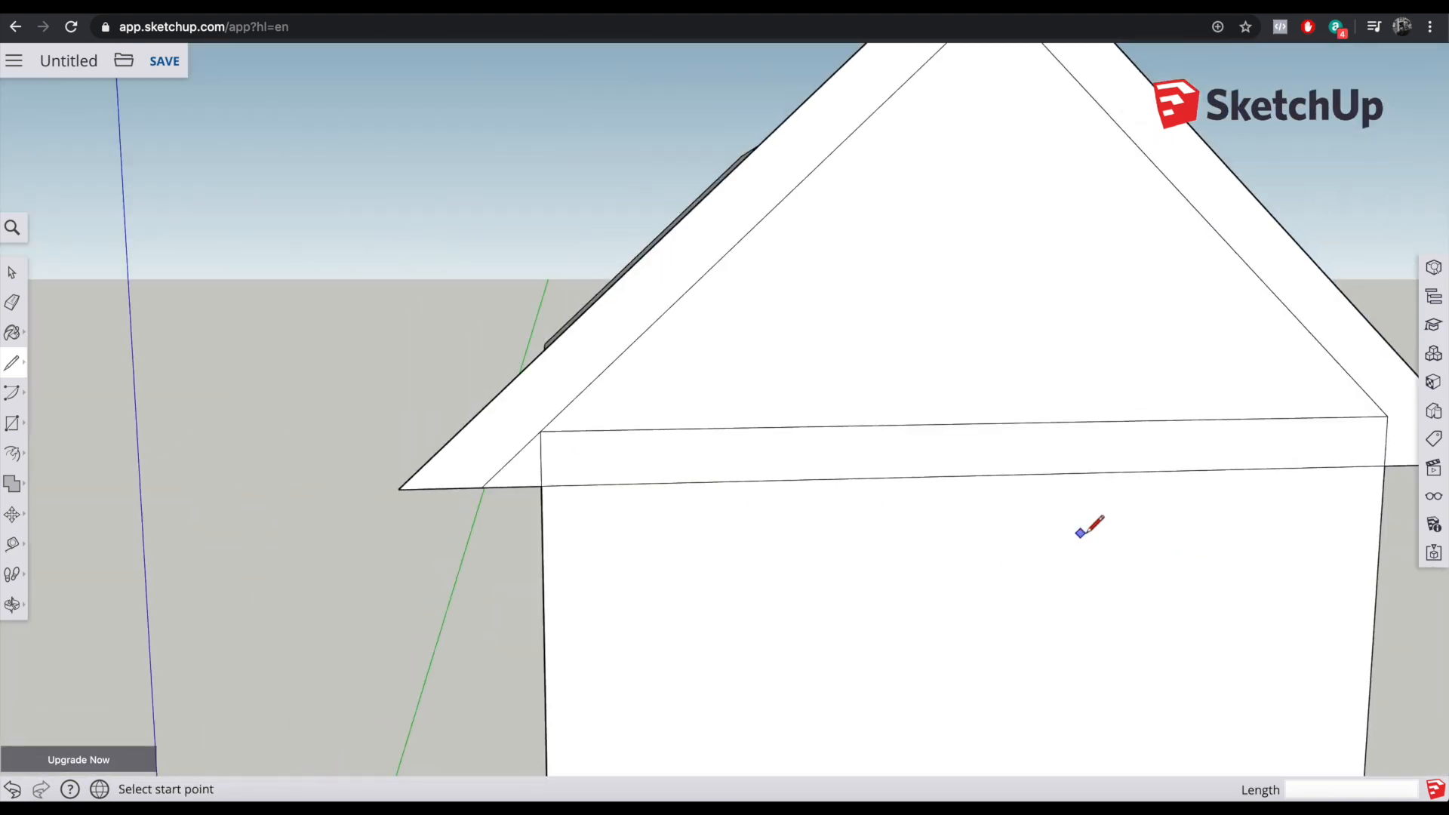
scroll(1364, 462, "up", 5)
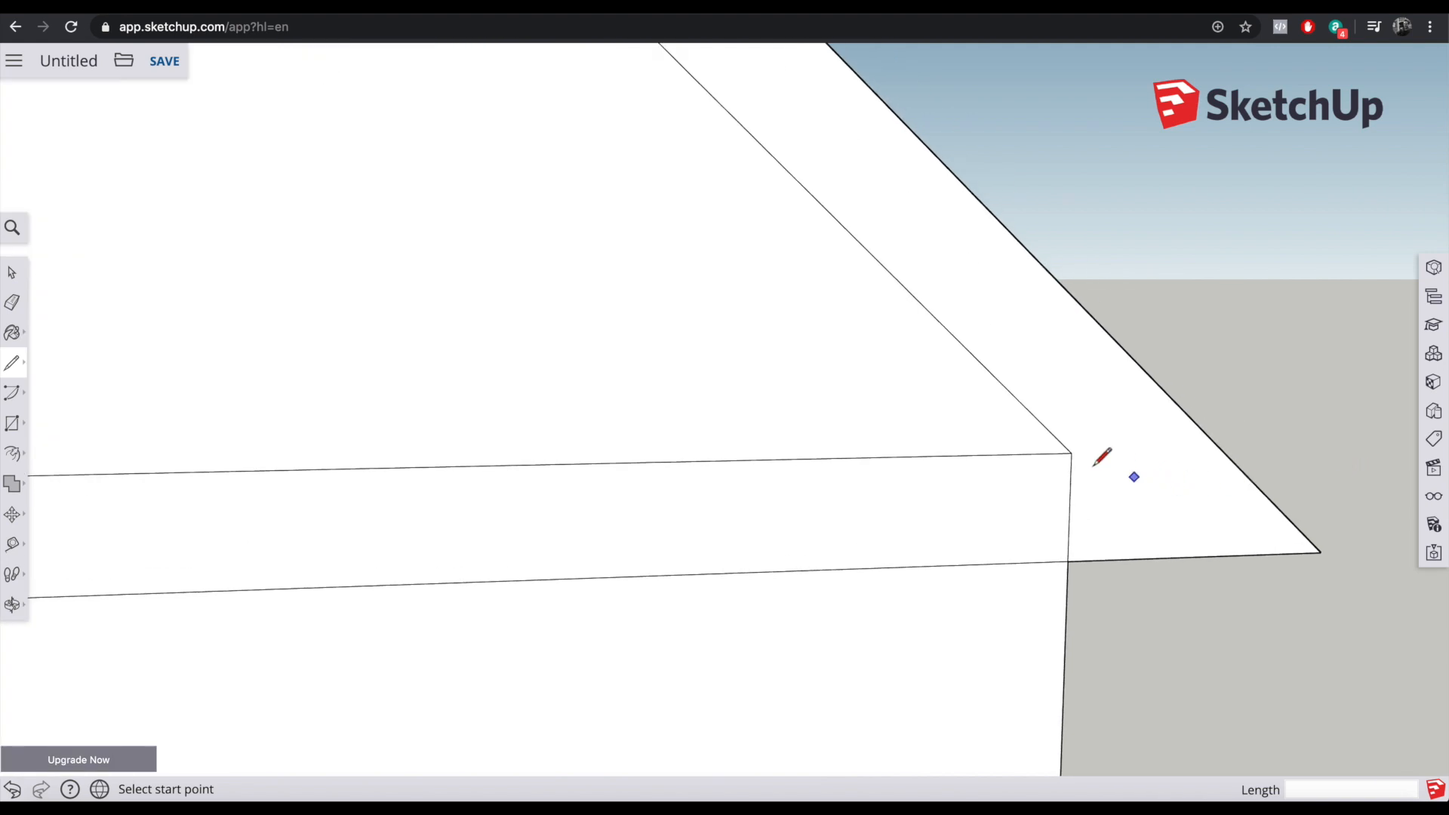
left_click(1072, 453)
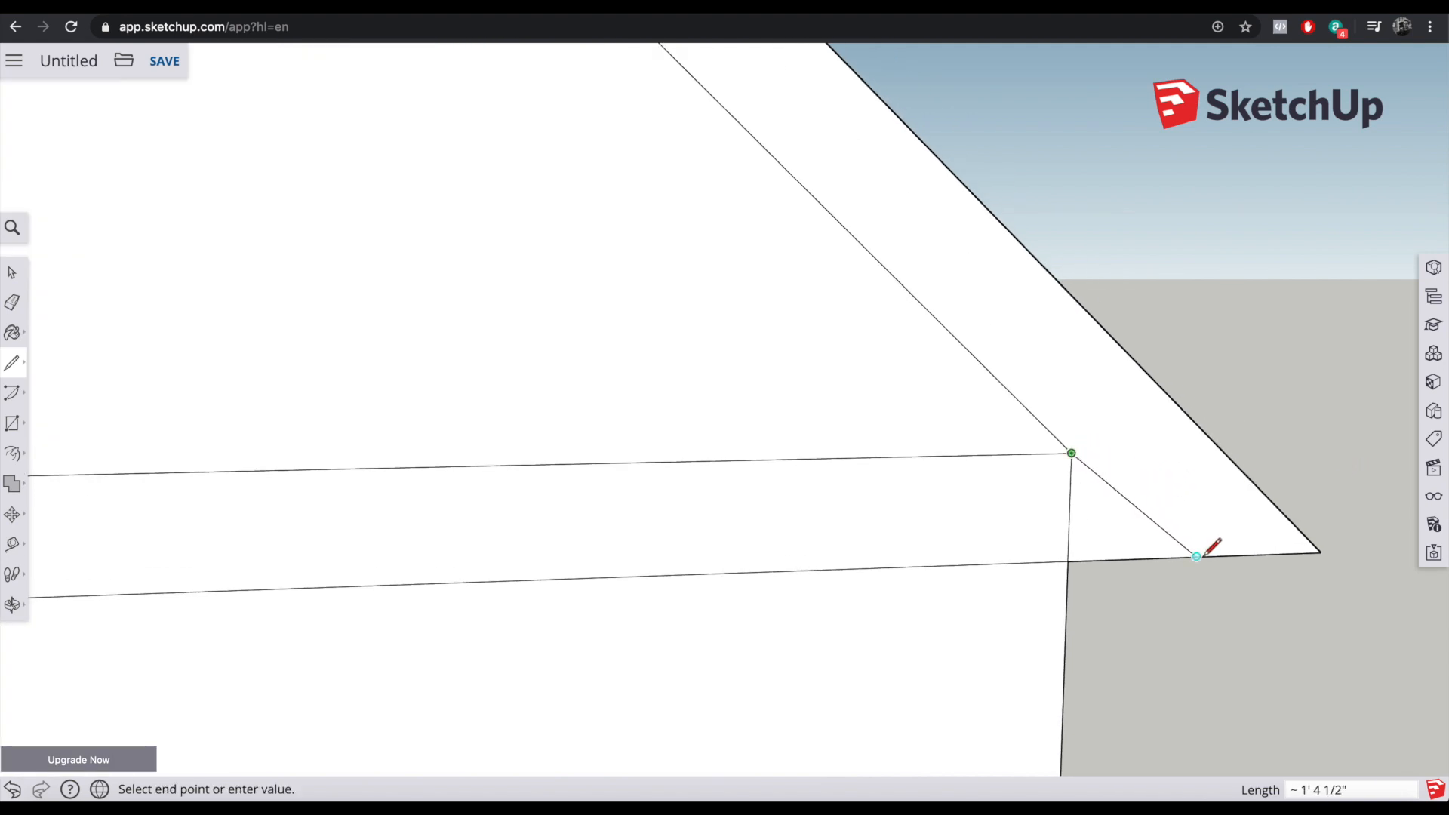
left_click(1177, 556)
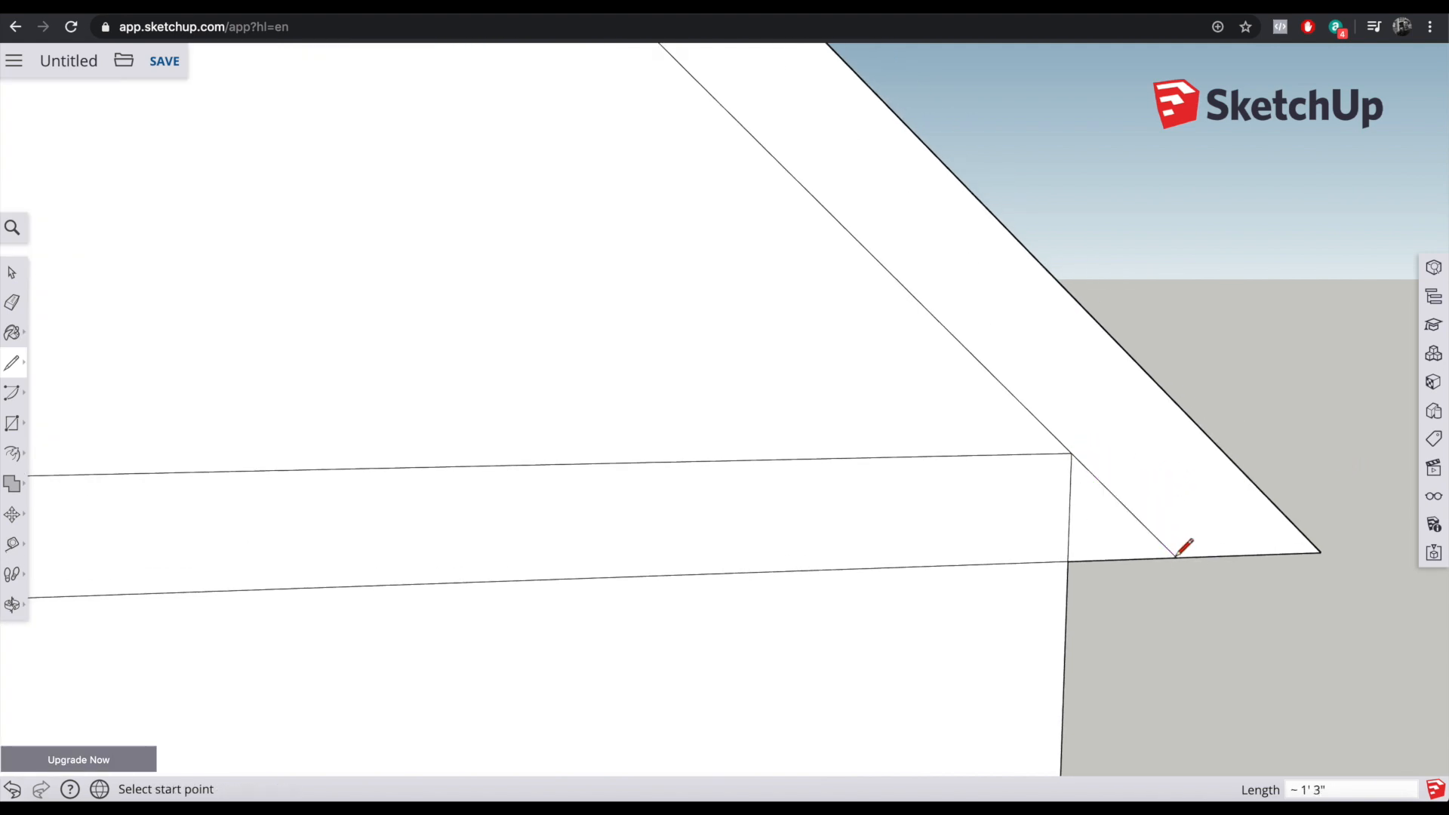
Step: Erase the overhang's two bottom edge segments between the side walls and the extended gable slope lines
scroll(1052, 550, "down", 8)
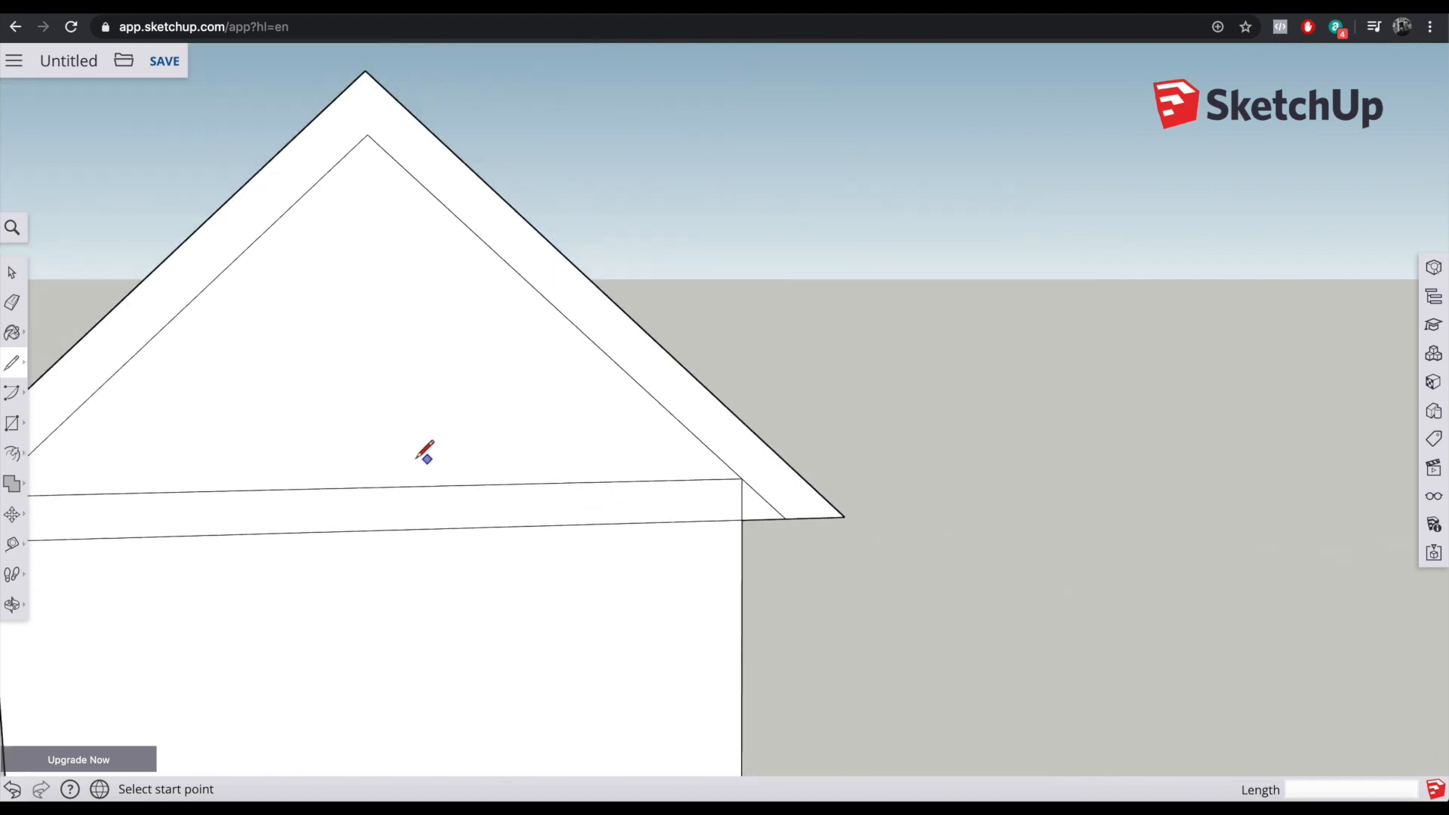
scroll(149, 451, "up", 6)
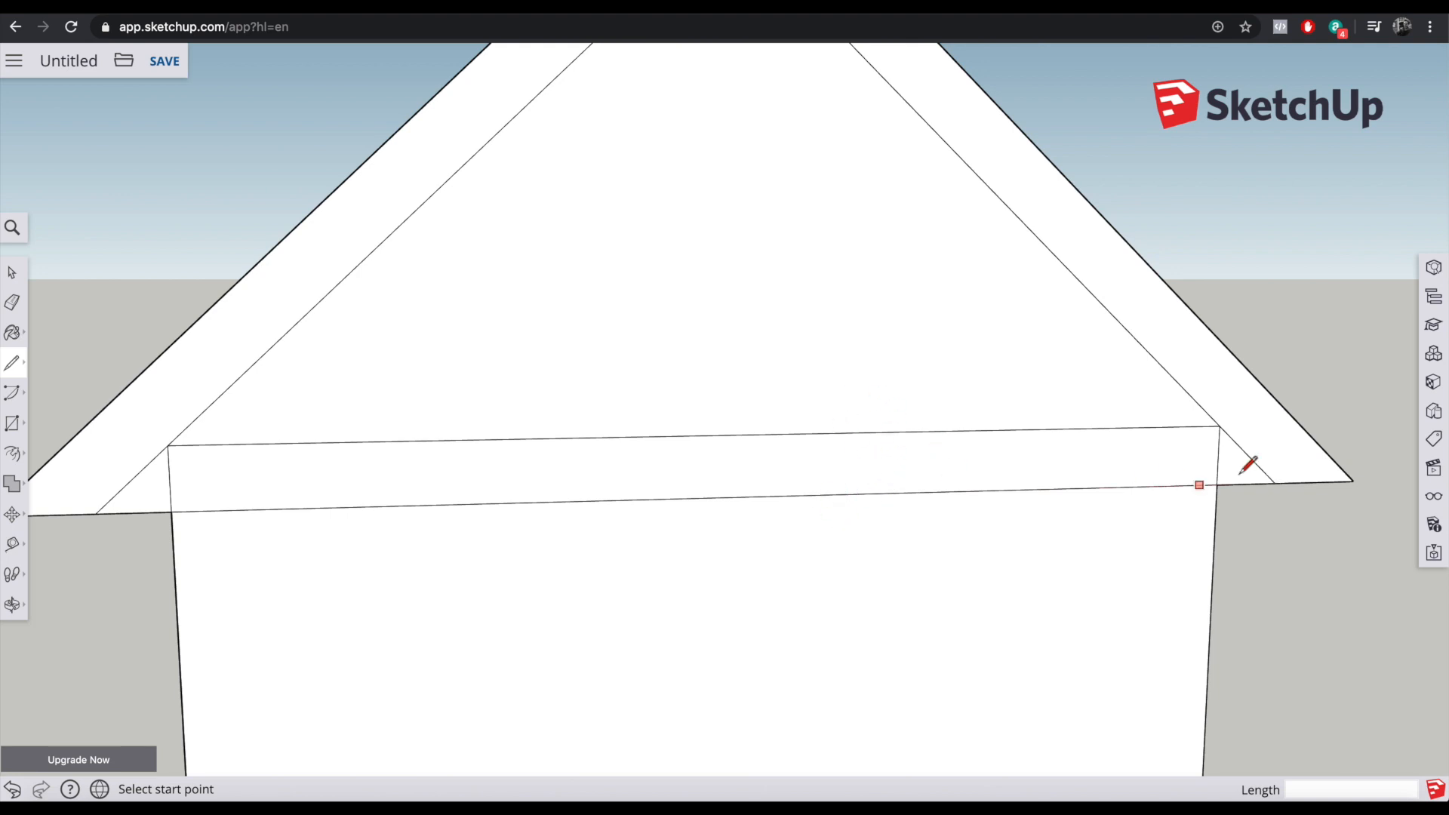
left_click(12, 302)
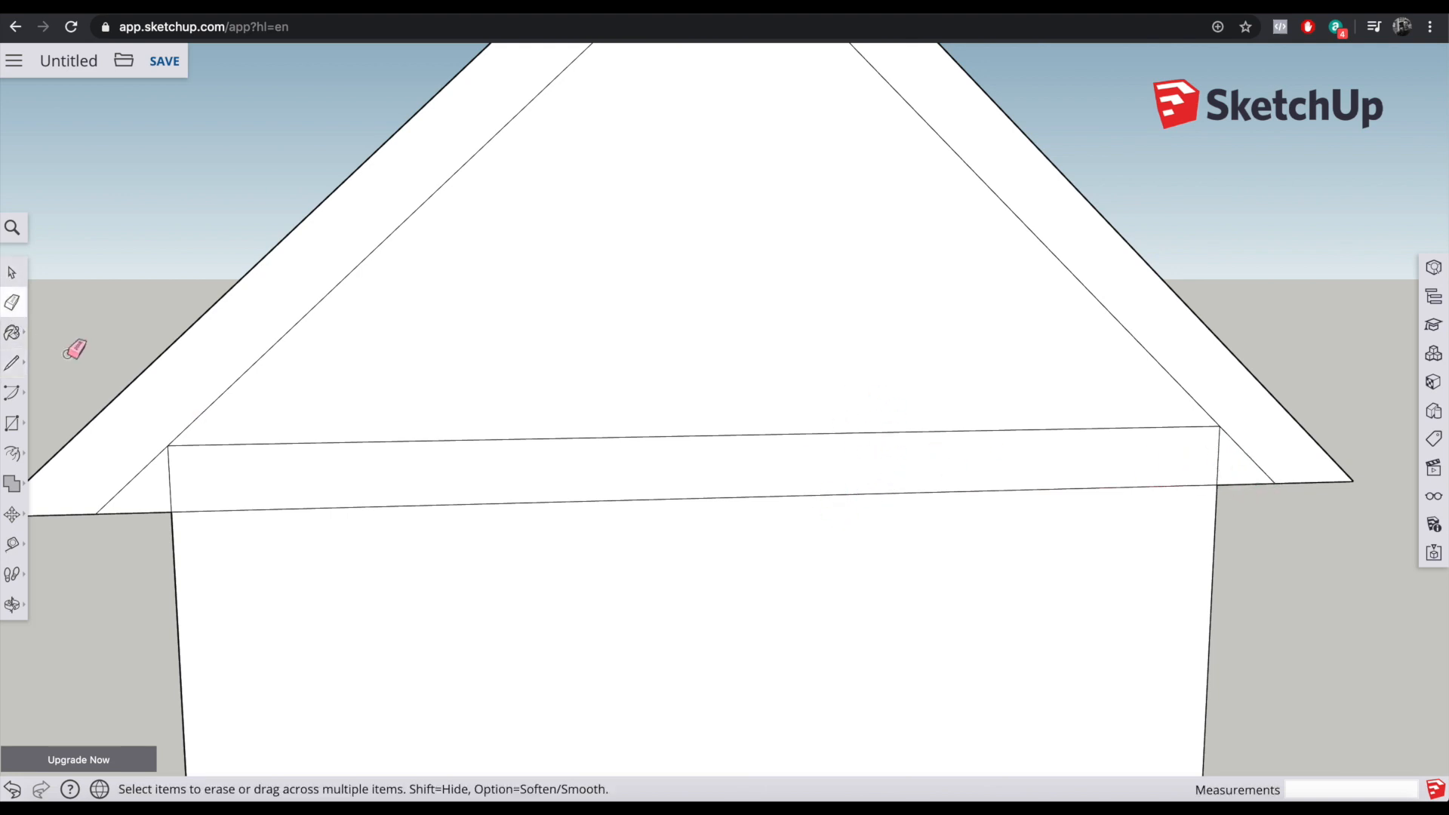
left_click(141, 513)
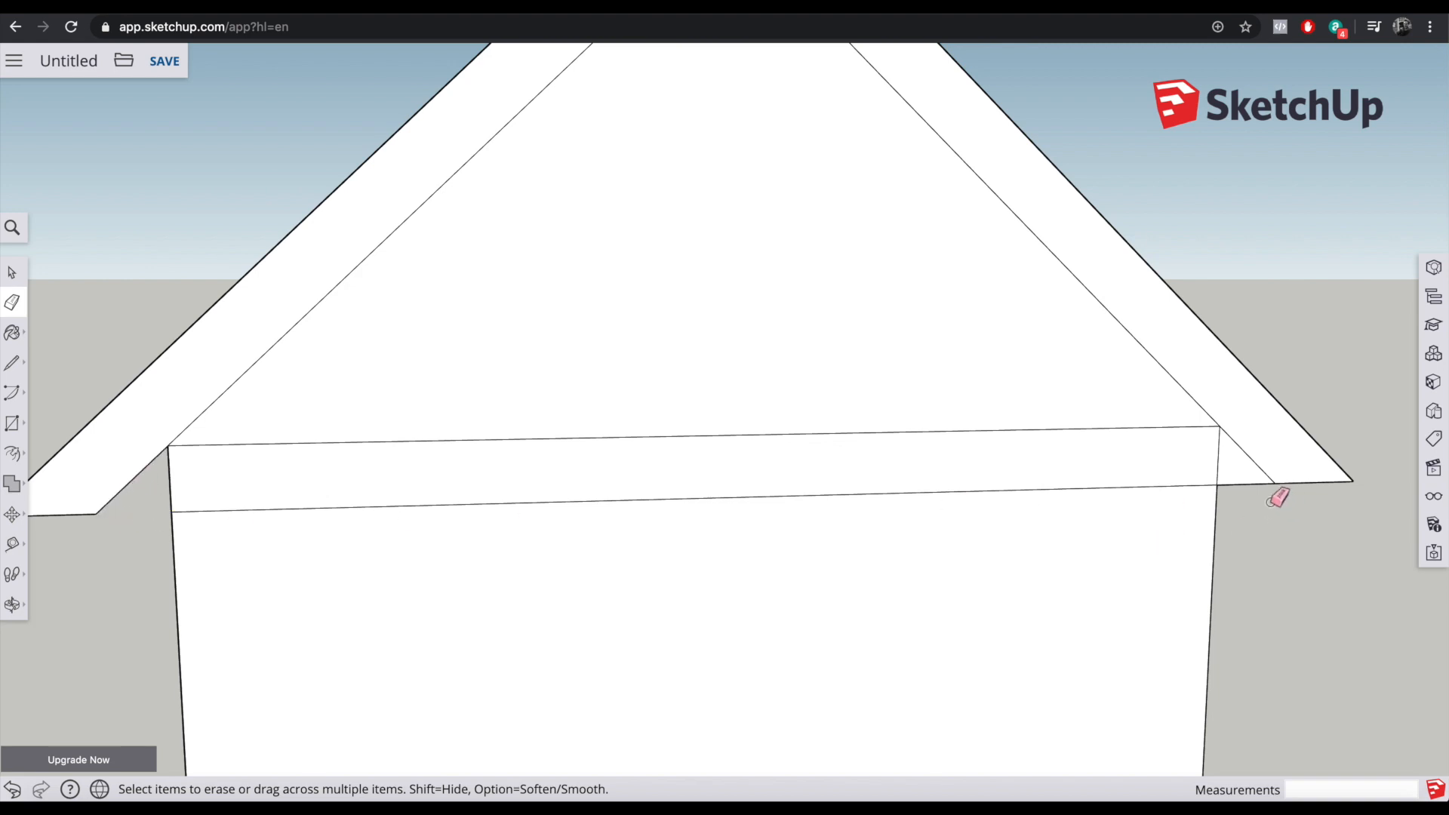
left_click(1241, 485)
Step: Erase the two horizontal lines crossing the front wall beneath the gable
middle_click_drag(1313, 335, 1262, 337)
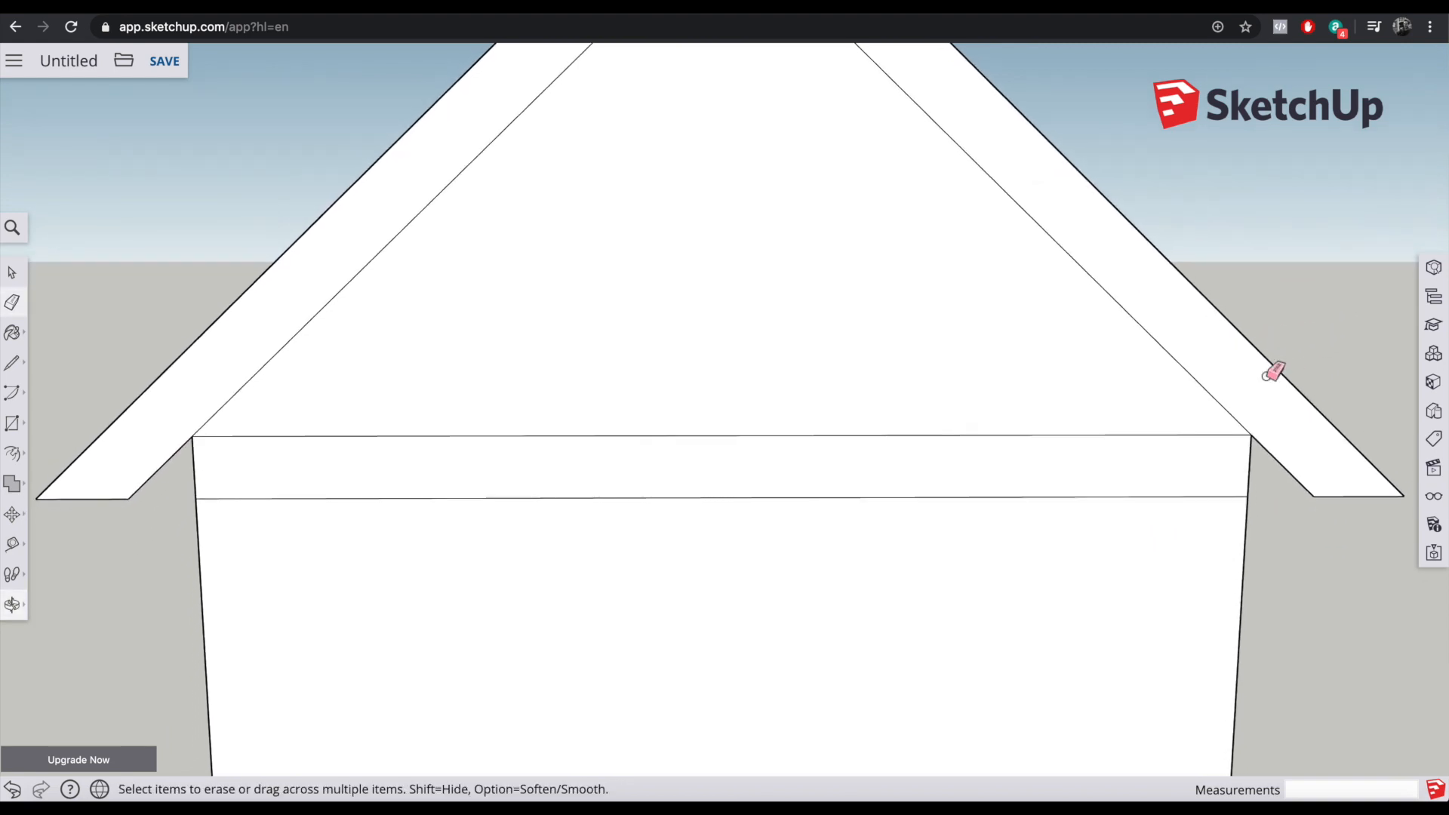
left_click(888, 498)
left_click(664, 436)
scroll(717, 460, "down", 3)
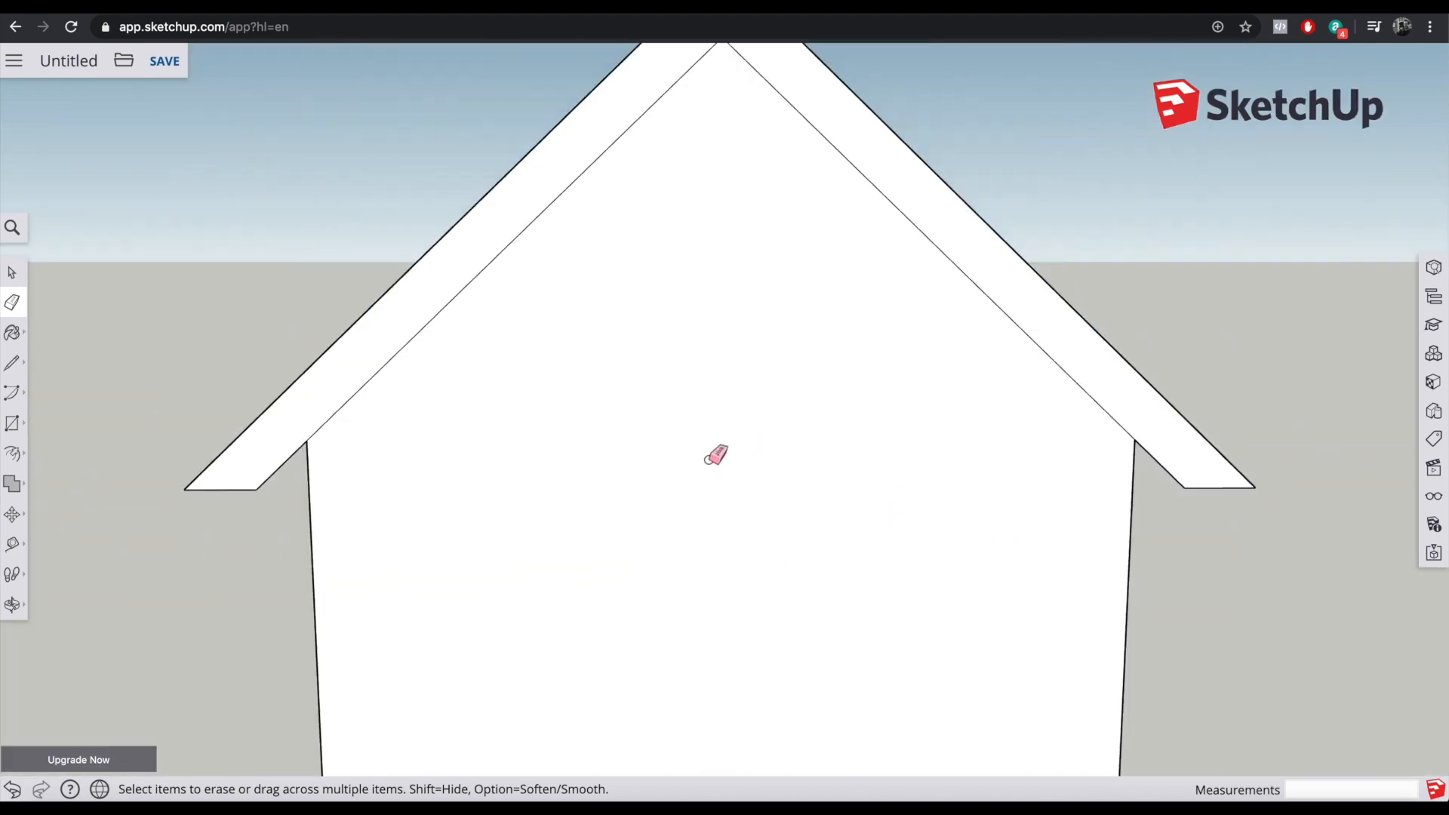
scroll(718, 458, "down", 3)
Step: Push/Pull the front roof band about 25' 3 1/4" back along the house to its rear edge
key("o")
left_click_drag(1028, 333, 812, 341)
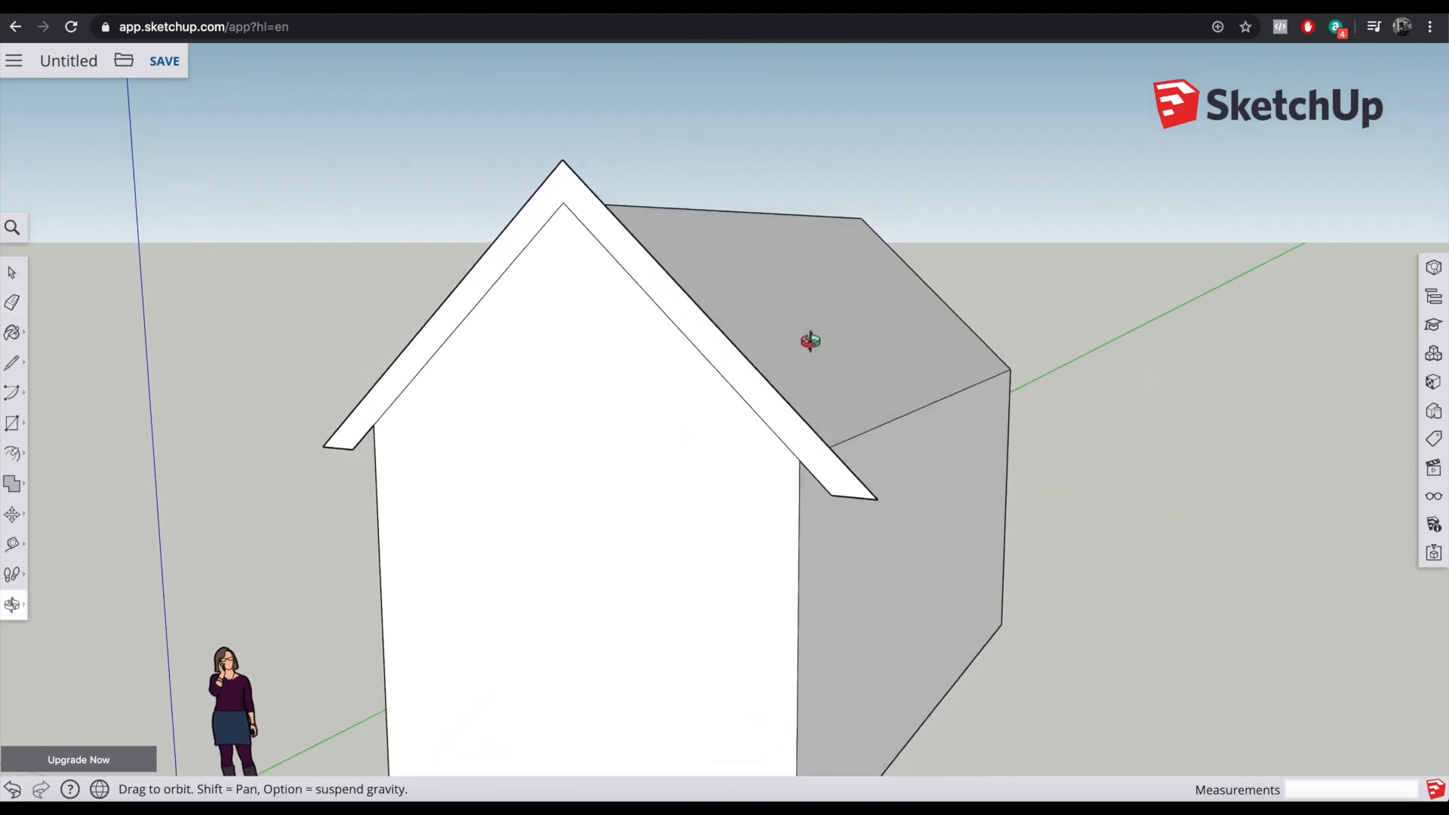
key("e")
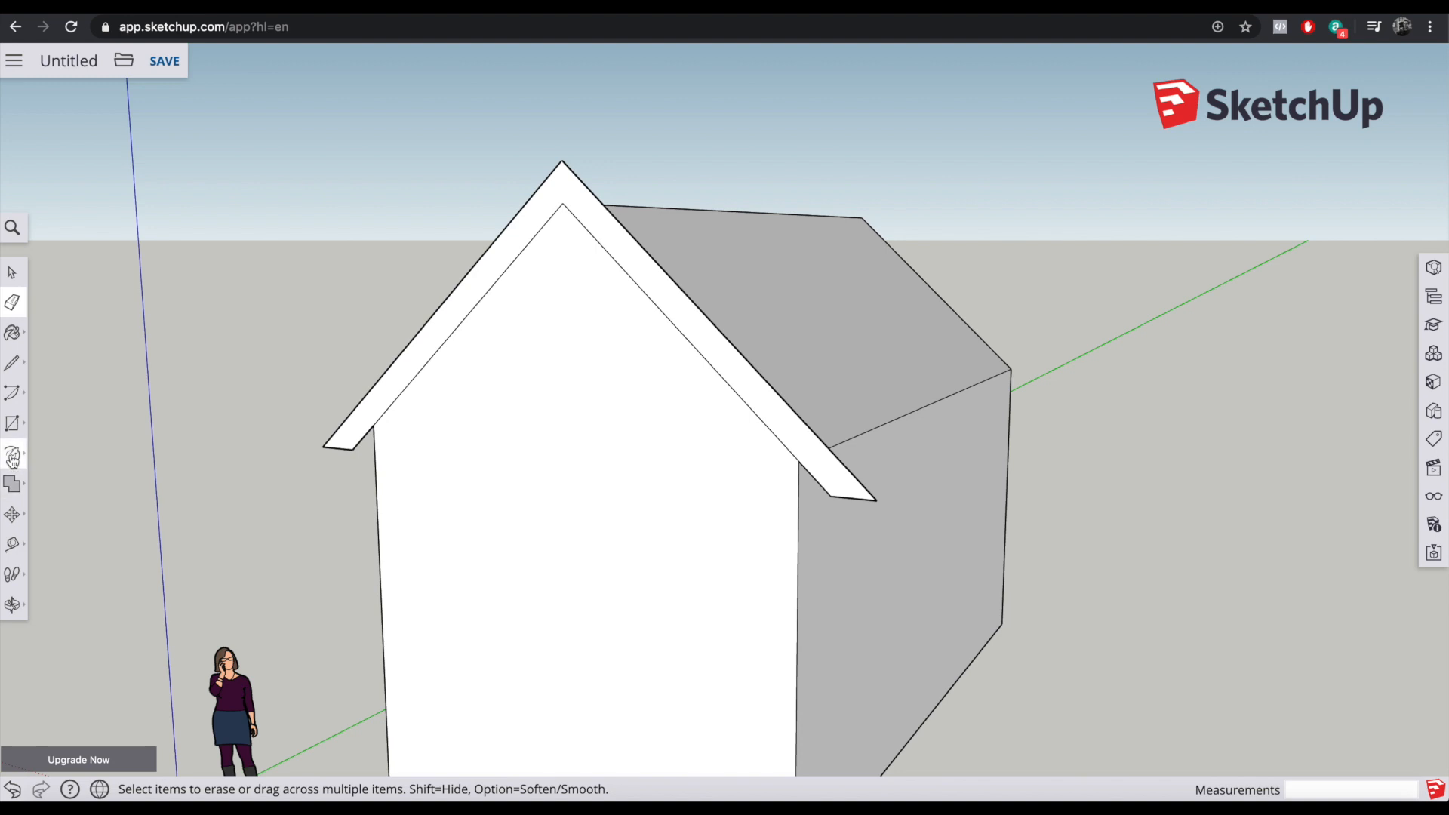
left_click(13, 456)
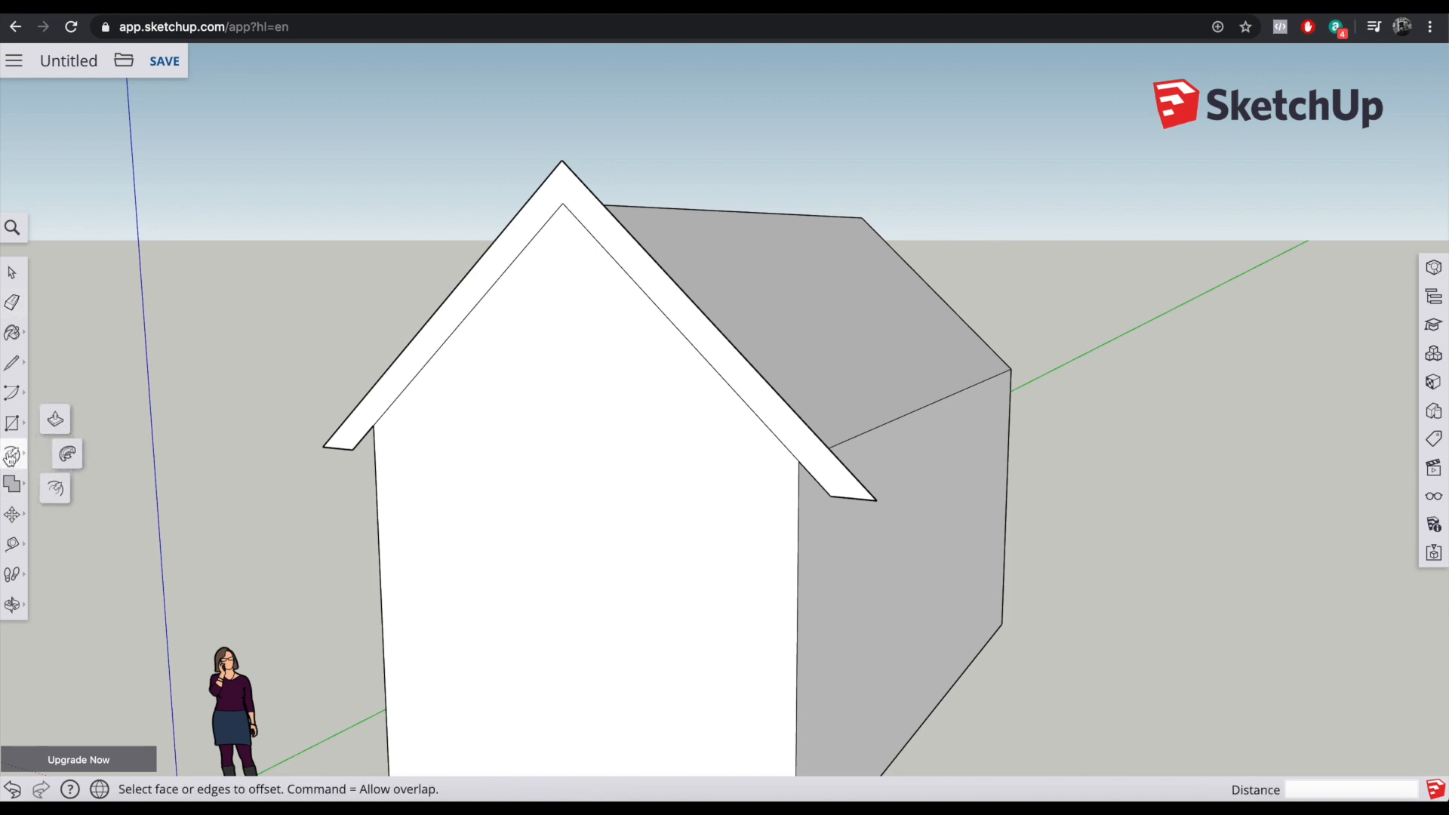
left_click(56, 419)
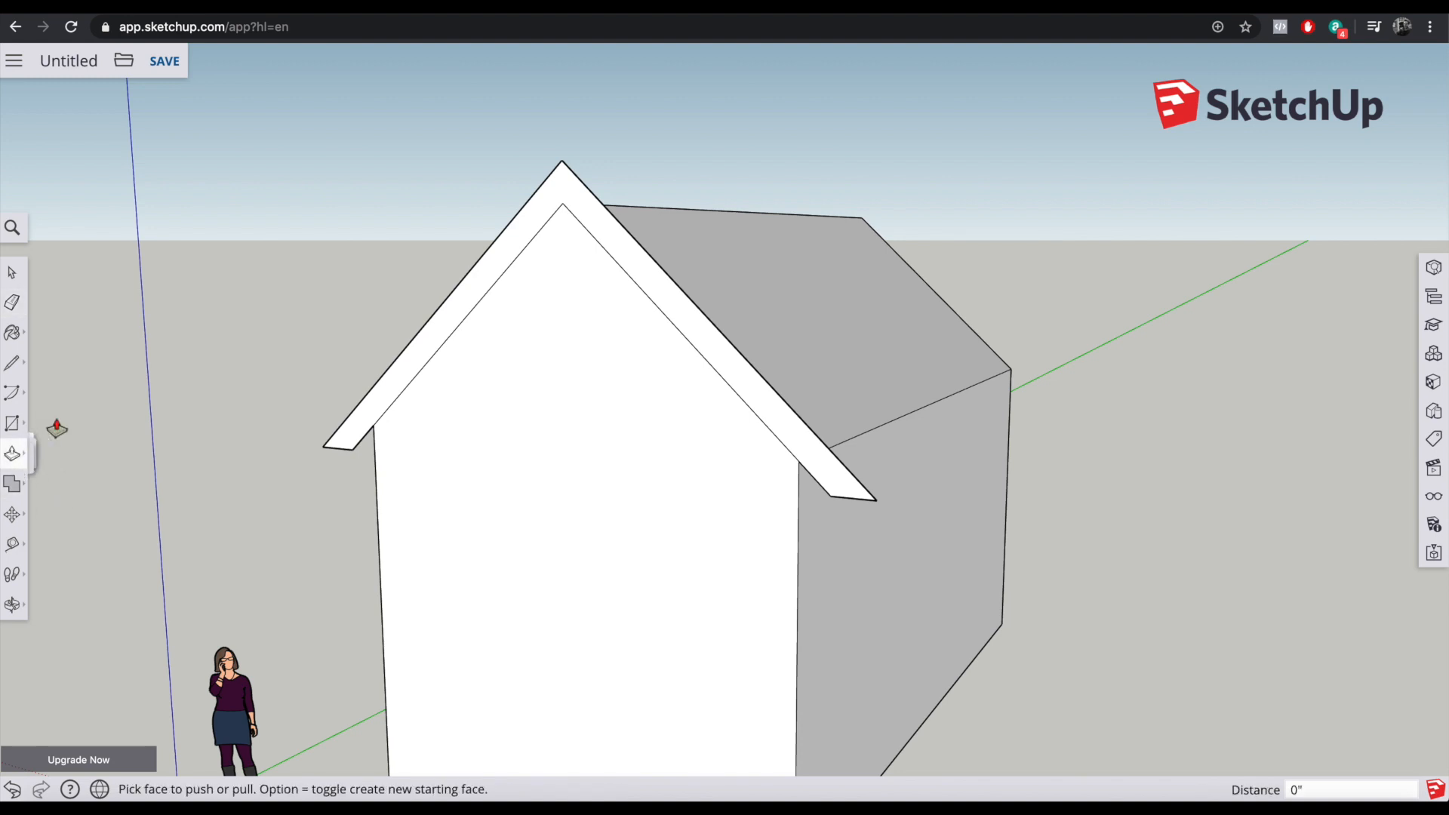
middle_click_drag(1067, 459, 975, 469)
left_click_drag(714, 438, 1052, 528)
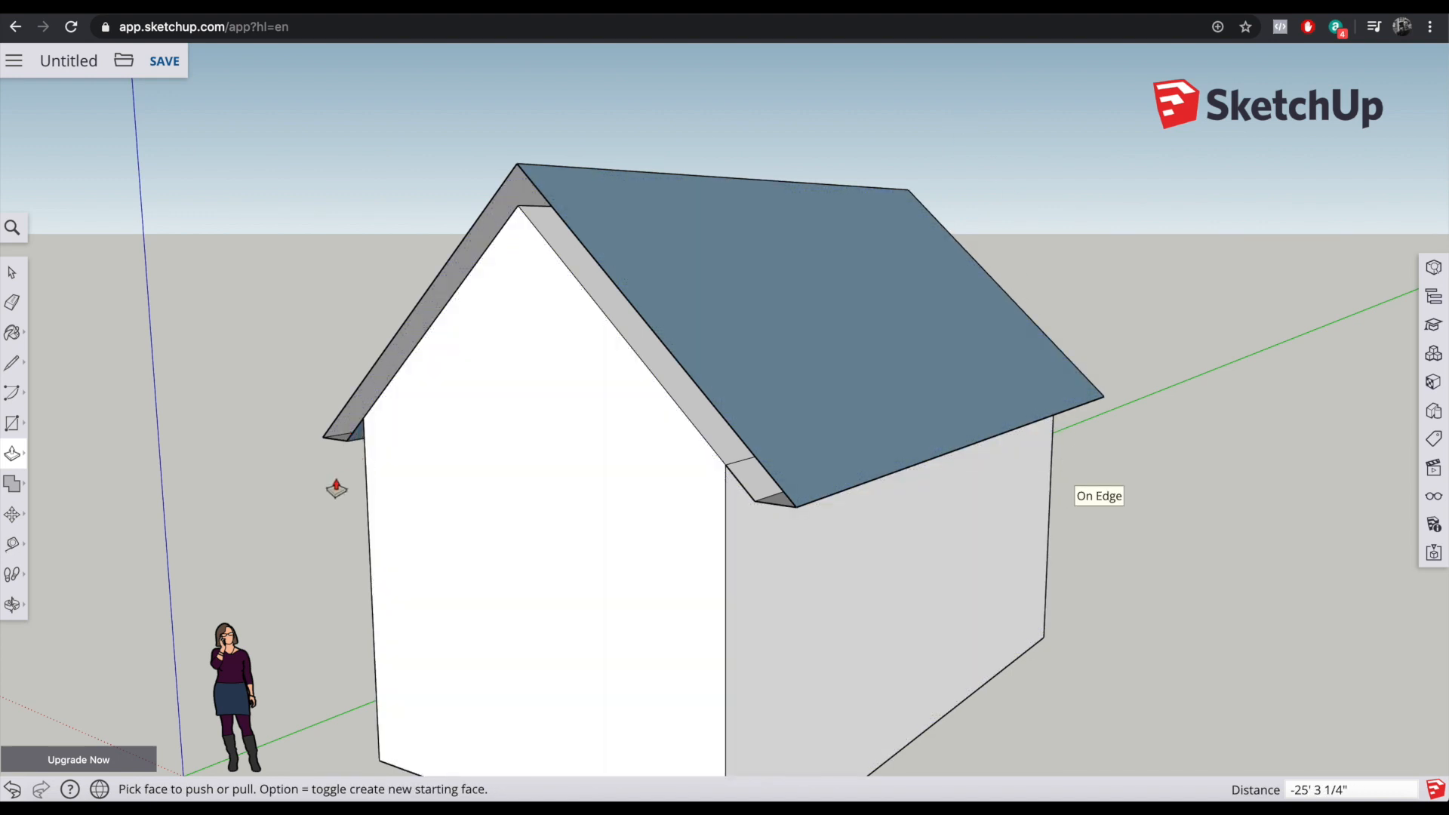
Step: Close the open front roof band by drawing a line about 1' 3" long between the left eave's two bottom corners
middle_click_drag(284, 501, 795, 523)
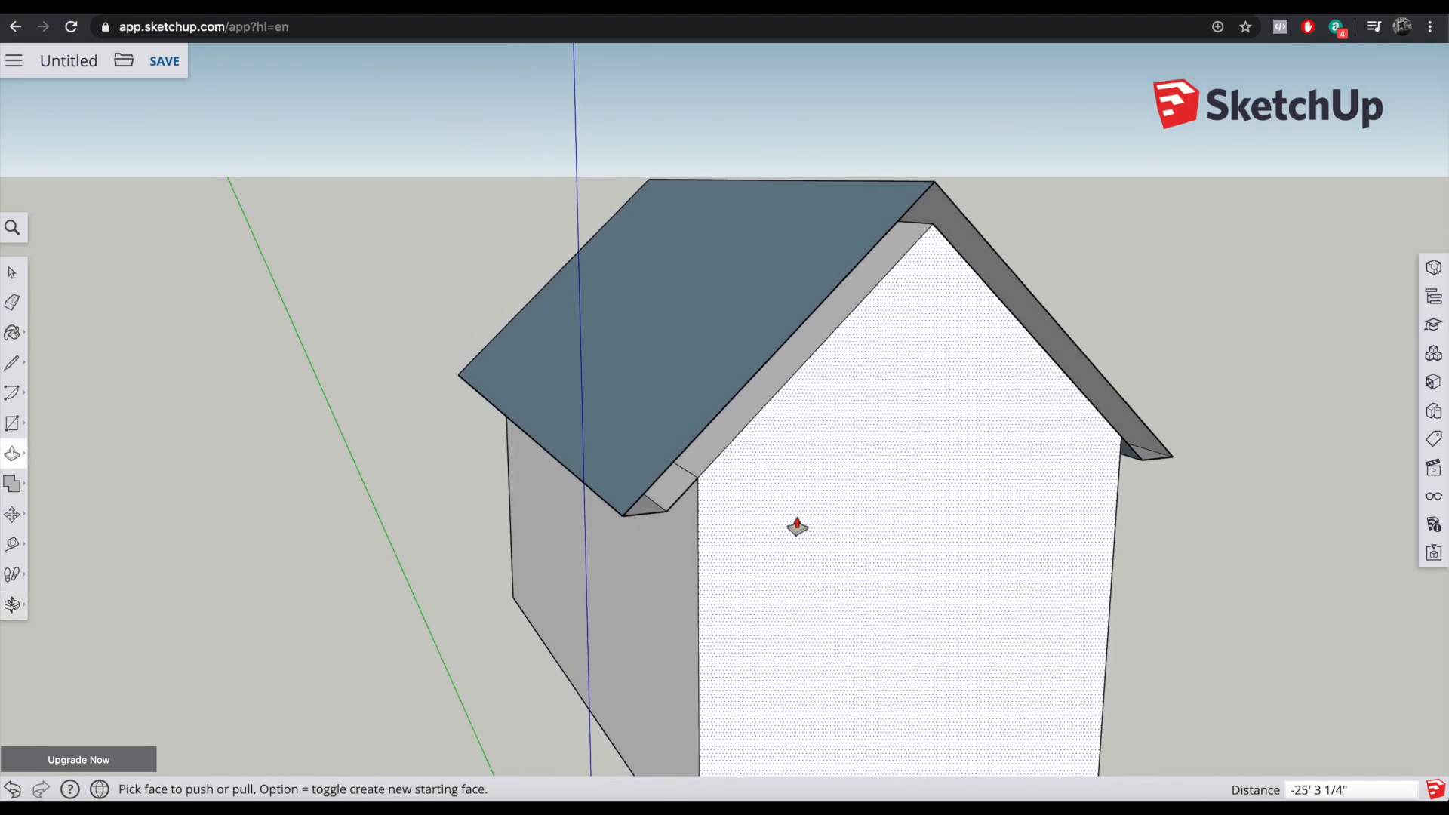
middle_click_drag(627, 486, 570, 446)
middle_click_drag(705, 388, 809, 279)
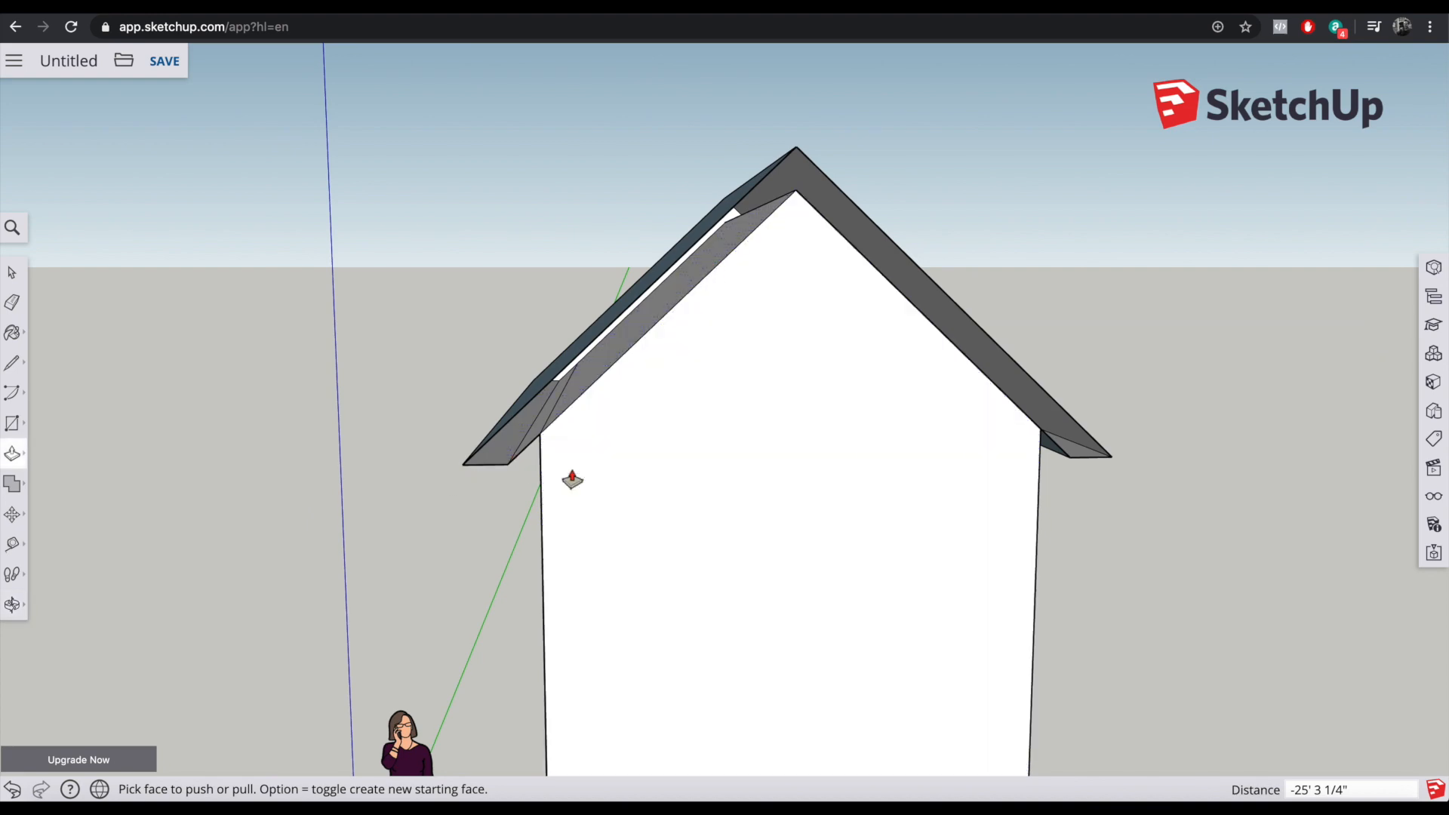
middle_click_drag(689, 388, 478, 450)
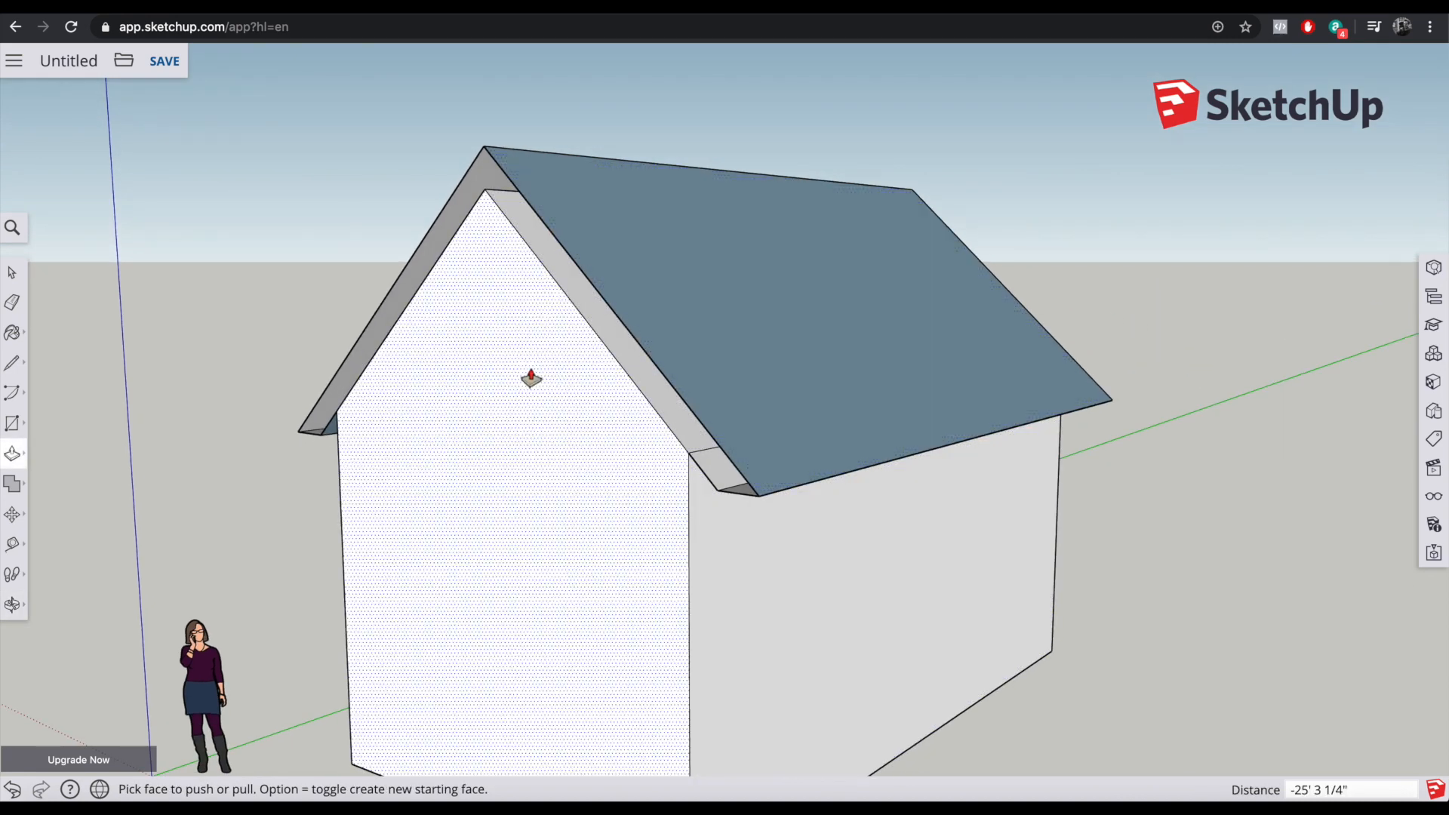
middle_click_drag(484, 432, 743, 423)
left_click(13, 368)
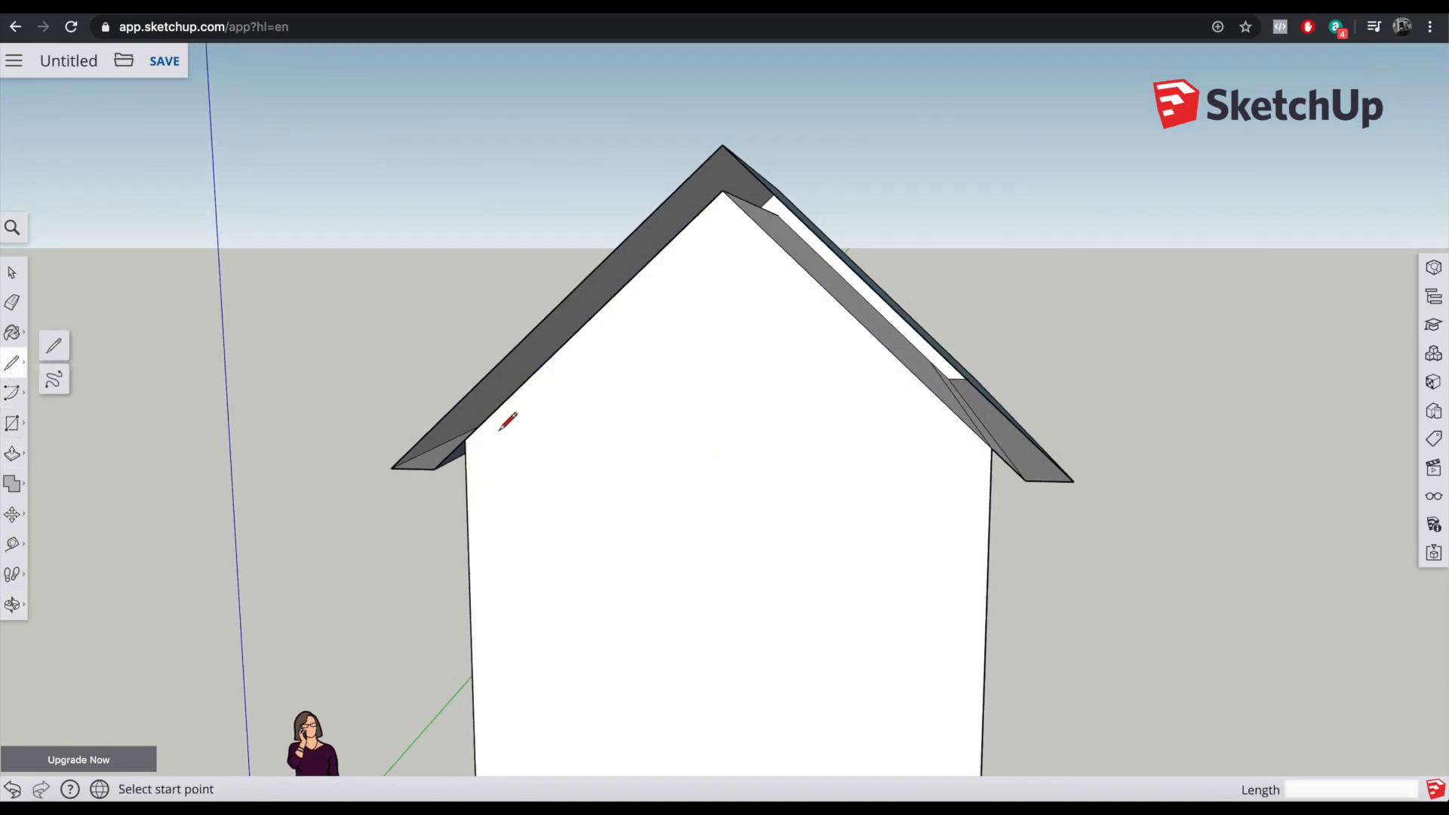
left_click(391, 468)
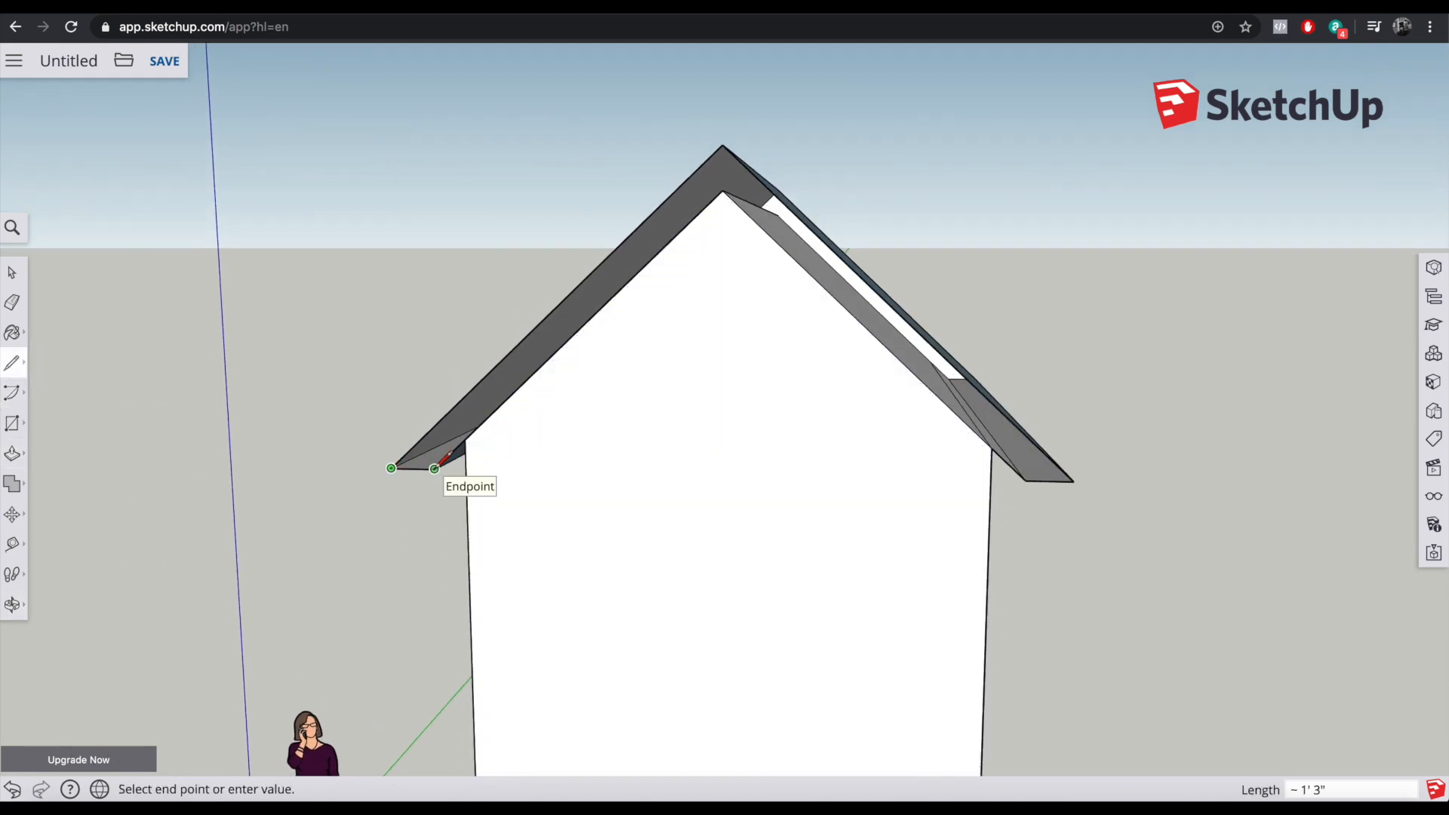
left_click(435, 469)
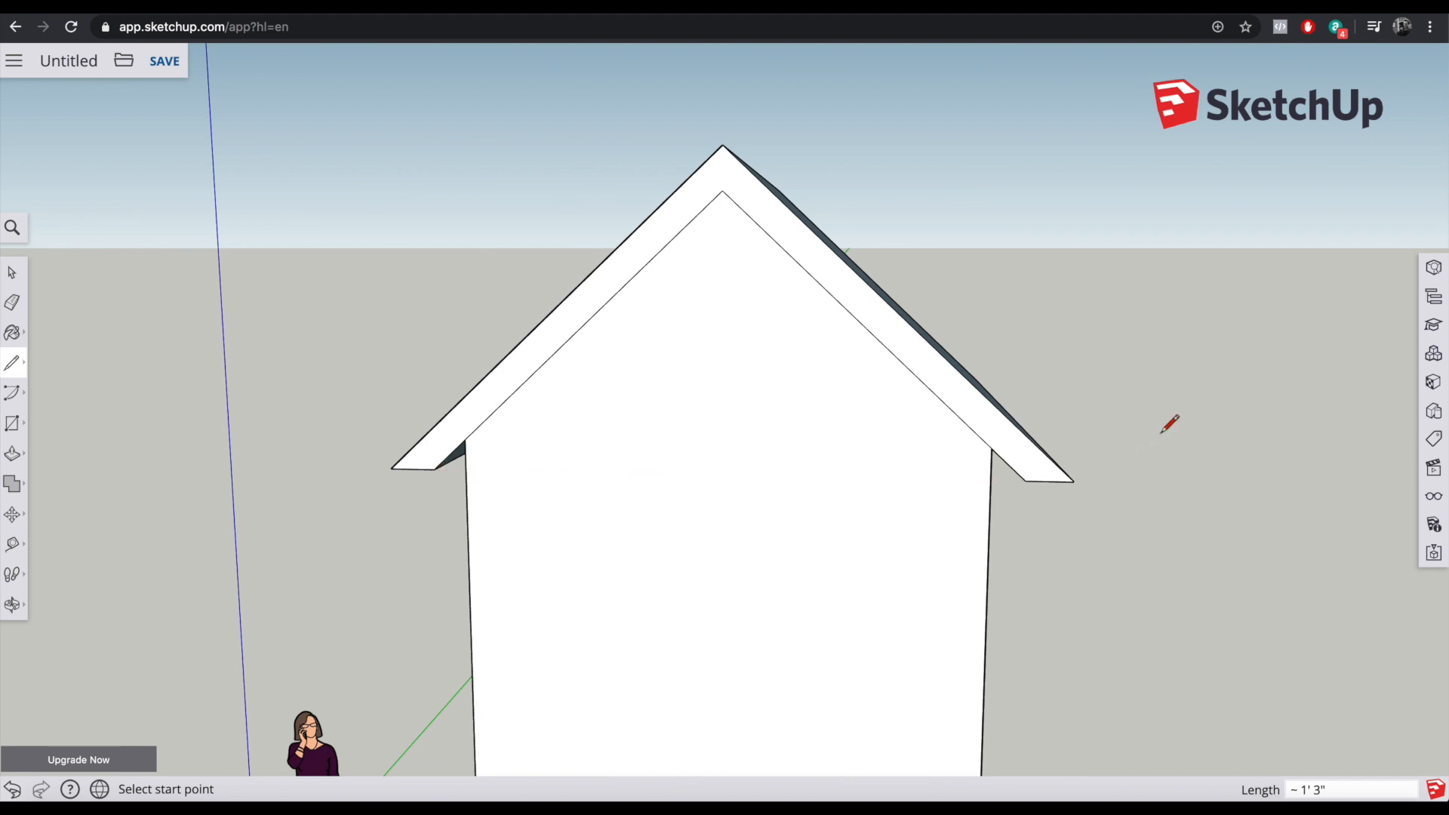
Step: Examine the roof's front, rear and sloping faces from all around the house
middle_click_drag(1170, 425, 403, 381)
middle_click_drag(1317, 395, 560, 420)
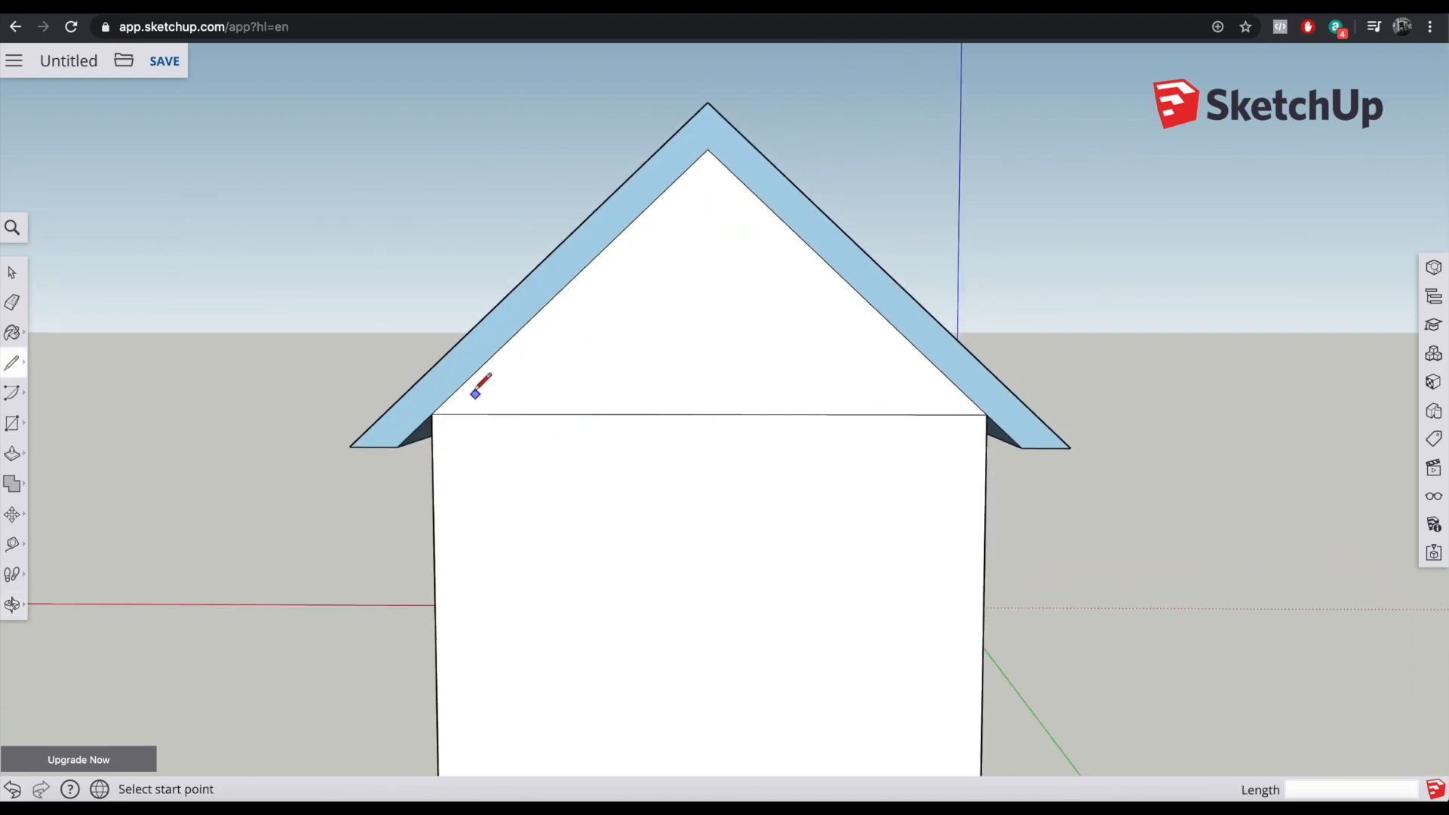
middle_click_drag(437, 389, 830, 352)
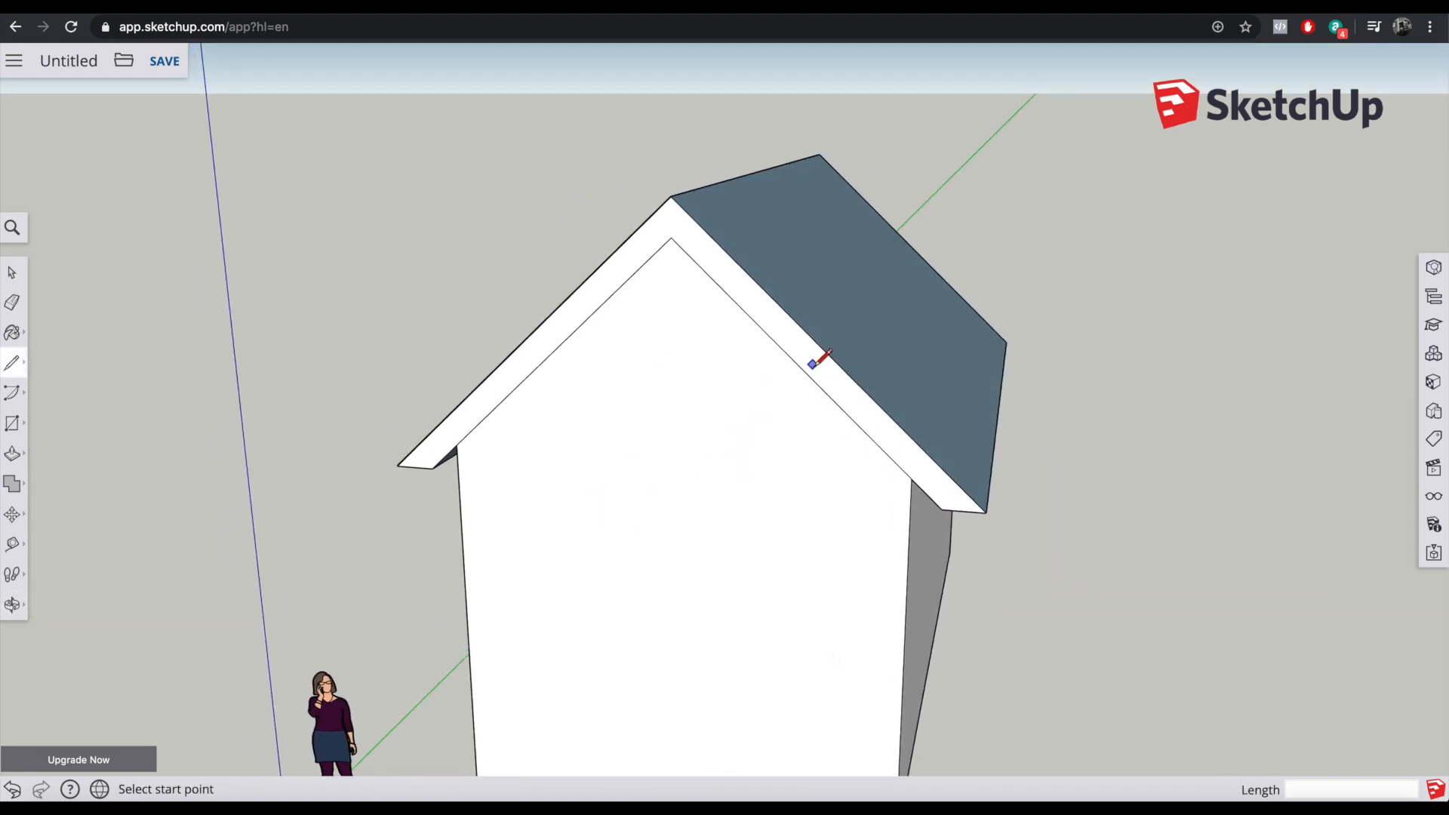
left_click(12, 272)
mouse_move(307, 288)
middle_mouse_down()
mouse_move(437, 274)
mouse_move(726, 306)
mouse_move(470, 333)
mouse_move(732, 310)
mouse_move(650, 293)
mouse_move(366, 335)
mouse_move(491, 337)
mouse_move(166, 336)
middle_mouse_up()
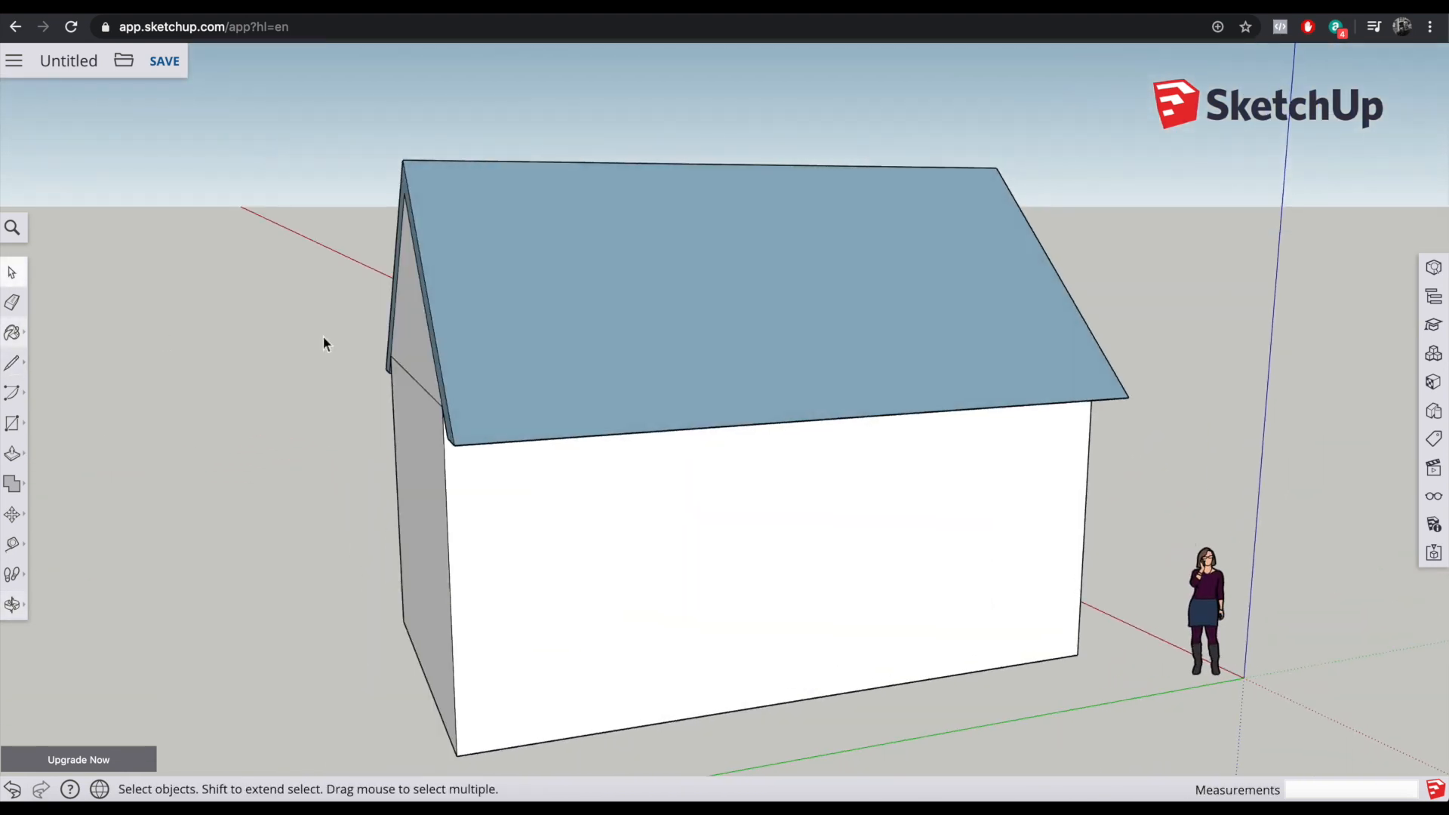
middle_click_drag(935, 355, 153, 375)
middle_click_drag(786, 395, 526, 418)
scroll(536, 453, "down", 2)
scroll(563, 494, "up", 3)
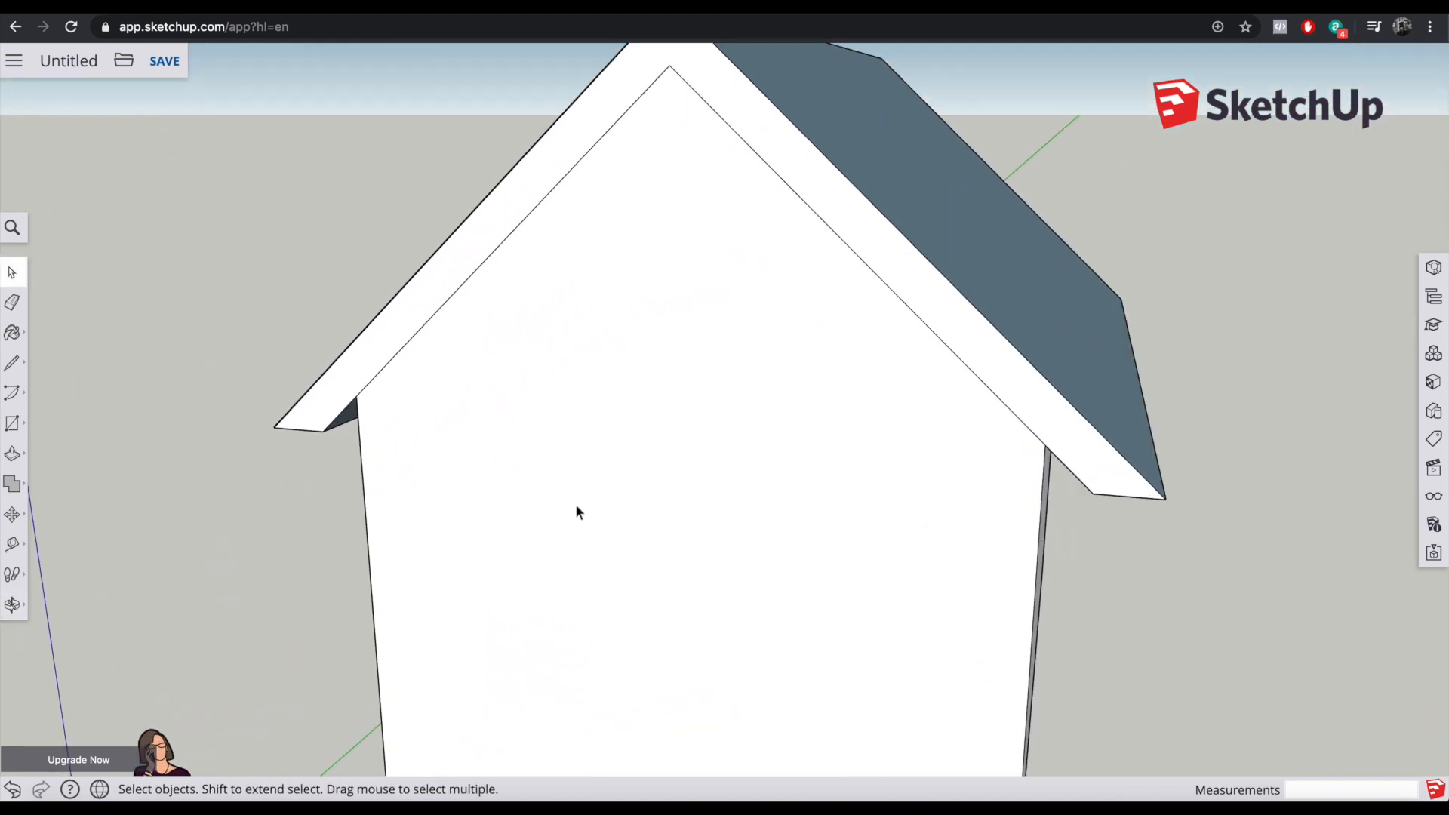
scroll(619, 521, "down", 5)
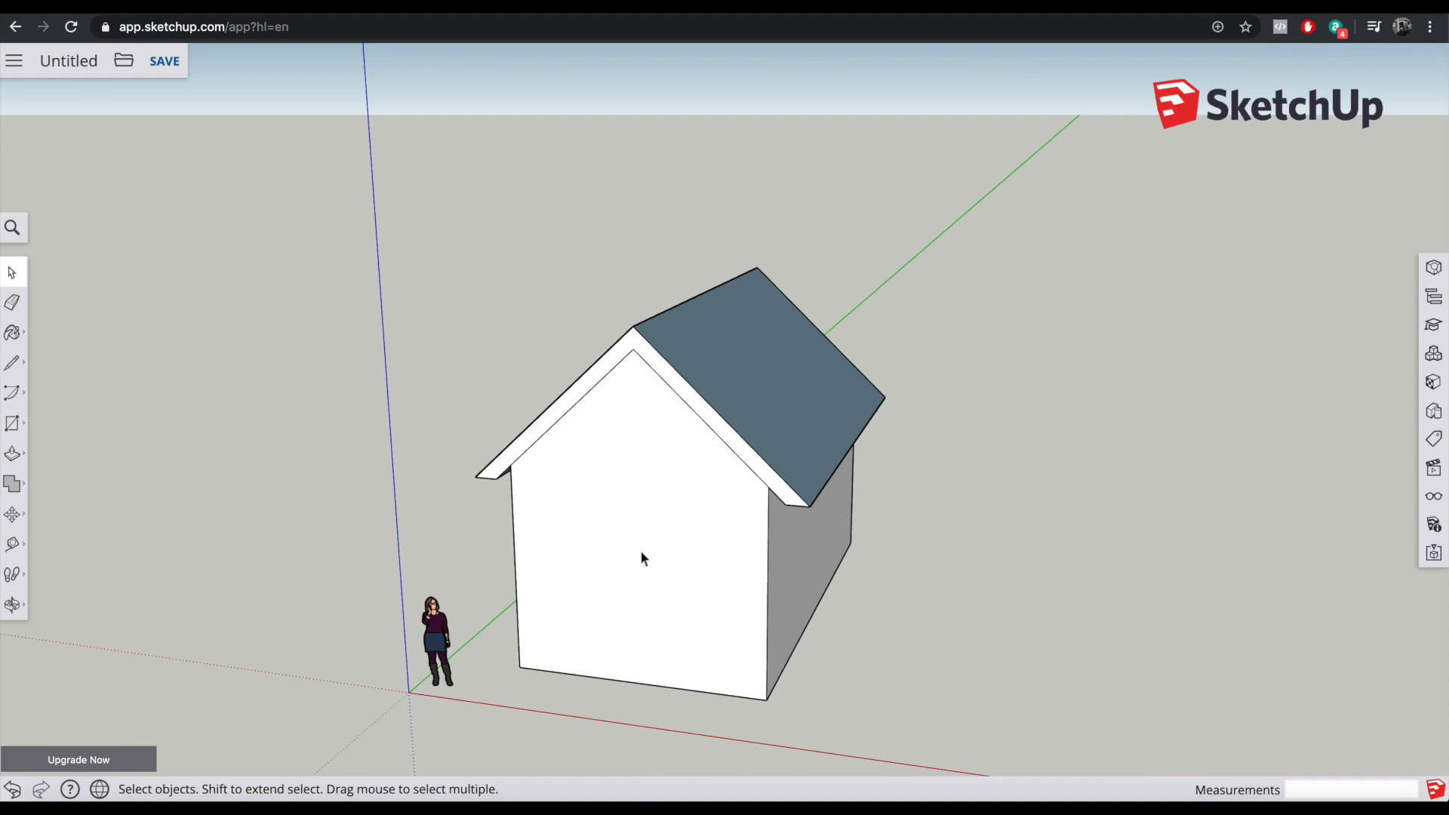
middle_click_drag(1073, 359, 619, 437)
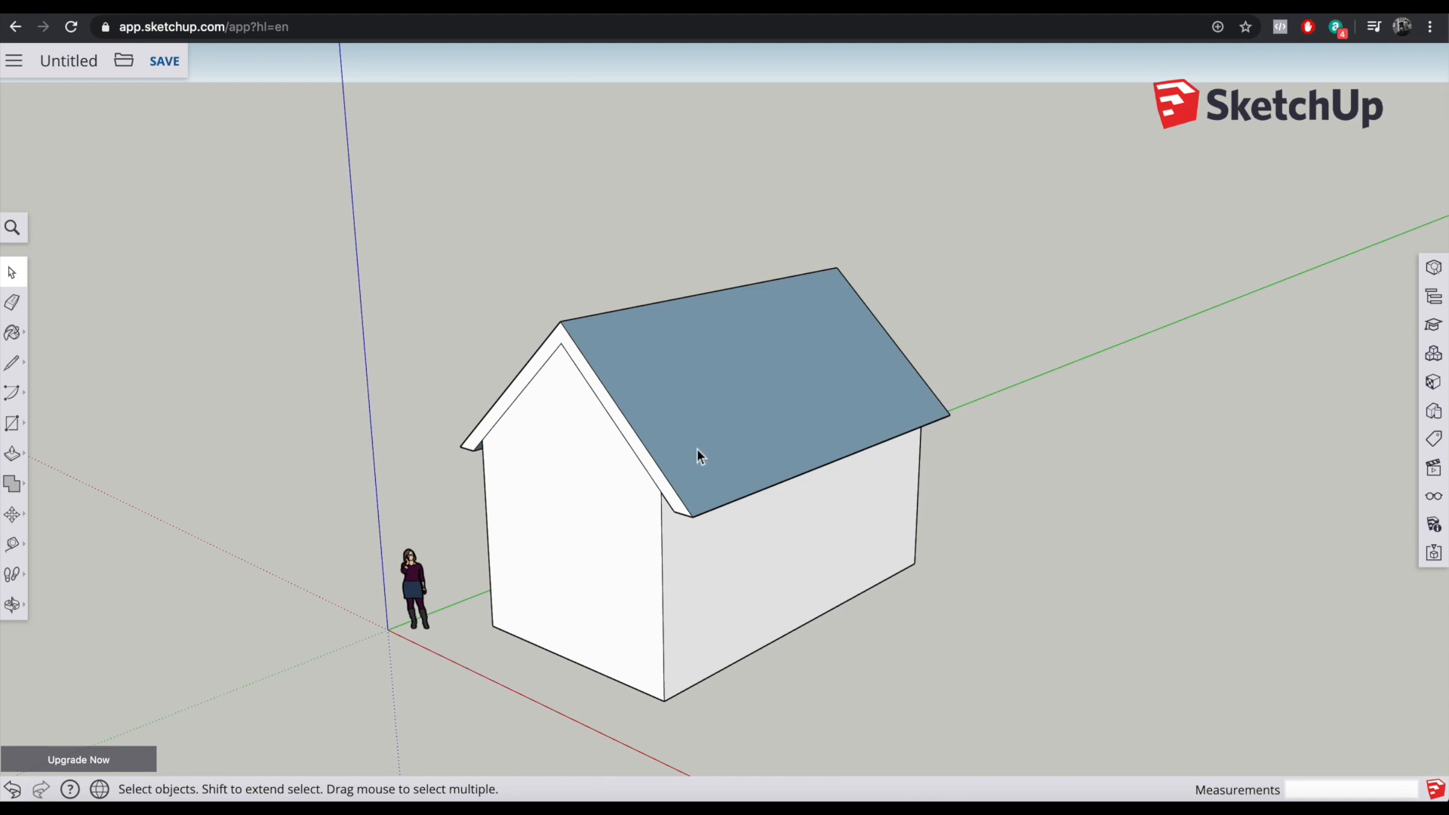
middle_click_drag(429, 450, 630, 447)
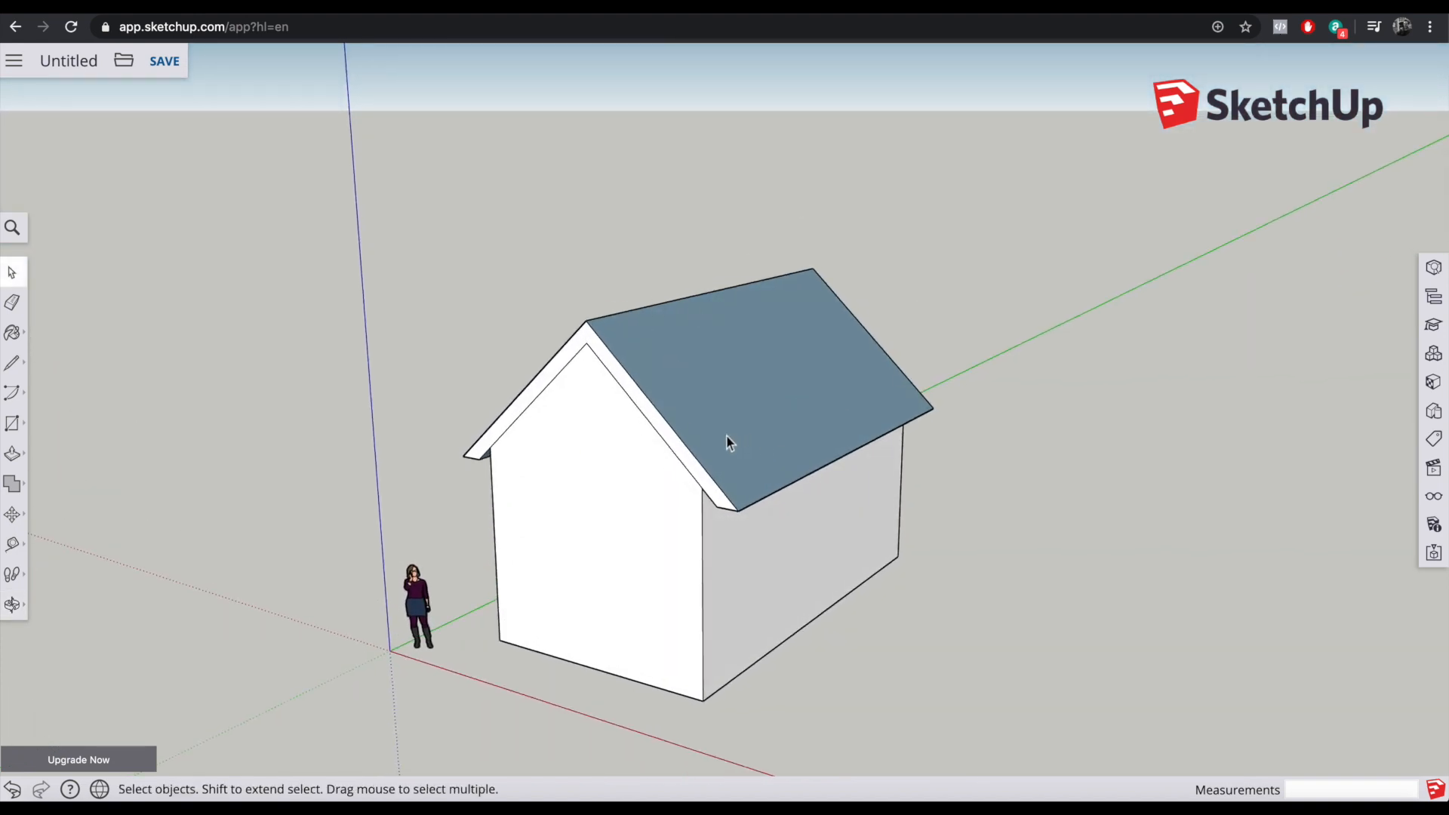
Step: Reverse the blue face of the right roof slope so its white side points outward
scroll(727, 415, "up", 4)
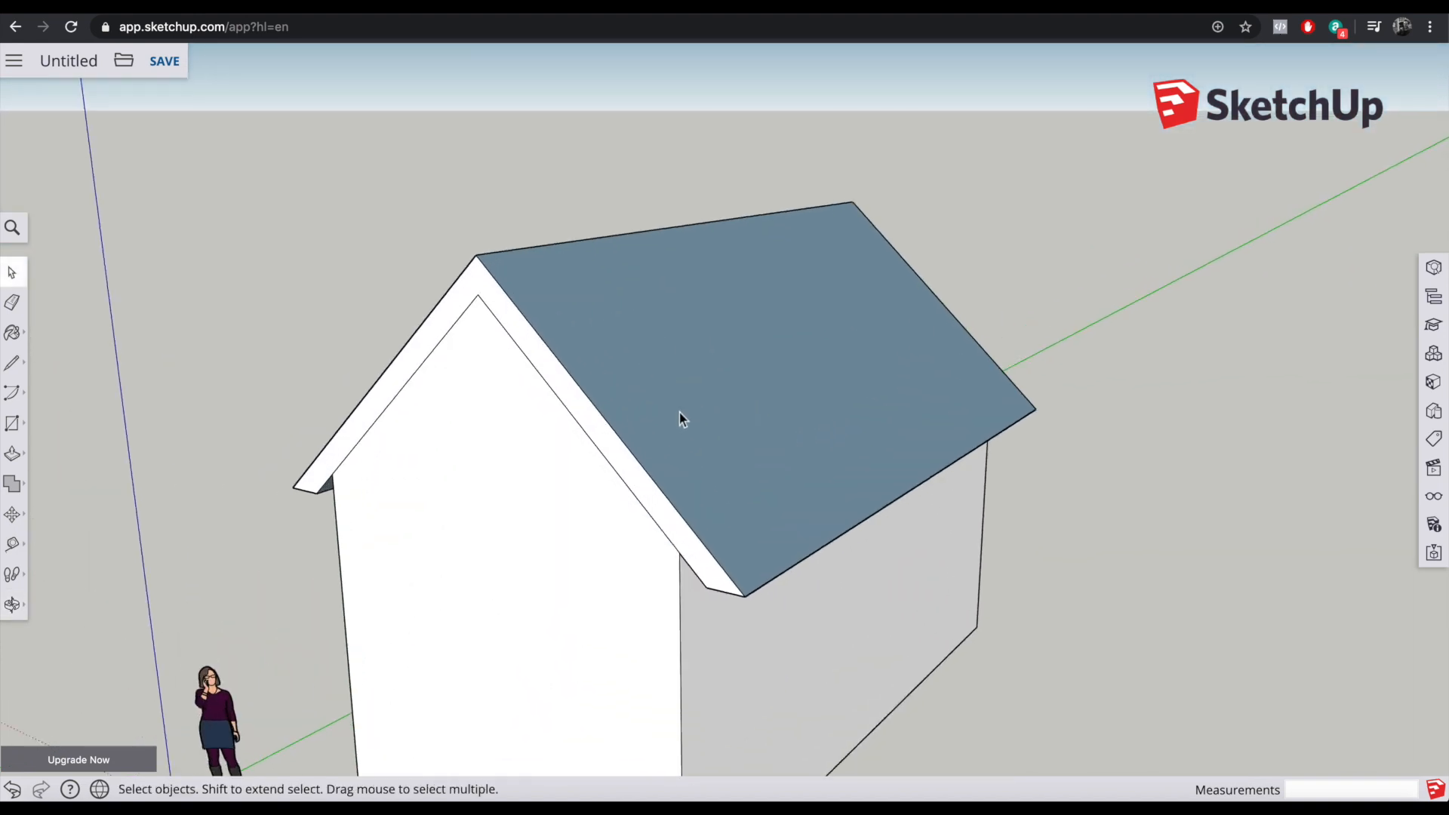
scroll(679, 412, "up", 1)
right_click(716, 381)
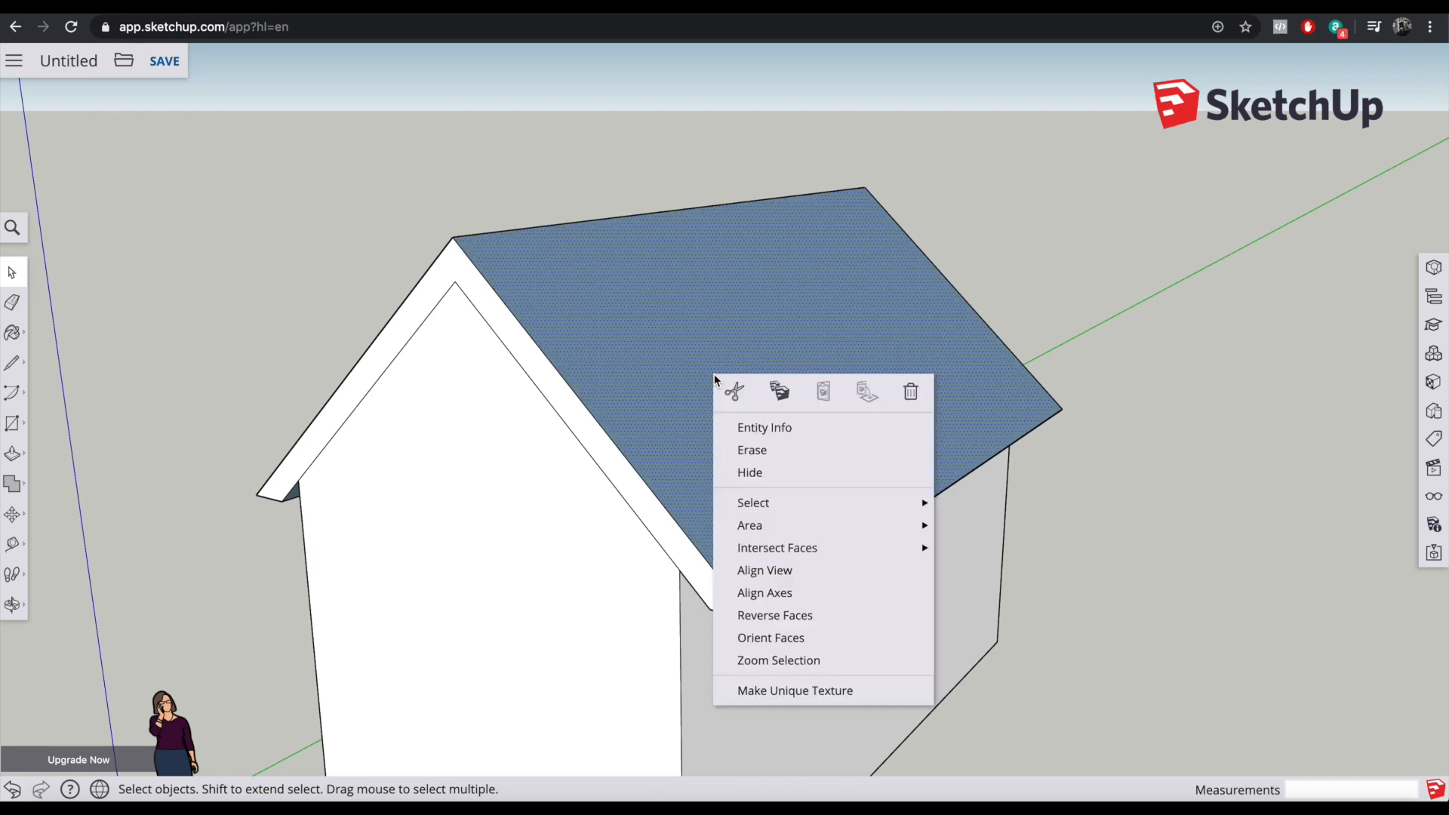
left_click(816, 618)
left_click(1170, 577)
Step: Reverse the blue face of the opposite roof slope and clear the selection
middle_click_drag(567, 411, 705, 429)
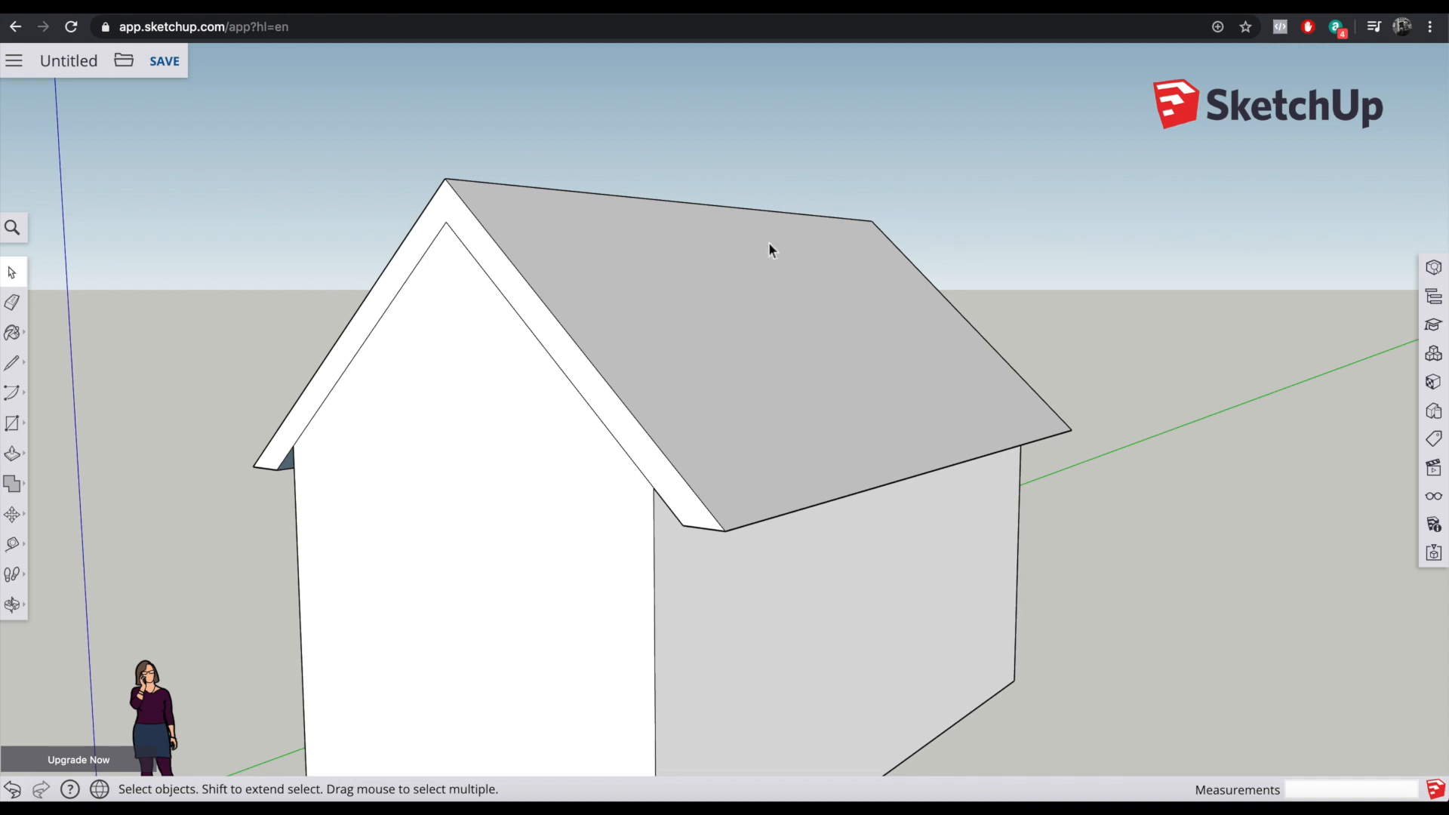
middle_click_drag(453, 418, 654, 407)
left_click(654, 408)
right_click(654, 408)
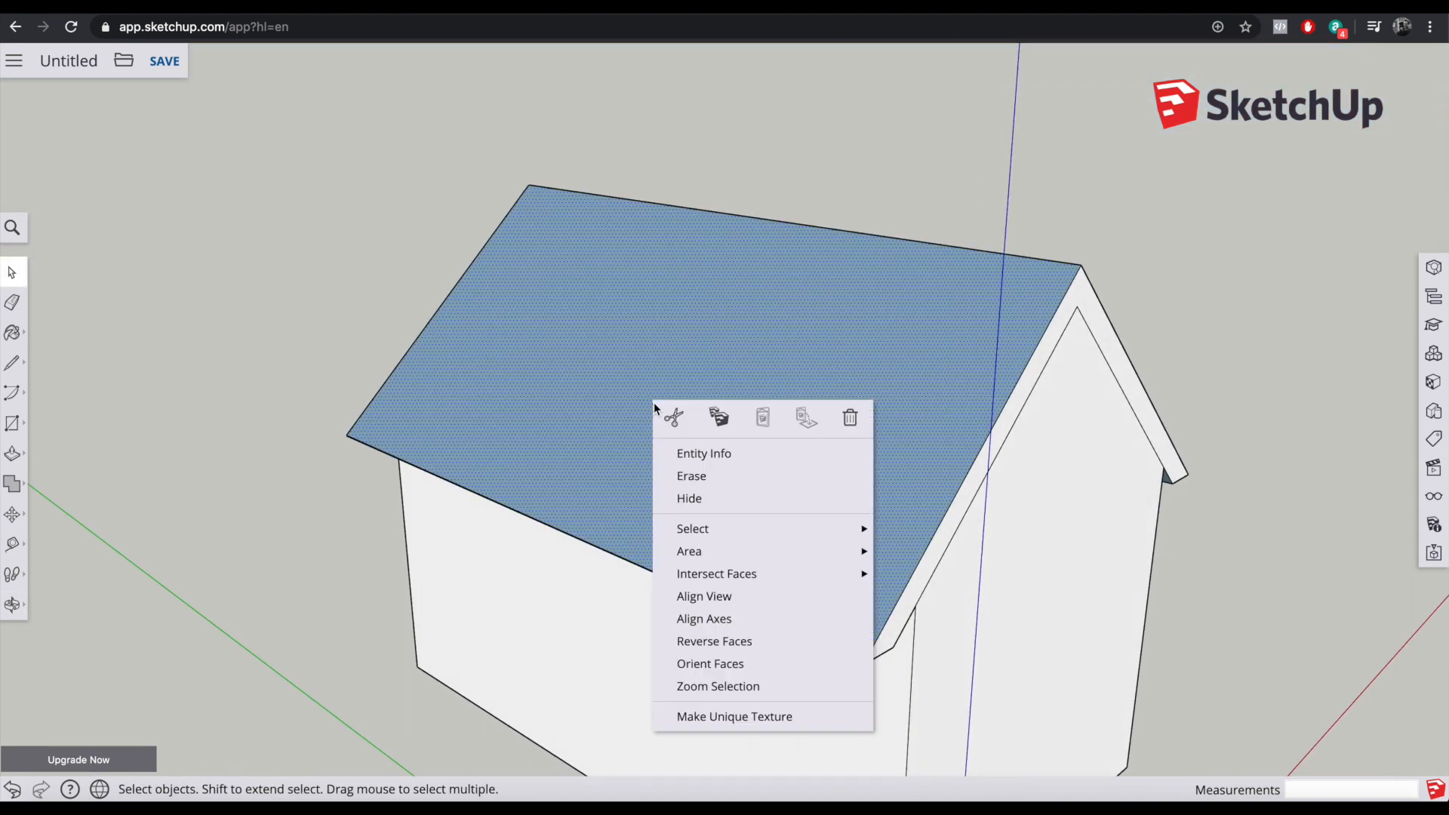
left_click(757, 642)
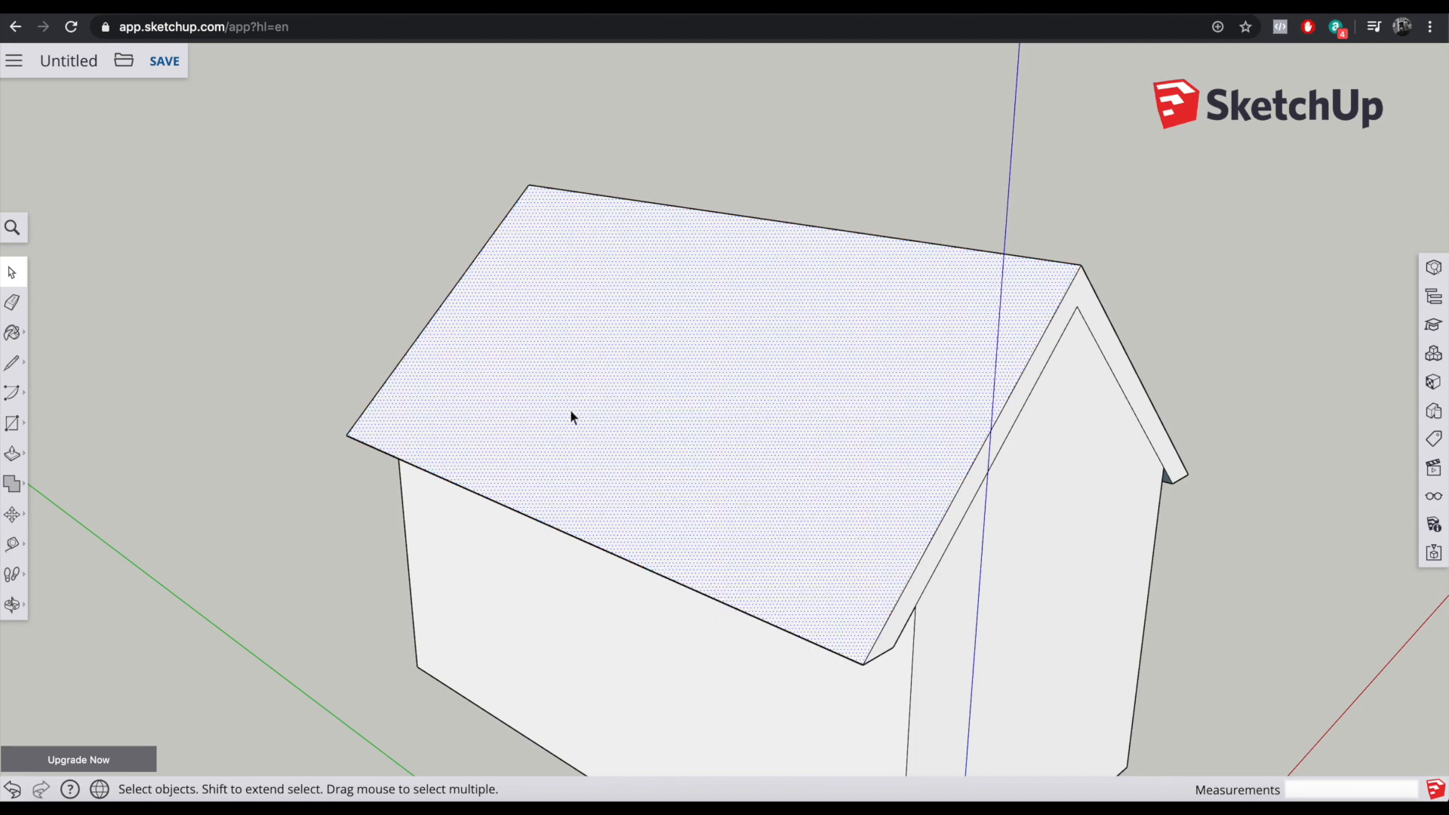
left_click(1039, 233)
Step: Reverse the blue face of the roof band on the rear gable
middle_click_drag(1110, 265, 645, 314)
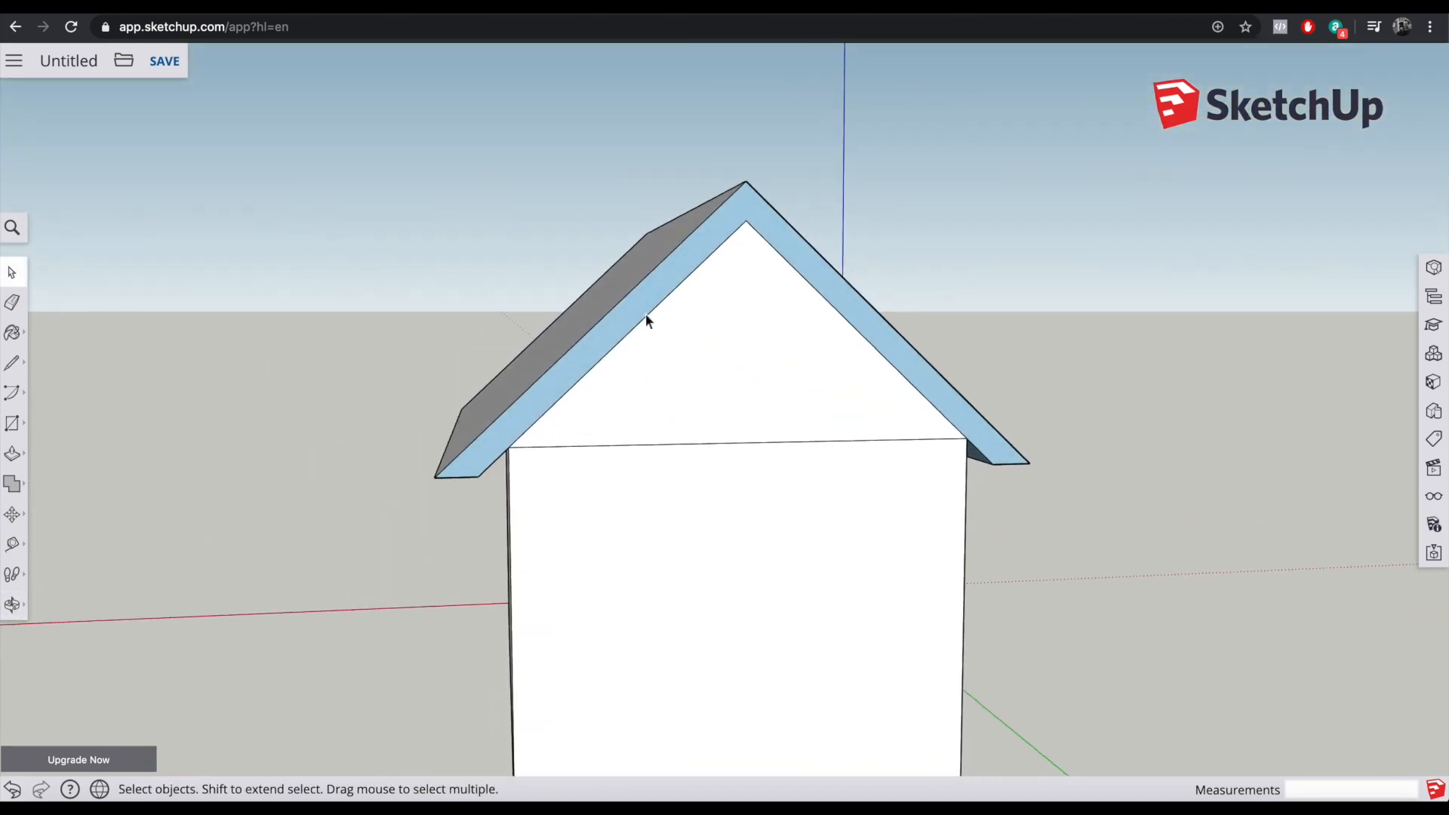
right_click(637, 323)
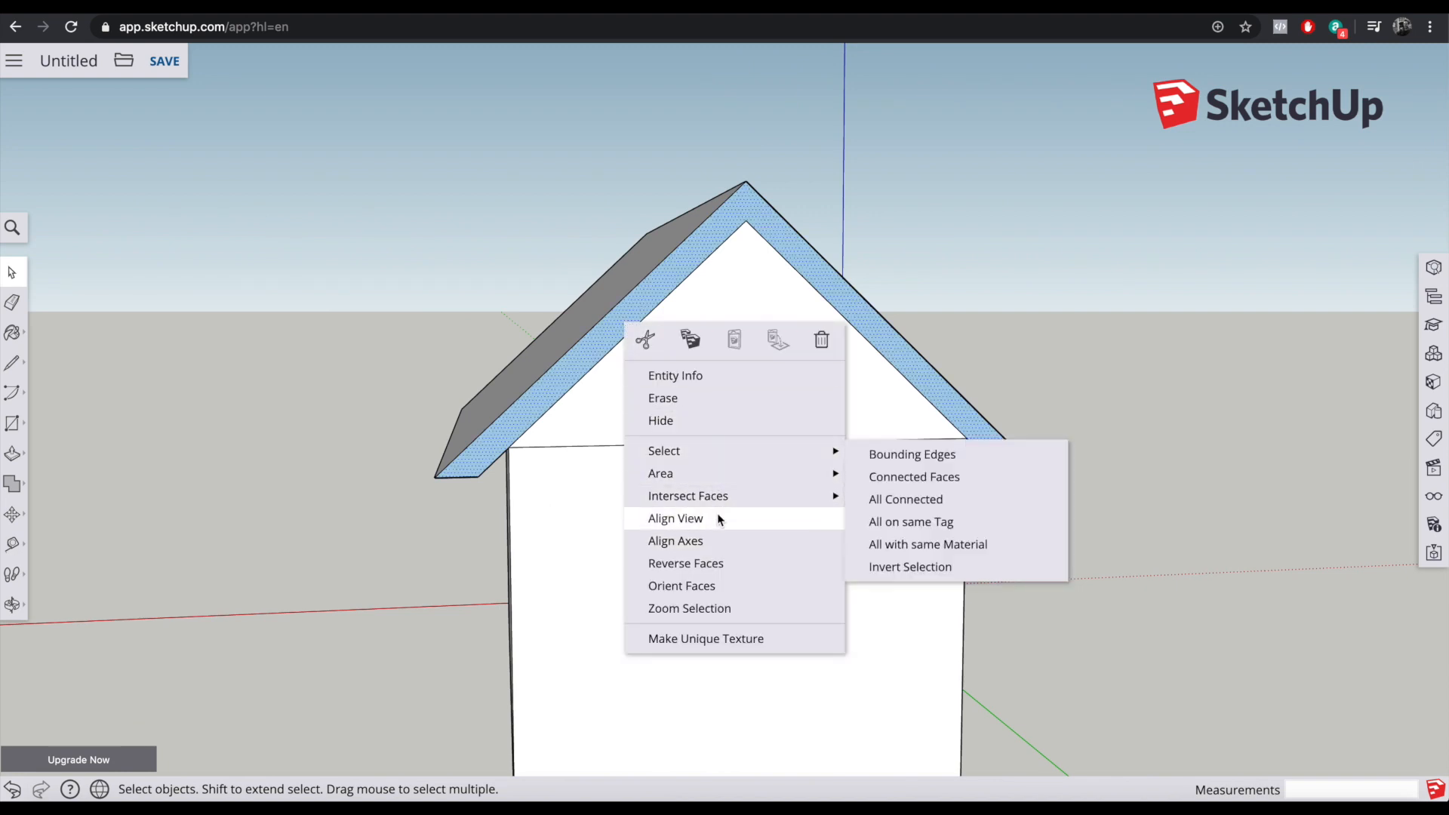
left_click(728, 563)
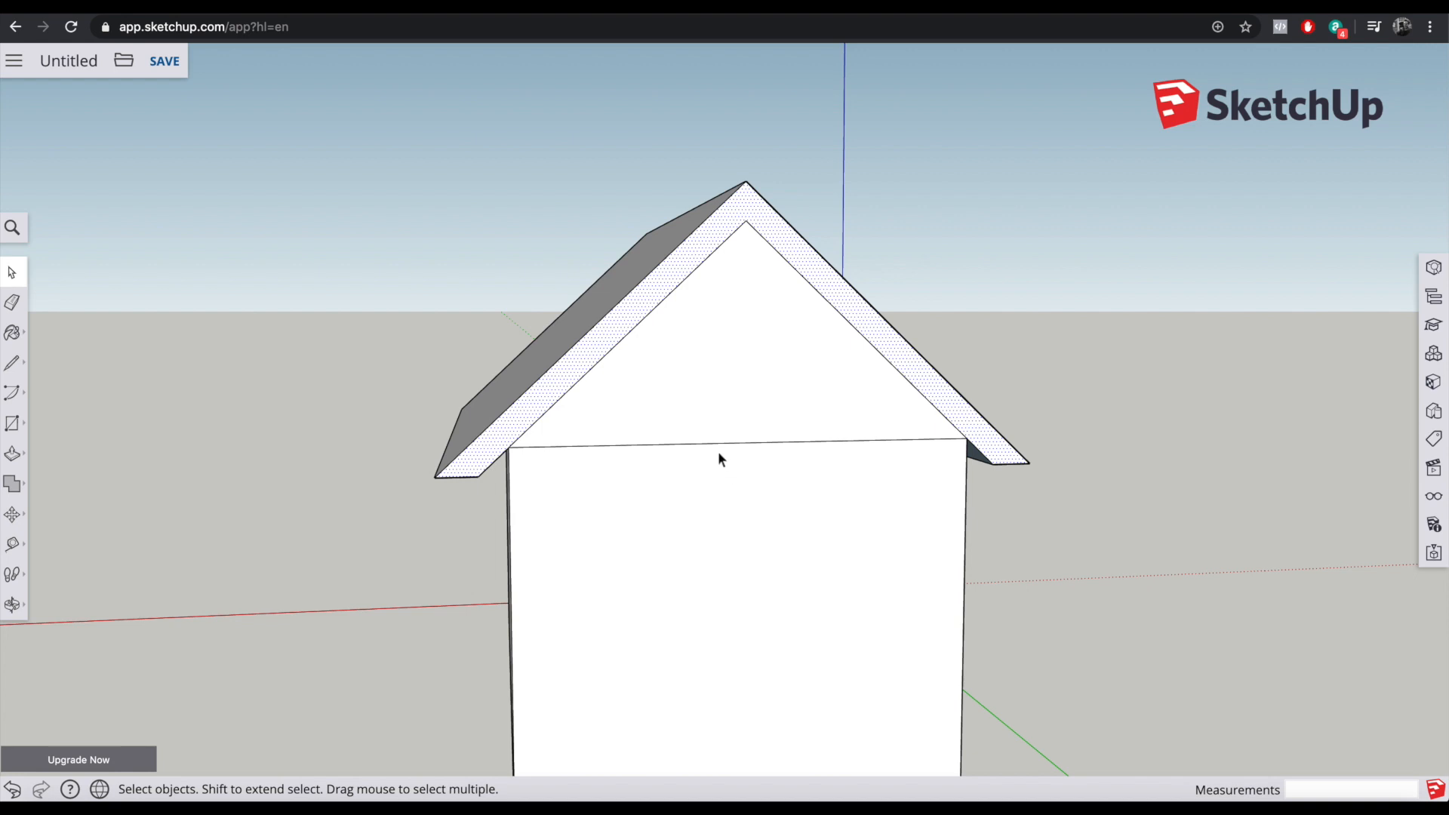
Step: Delete the horizontal edge between the rear gable triangle and the wall below
left_click(12, 302)
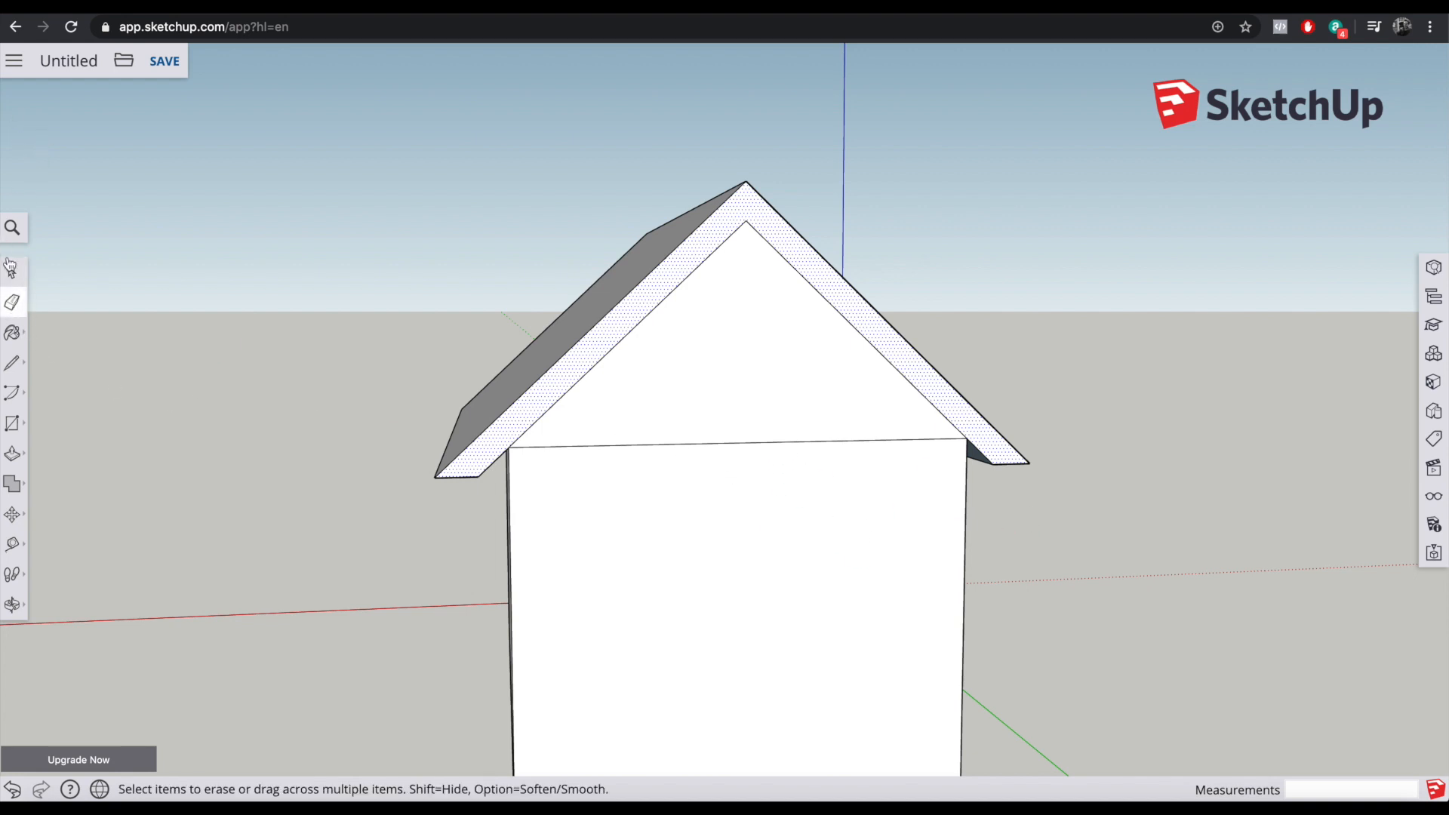
left_click(11, 267)
left_click(113, 303)
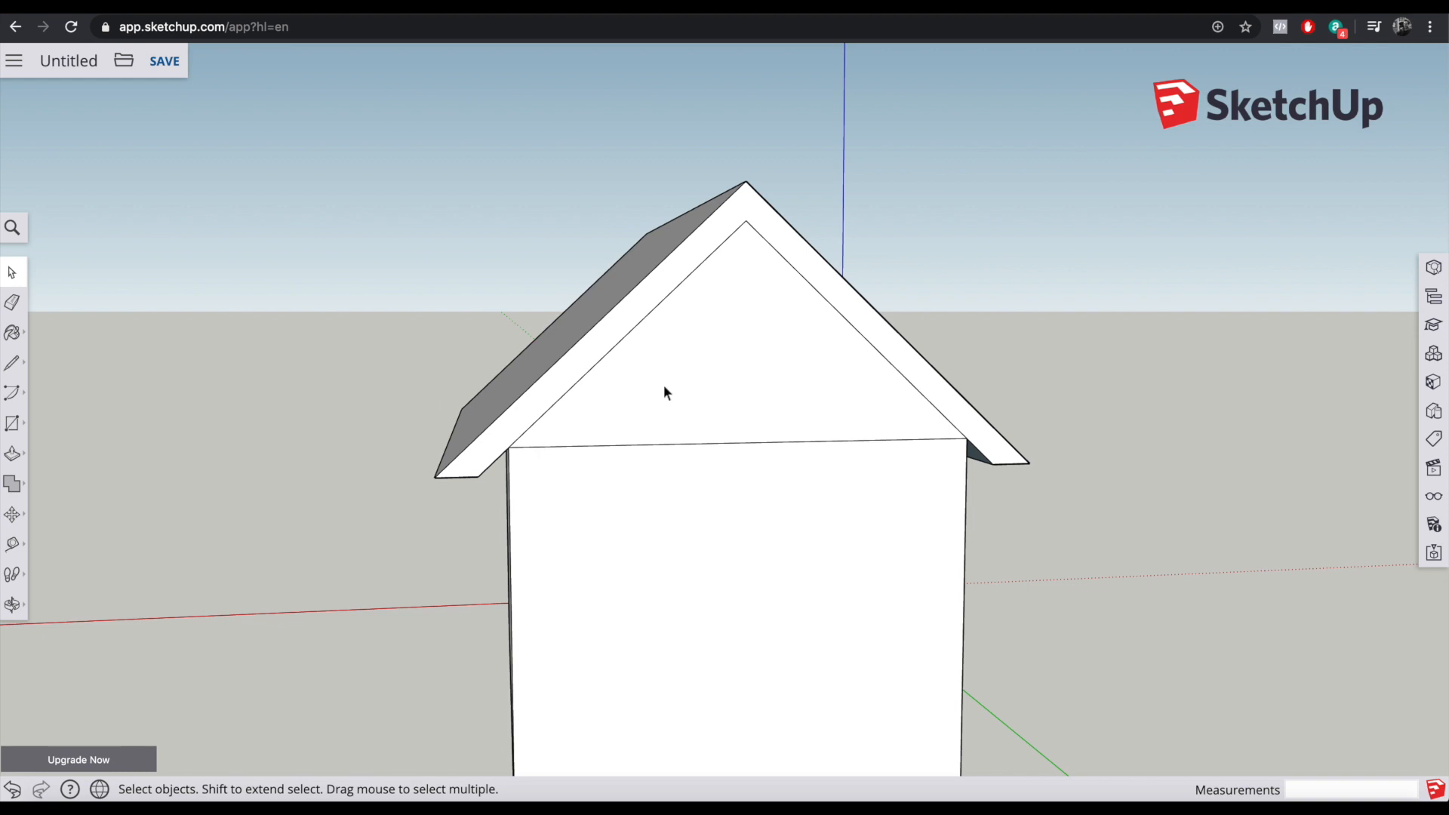
left_click(696, 444)
key("Delete")
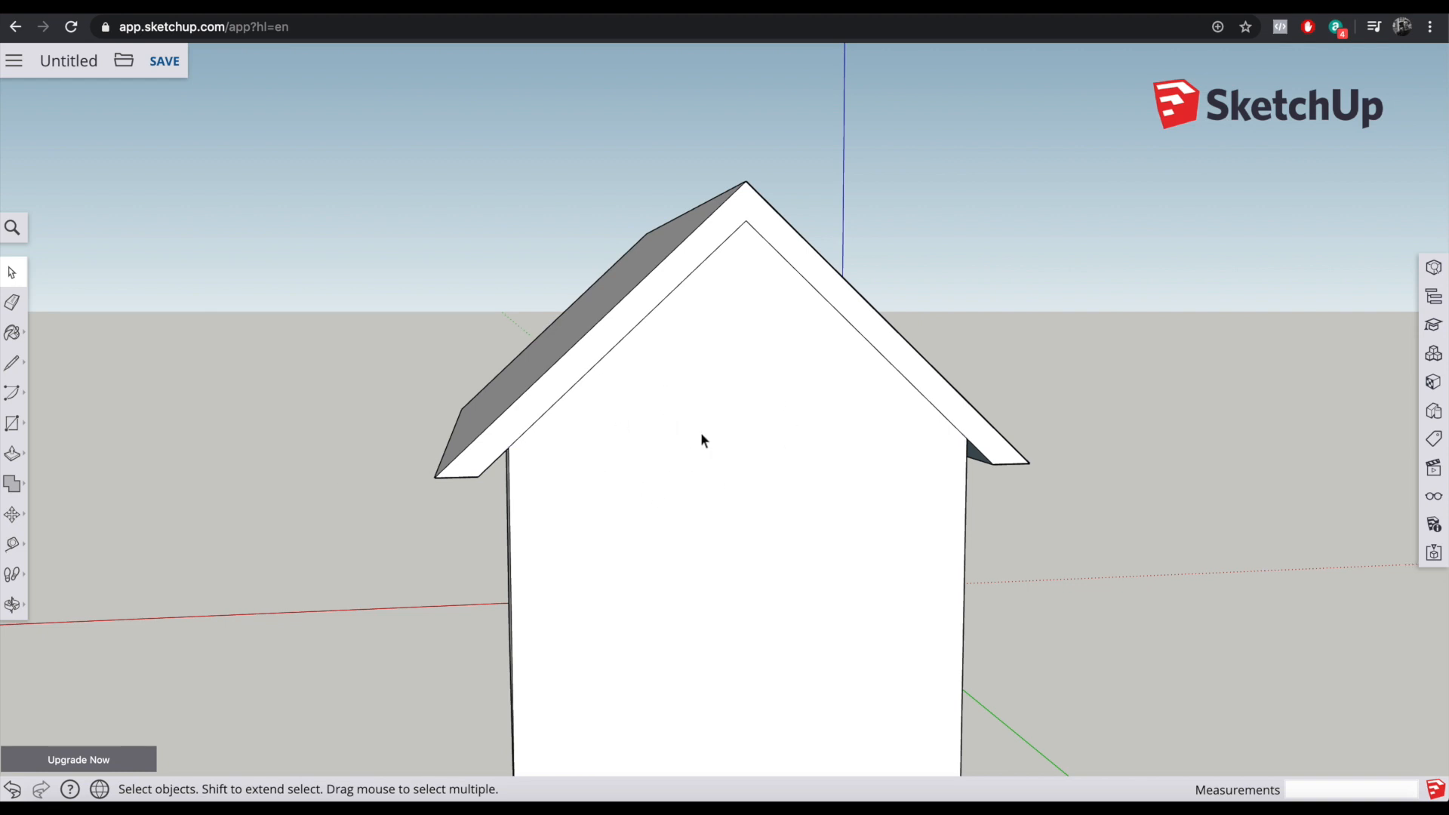
Step: Offset the outline of the rear gable wall inward to form a narrow border around its face
middle_click_drag(274, 388, 223, 378)
scroll(659, 576, "up", 2)
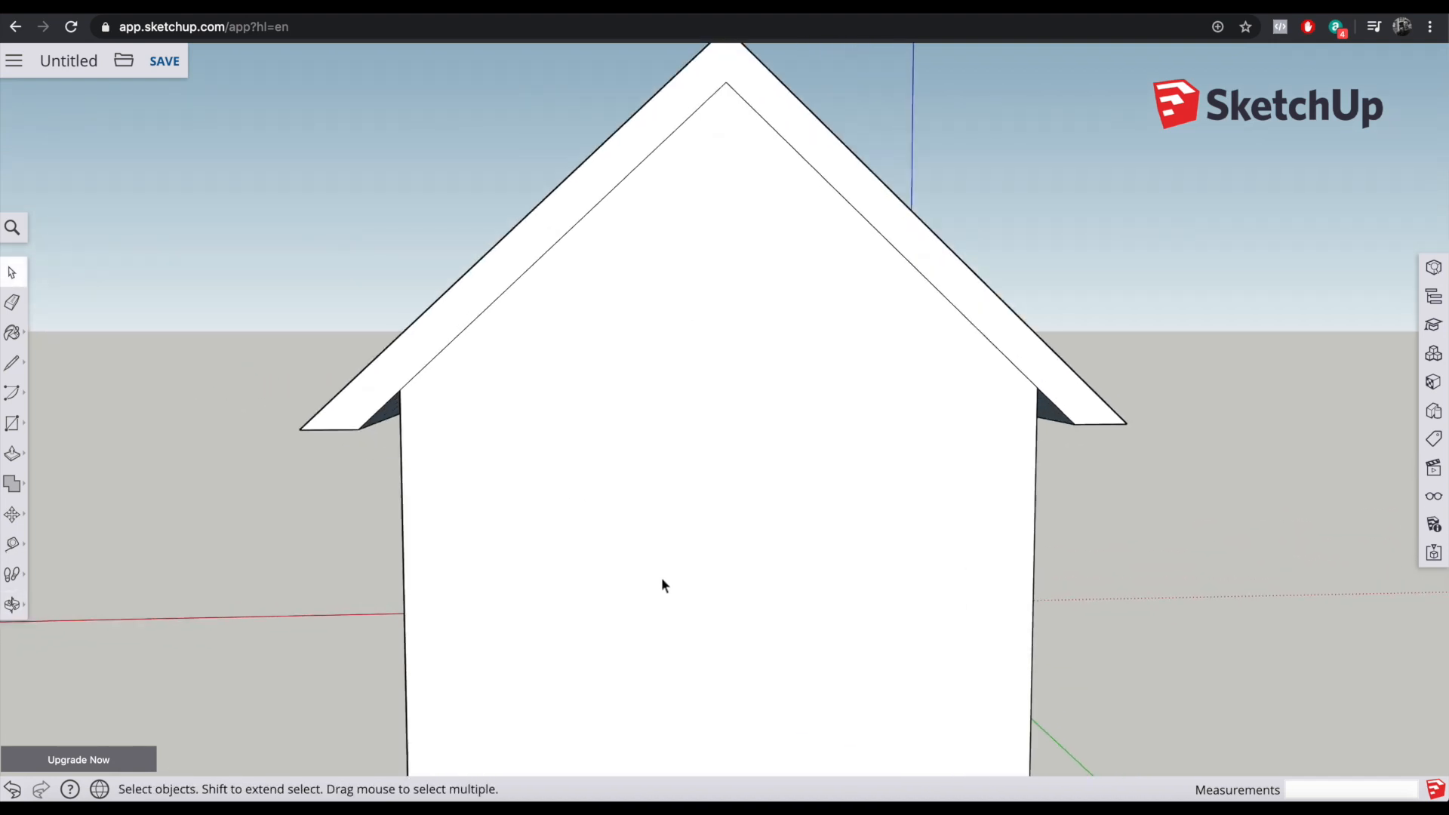
scroll(679, 610, "down", 5)
scroll(776, 686, "down", 1)
middle_click_drag(776, 686, 661, 657)
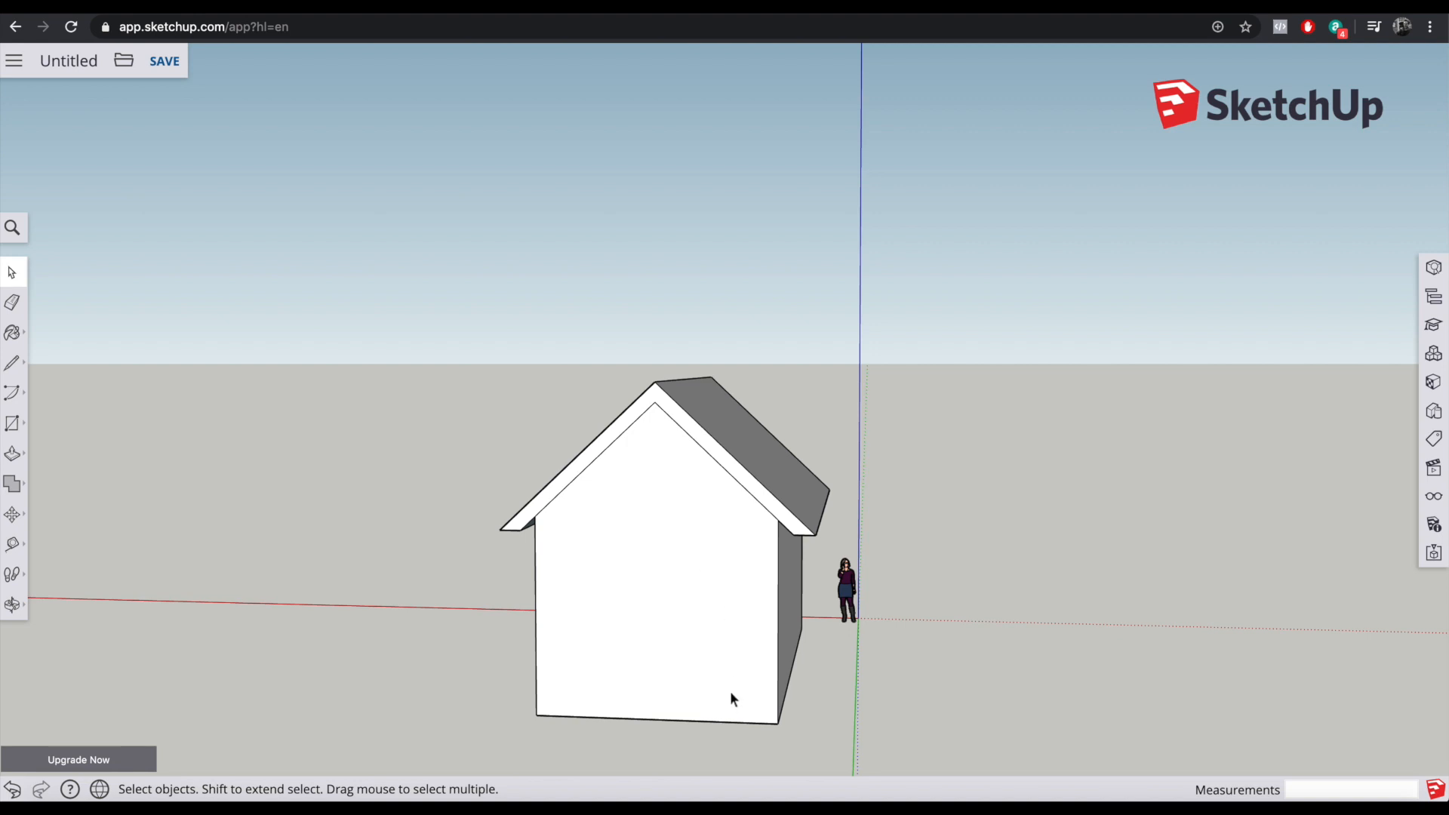
scroll(729, 692, "up", 4)
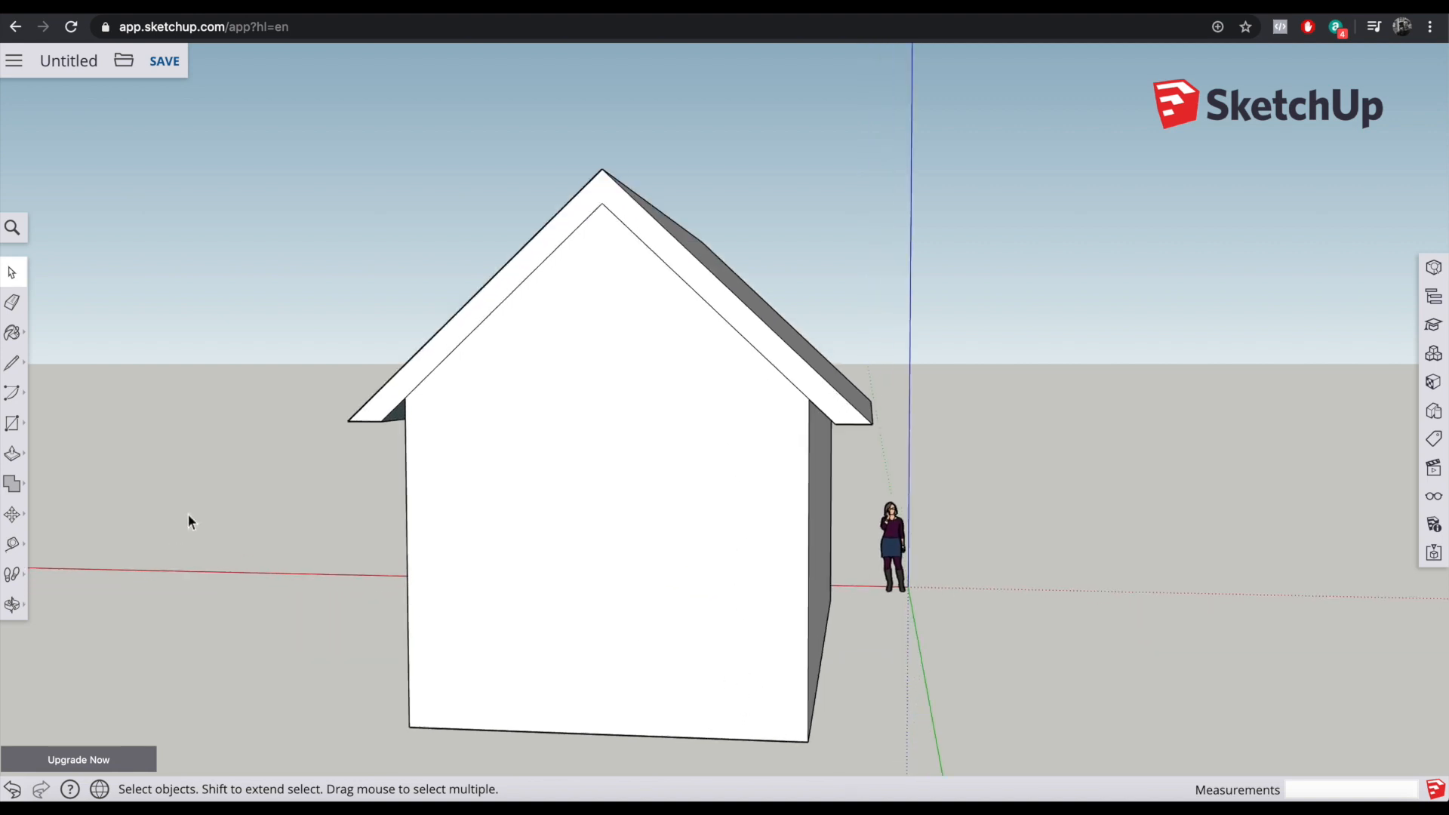
left_click(14, 460)
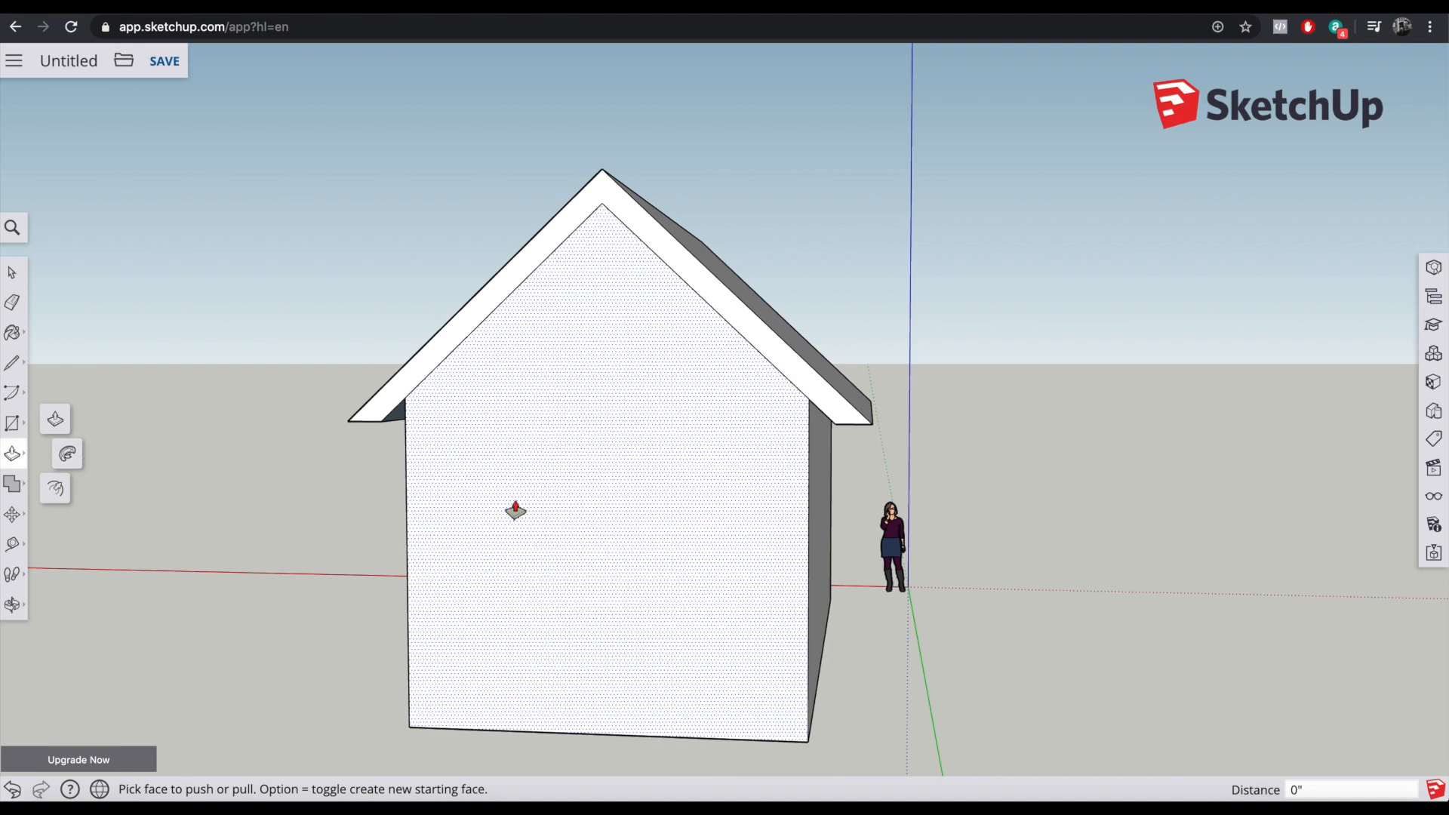
left_click(56, 498)
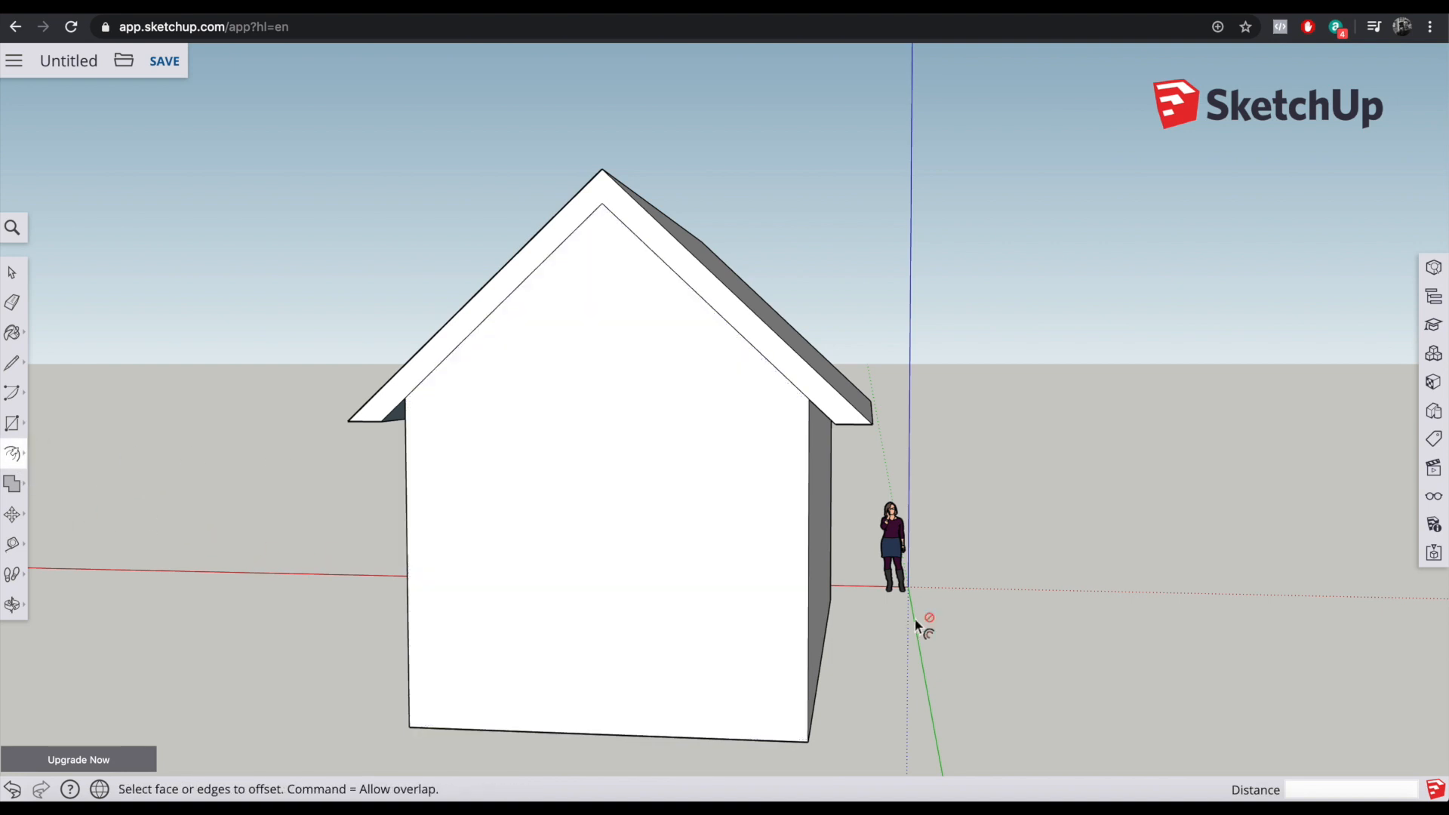
left_click(795, 585)
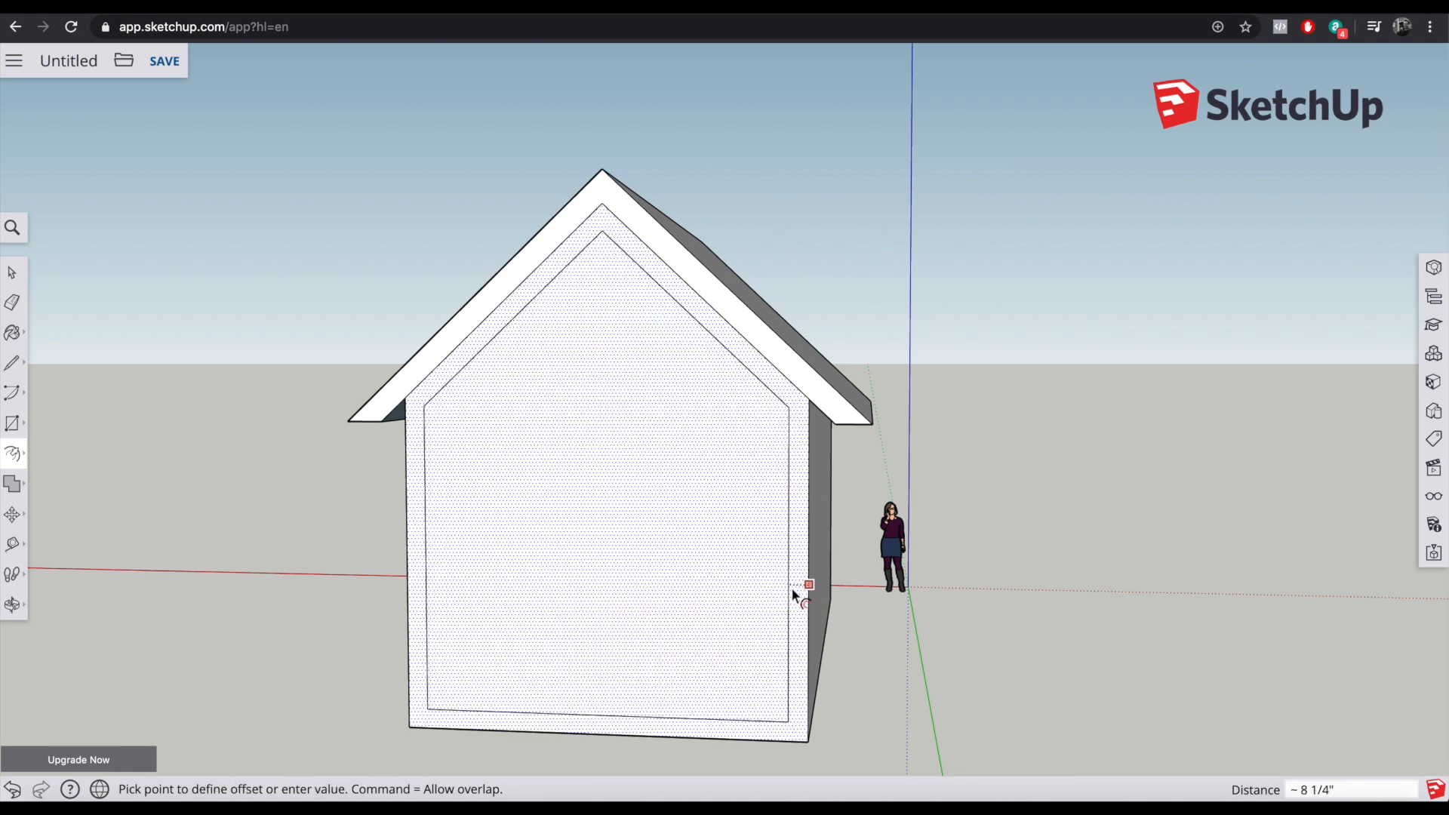
left_click(787, 588)
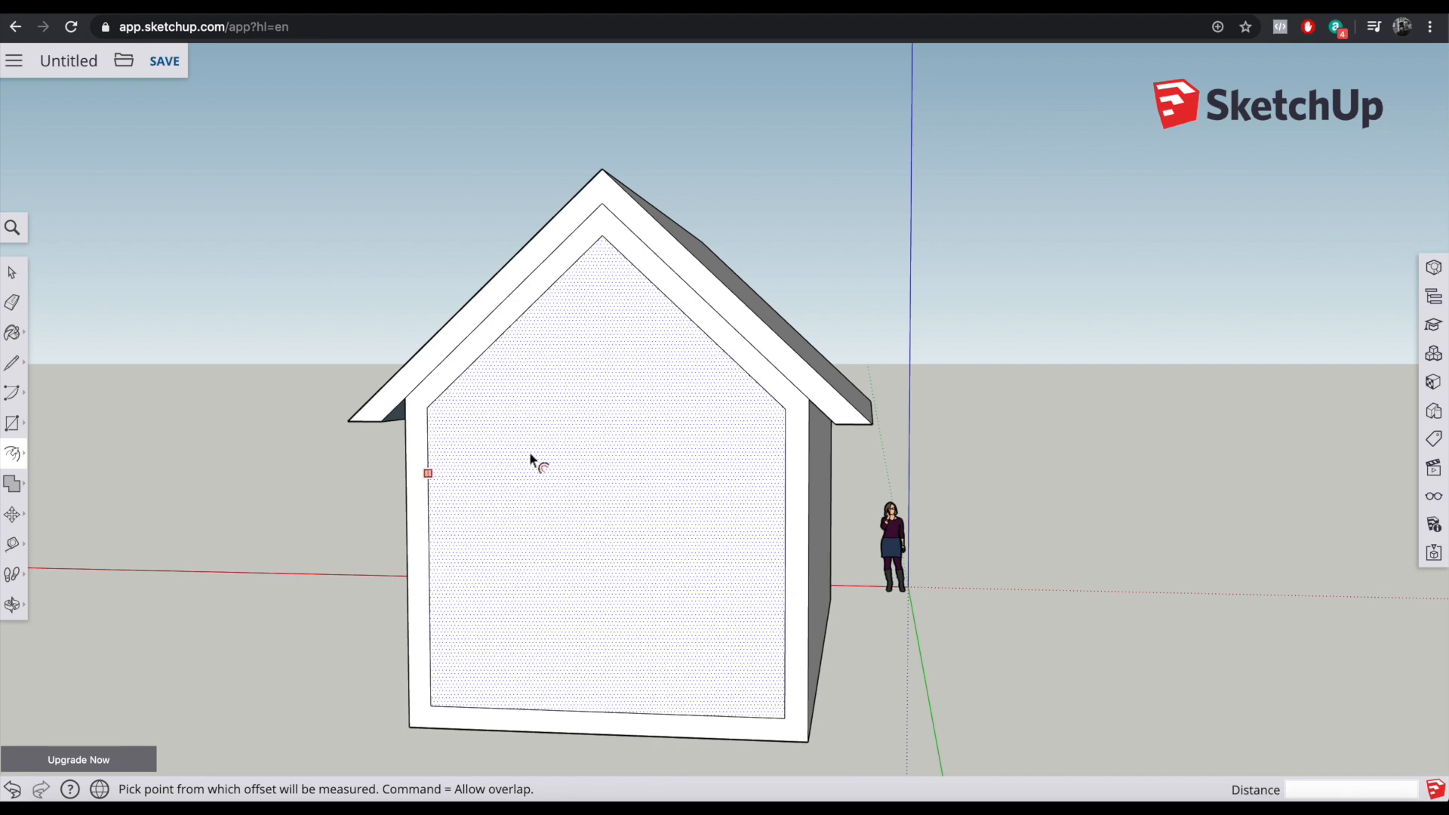
Step: Push the inset face of the rear gable wall about 1' 1 1/2" into the house
middle_click_drag(1035, 482, 883, 494)
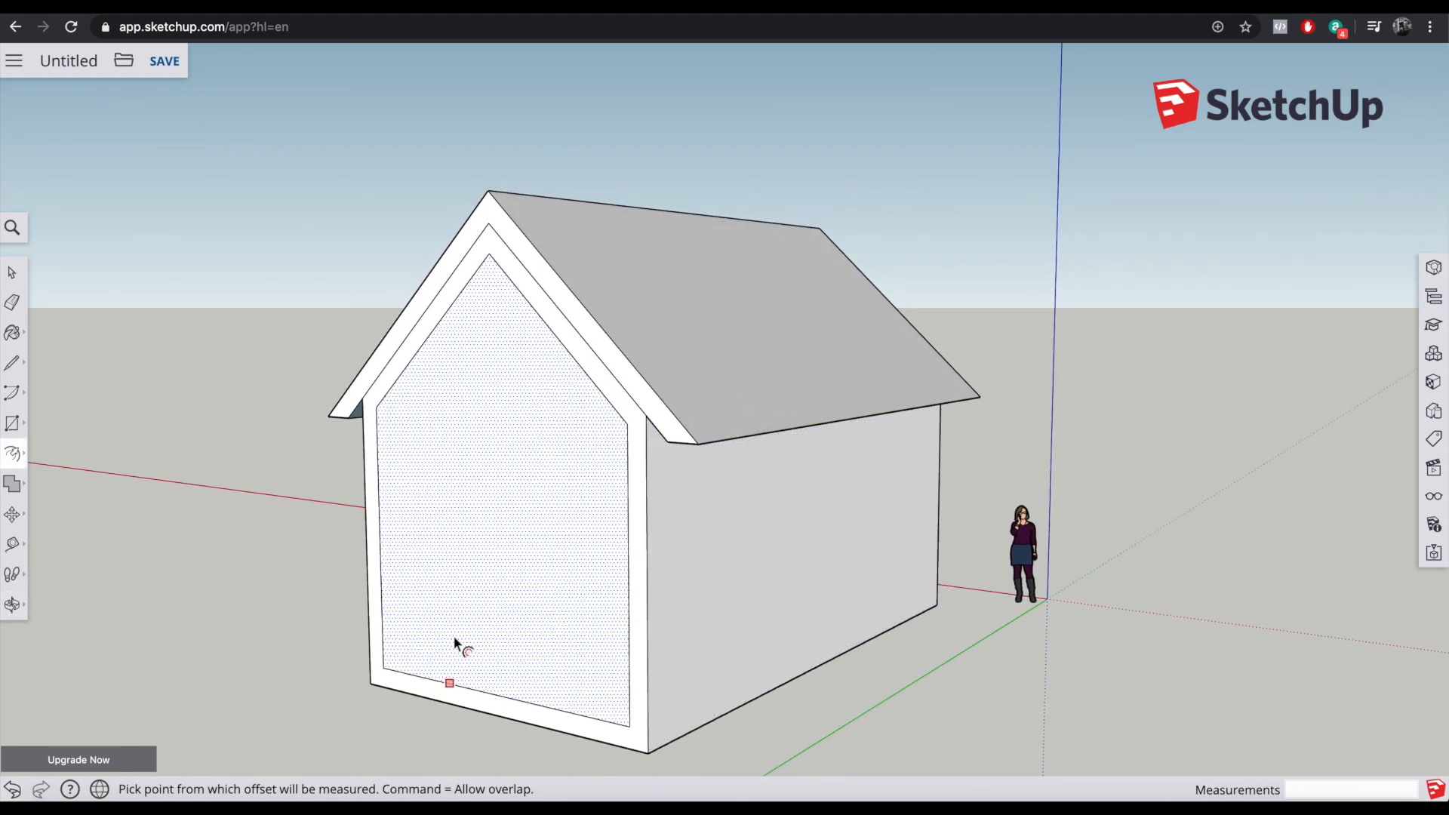
left_click(12, 453)
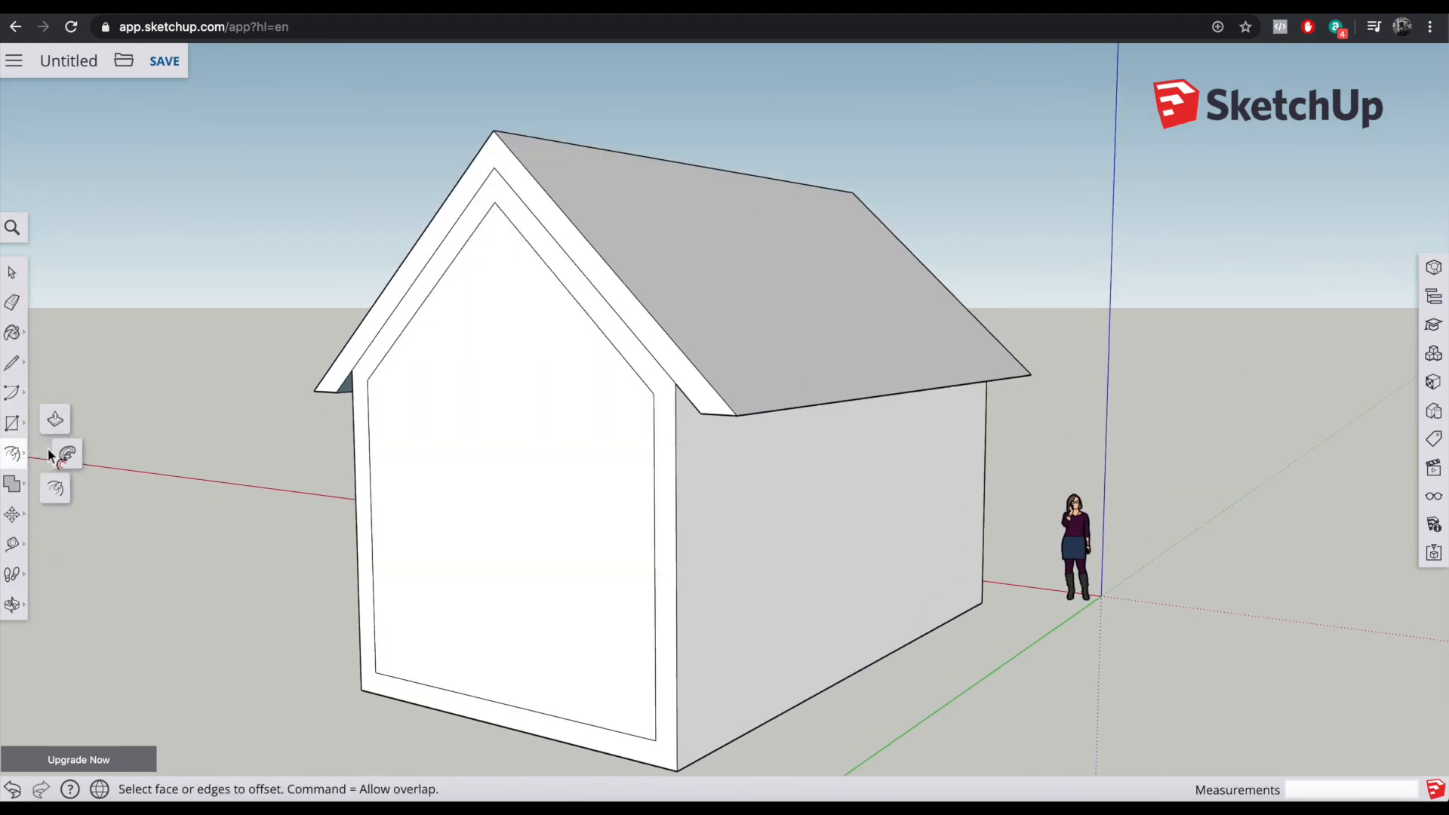
left_click(55, 420)
left_click(393, 664)
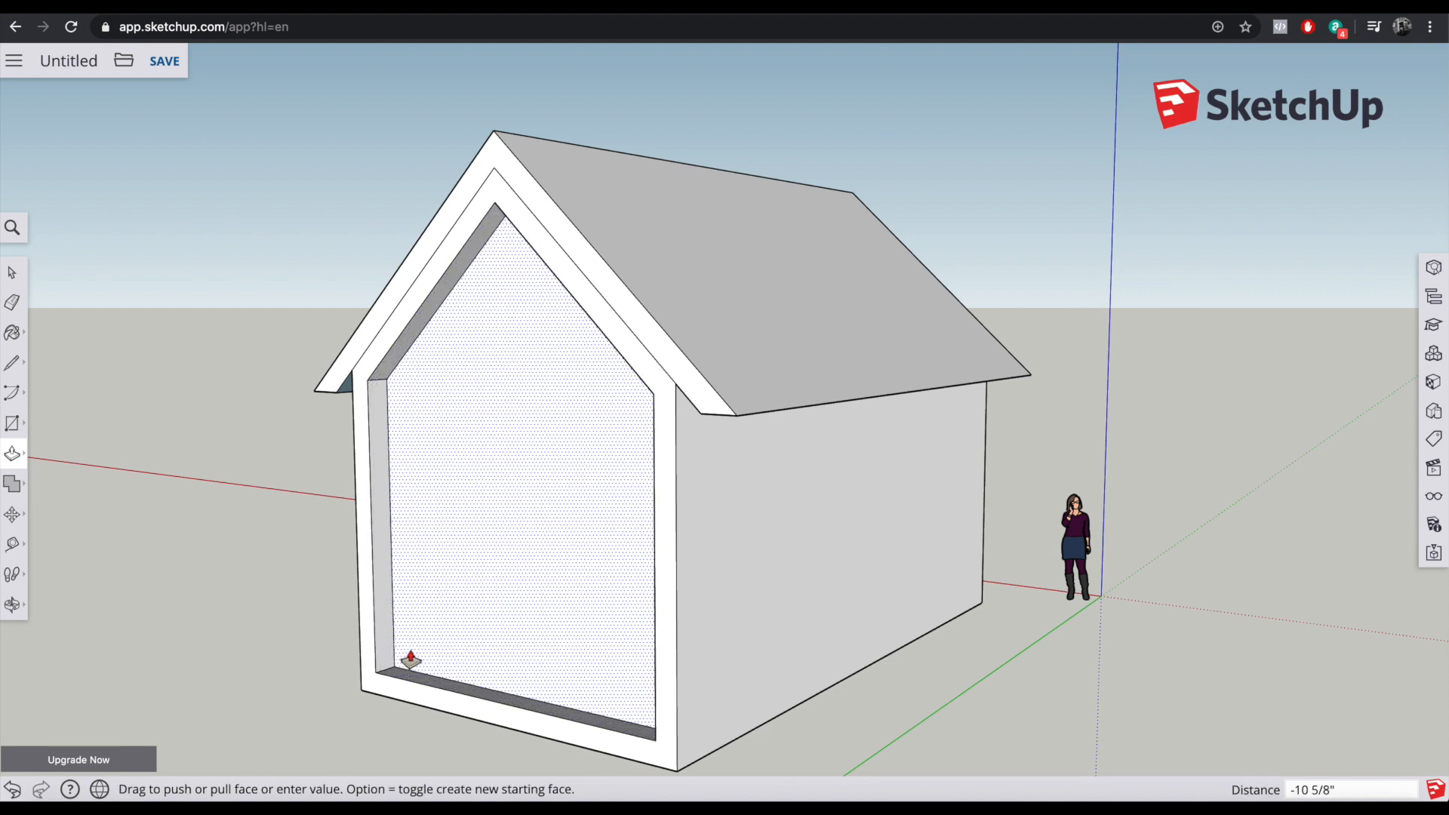
left_click(415, 656)
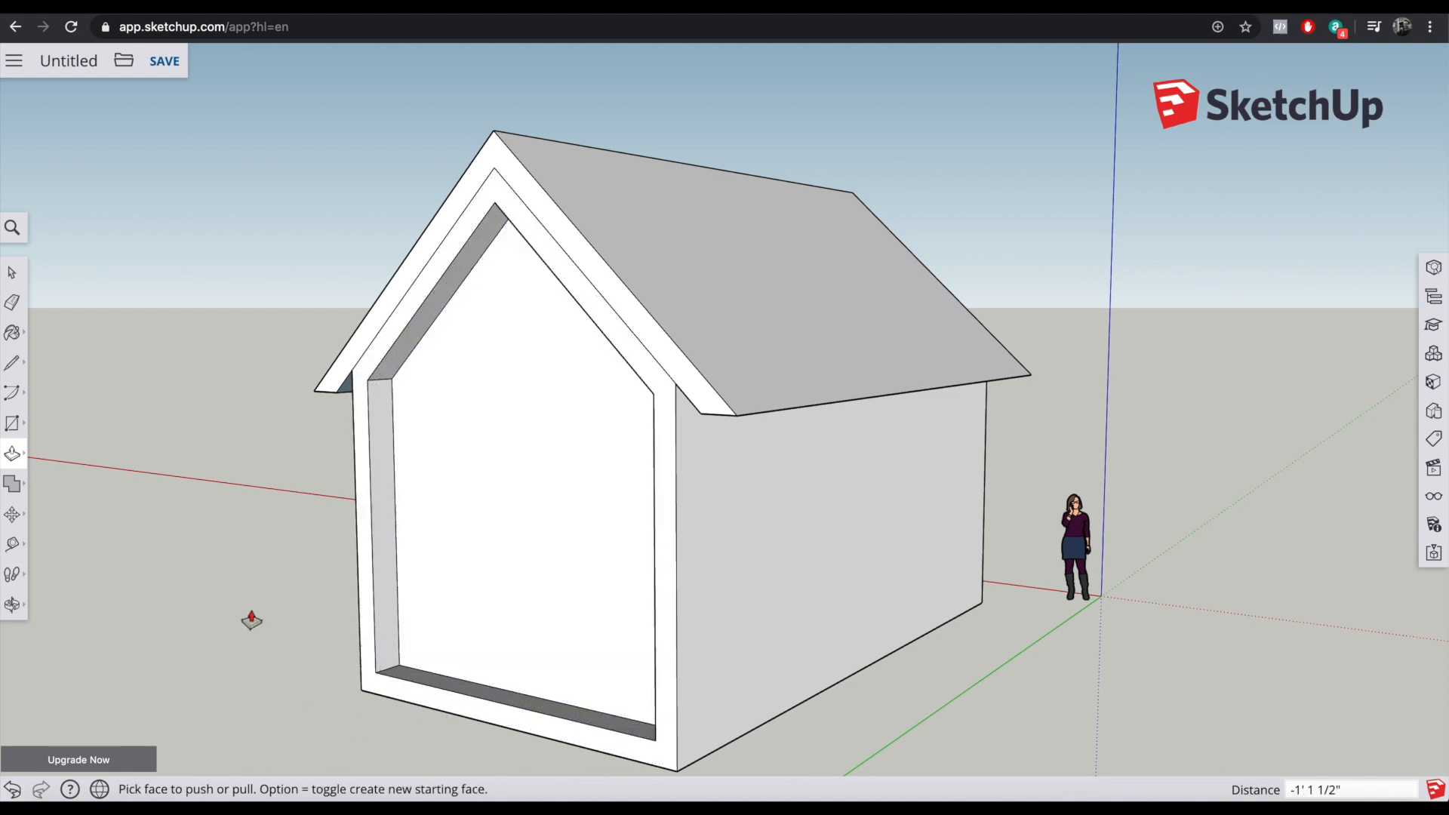
left_click(13, 272)
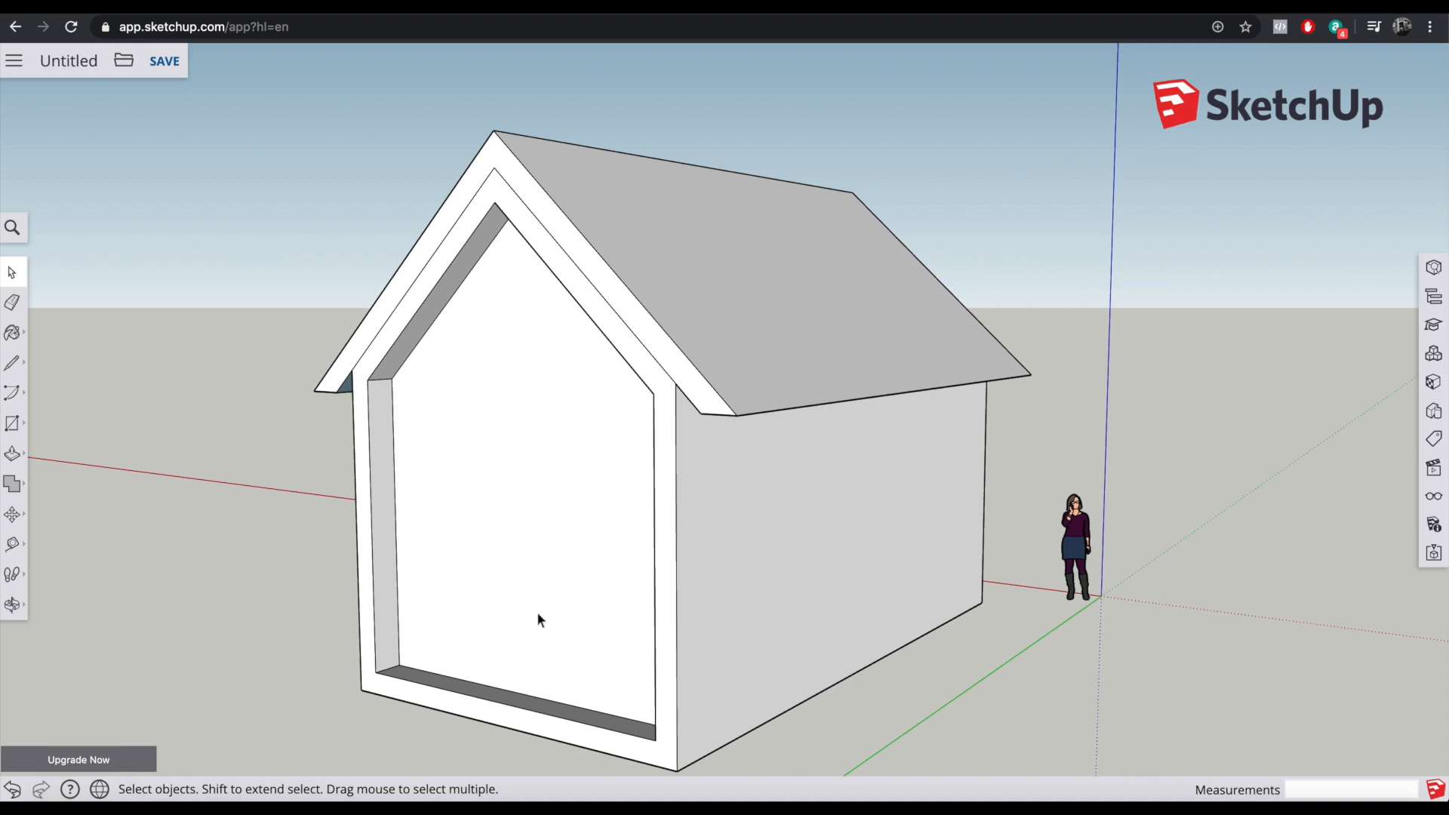
Step: Offset the outline of the front gable wall, on the side facing the scale figure, inward by about 12"
middle_click_drag(1042, 519, 443, 527)
key("o")
left_click_drag(1359, 527, 246, 477)
key("space")
middle_click_drag(999, 502, 582, 557)
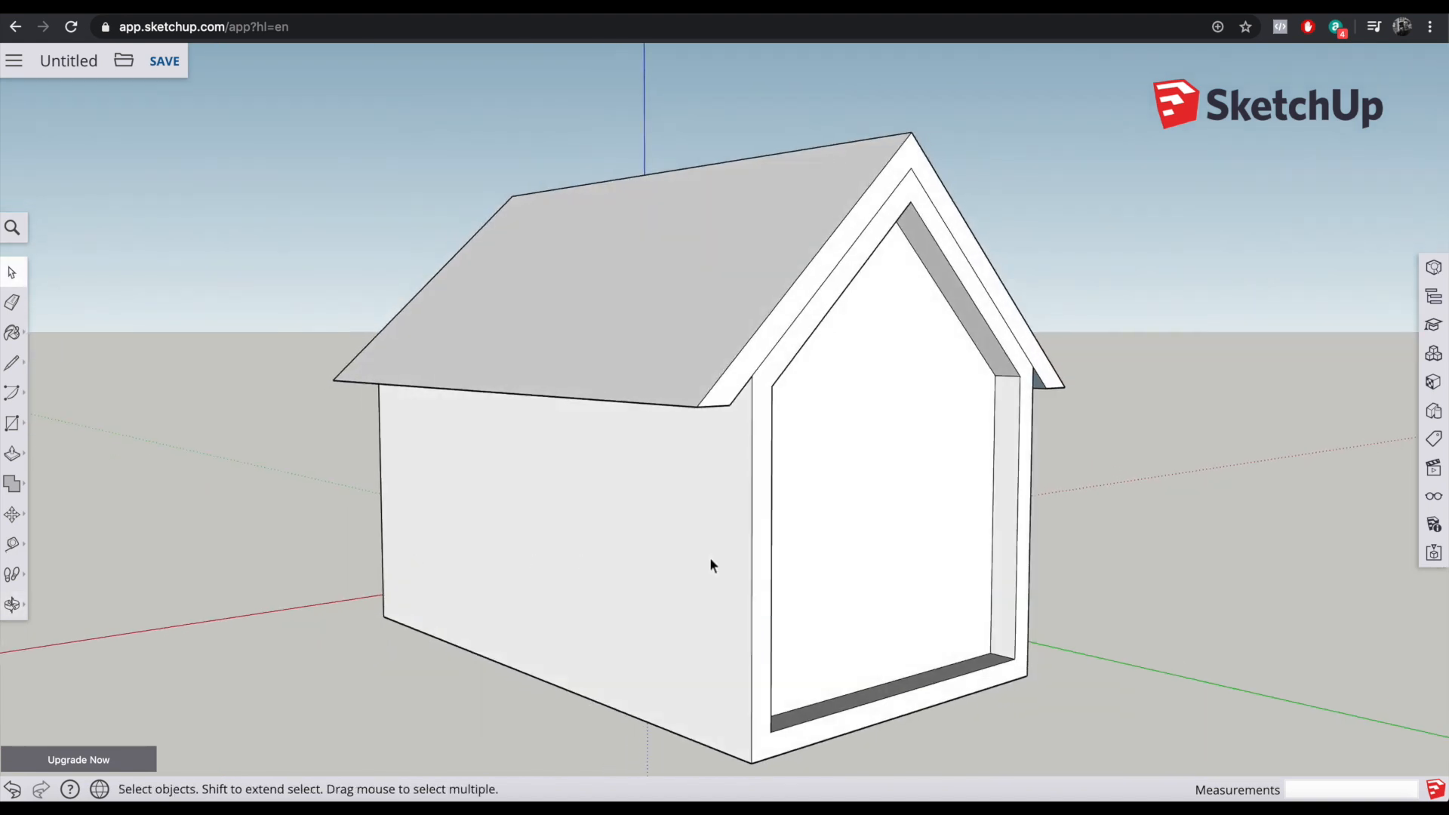
middle_click_drag(907, 569, 424, 604)
scroll(424, 615, "down", 2)
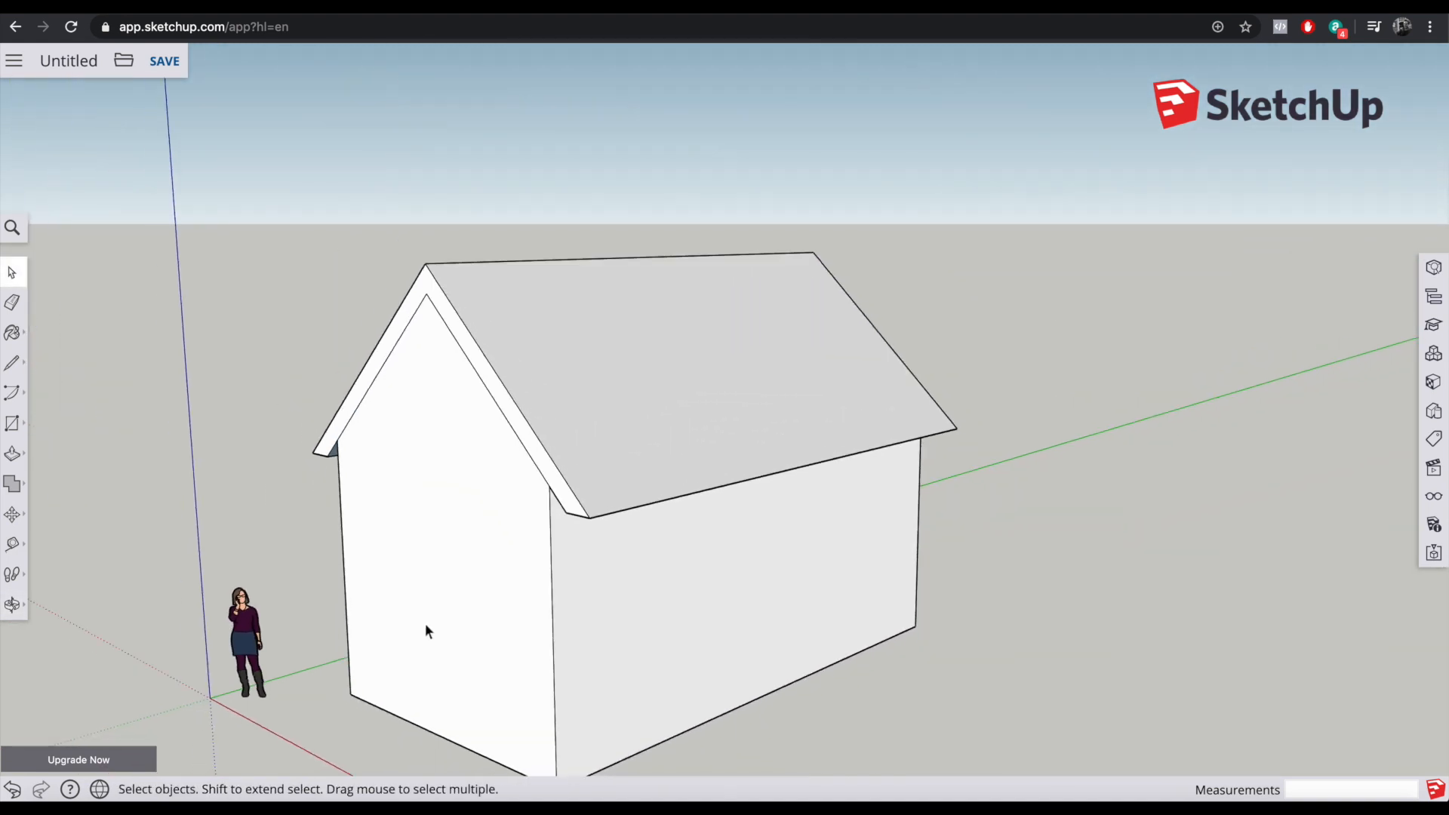
left_click(23, 470)
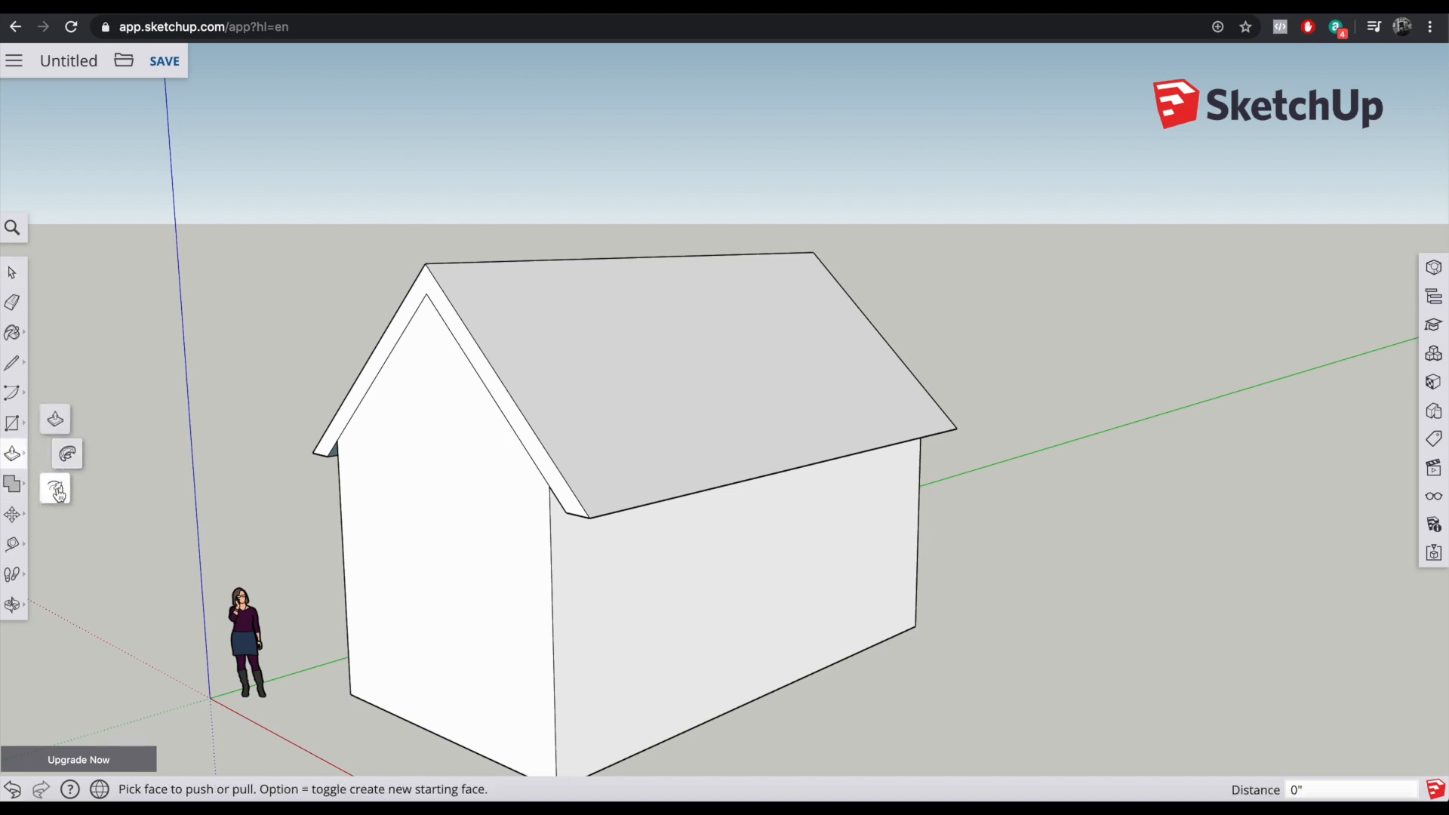
left_click(57, 491)
left_click(383, 541)
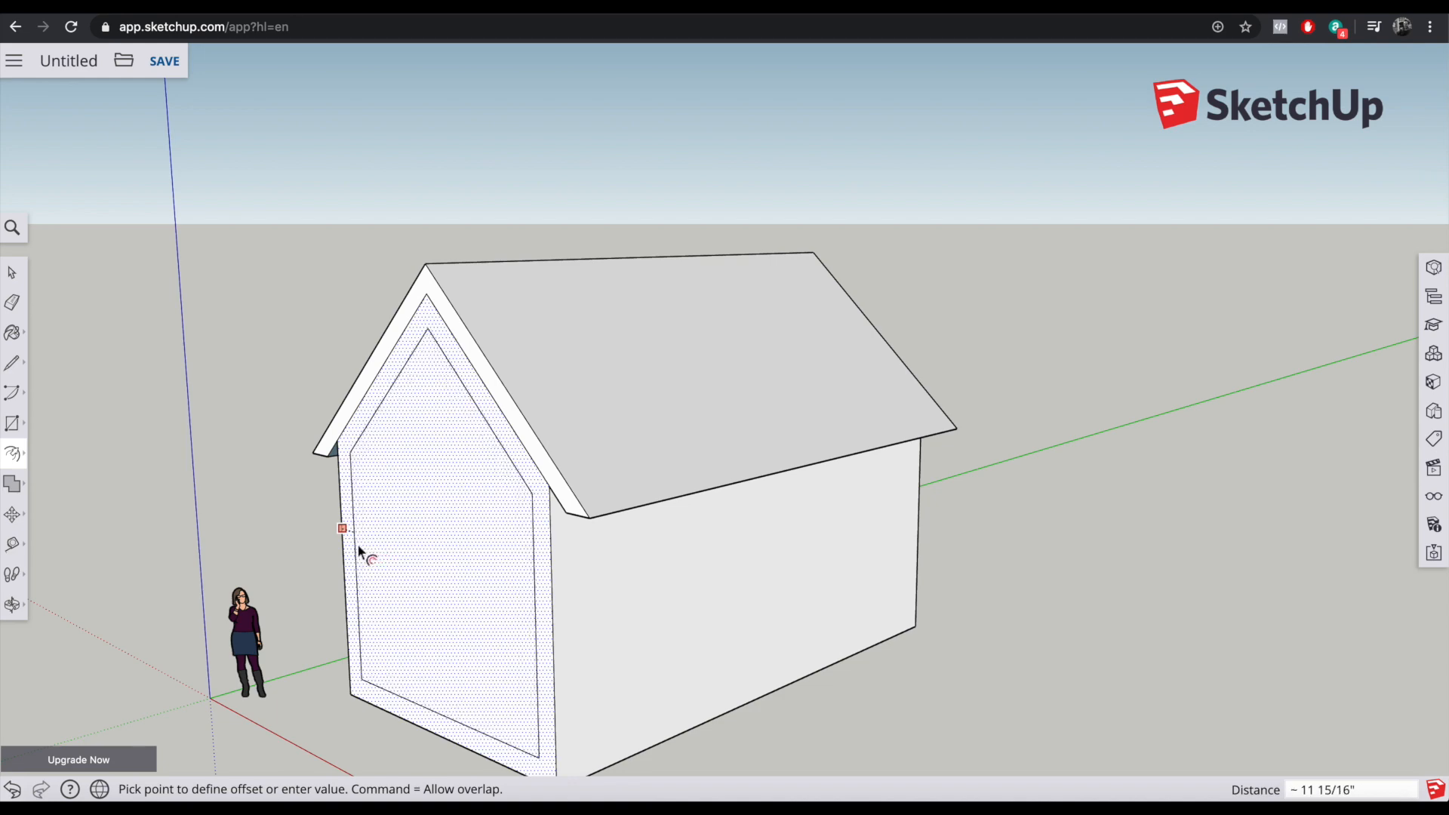
left_click(358, 544)
Step: Push the inset face of the front gable wall inward to form a recess about 1' 4 3/4" deep
middle_click_drag(1007, 520, 139, 499)
middle_click_drag(910, 515, 740, 569)
scroll(744, 581, "down", 1)
scroll(804, 589, "up", 3)
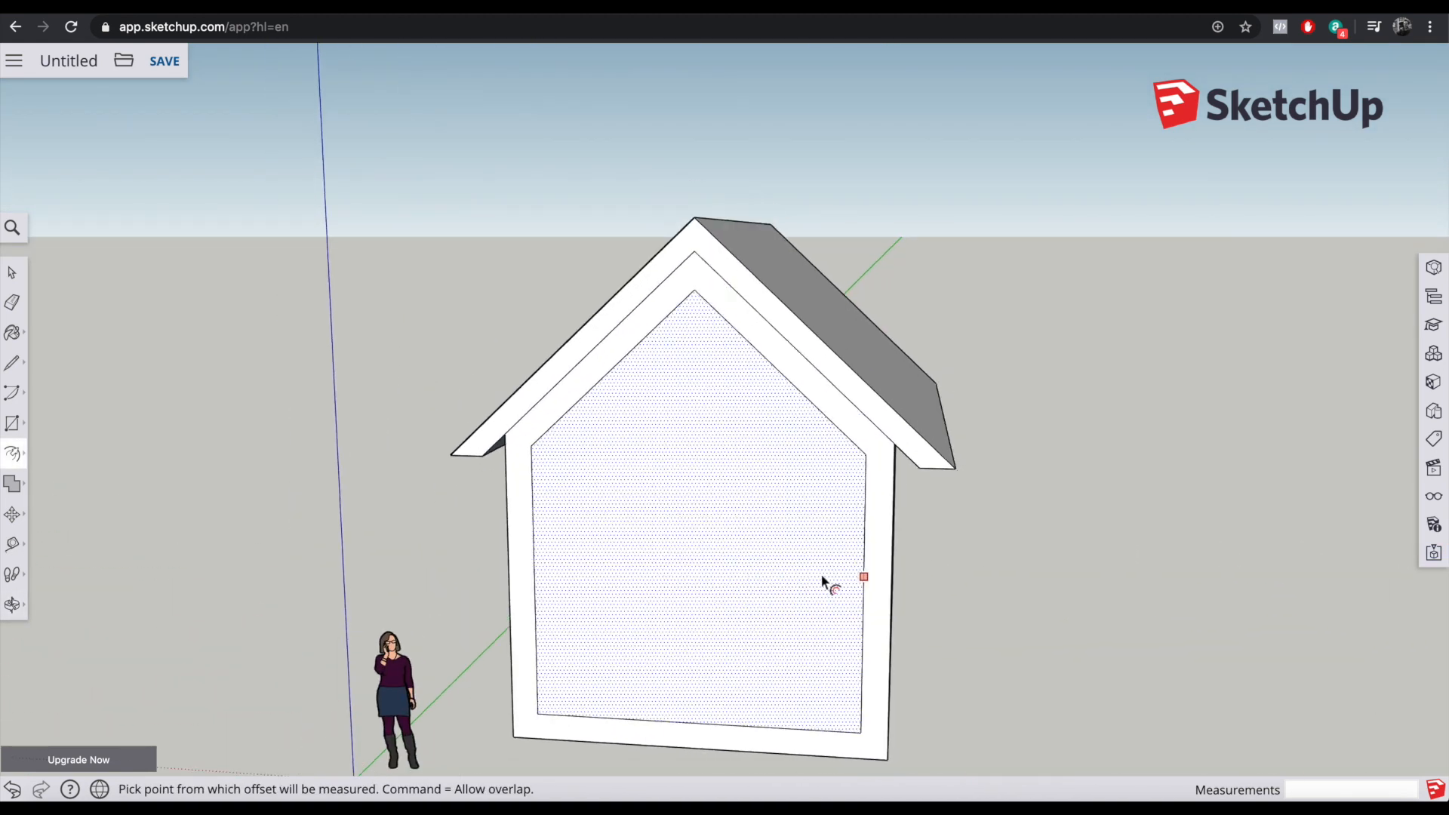
key("Escape")
middle_click_drag(971, 688, 867, 615)
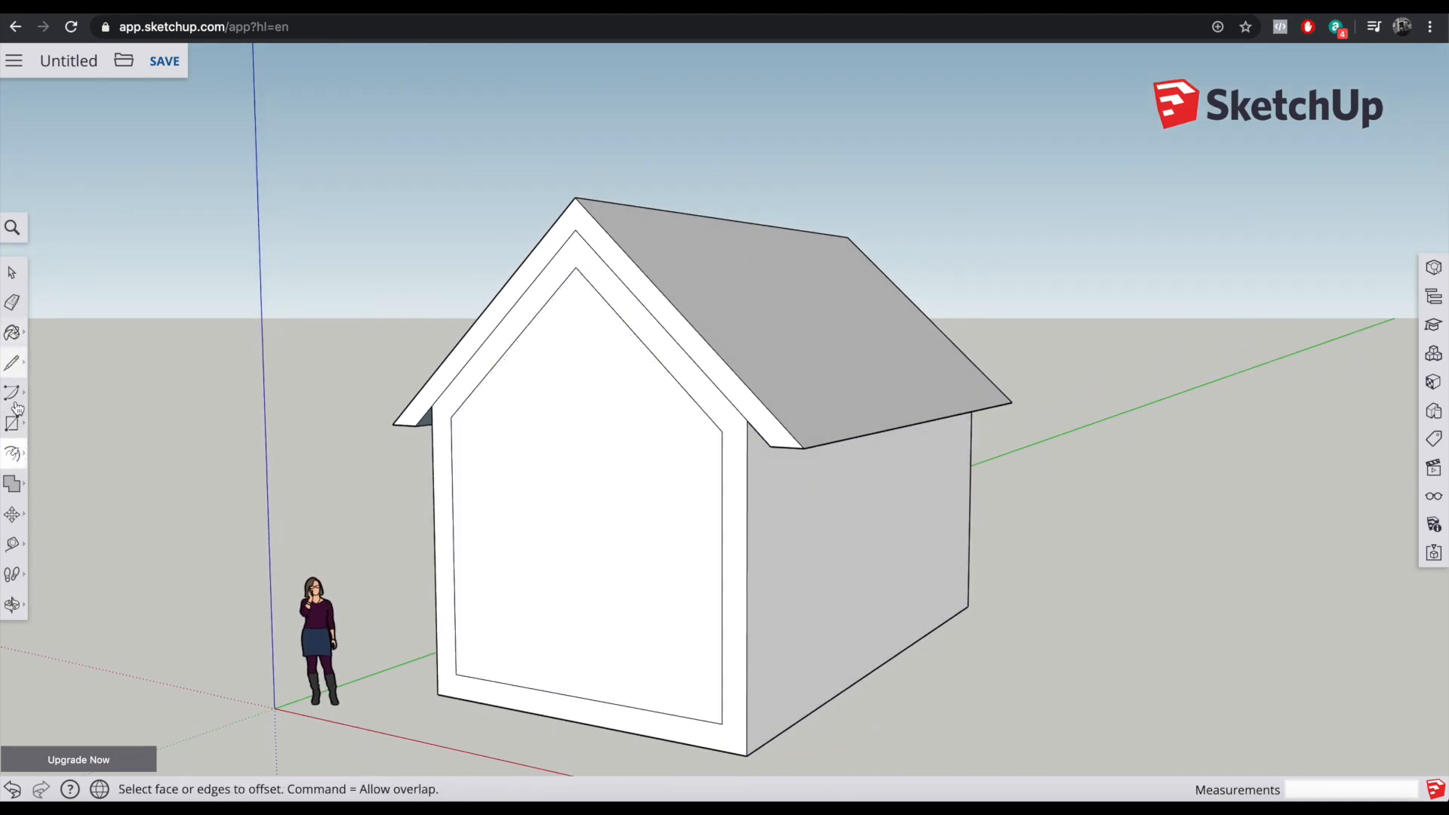
left_click(12, 453)
left_click(56, 421)
left_click_drag(477, 683, 492, 668)
left_click(12, 273)
Step: Draw a door rectangle about 2' 7 3/8" by 5' 4 1/4" on the recessed front wall, standing on the ledge near the scale figure
middle_click_drag(277, 424, 410, 458)
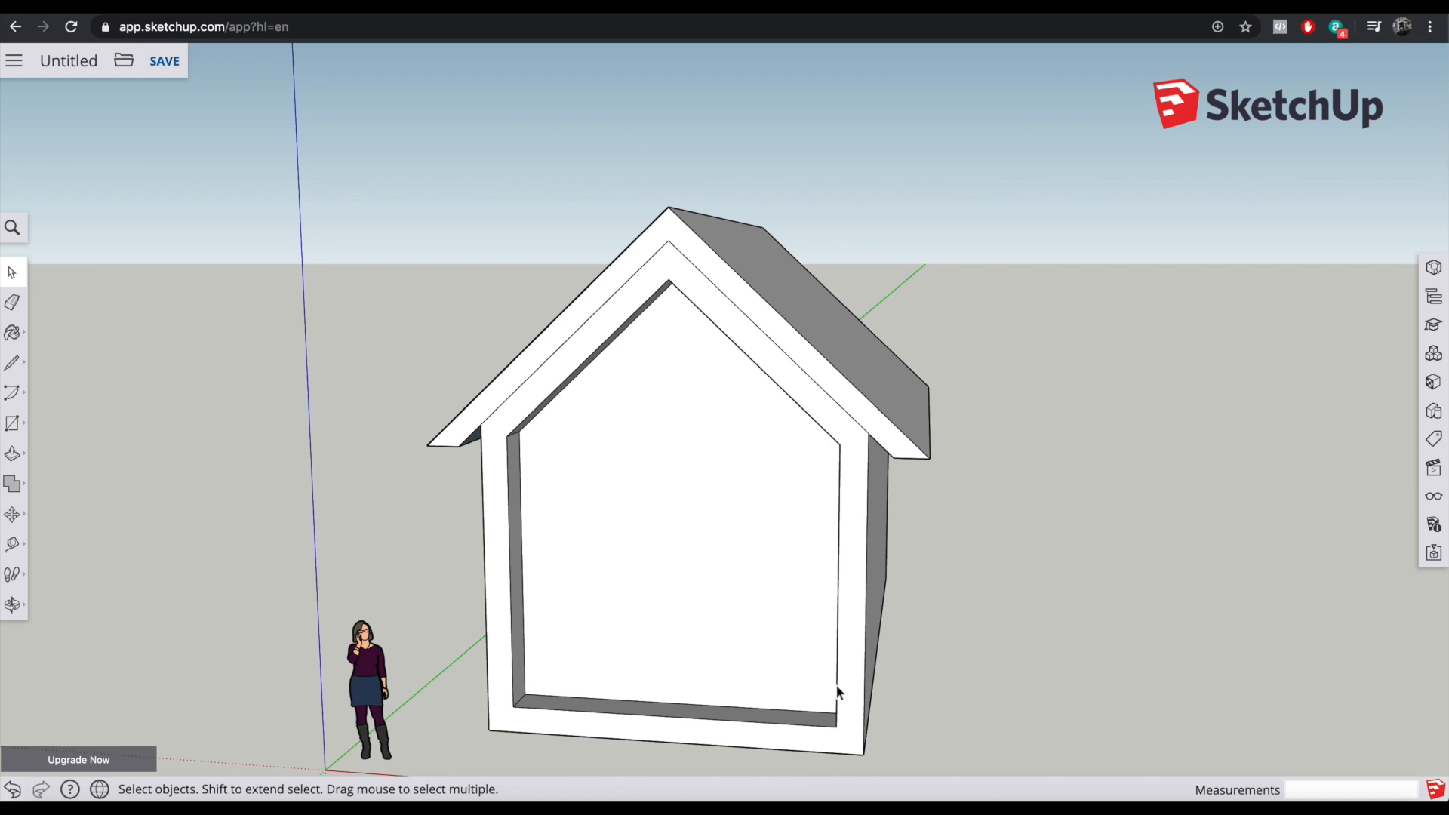
middle_click_drag(953, 633, 767, 617)
scroll(498, 682, "down", 1)
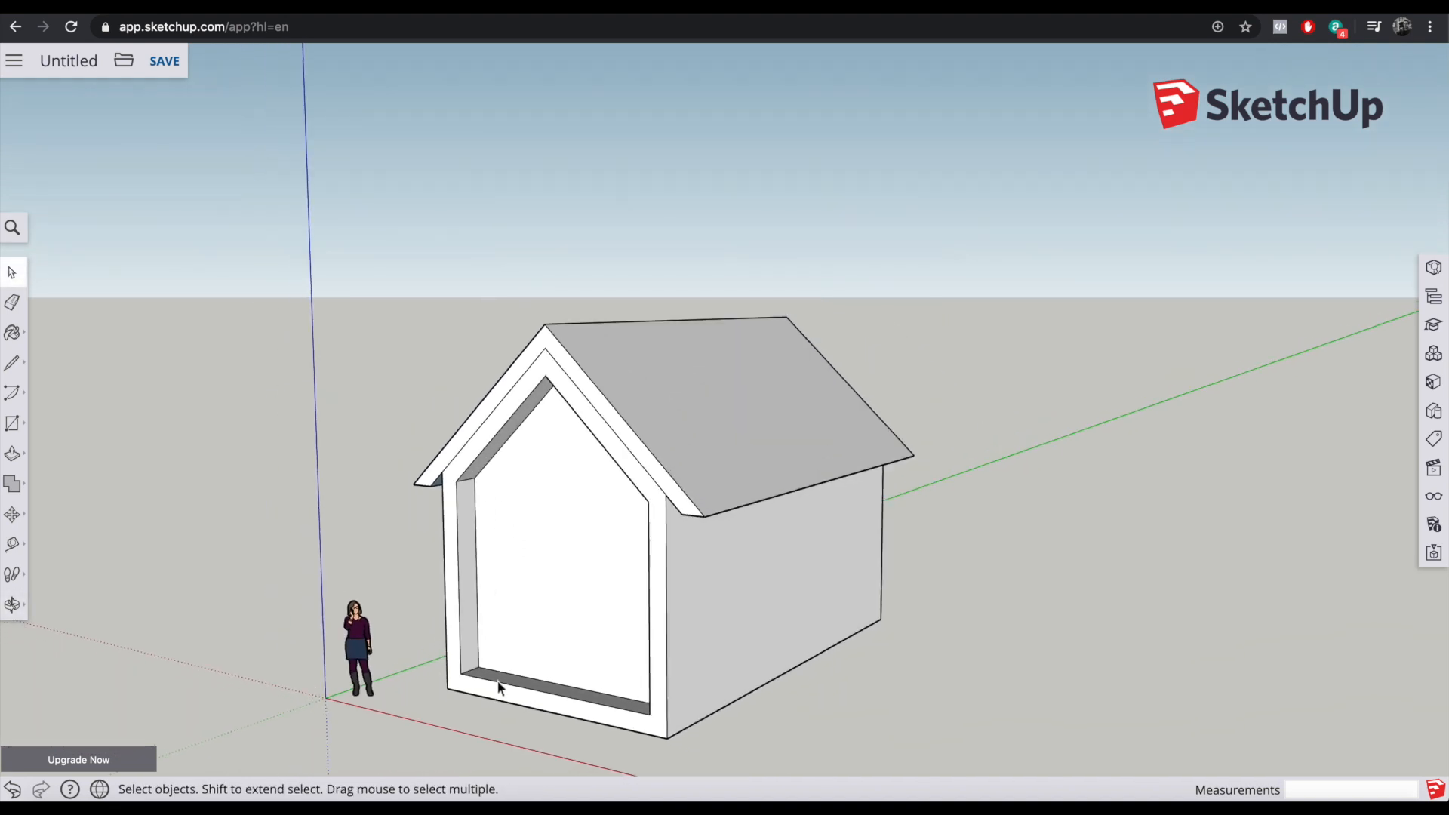
scroll(499, 685, "up", 3)
scroll(450, 647, "up", 4)
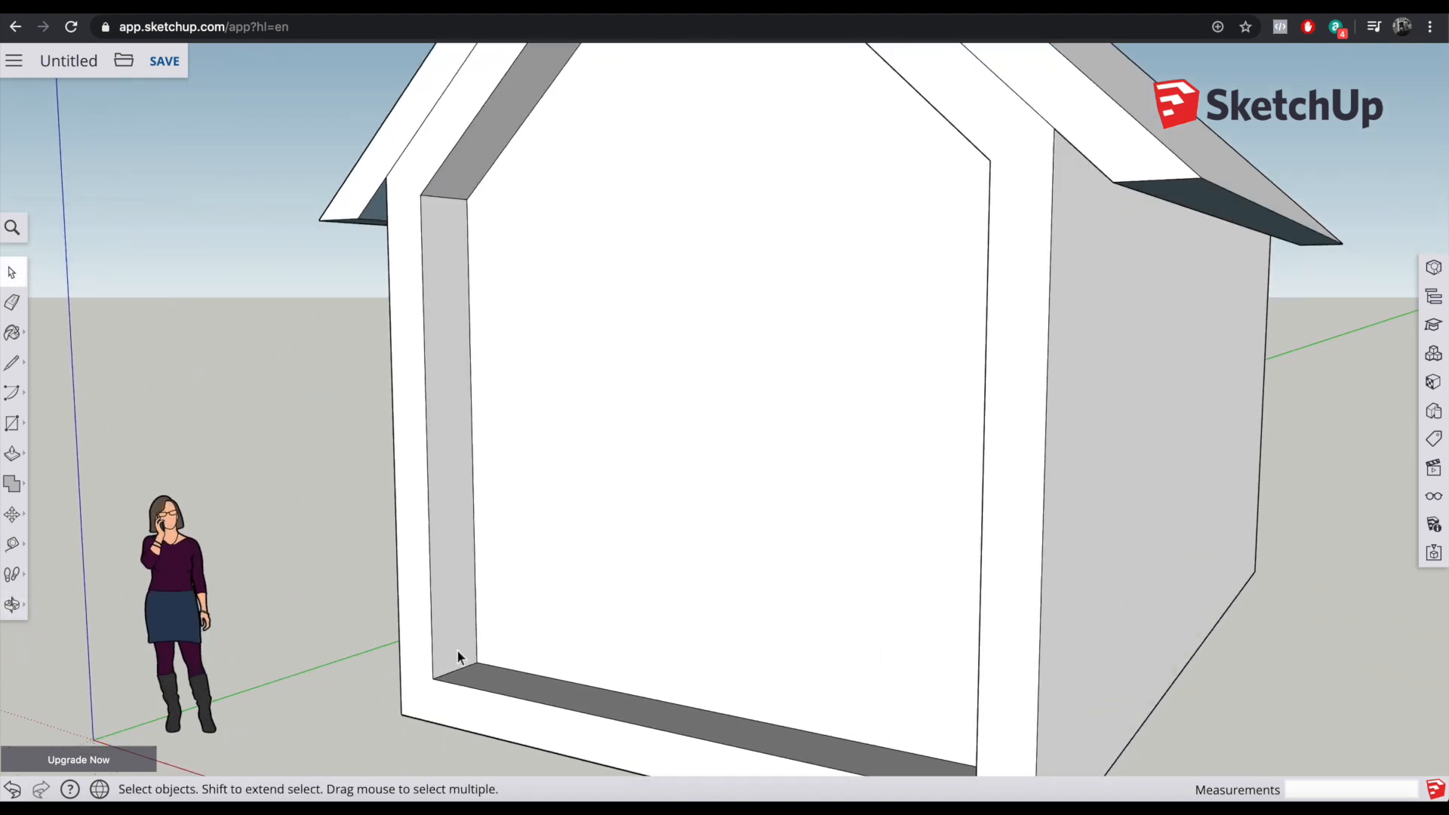
scroll(526, 662, "up", 2)
scroll(524, 666, "down", 3)
middle_click_drag(522, 665, 621, 635)
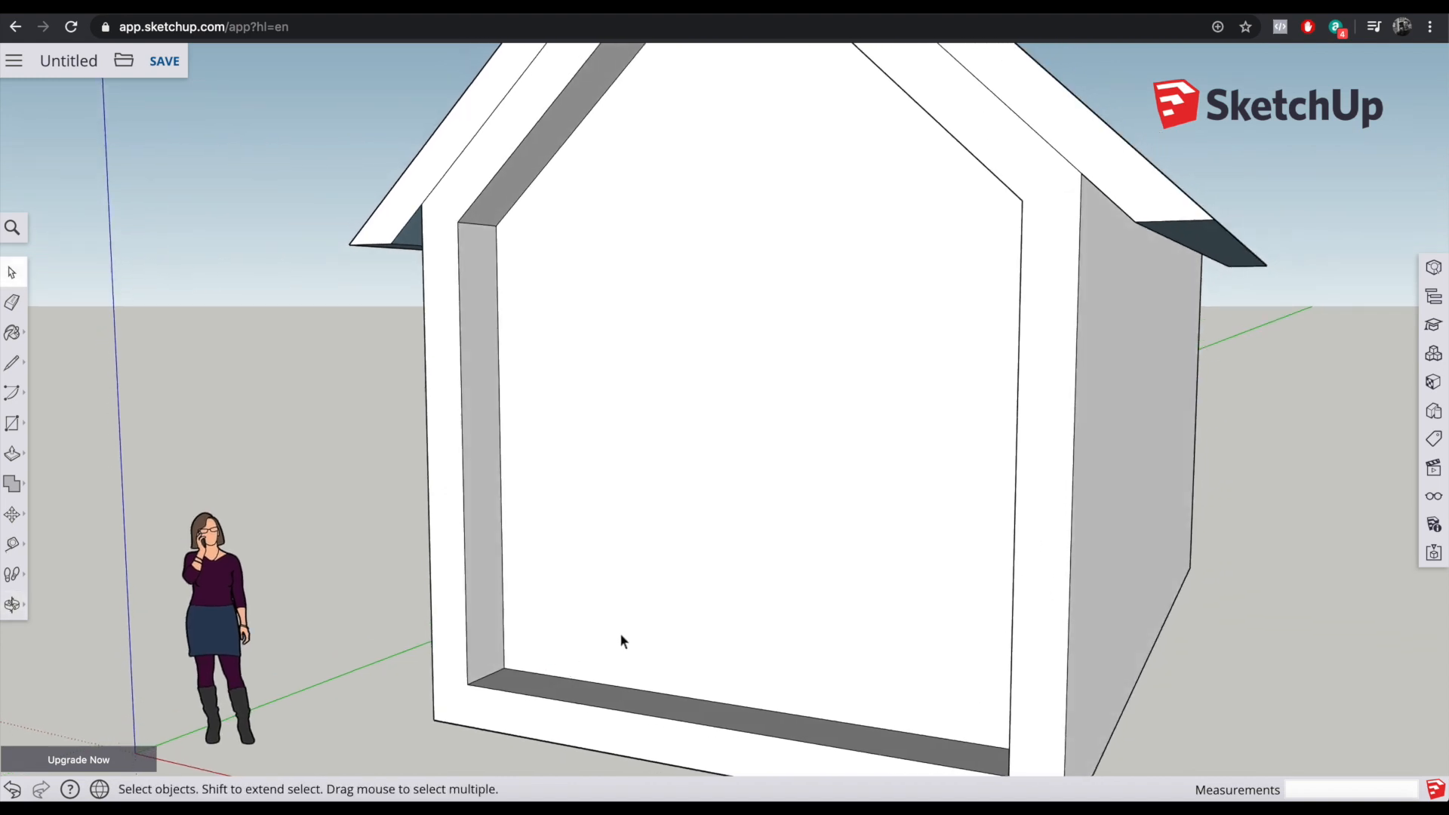
left_click(12, 423)
left_click(59, 355)
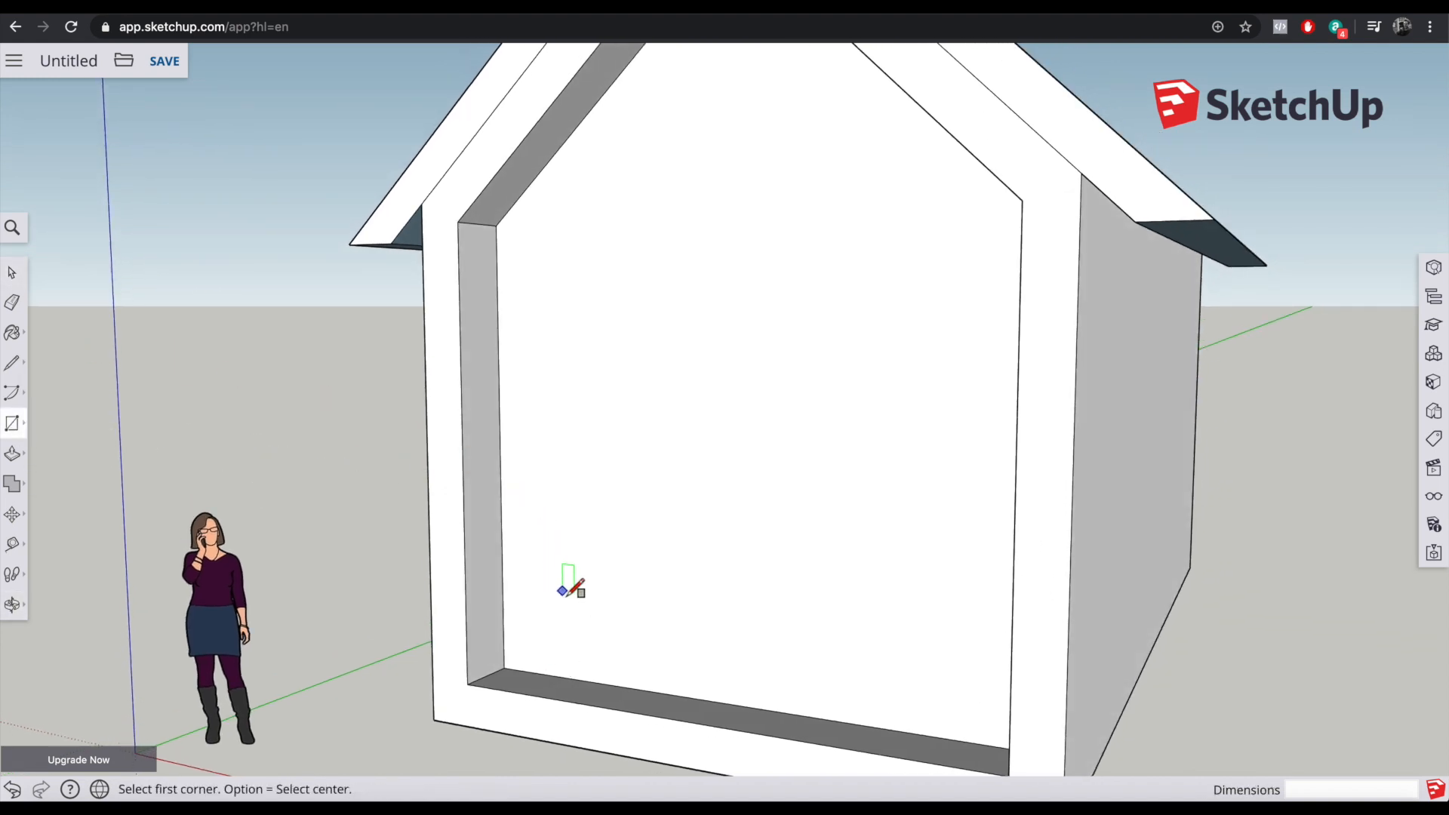
left_click(552, 675)
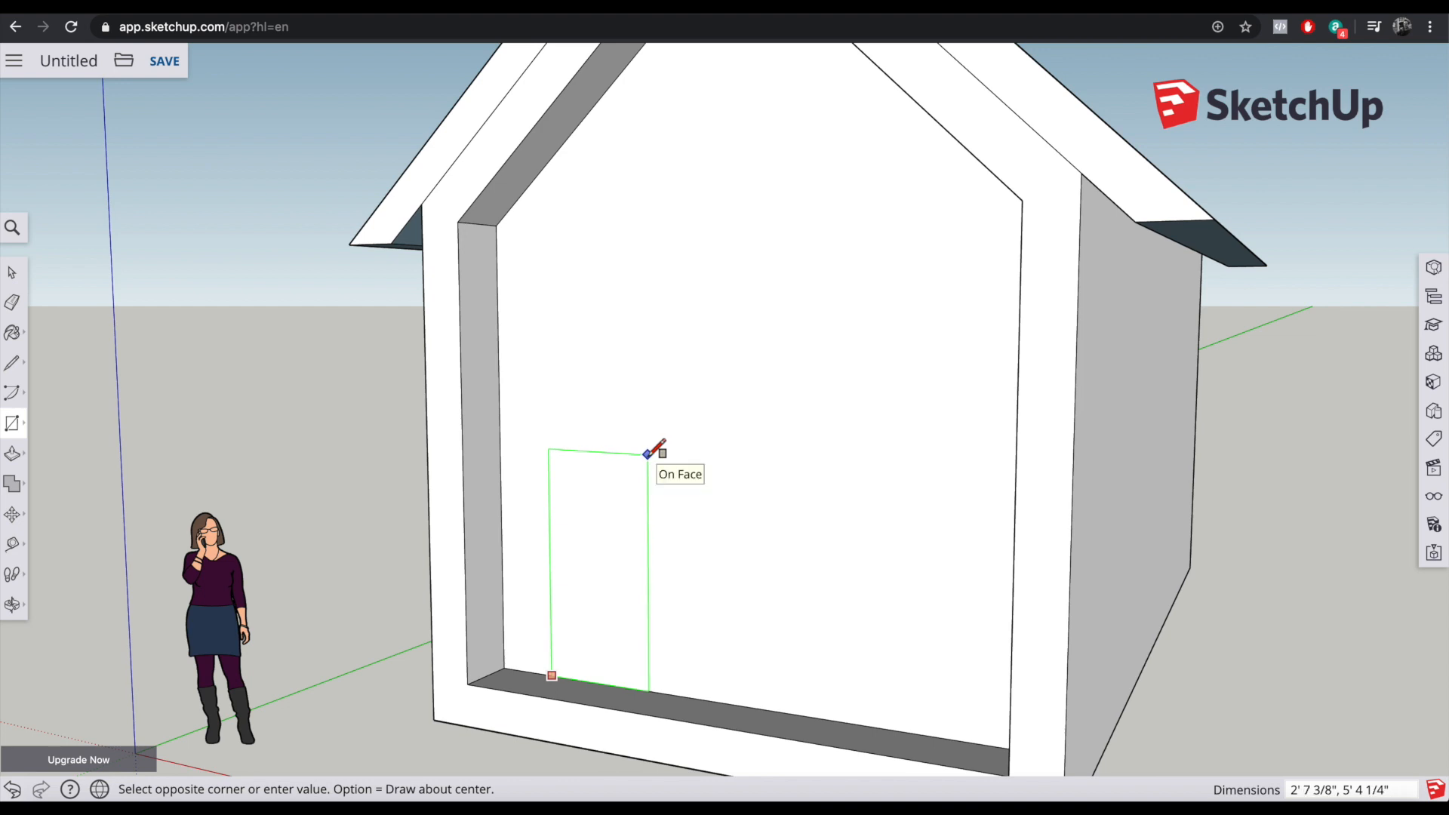
left_click(648, 454)
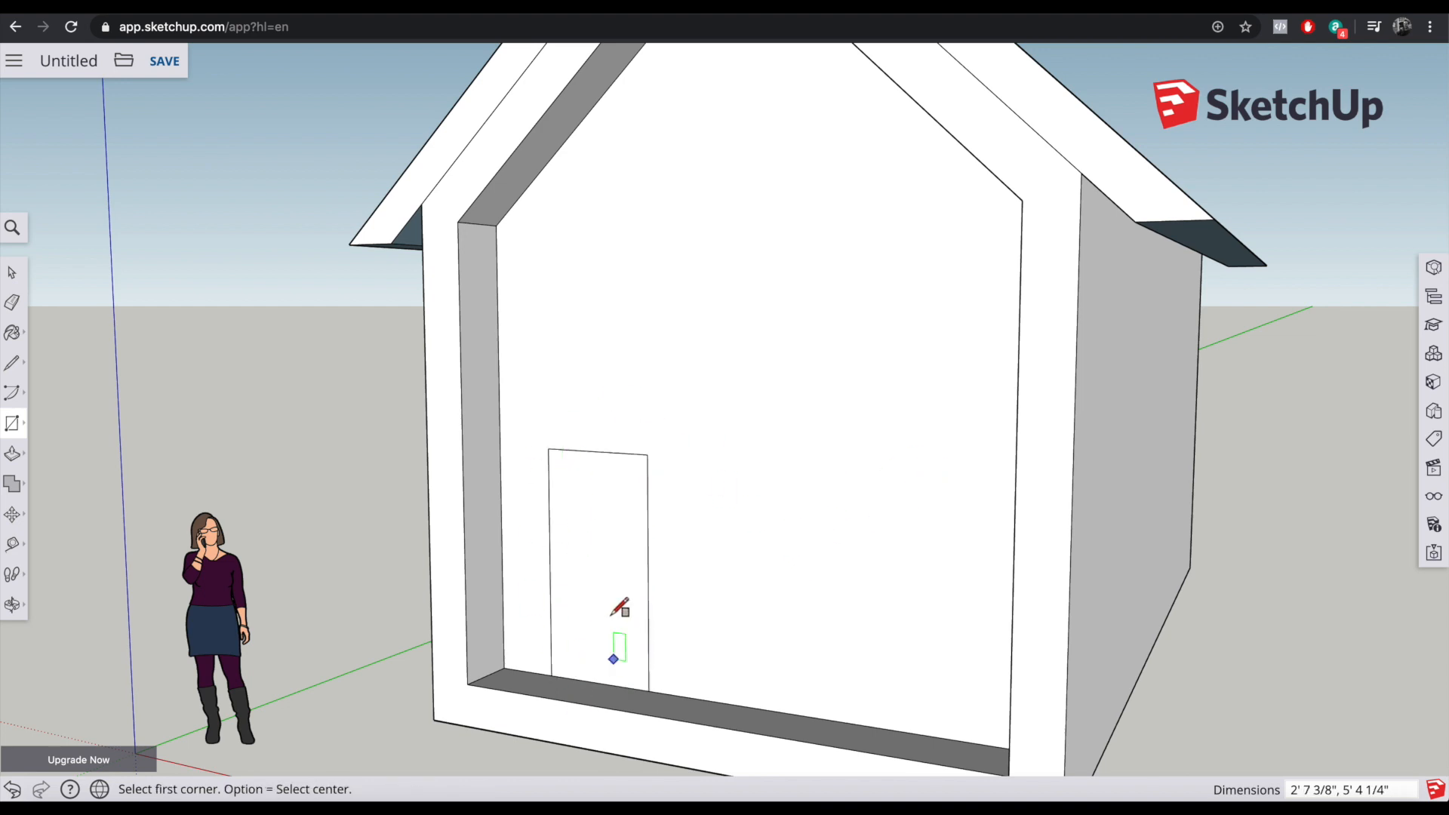
Step: Draw a rectangle about 2' 7 5/16" by 1' 4 3/4" across the ledge directly in front of the door outline
middle_click_drag(609, 619, 631, 567)
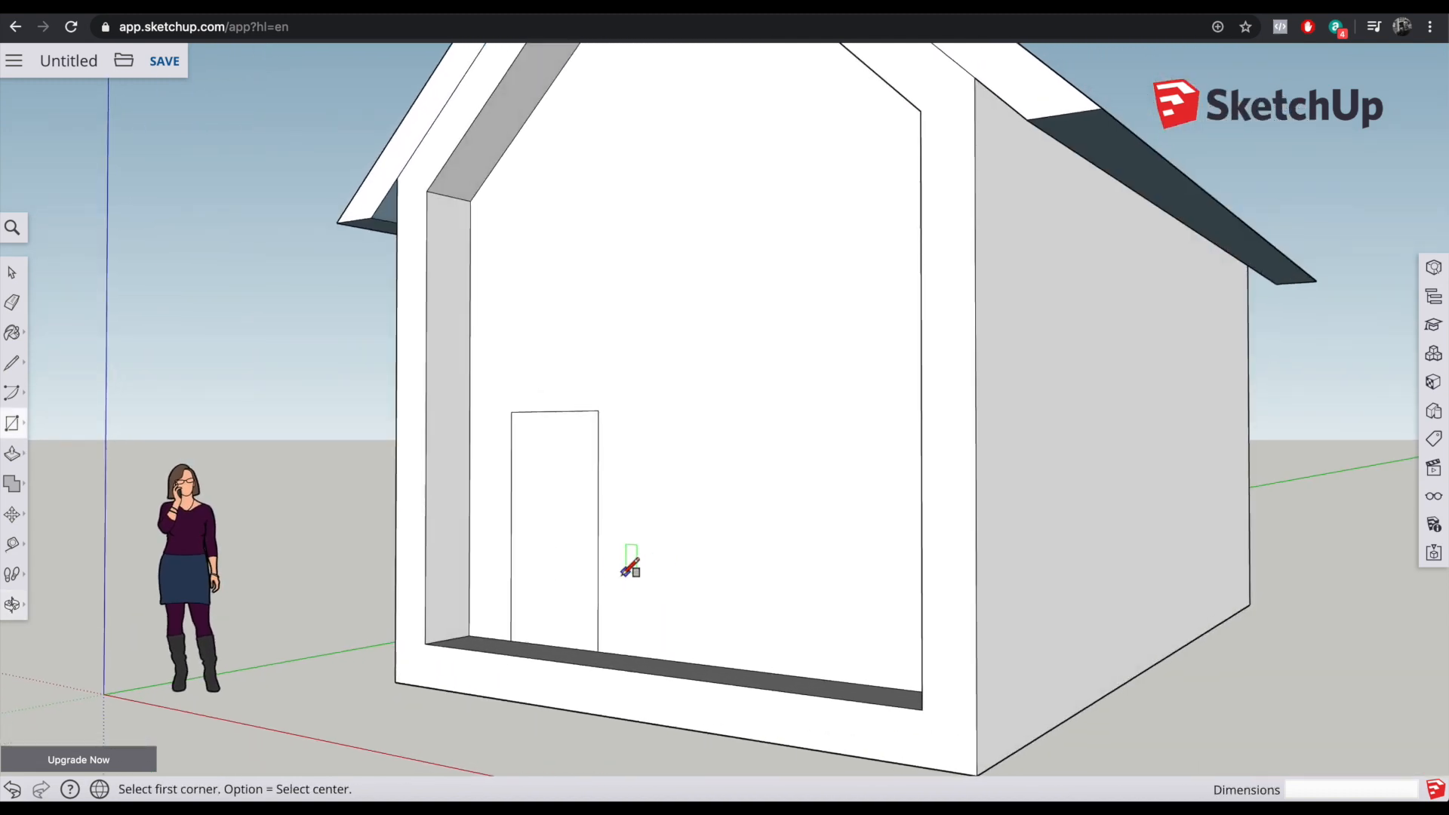
middle_click_drag(534, 574, 501, 592)
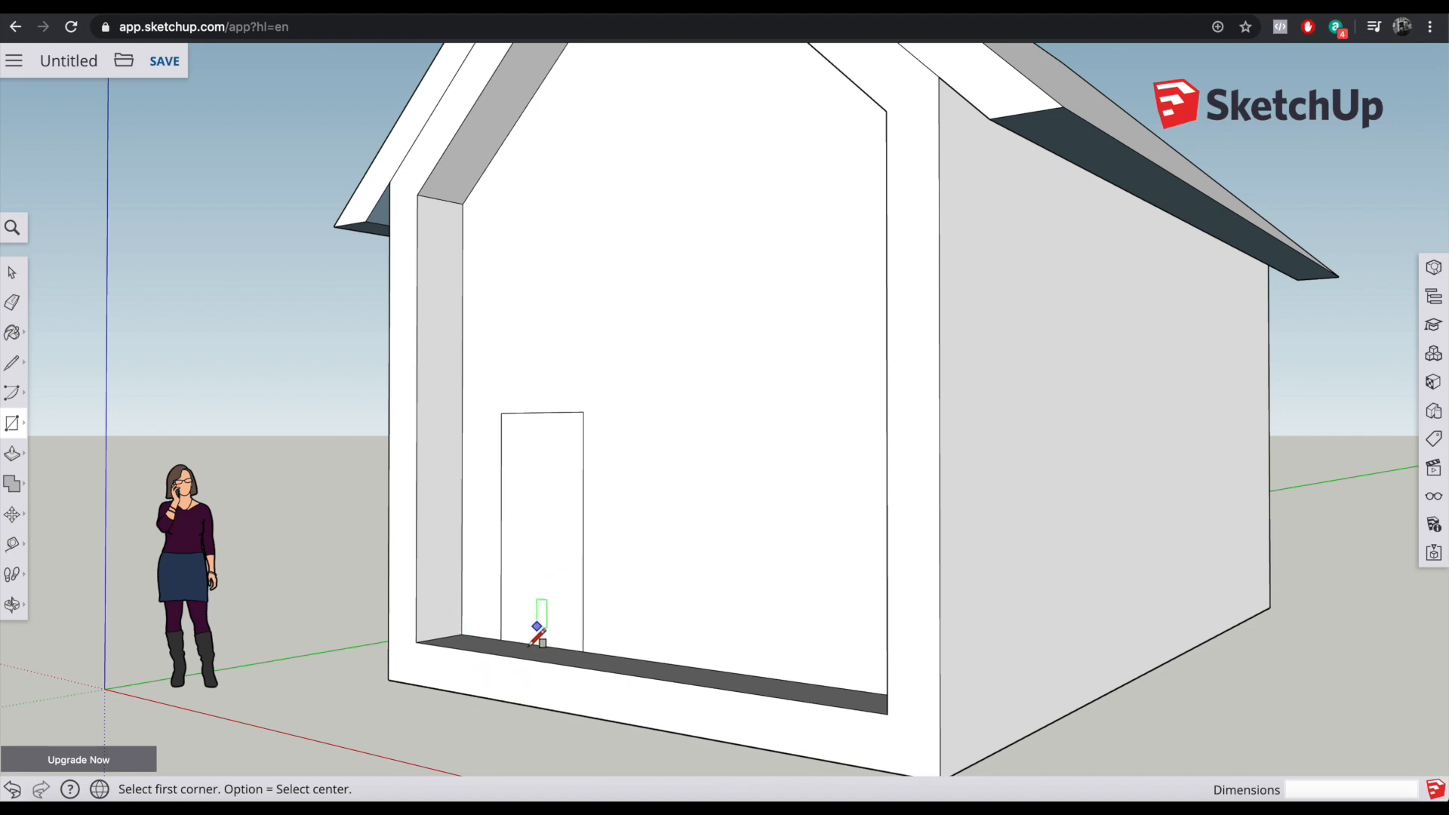
middle_click_drag(495, 596, 738, 728)
scroll(737, 727, "up", 5)
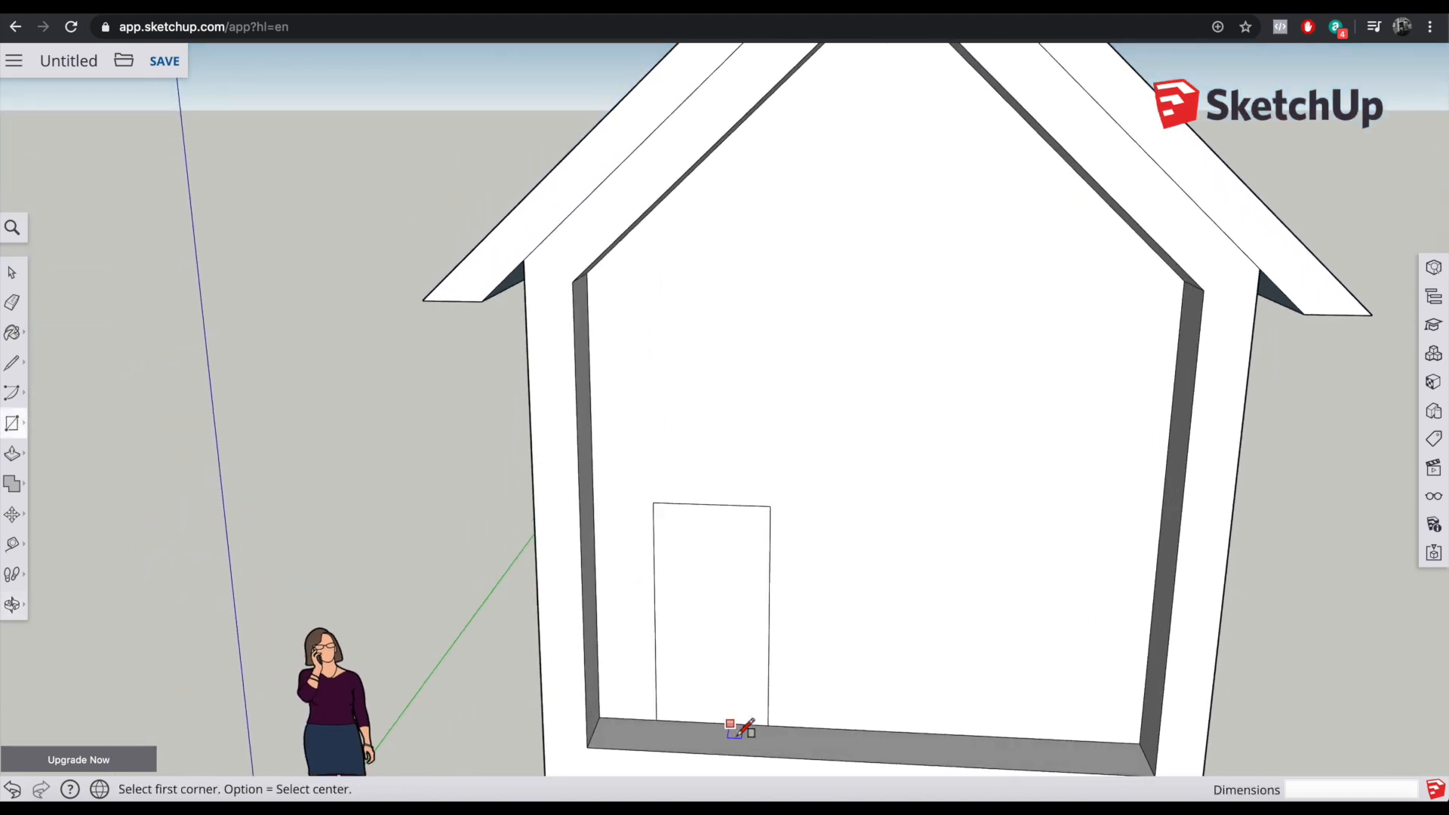
scroll(736, 721, "down", 10)
scroll(728, 754, "up", 8)
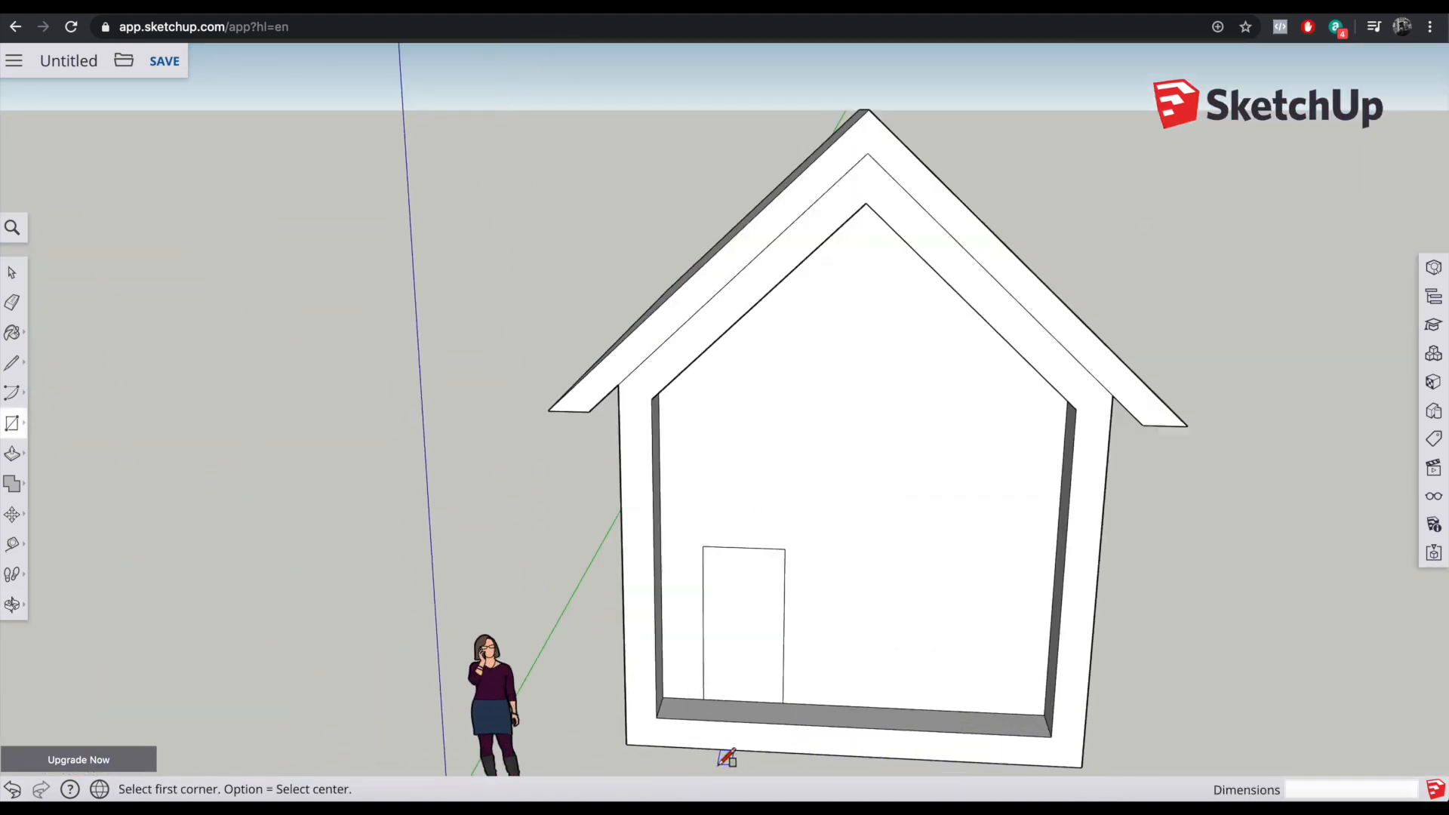
left_click(682, 634)
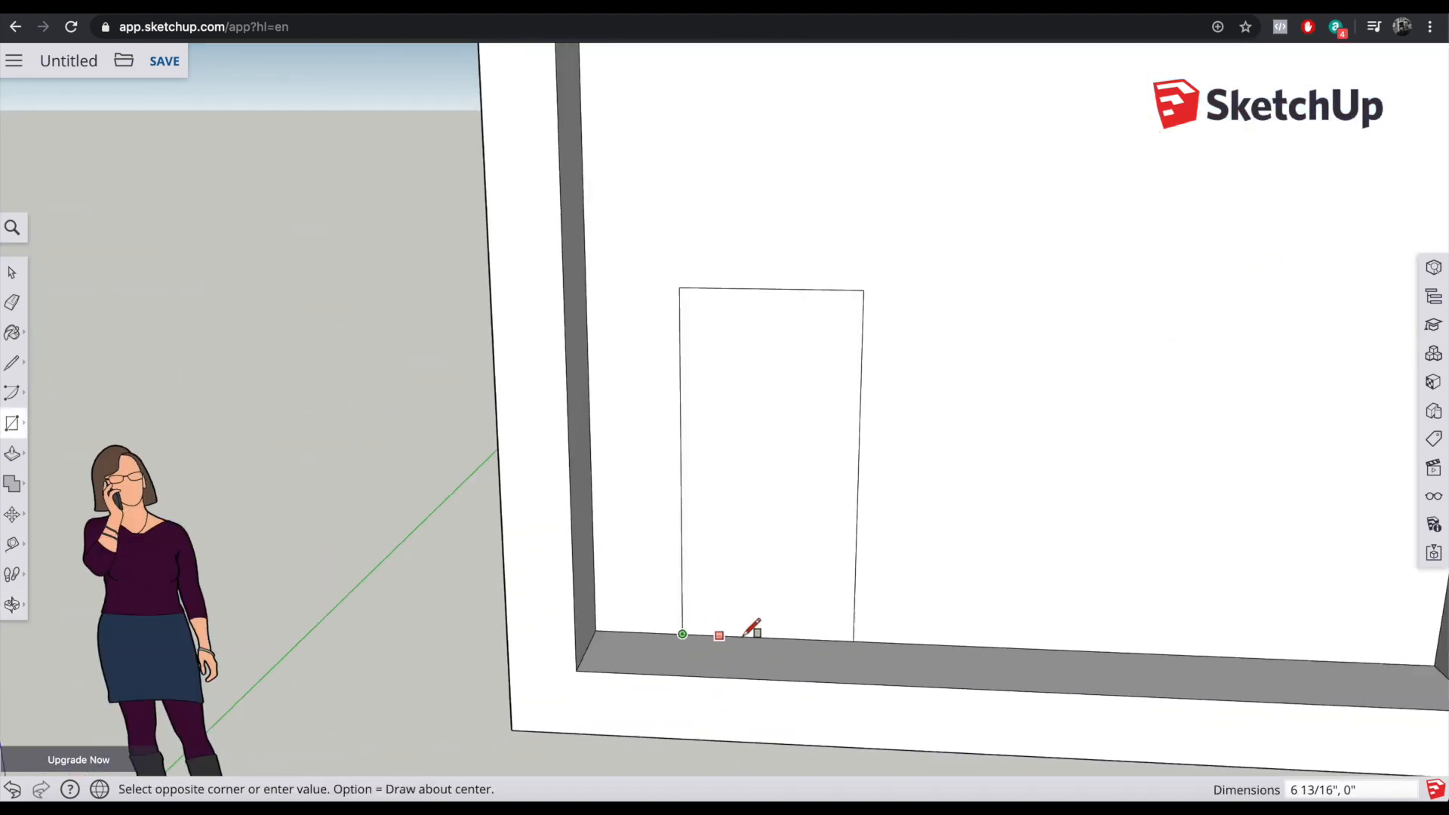
middle_click_drag(804, 641, 802, 767)
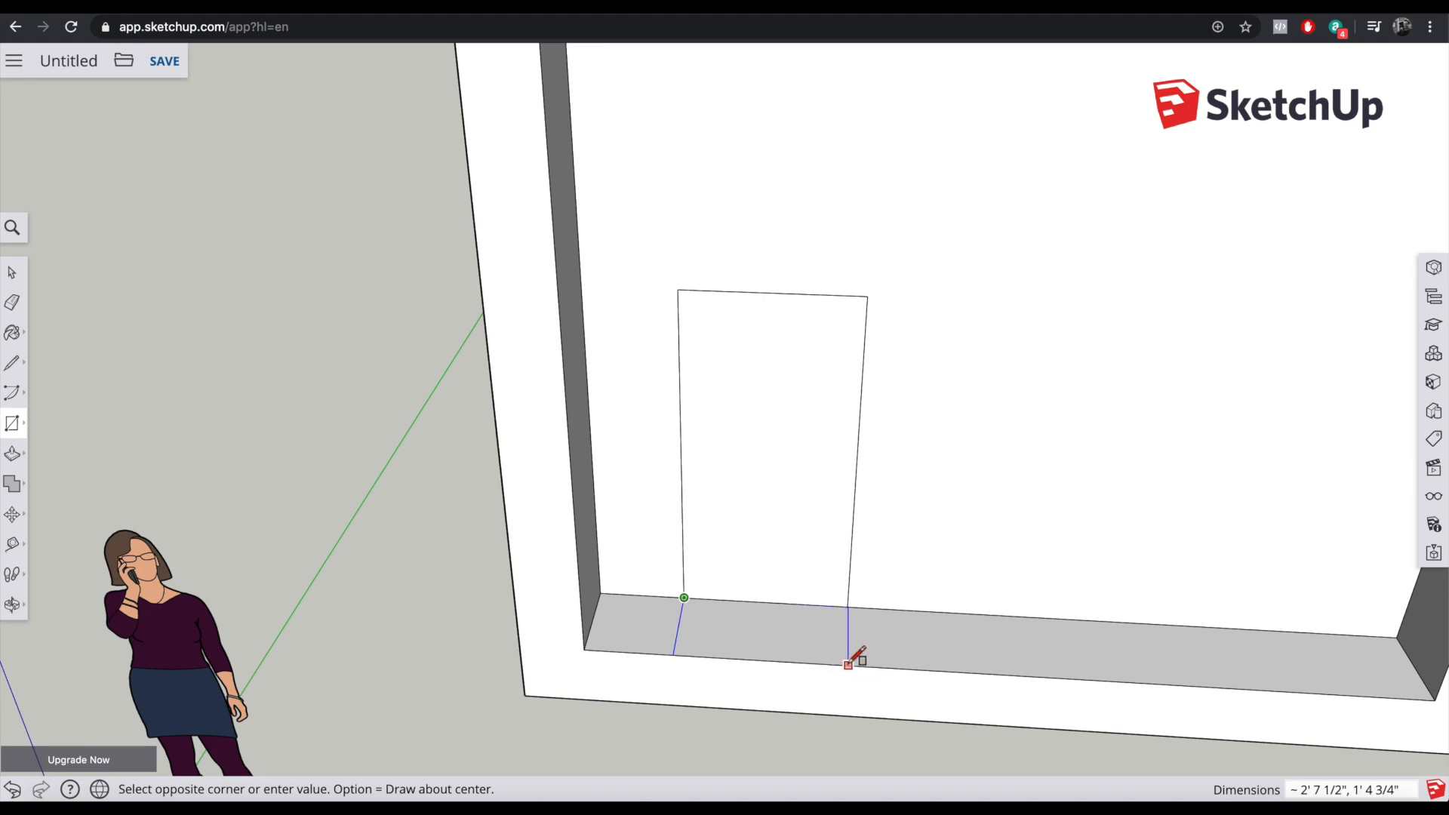
left_click(847, 665)
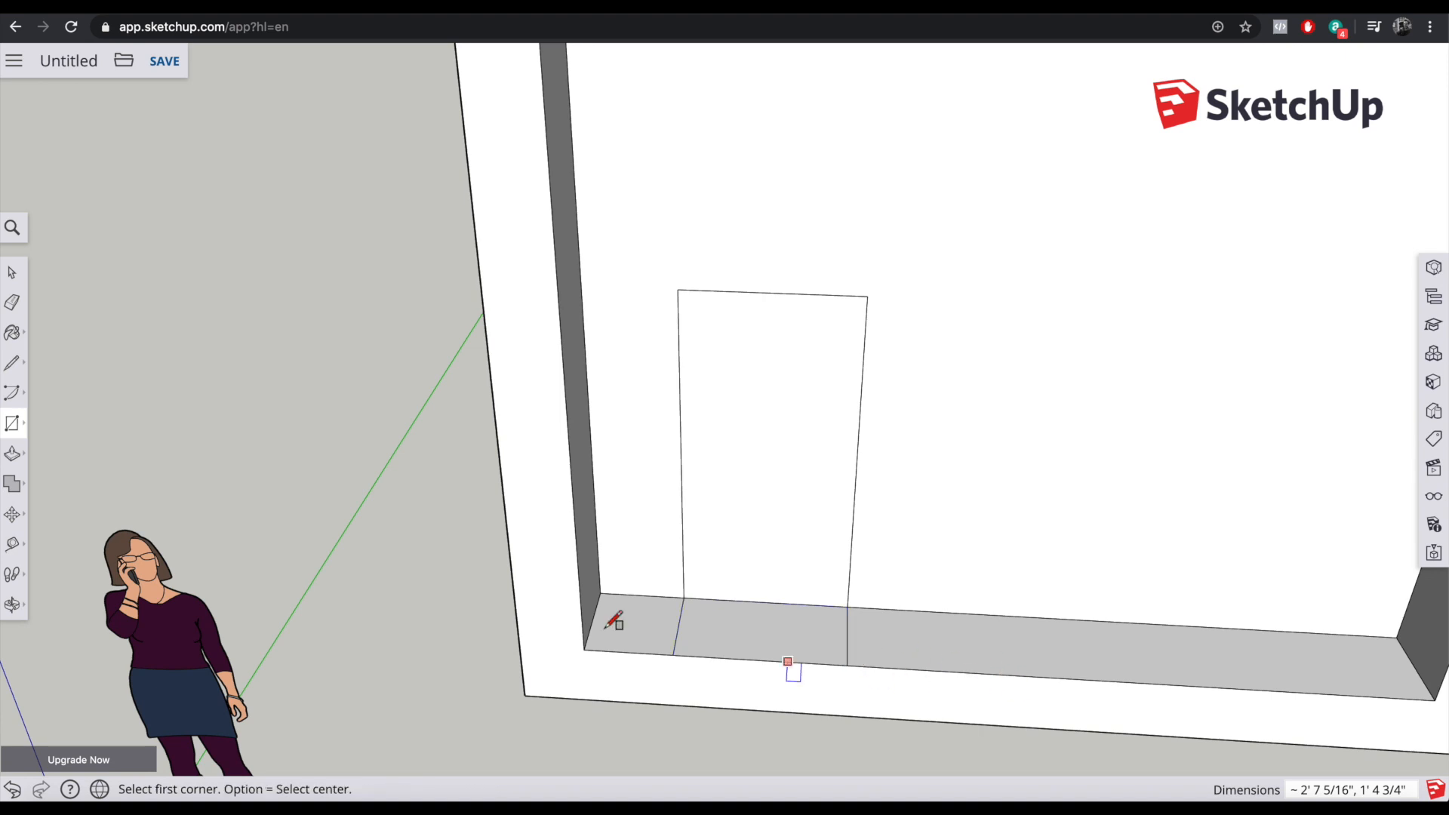
Step: Push the ledge rectangle in front of the door down about 11 15/16" to cut an entrance gap to ground level
left_click(12, 453)
left_click_drag(704, 643, 729, 708)
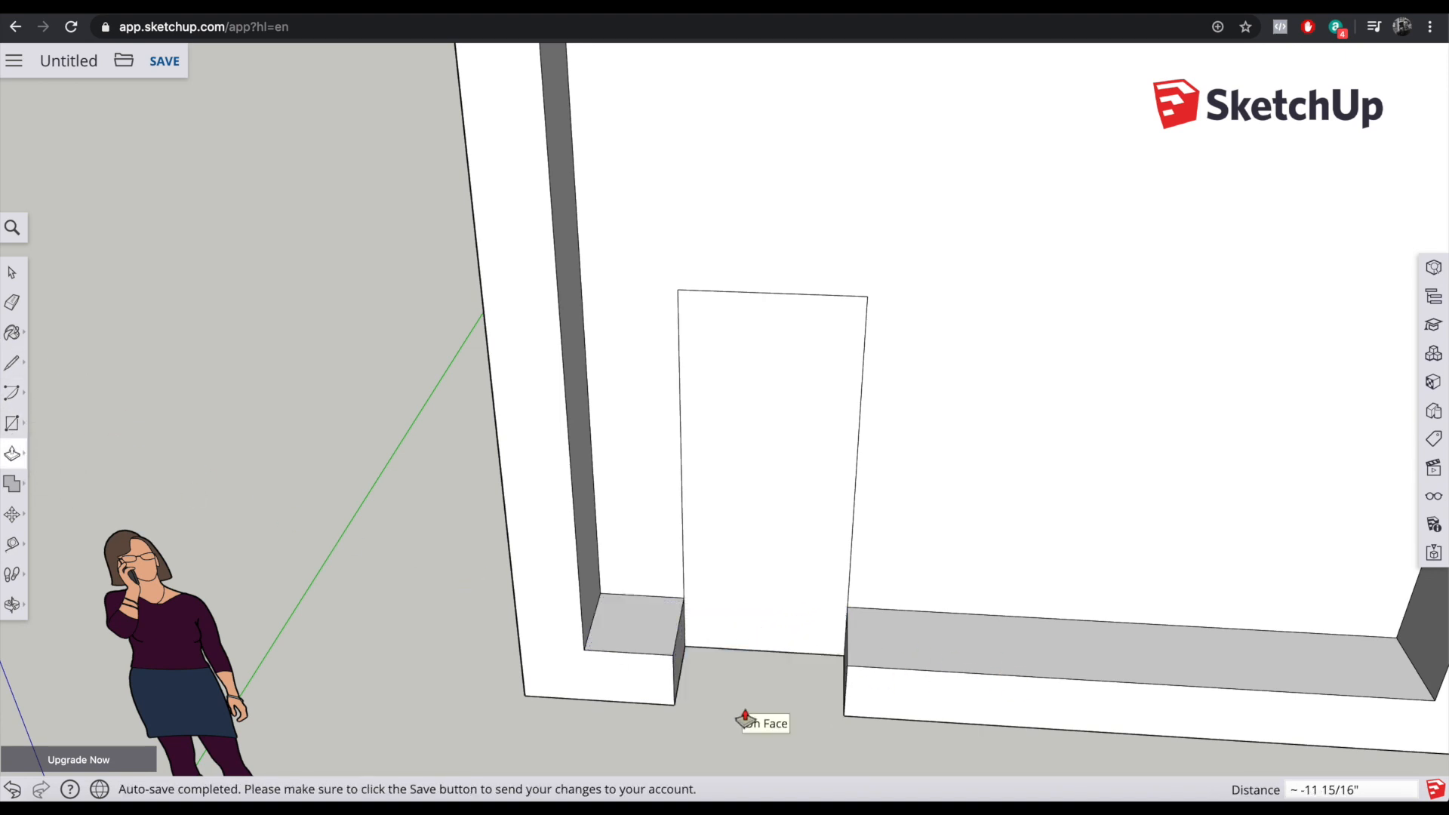
middle_click_drag(939, 657, 695, 598)
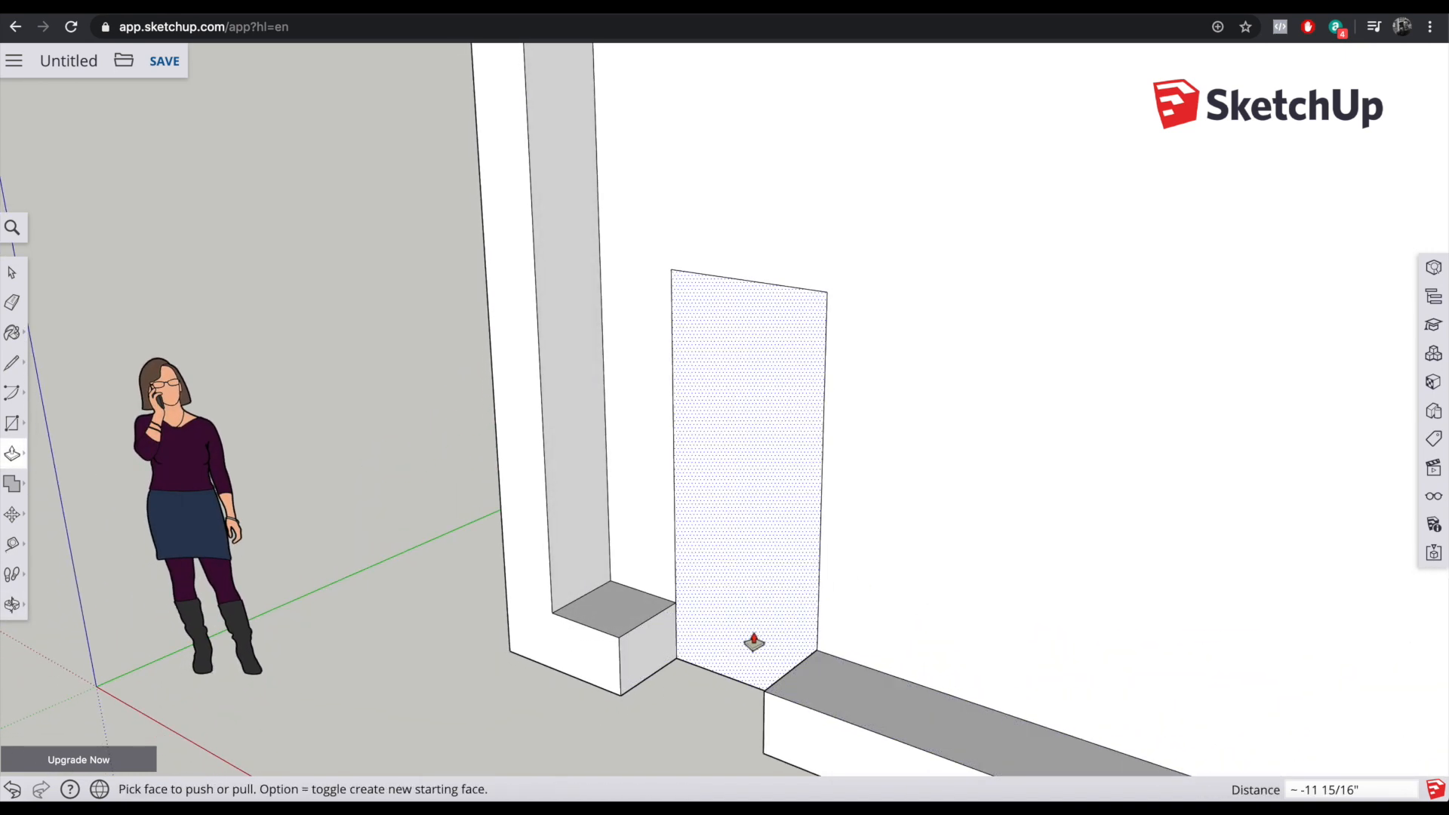
scroll(679, 670, "down", 5)
scroll(680, 674, "down", 3)
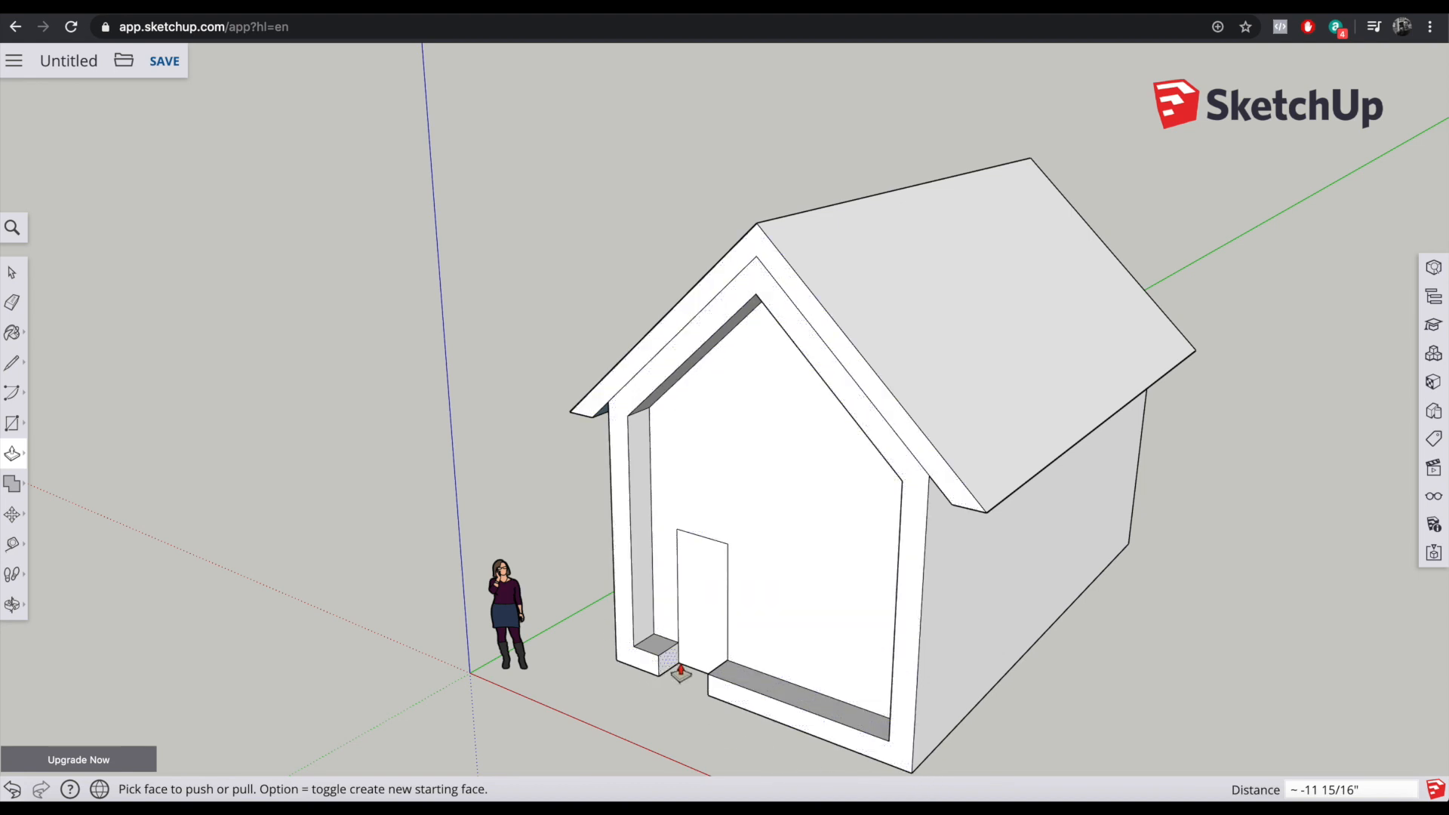
Step: Offset the door outline on the front wall outward by about 2 7/16" to form a door frame border
middle_click_drag(657, 687, 750, 672)
scroll(750, 672, "down", 2)
scroll(739, 663, "up", 8)
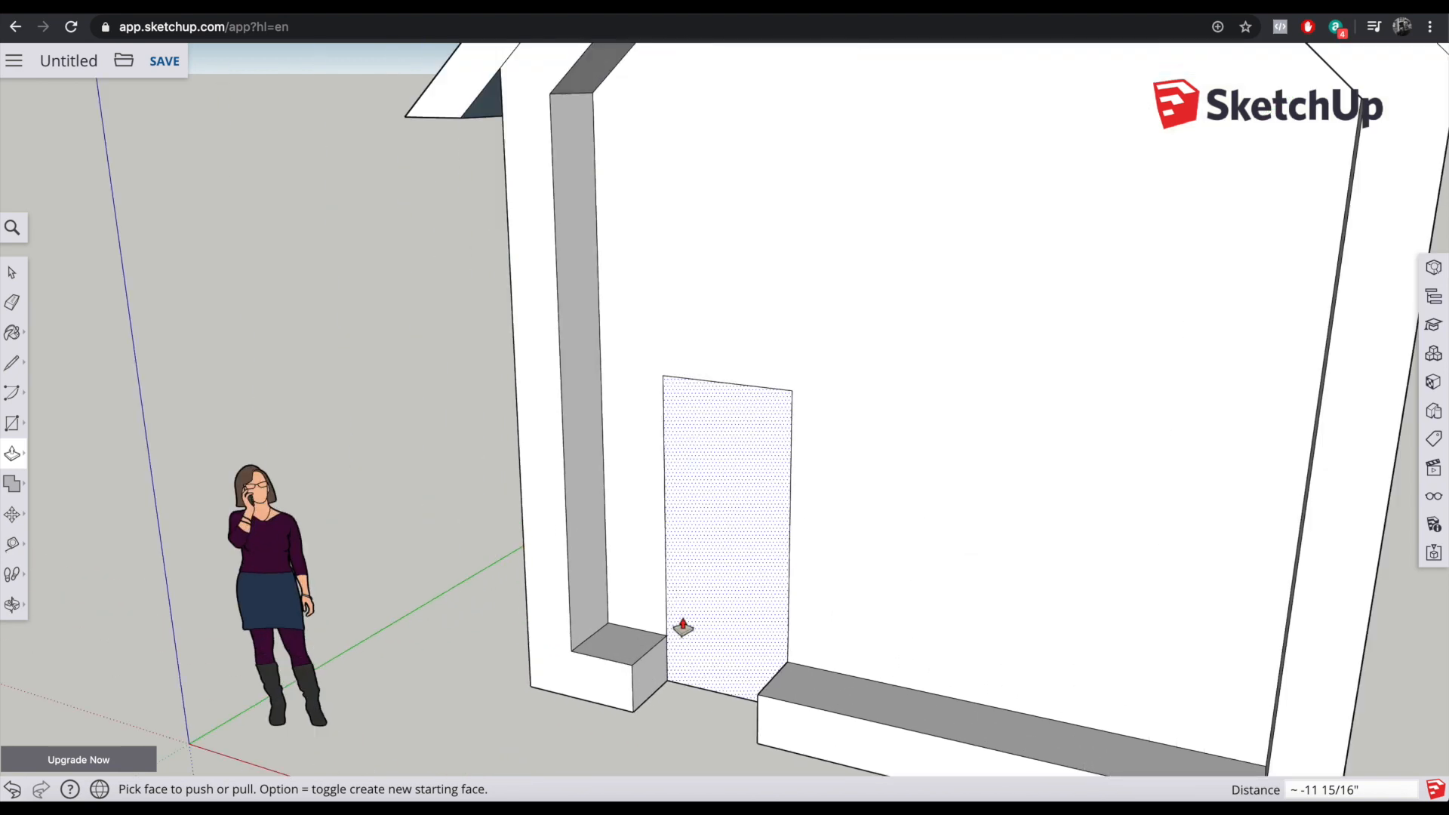
left_click(12, 427)
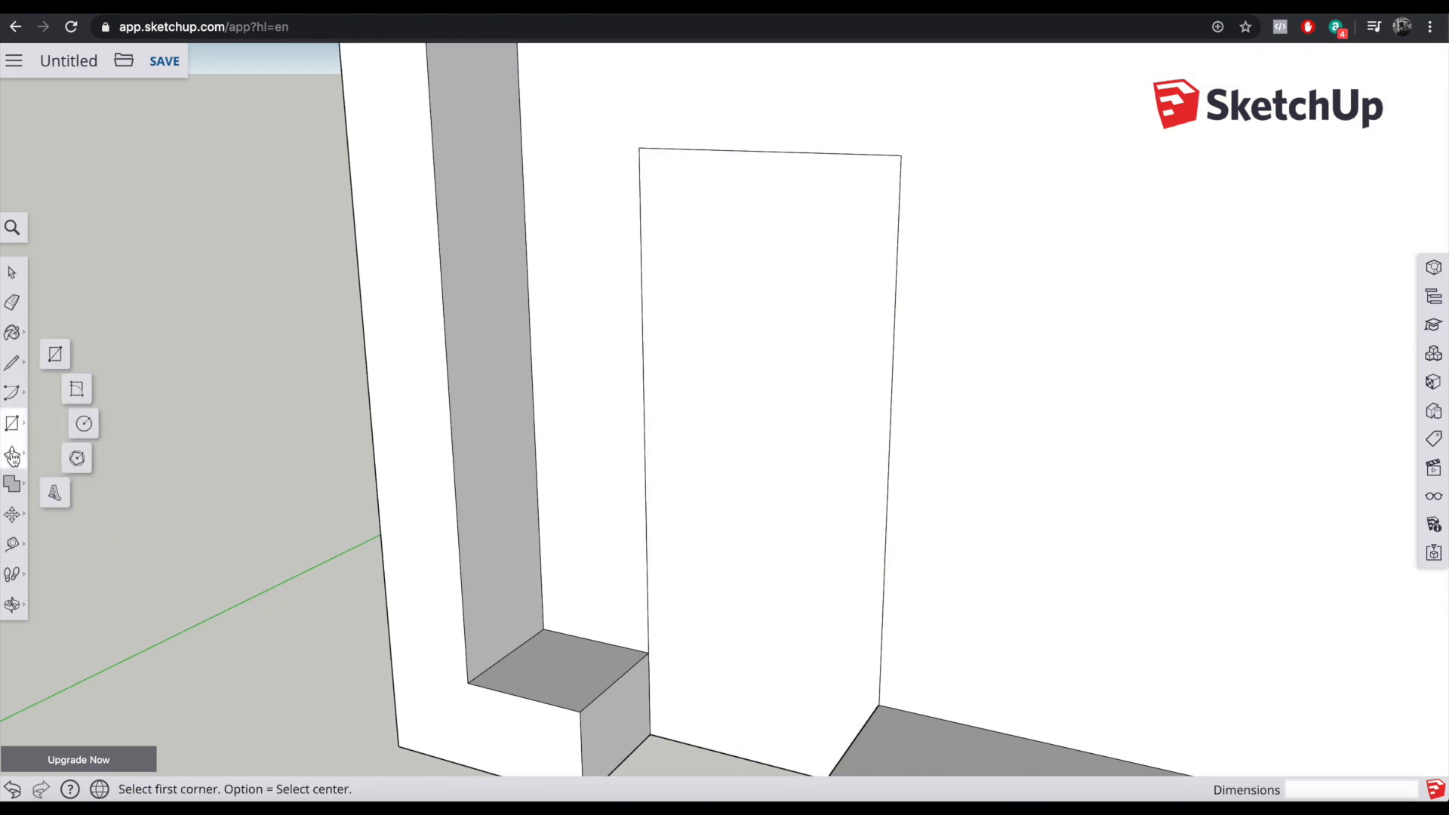
left_click(13, 455)
left_click(55, 489)
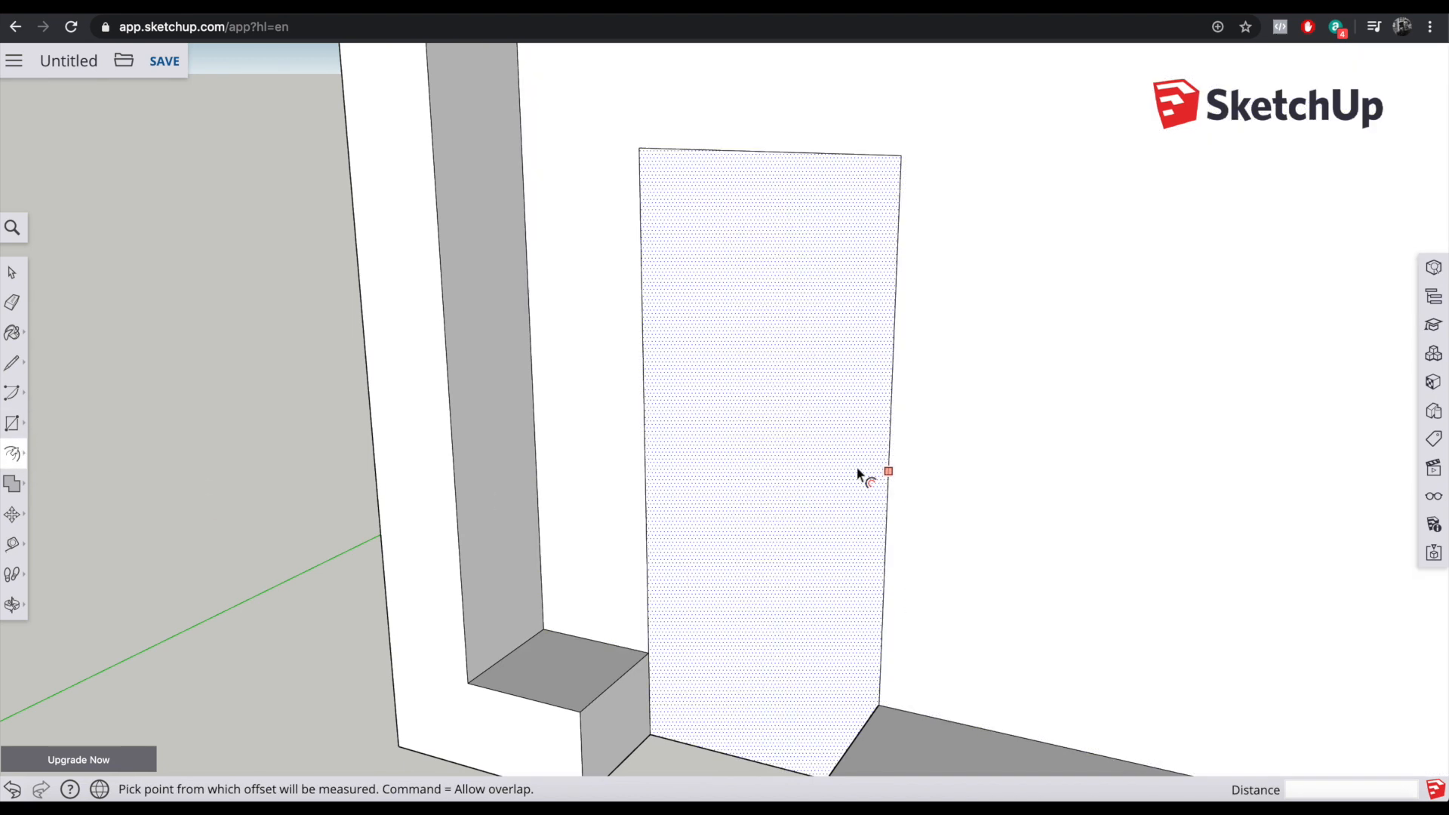
left_click(864, 477)
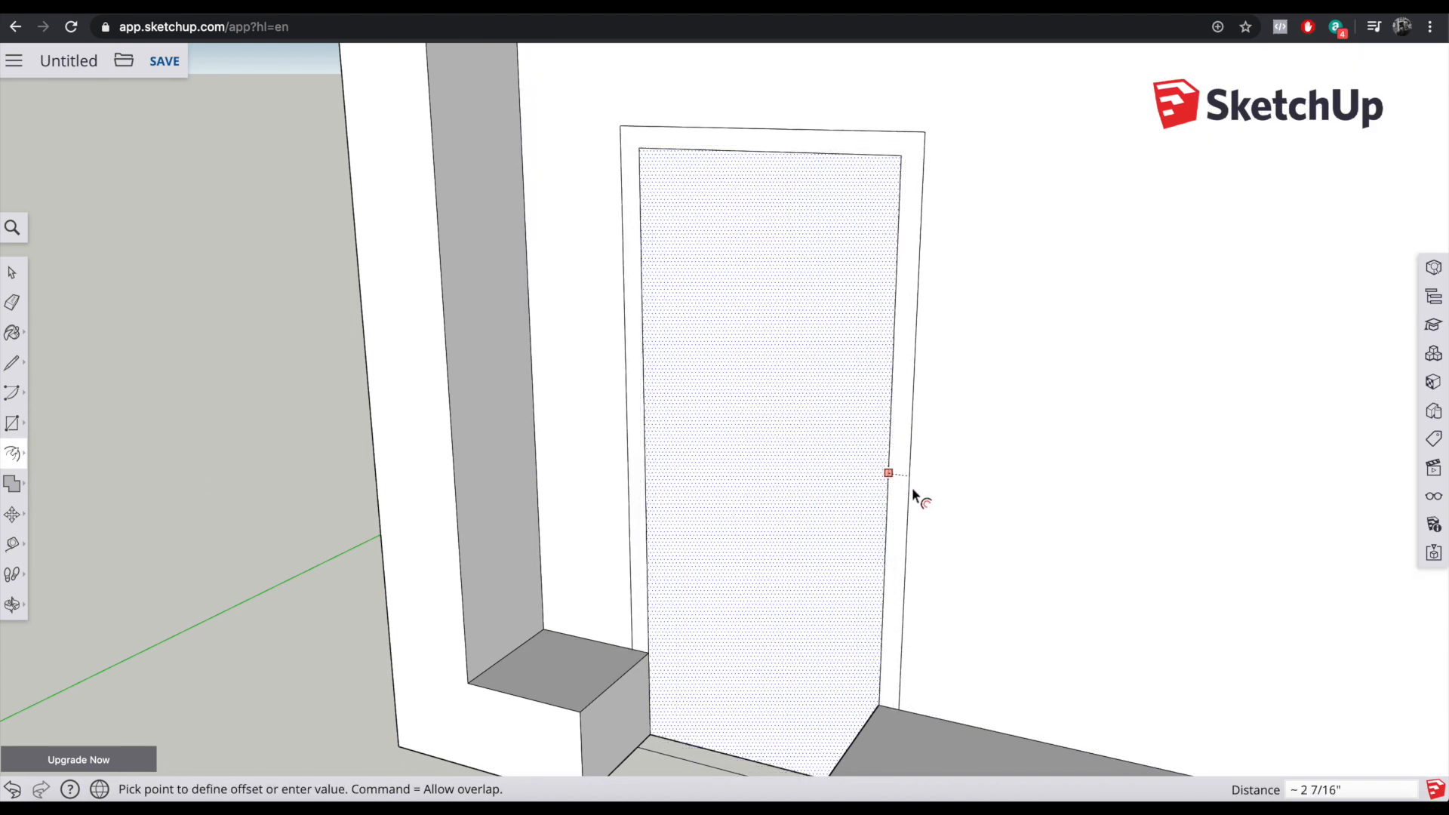
left_click(912, 494)
Step: Erase the leftover edges of the offset strip on the house's underside below the door threshold
scroll(831, 748, "up", 3)
scroll(815, 753, "down", 5)
middle_click_drag(802, 763, 858, 633)
scroll(855, 620, "down", 3)
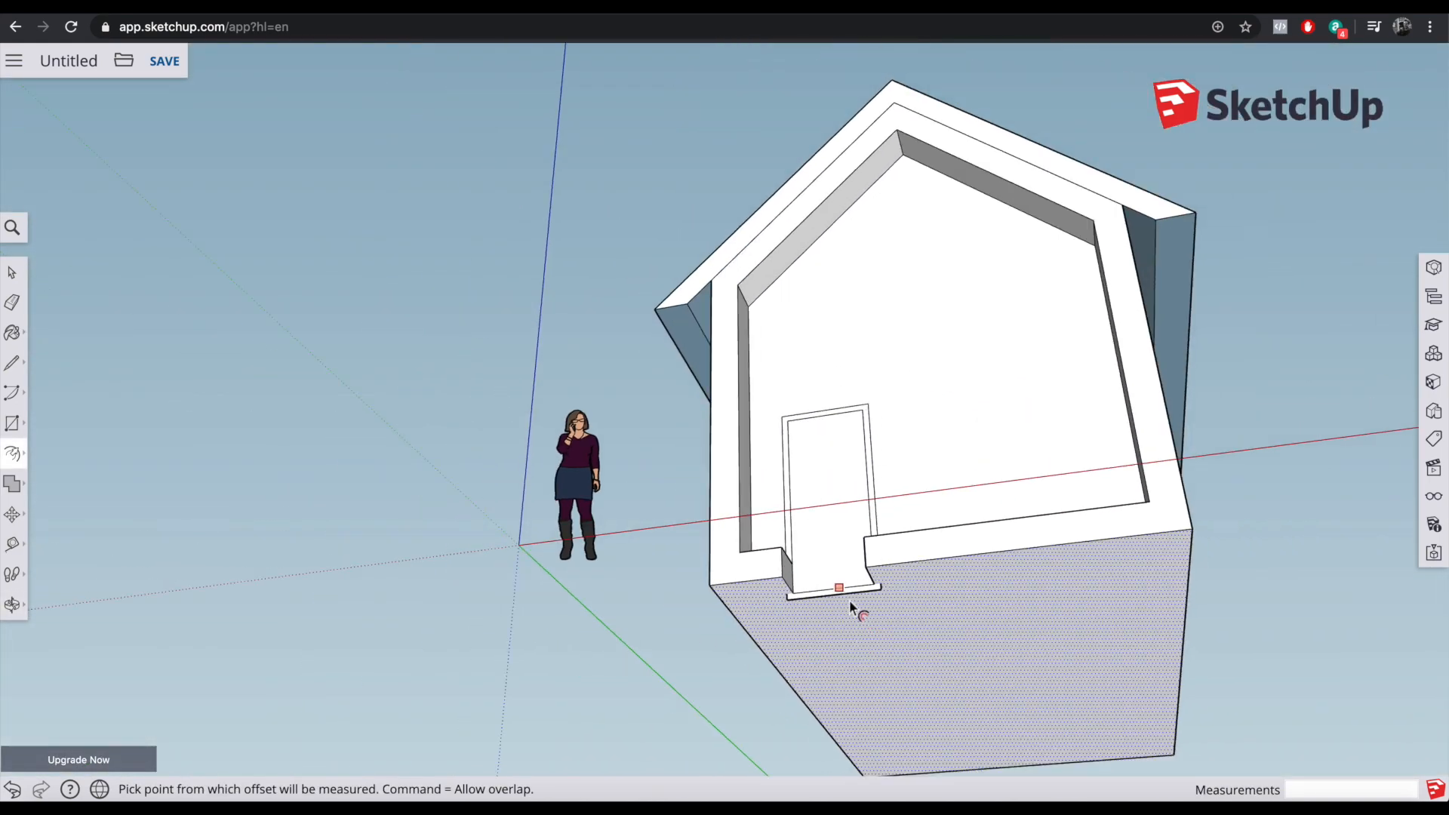
scroll(842, 603, "up", 4)
scroll(796, 637, "down", 2)
scroll(809, 634, "up", 6)
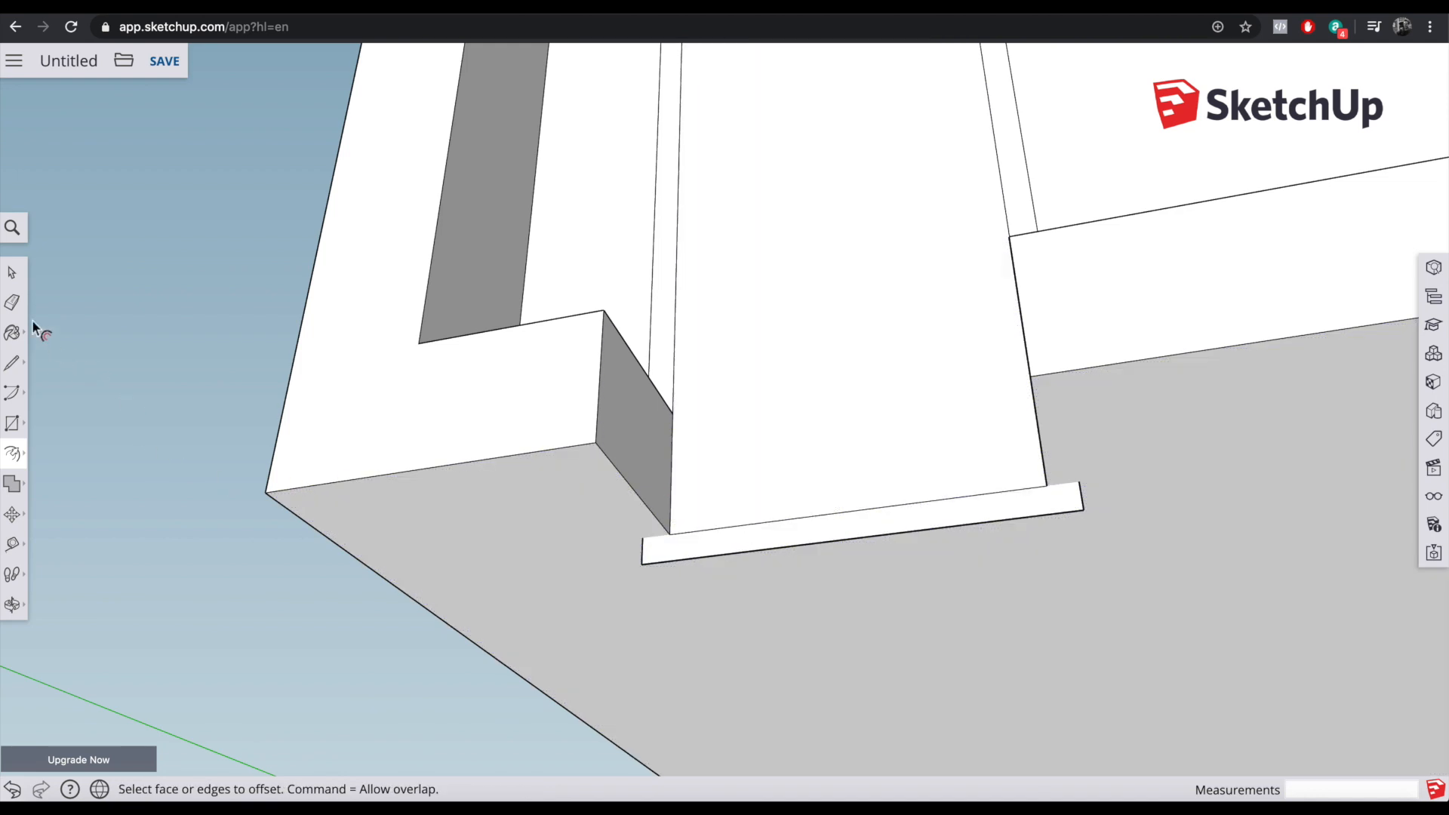
left_click(11, 302)
left_click(750, 551)
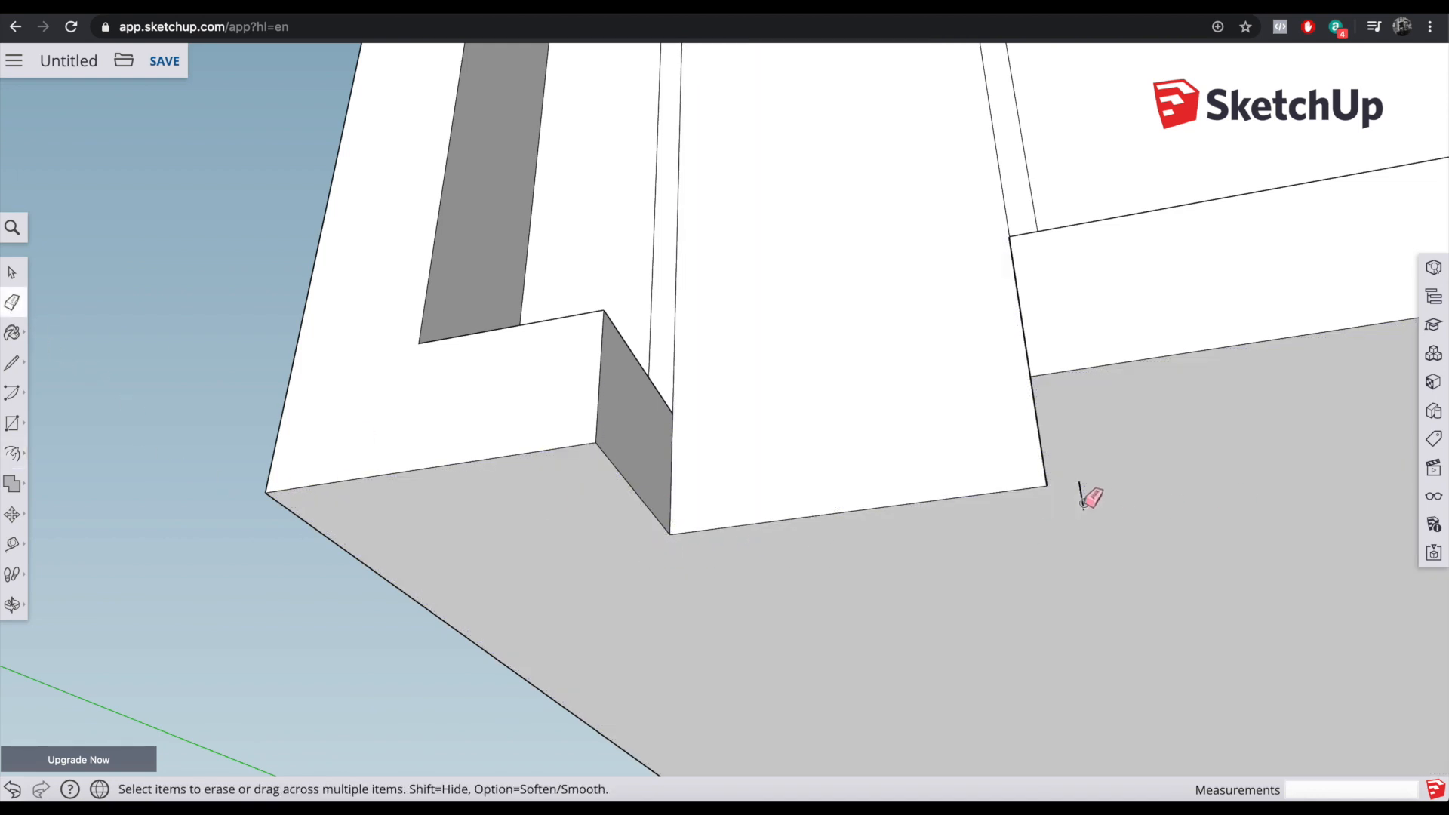
Step: Pull the door frame border out from the recessed front wall by about 2 3/16"
mouse_move(1087, 487)
middle_mouse_down()
mouse_move(1171, 463)
mouse_move(1133, 676)
mouse_move(989, 446)
middle_mouse_up()
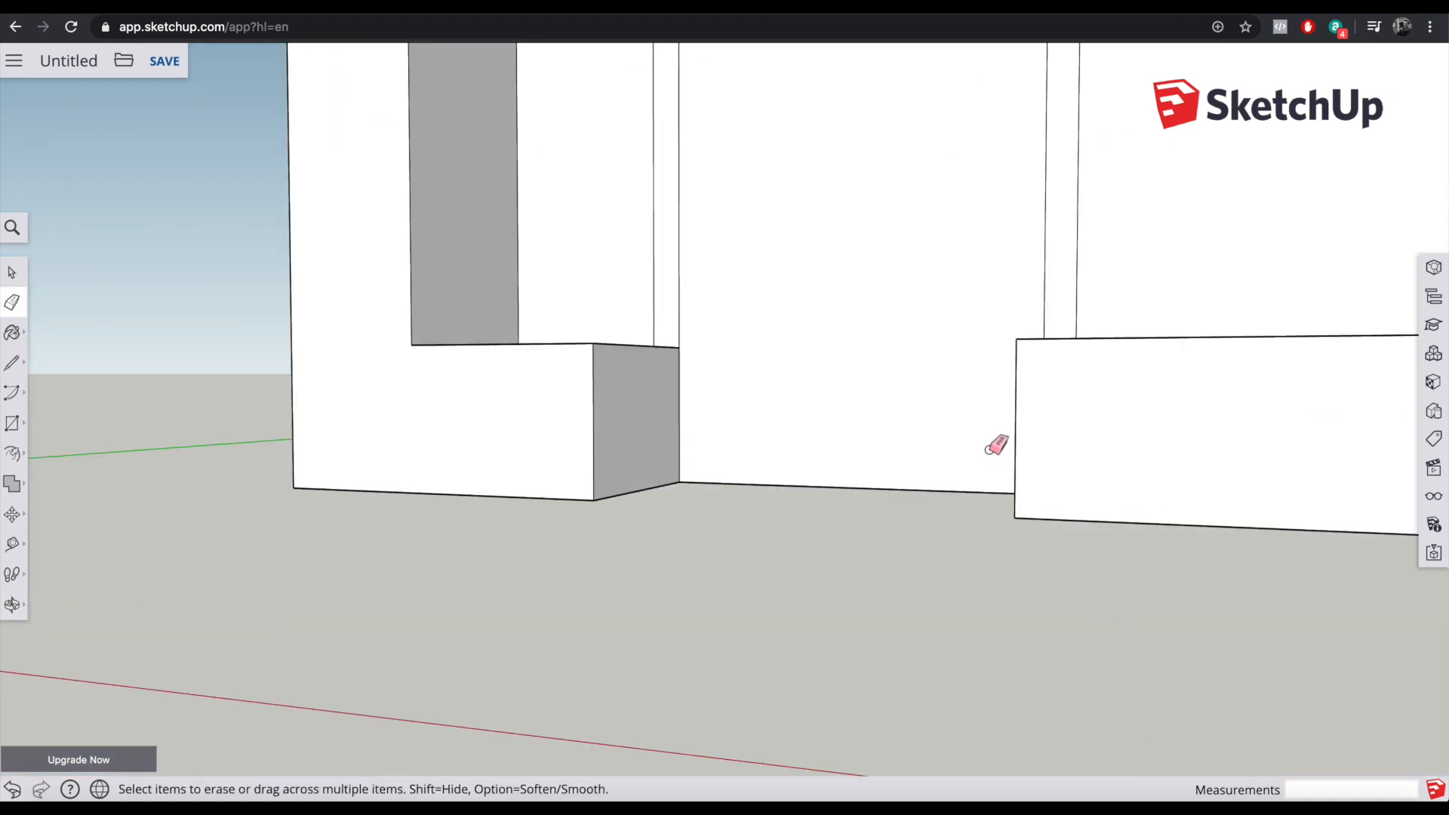
middle_click_drag(1108, 445, 1008, 520)
scroll(1009, 521, "down", 8)
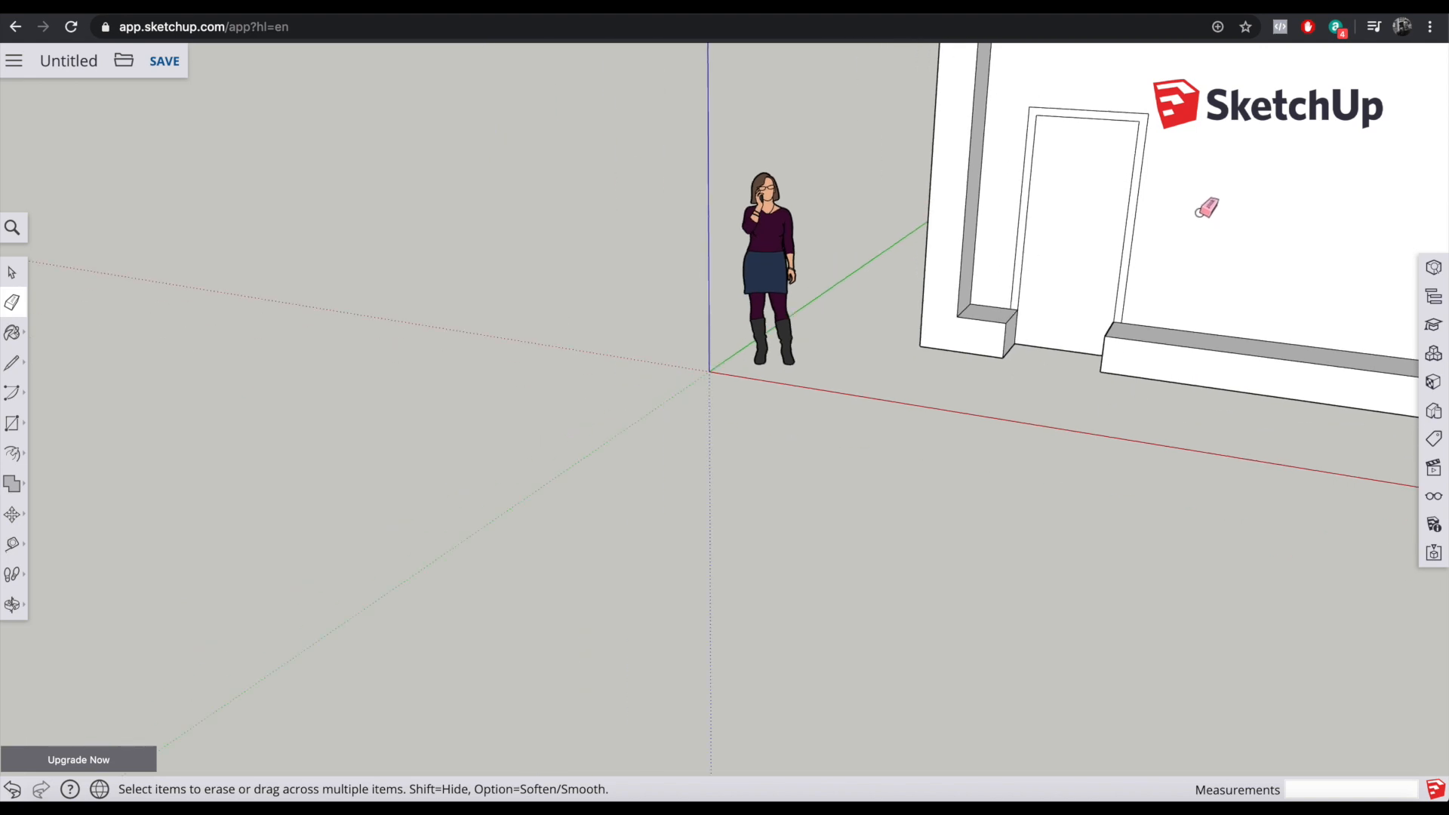
middle_click_drag(1123, 198, 1004, 219)
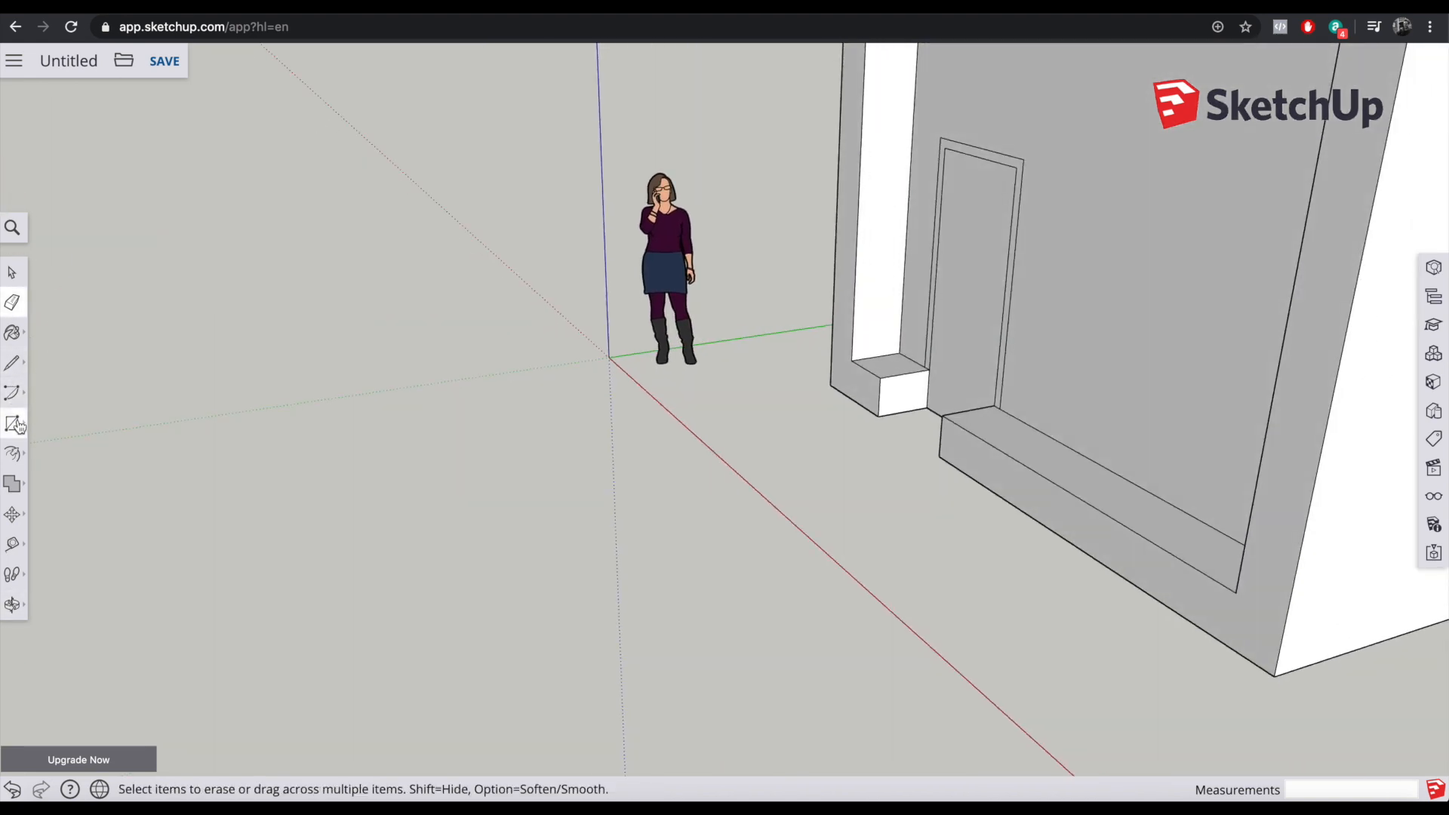
left_click(15, 454)
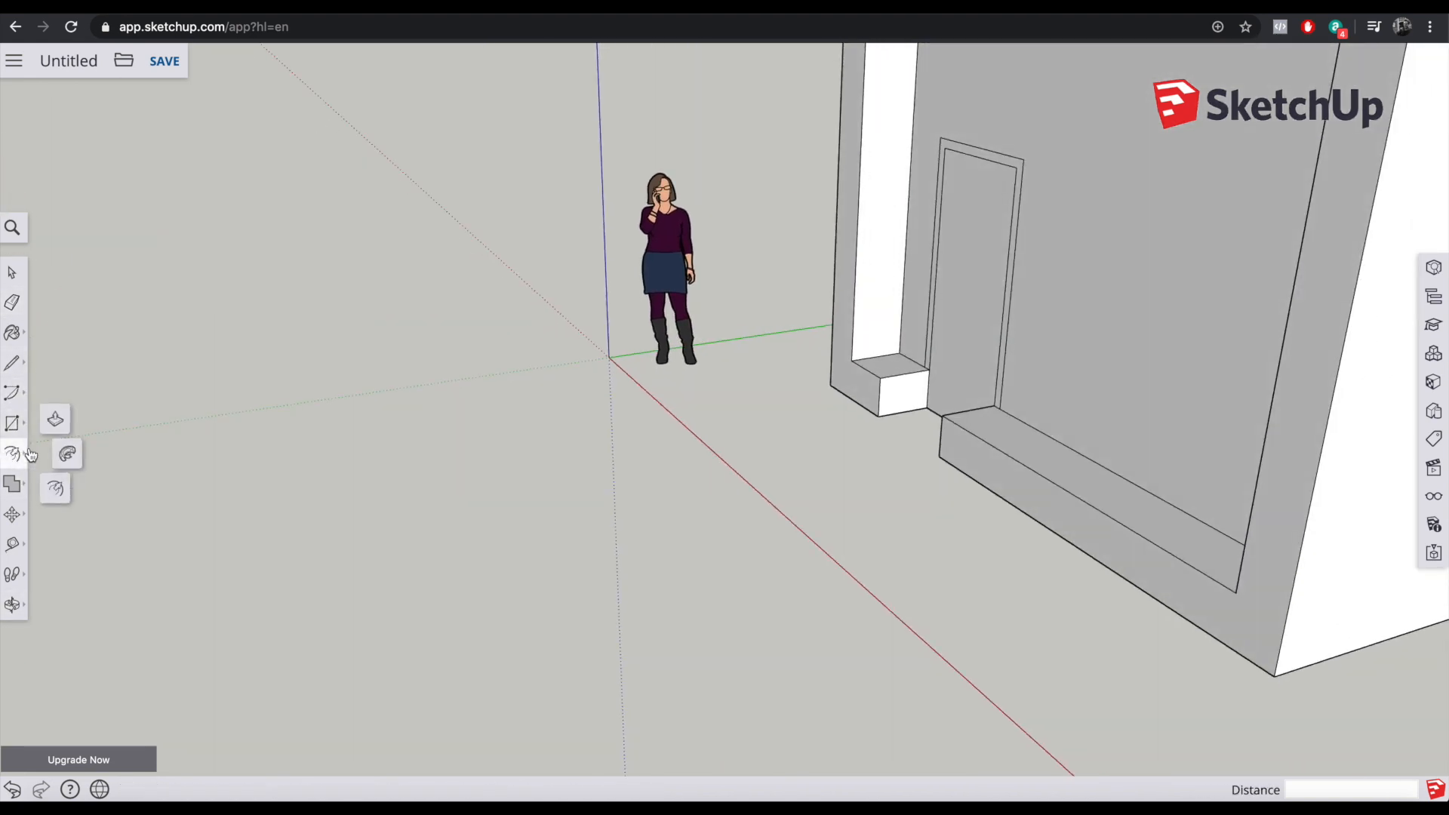
left_click(64, 420)
left_click(1000, 385)
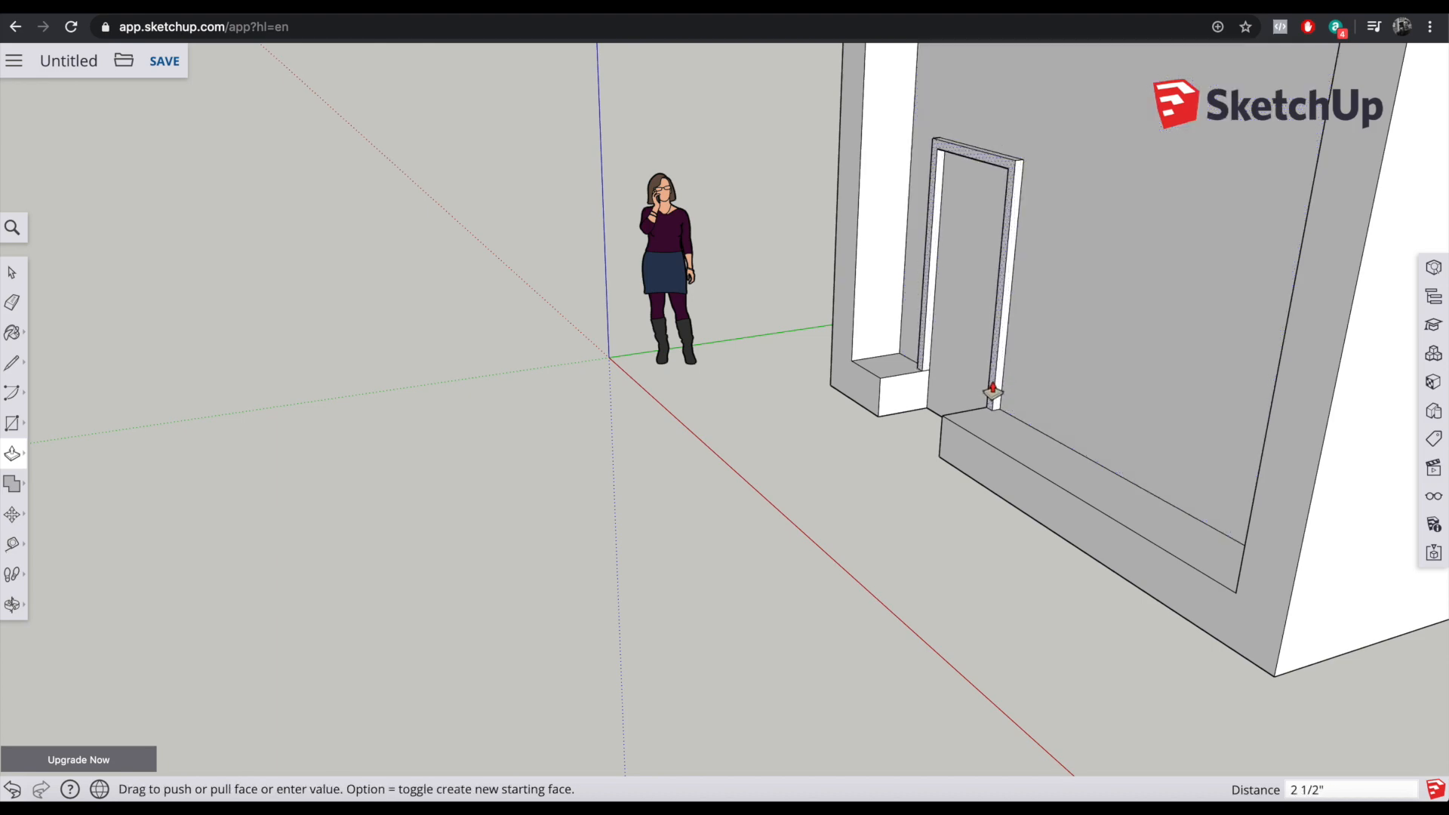
left_click(991, 391)
Step: Draw a small rectangle about 1 1/2" by 1 3/16" on the door face, near the frame on the side away from the scale figure
middle_click_drag(740, 487, 1129, 395)
middle_click_drag(732, 300, 845, 310)
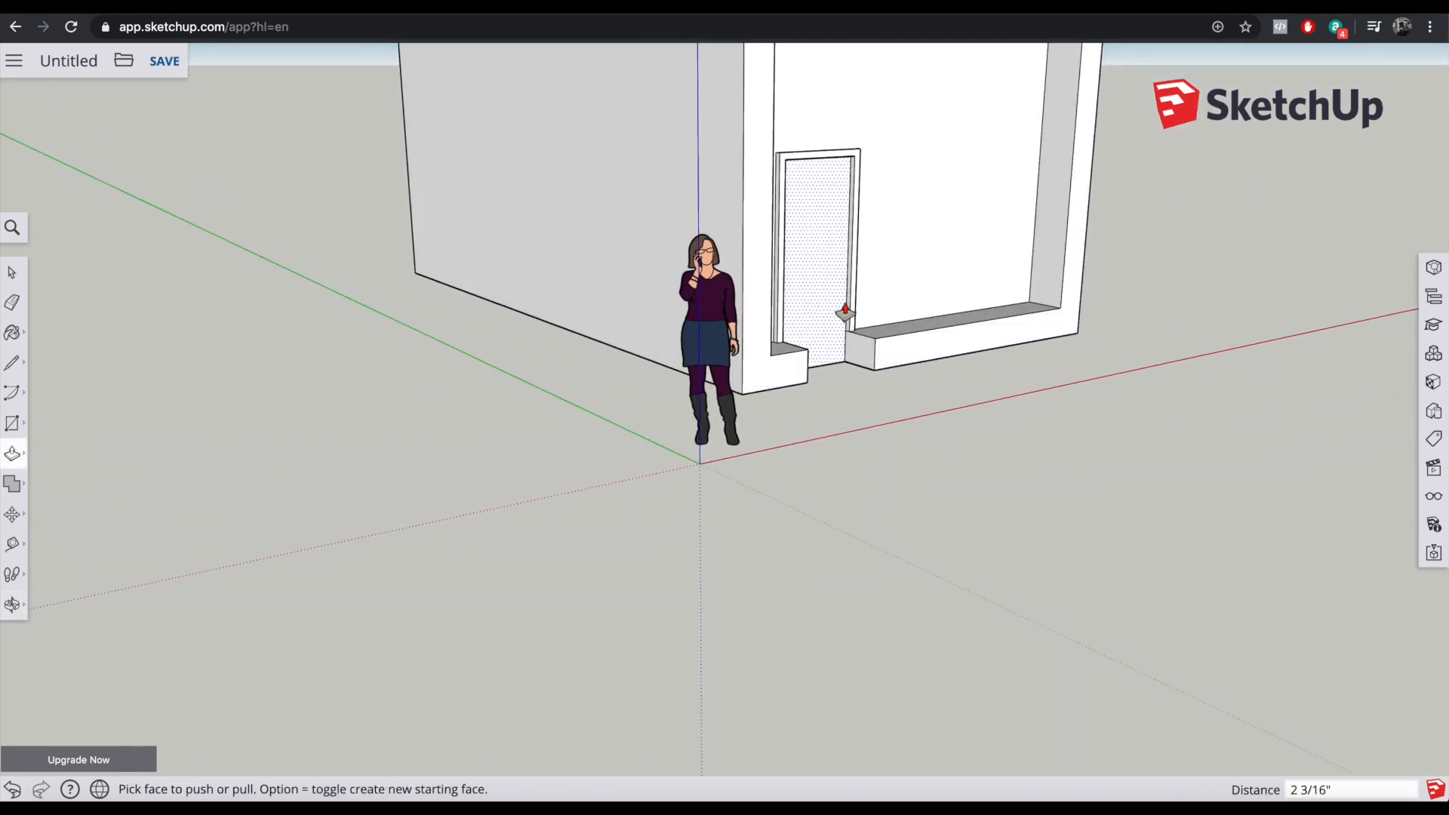
middle_click_drag(913, 242, 811, 255)
scroll(811, 255, "up", 5)
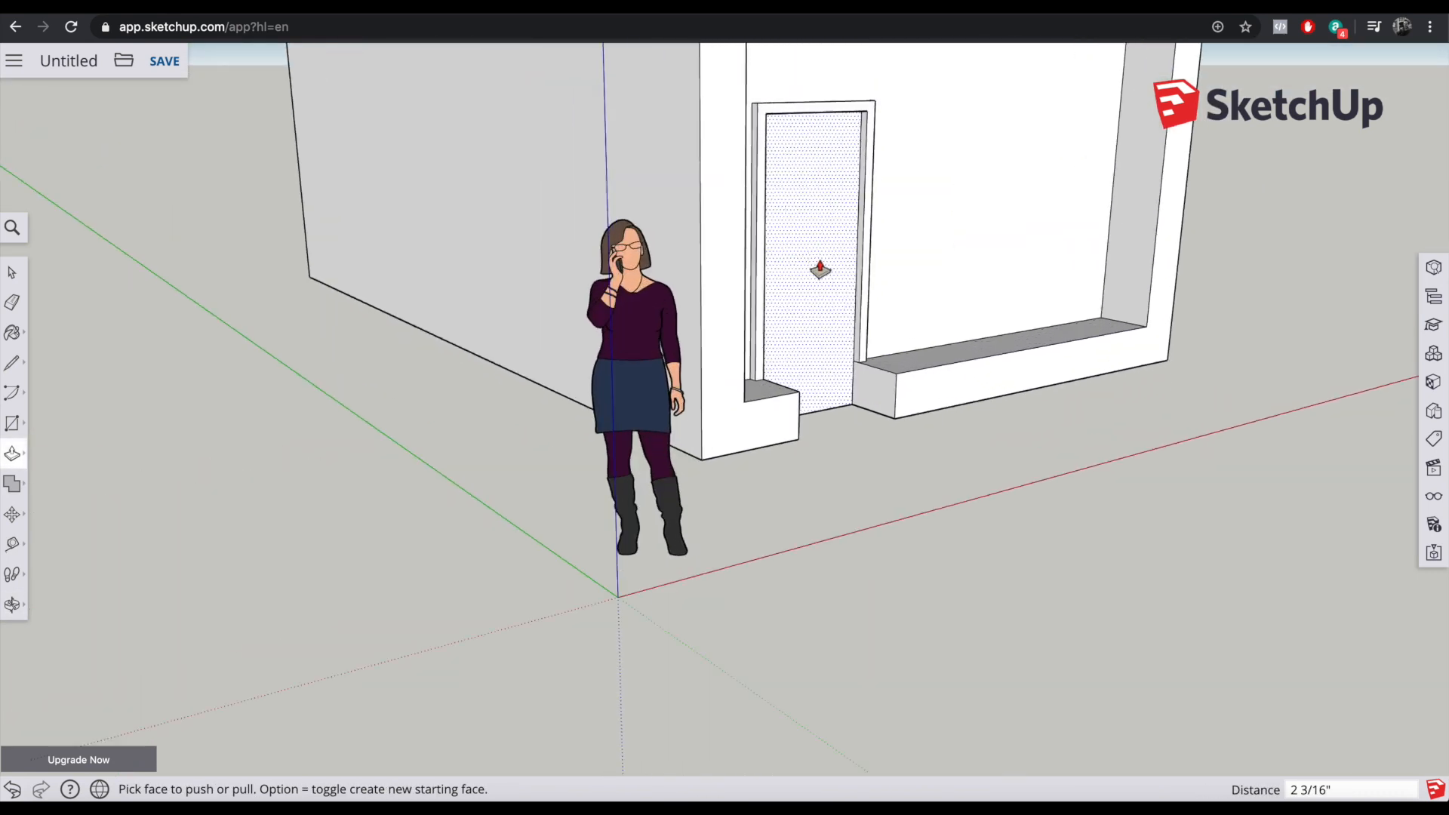
scroll(793, 333, "down", 7)
scroll(871, 303, "down", 2)
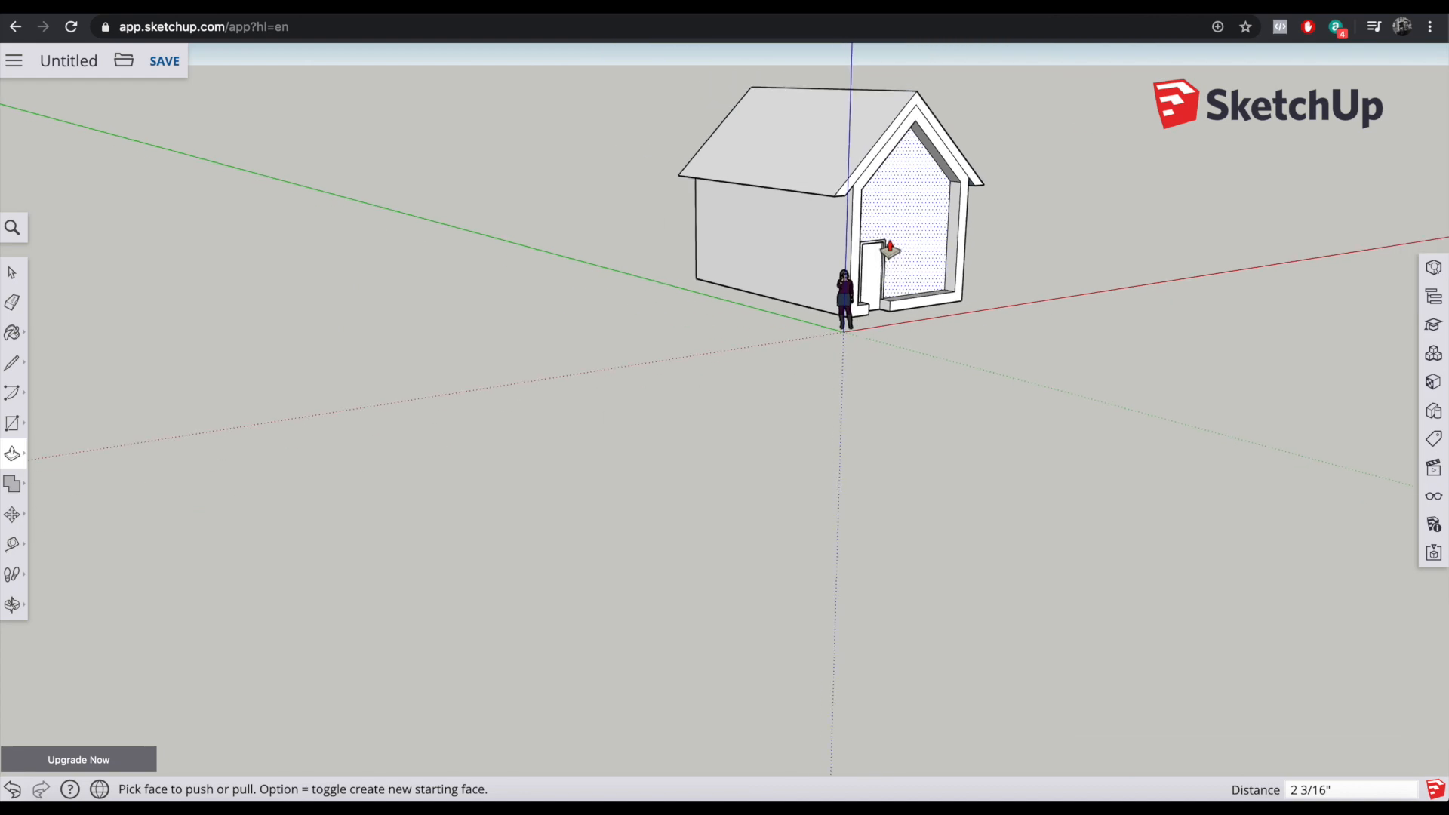
scroll(862, 298, "up", 8)
scroll(868, 299, "up", 6)
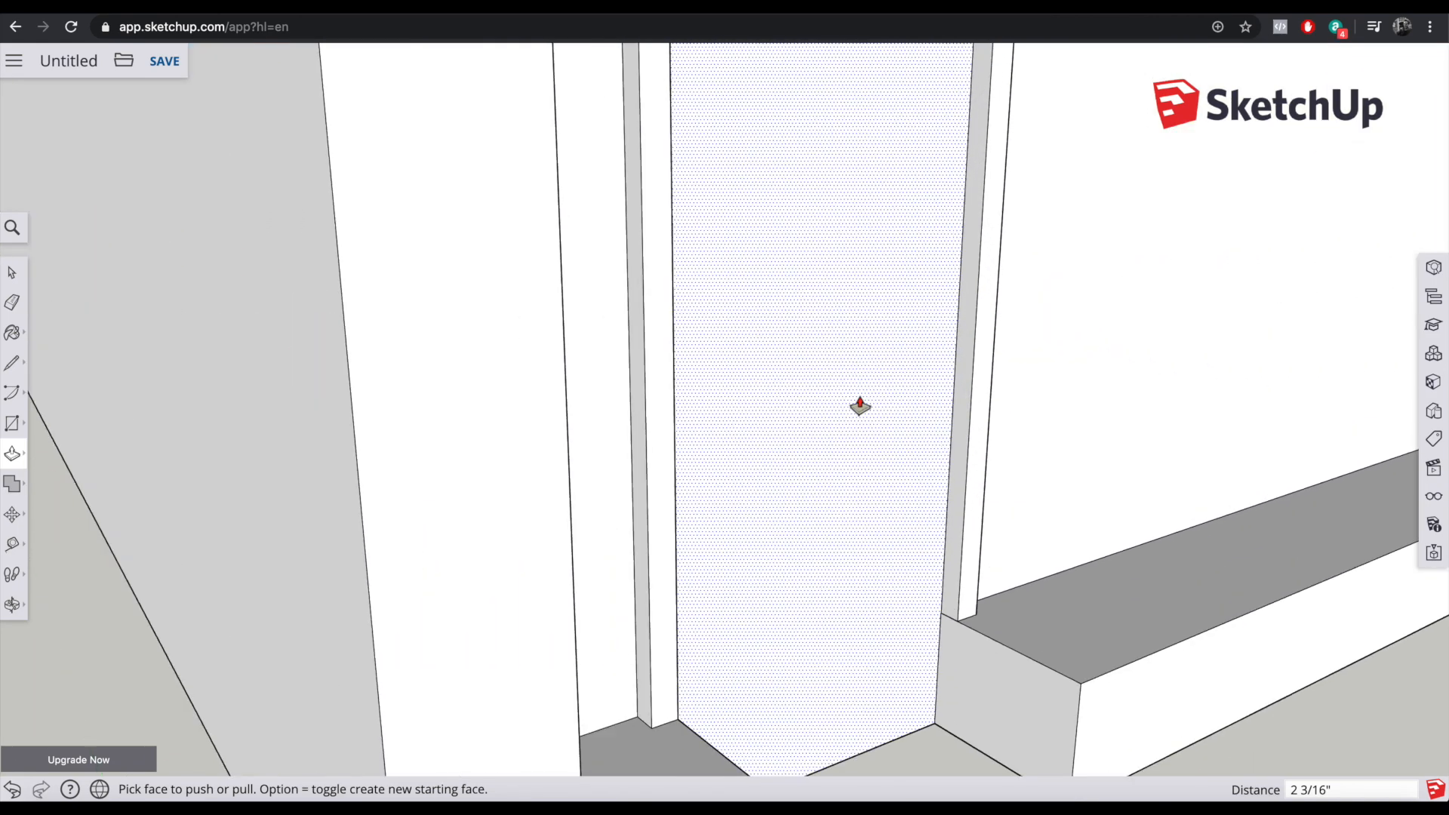
mouse_move(902, 466)
middle_mouse_down()
mouse_move(953, 456)
mouse_move(928, 453)
middle_mouse_up()
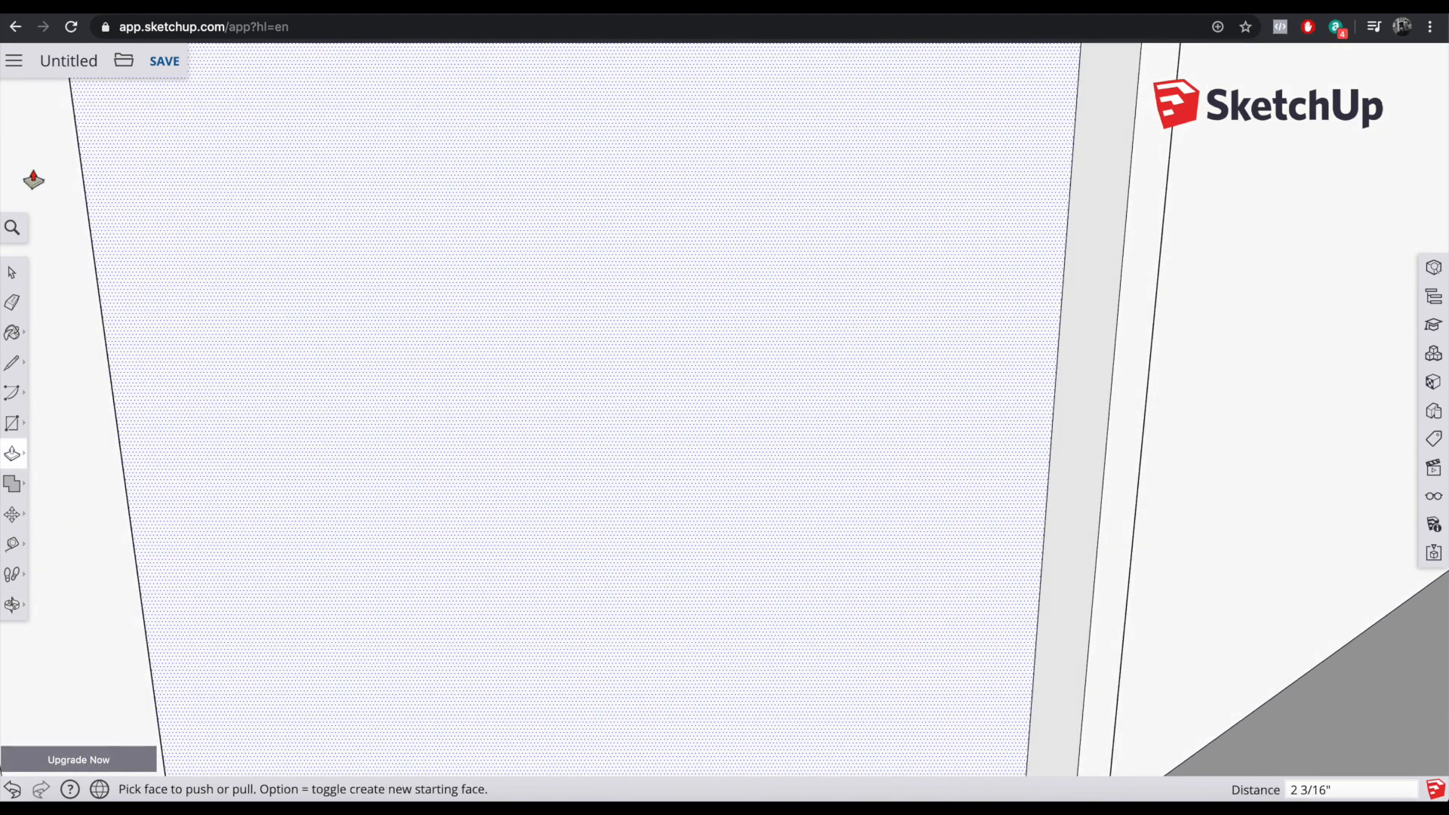
left_click(13, 427)
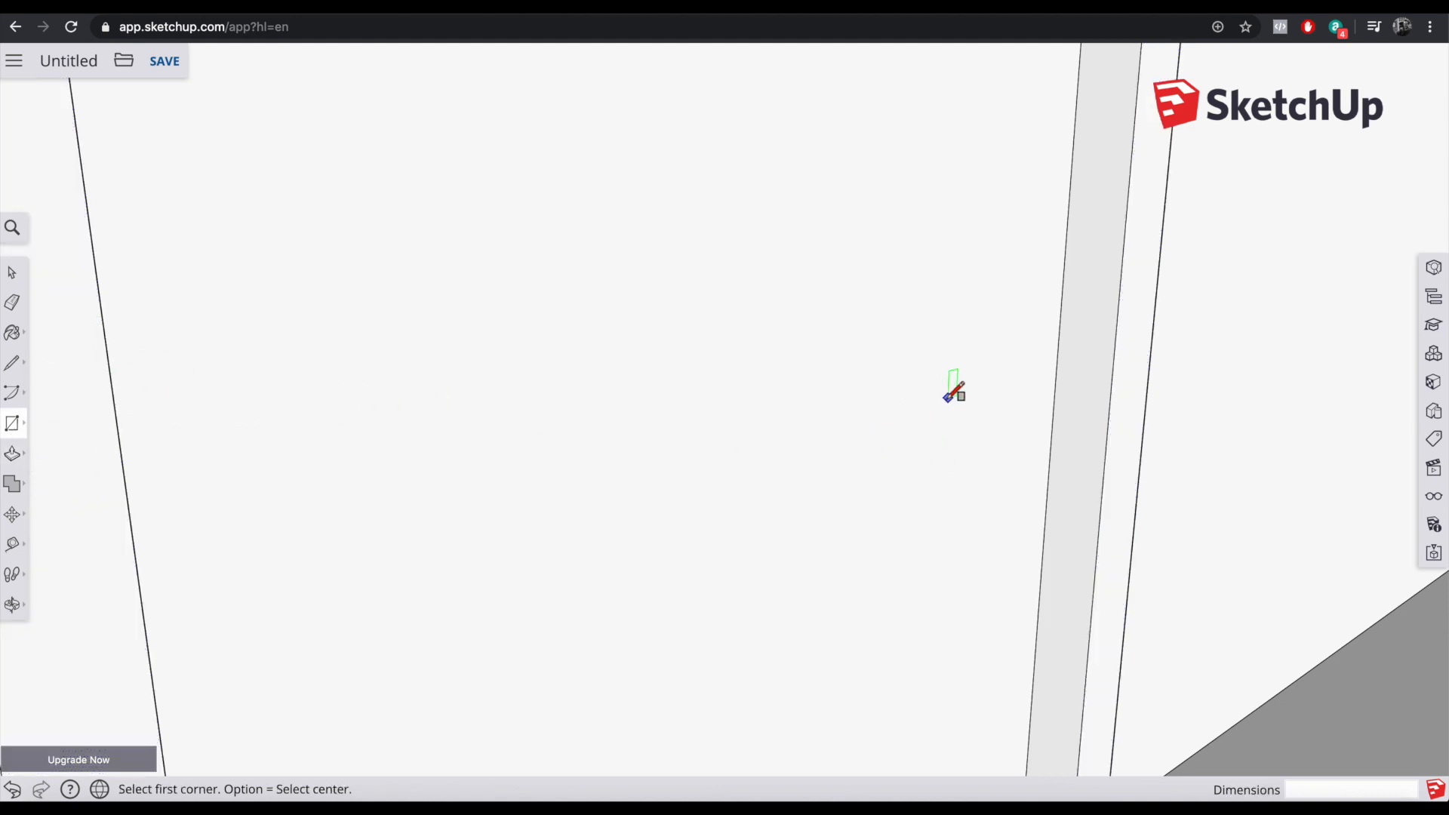
left_click(920, 406)
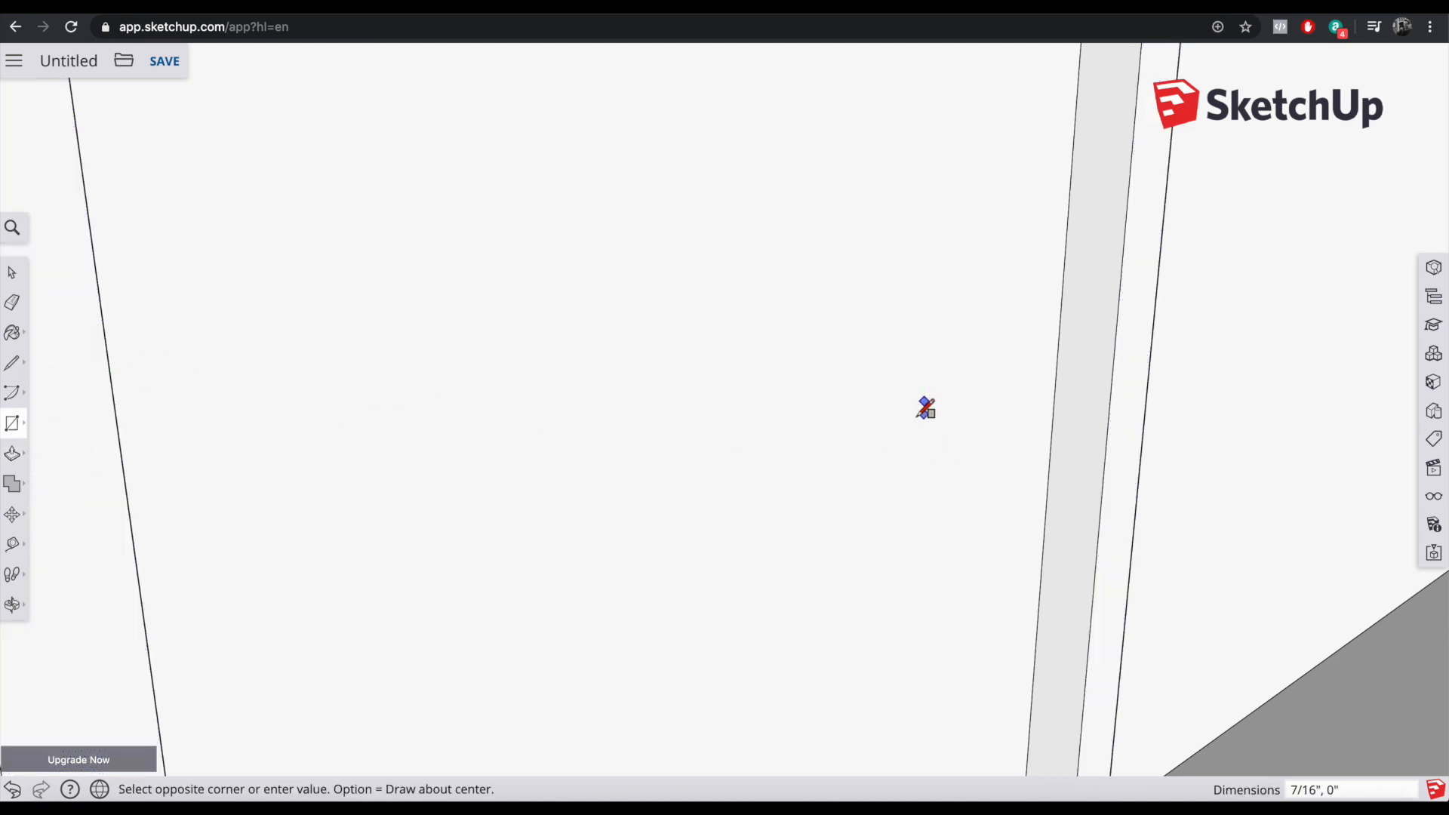
left_click(892, 446)
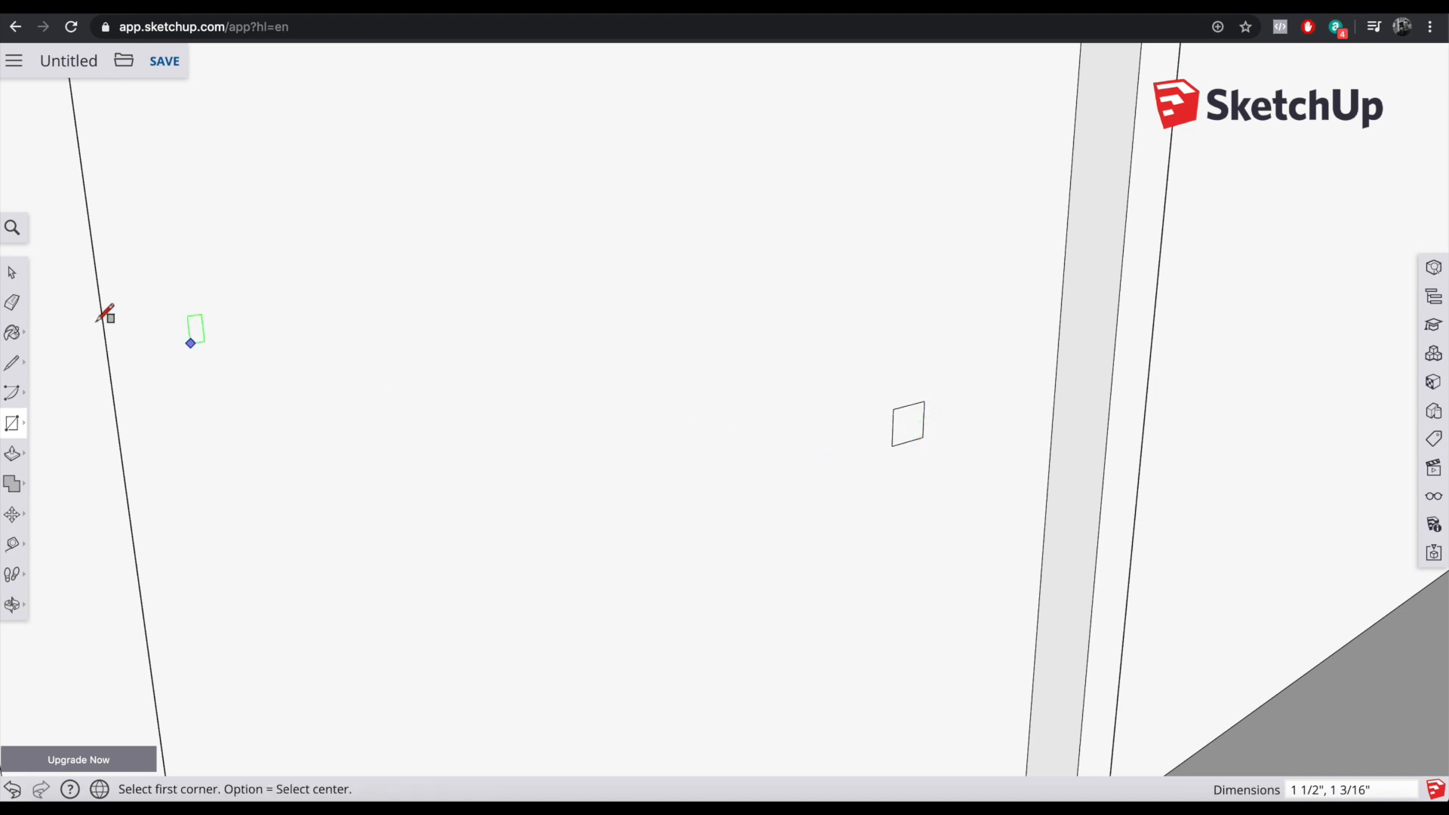
Step: Pull the small rectangle out from the door by about 2 13/16" to form the handle's base block
left_click(13, 453)
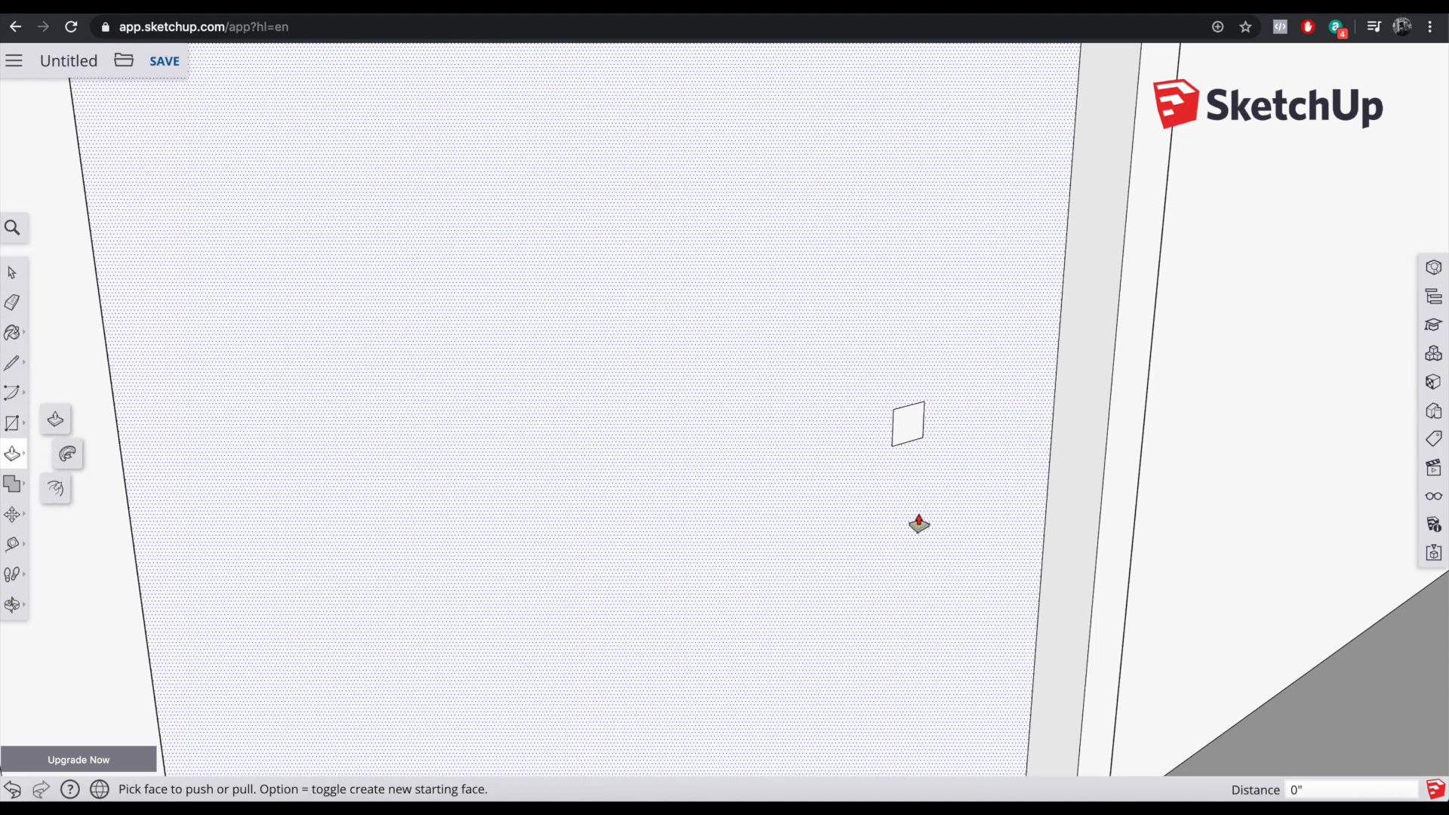
left_click_drag(915, 430, 945, 504)
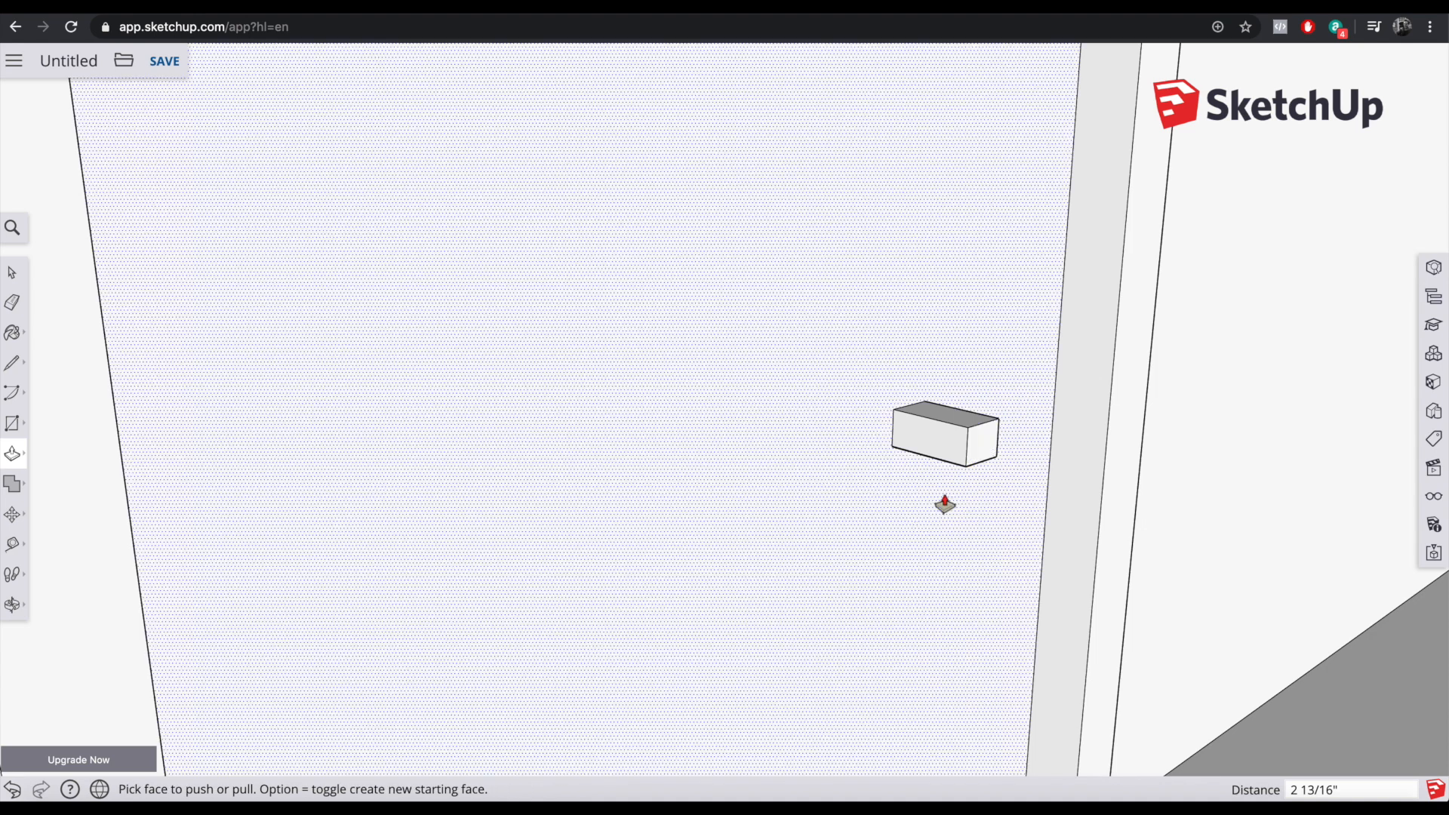
scroll(1001, 480, "down", 10)
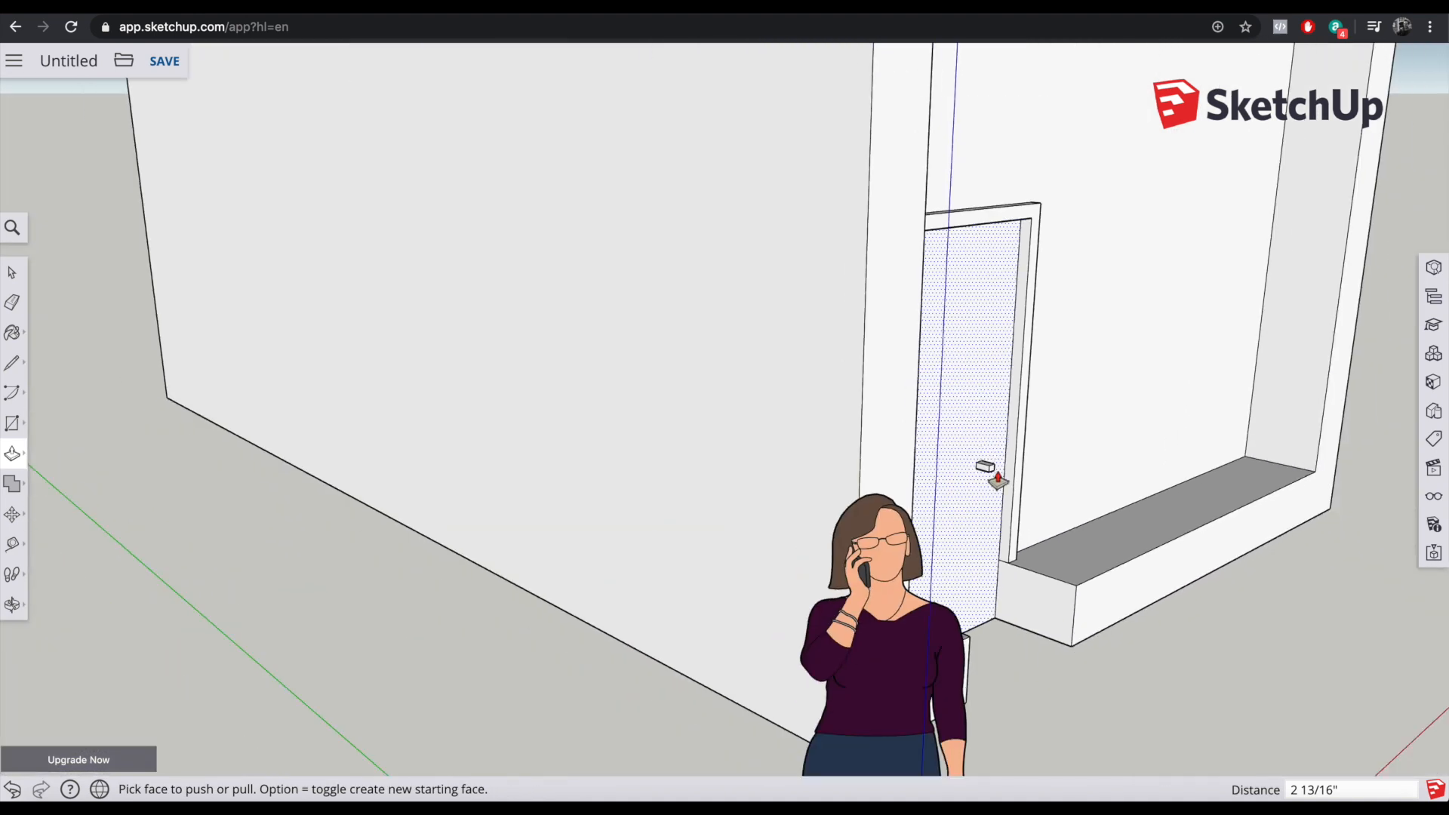
Step: Draw a circle on the side face of the handle block that faces the door's middle, near the block's outer end
middle_click_drag(1124, 468, 993, 478)
scroll(993, 478, "up", 10)
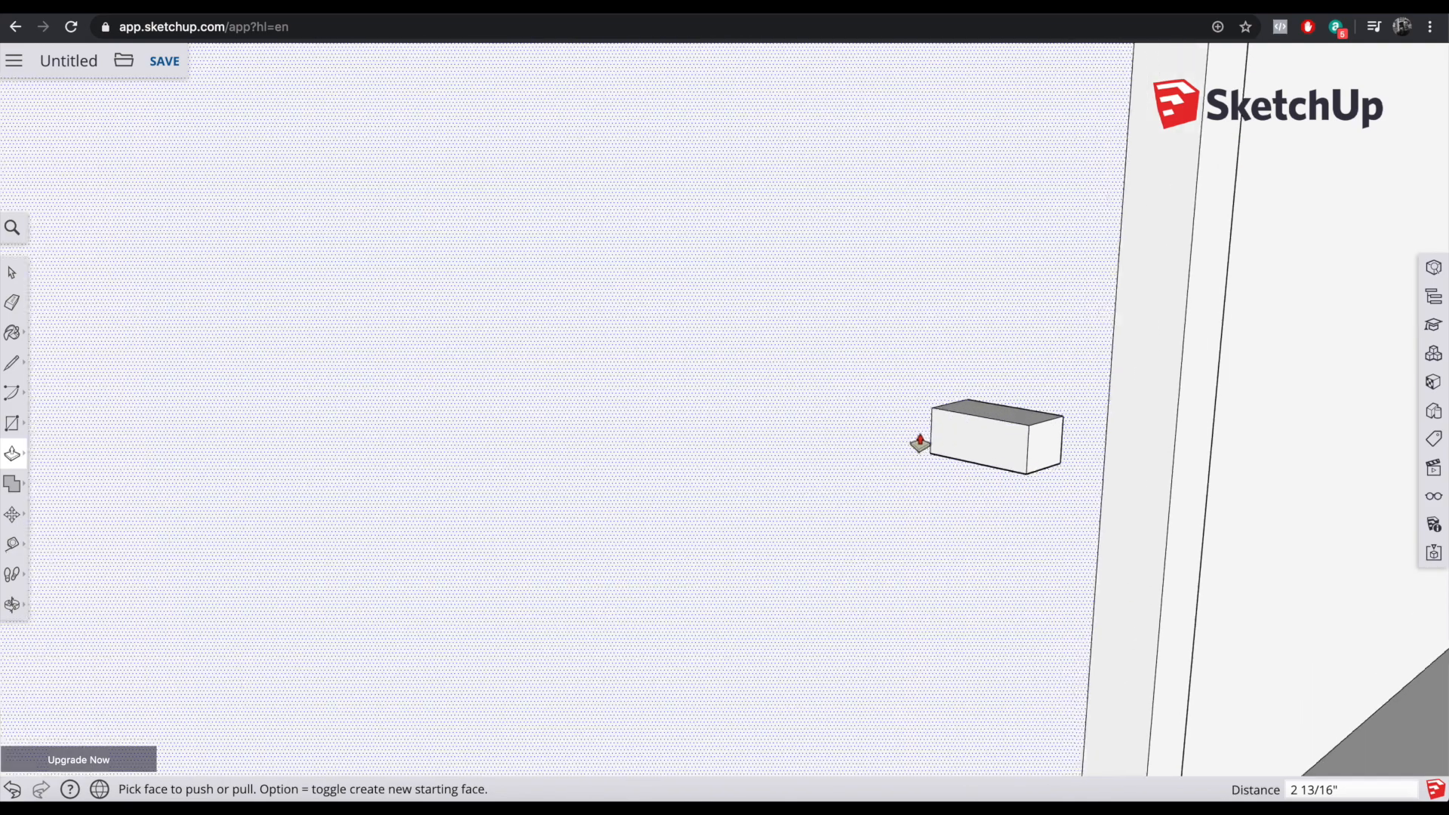
middle_click_drag(959, 441, 1054, 430)
key("p")
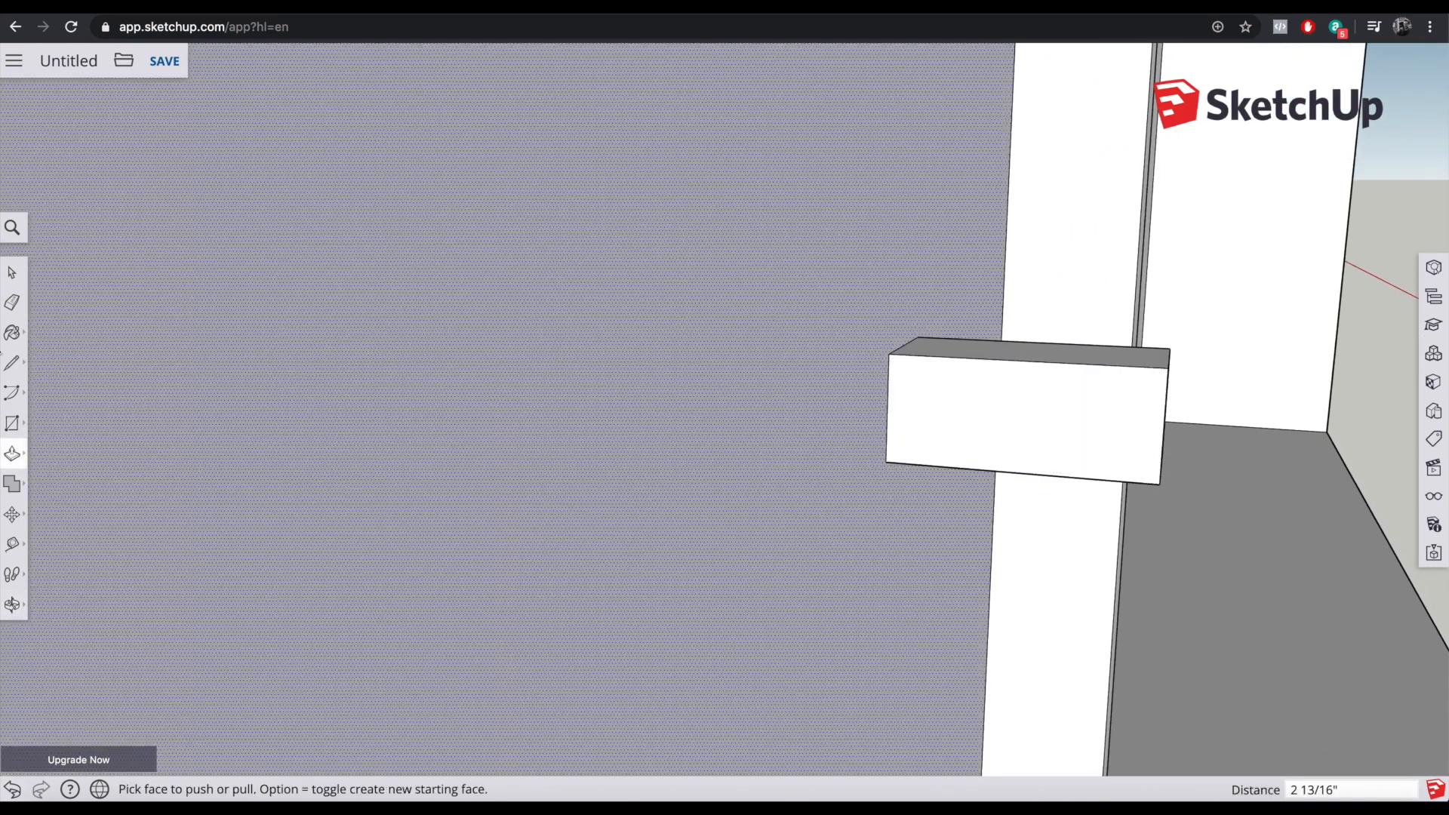
left_click(13, 427)
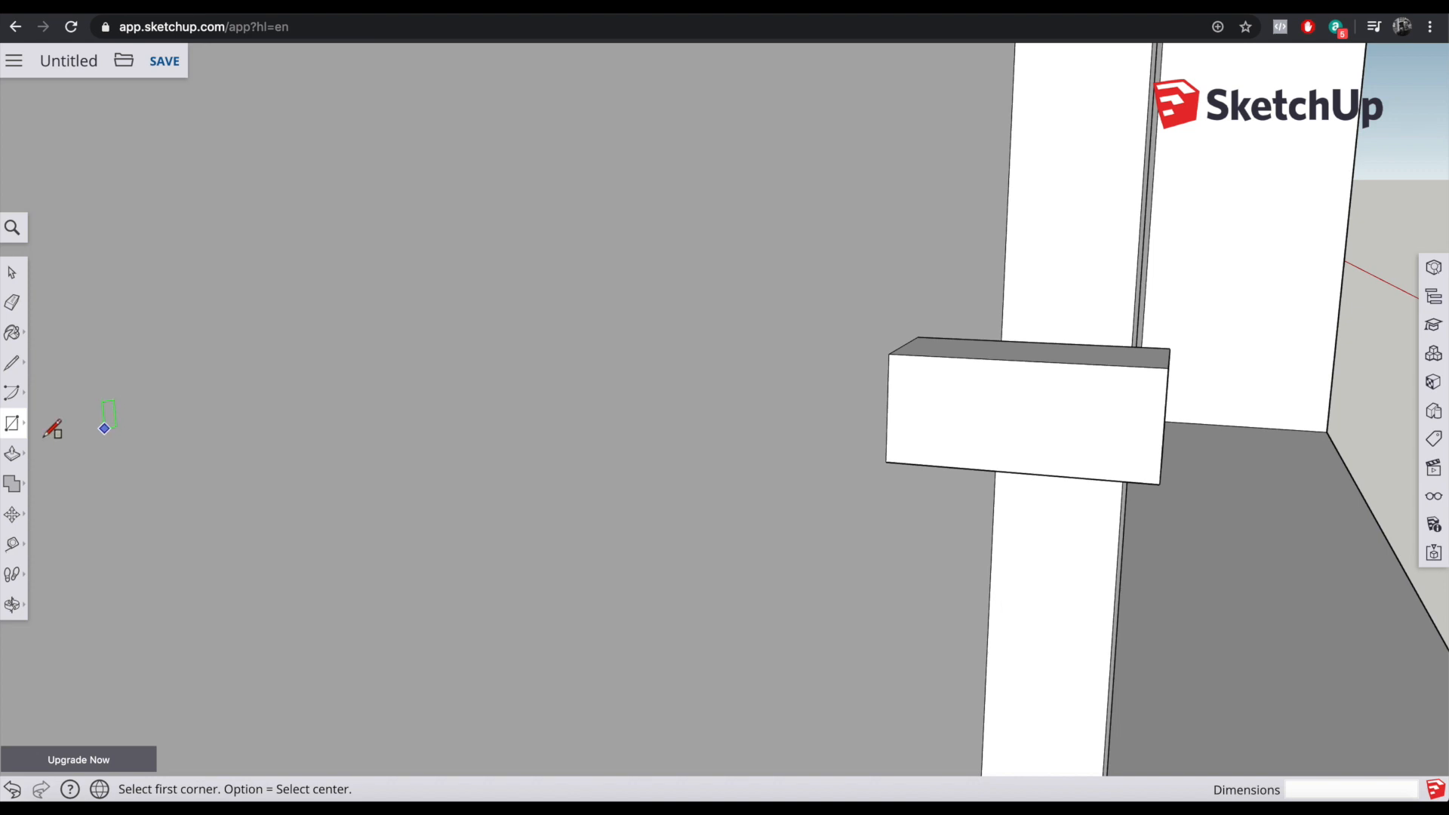
left_click(87, 423)
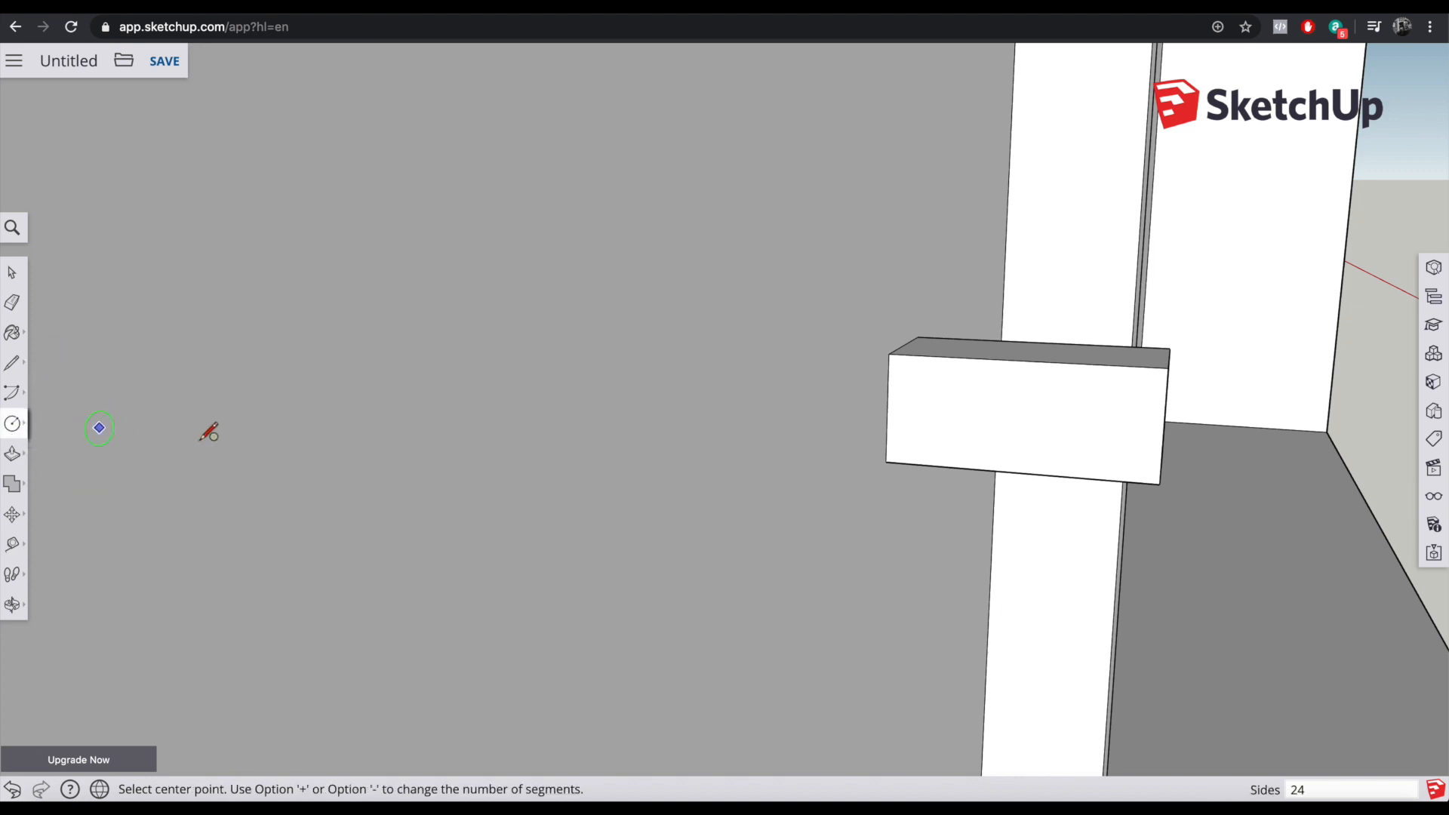
left_click(1101, 424)
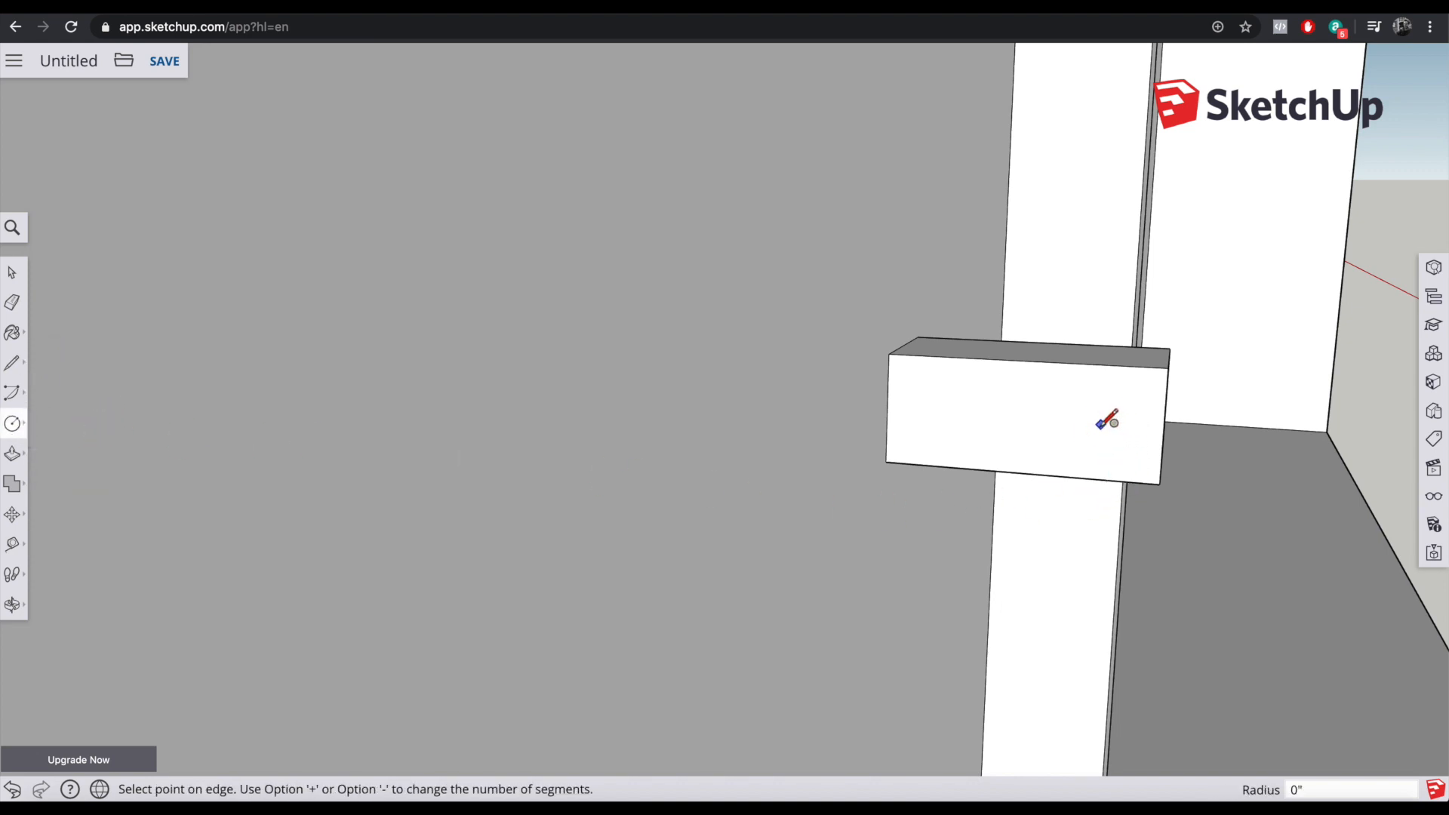
left_click(1057, 420)
Step: Pull the circle on the handle block out about 3 1/4" to form a cylindrical door handle grip
scroll(1226, 387, "up", 6)
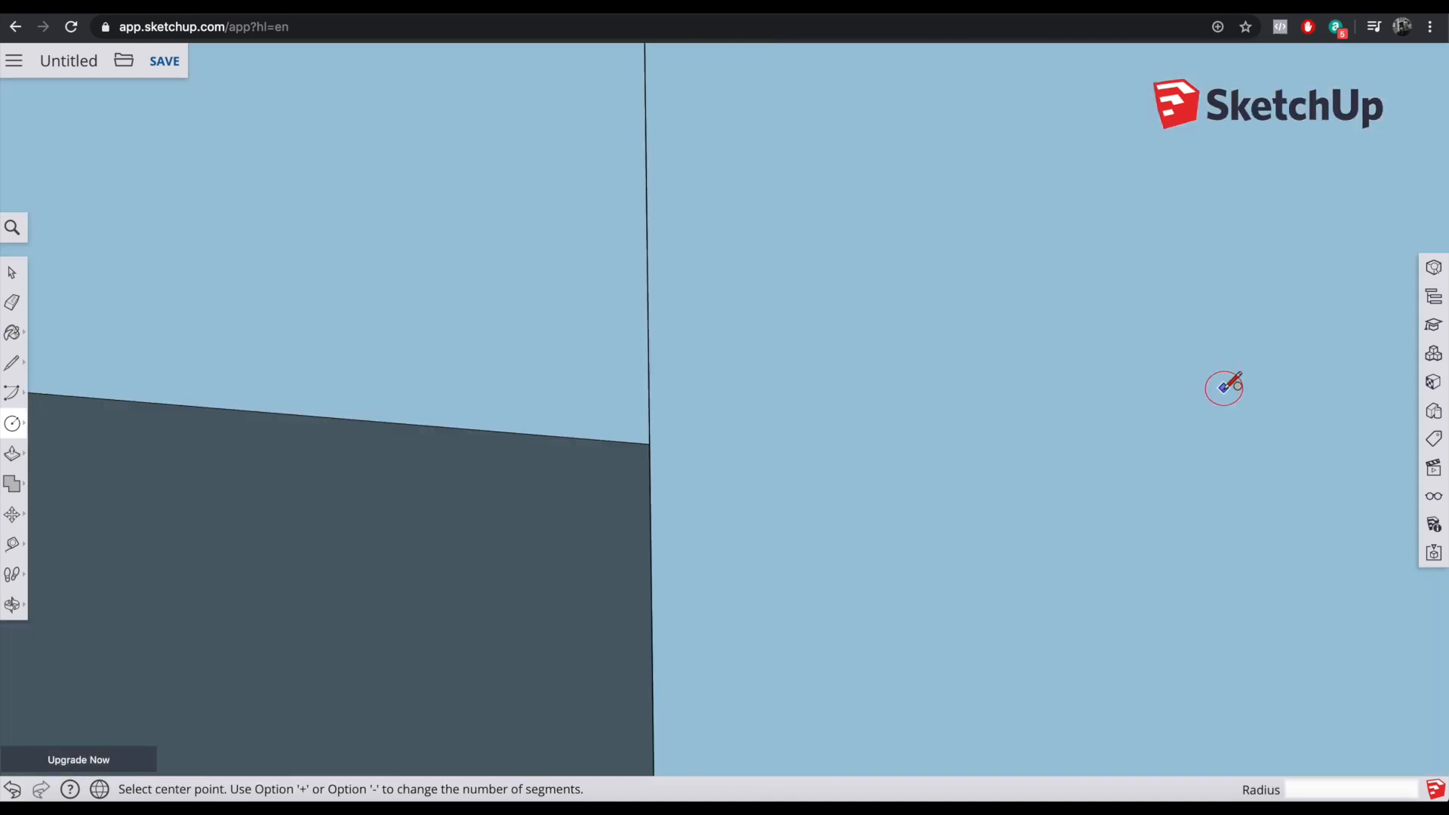
scroll(1227, 387, "up", 4)
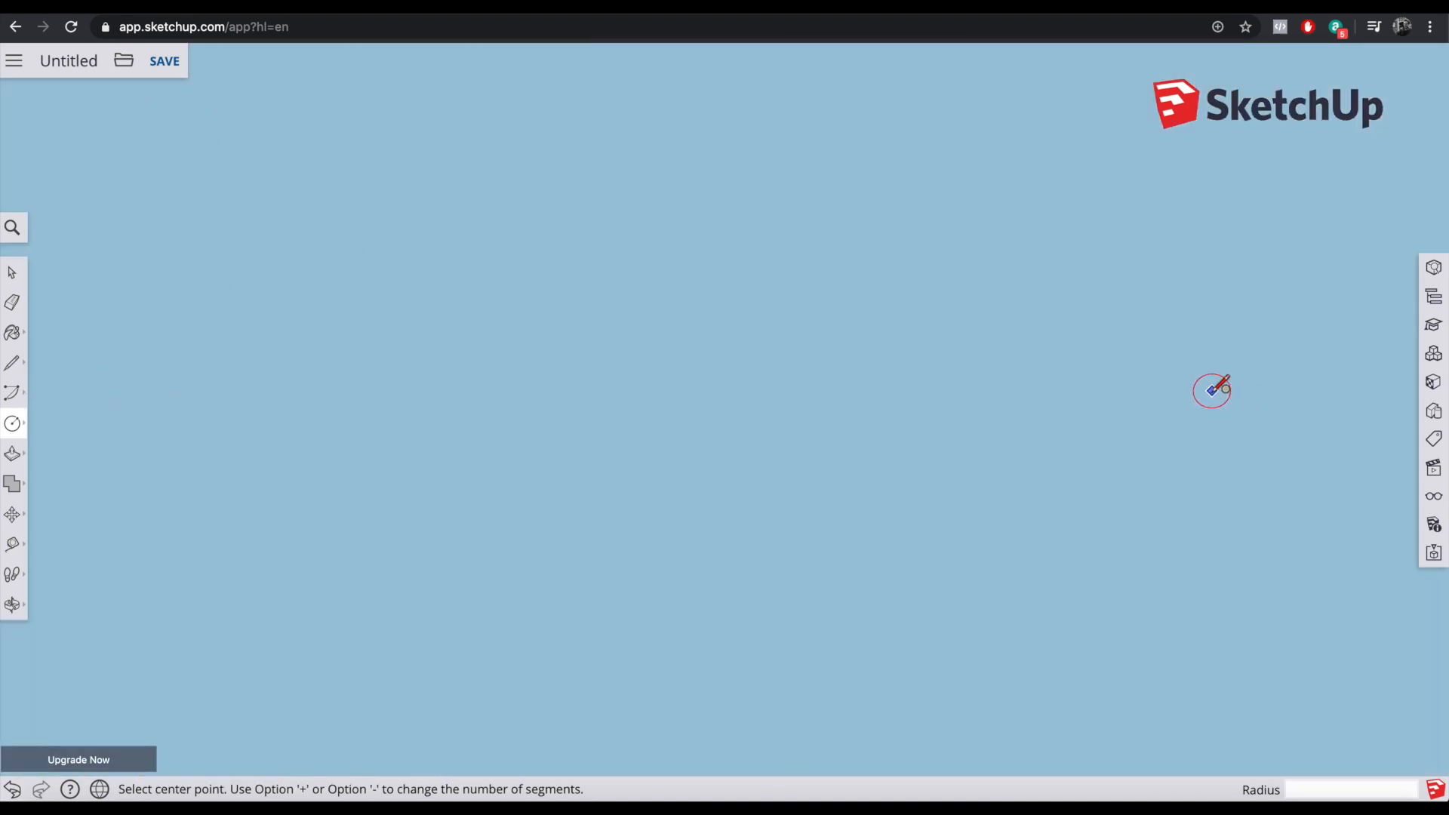
scroll(1212, 390, "down", 8)
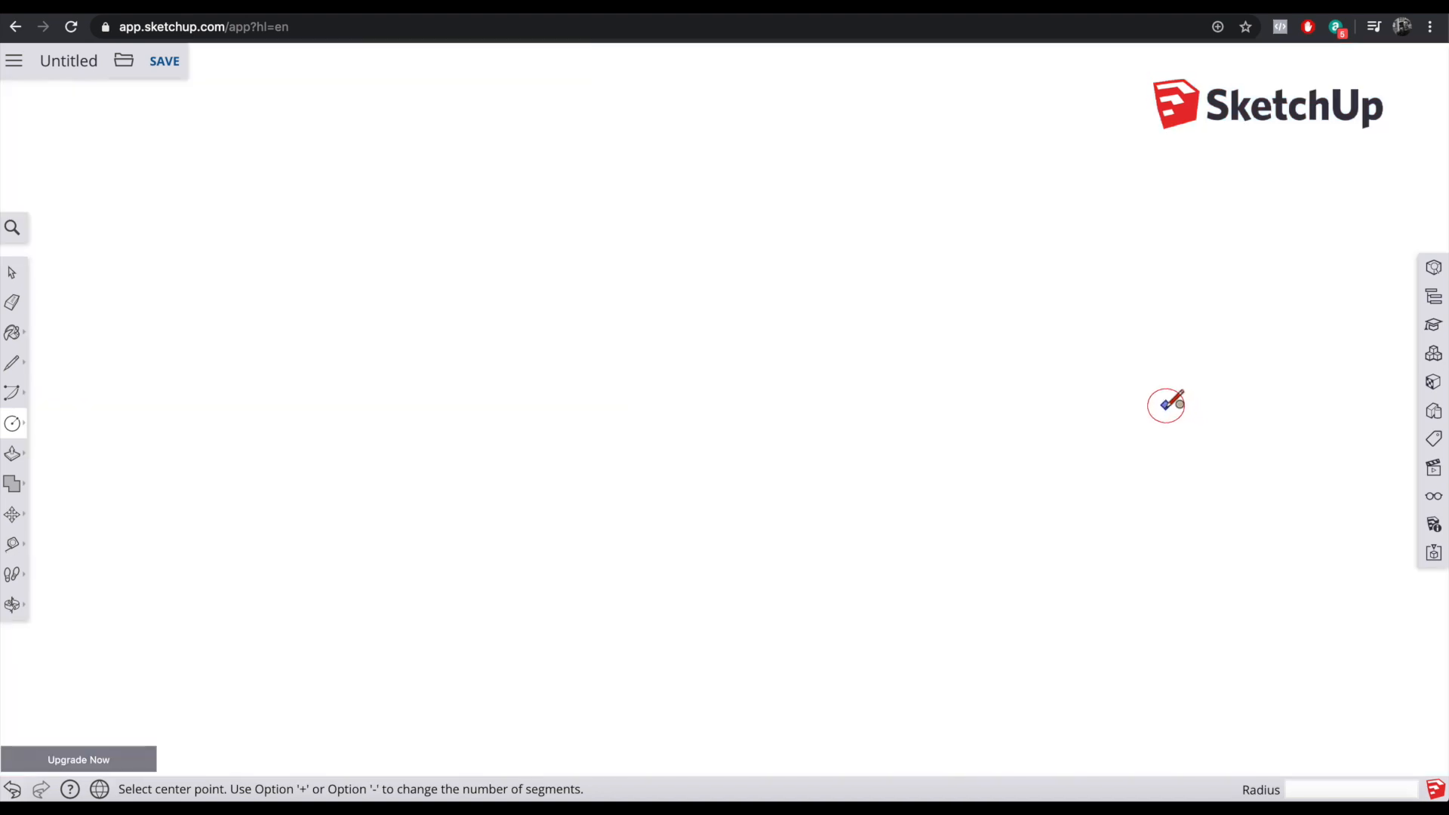
scroll(1167, 405, "down", 6)
middle_click_drag(1225, 336, 1148, 310)
scroll(1239, 356, "up", 5)
middle_click_drag(1216, 385, 1175, 406)
scroll(1076, 553, "down", 3)
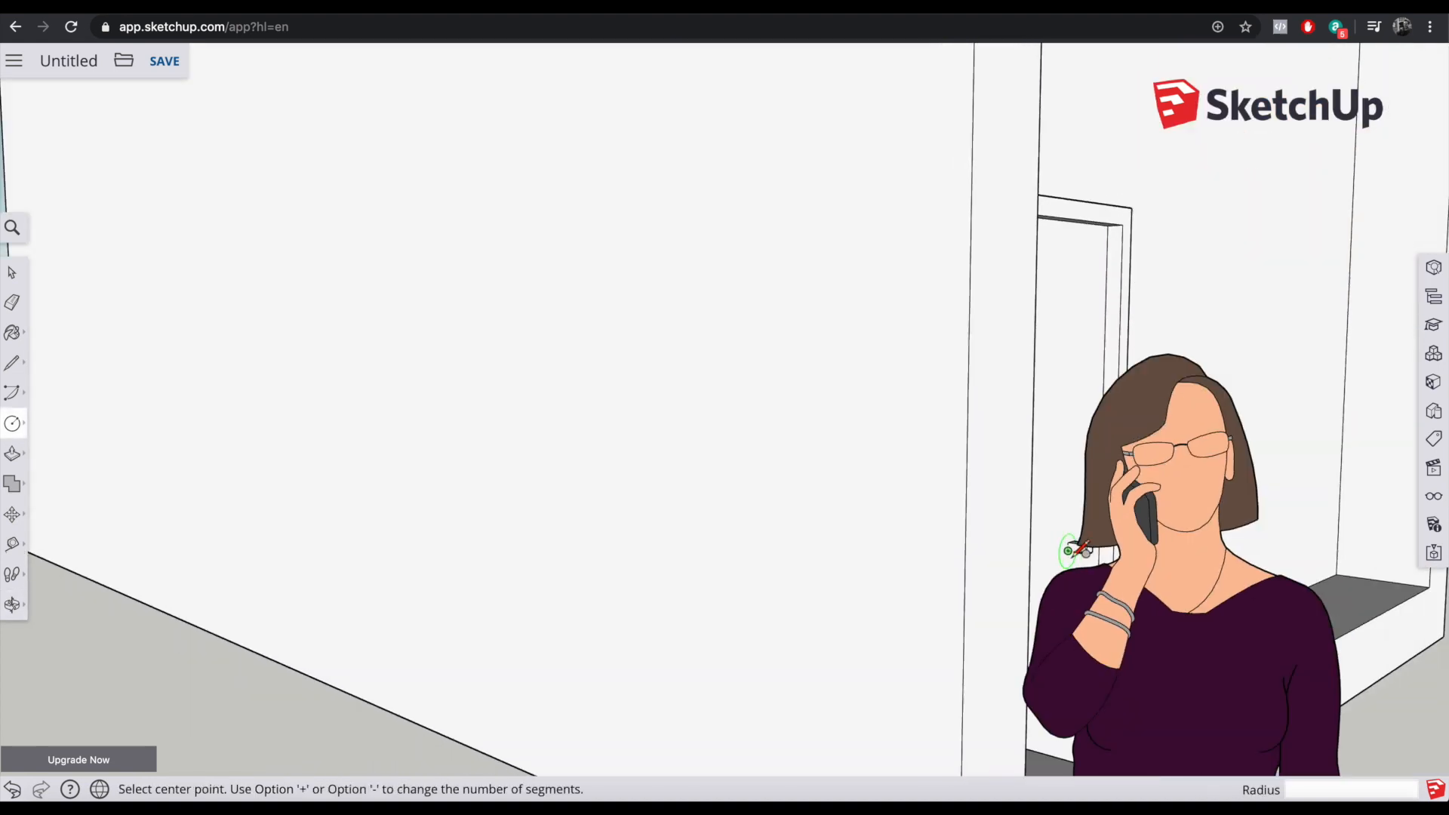
scroll(1074, 557, "up", 5)
scroll(1091, 545, "up", 5)
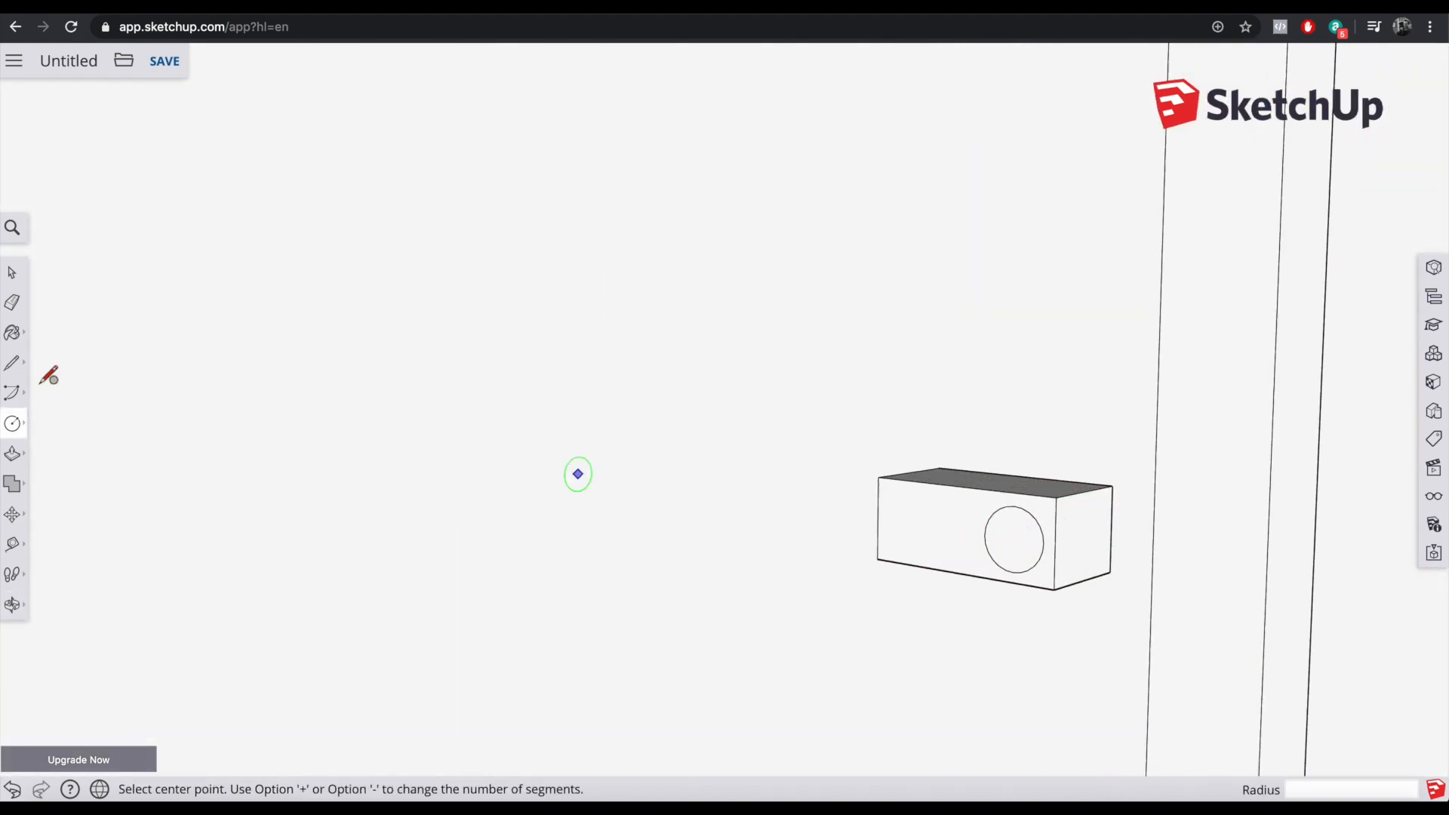
left_click(12, 453)
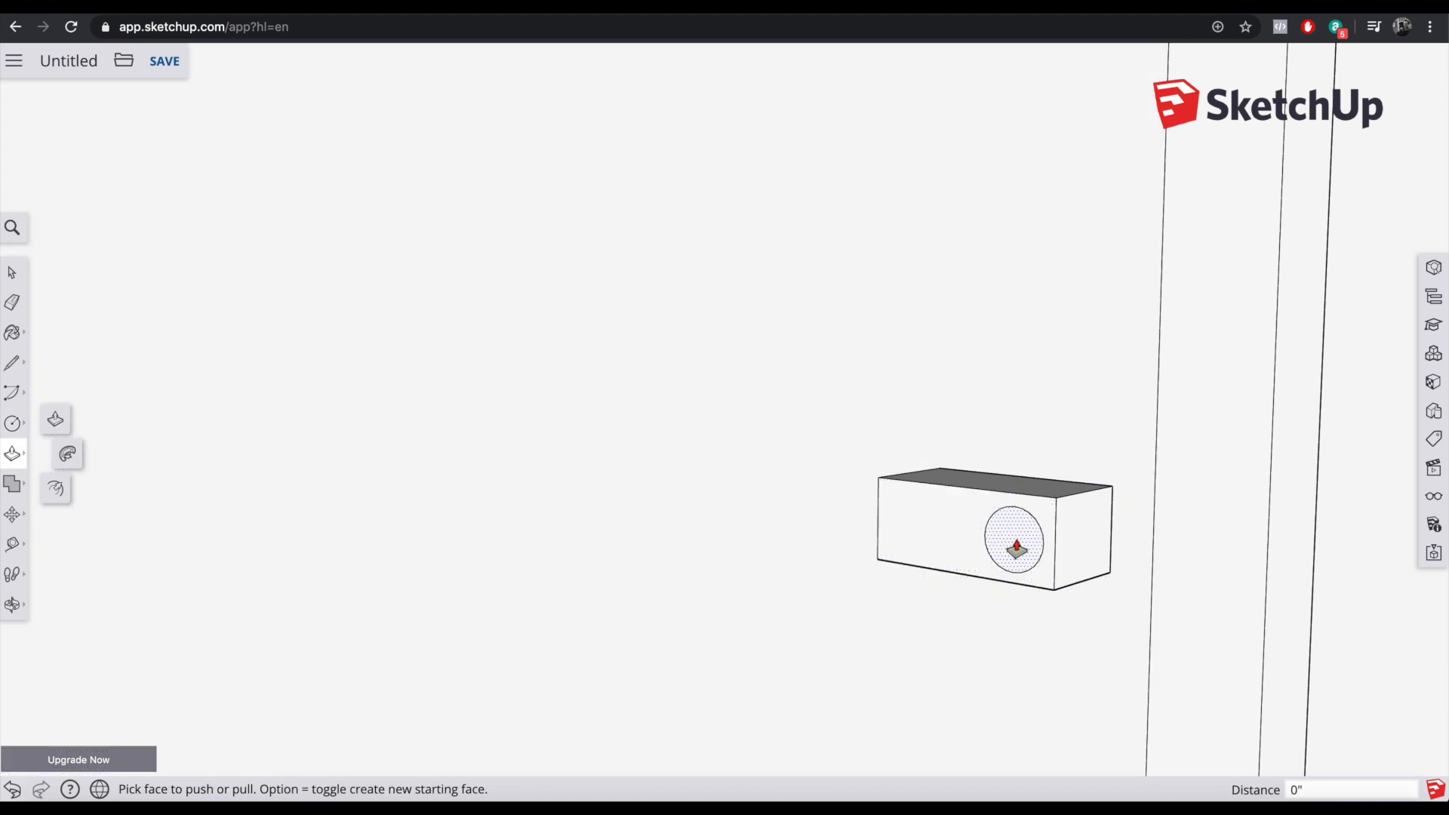
left_click(1012, 543)
left_click(851, 576)
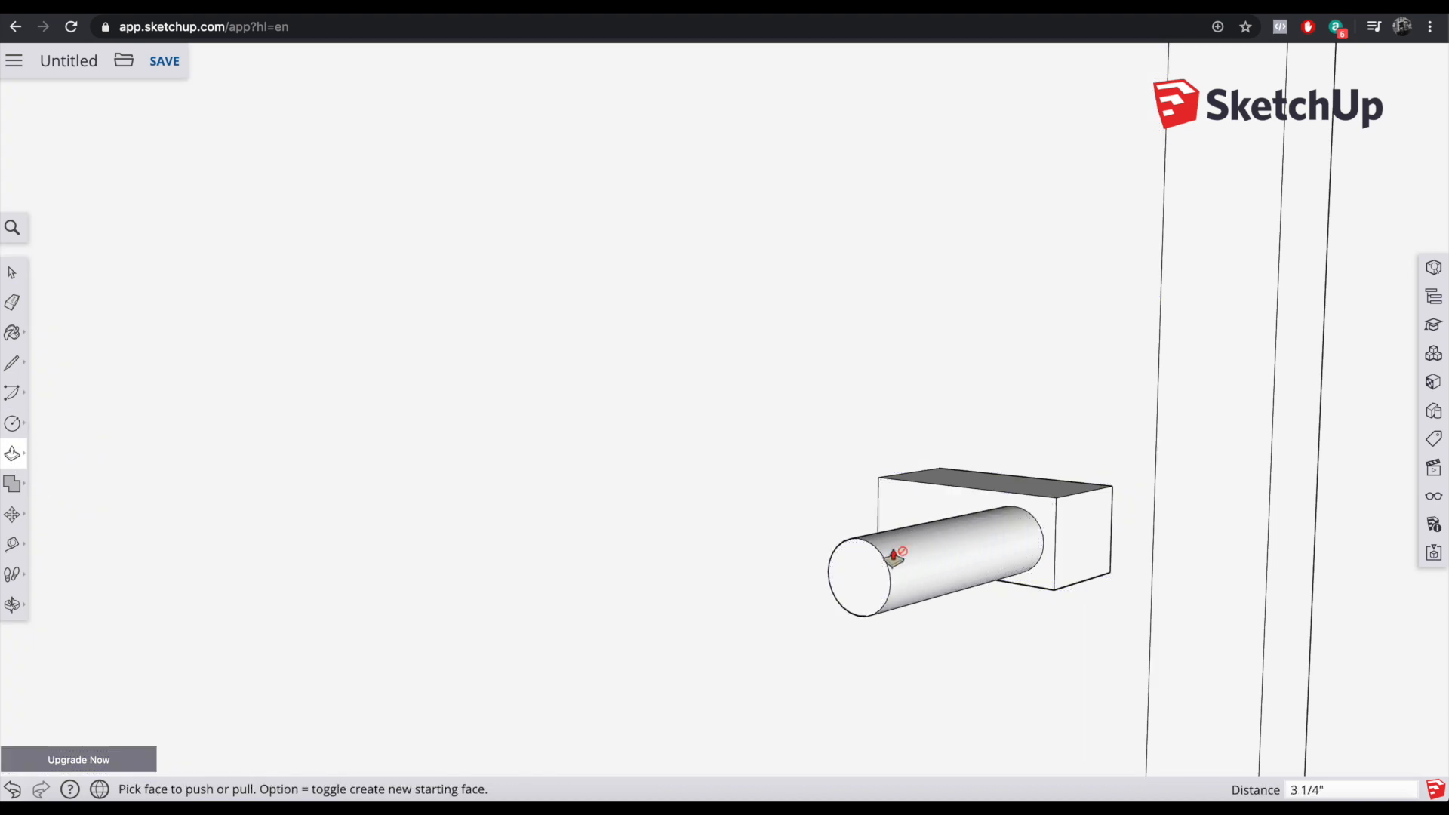
Step: Examine the finished door handle from up close and the whole house from the front and the side
scroll(1018, 480, "down", 6)
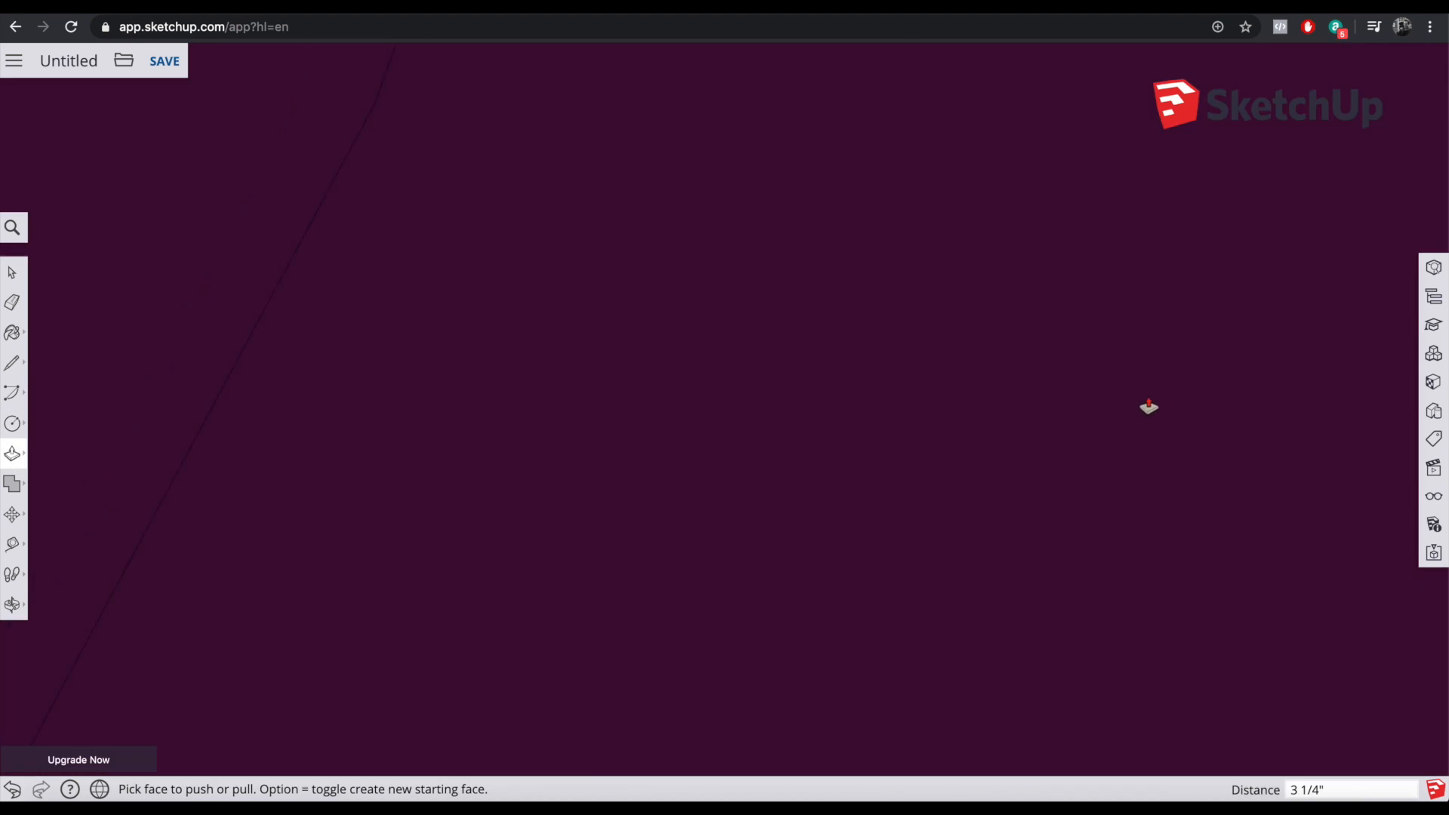
scroll(1128, 423, "down", 5)
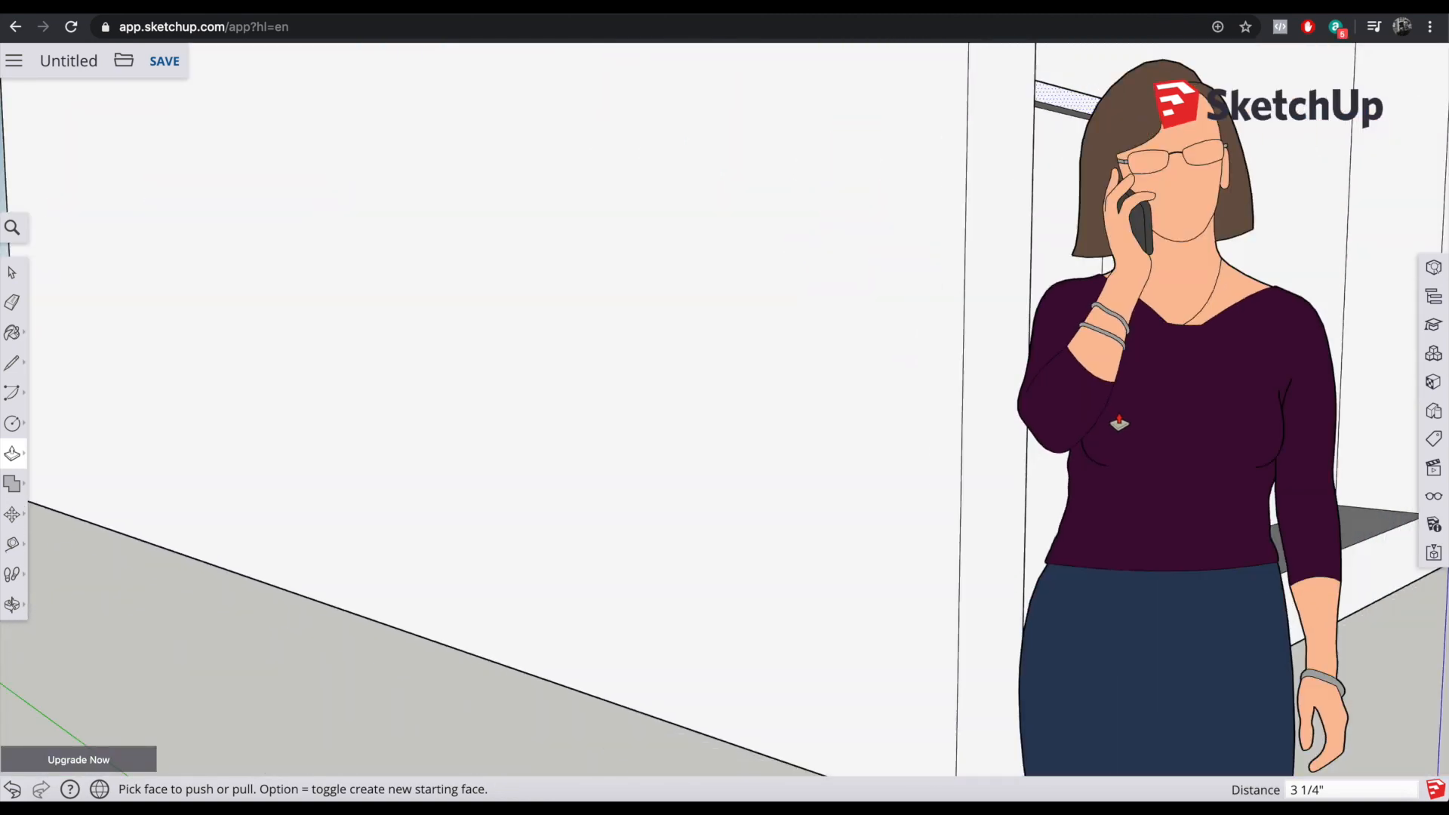
middle_click_drag(1291, 355, 738, 412)
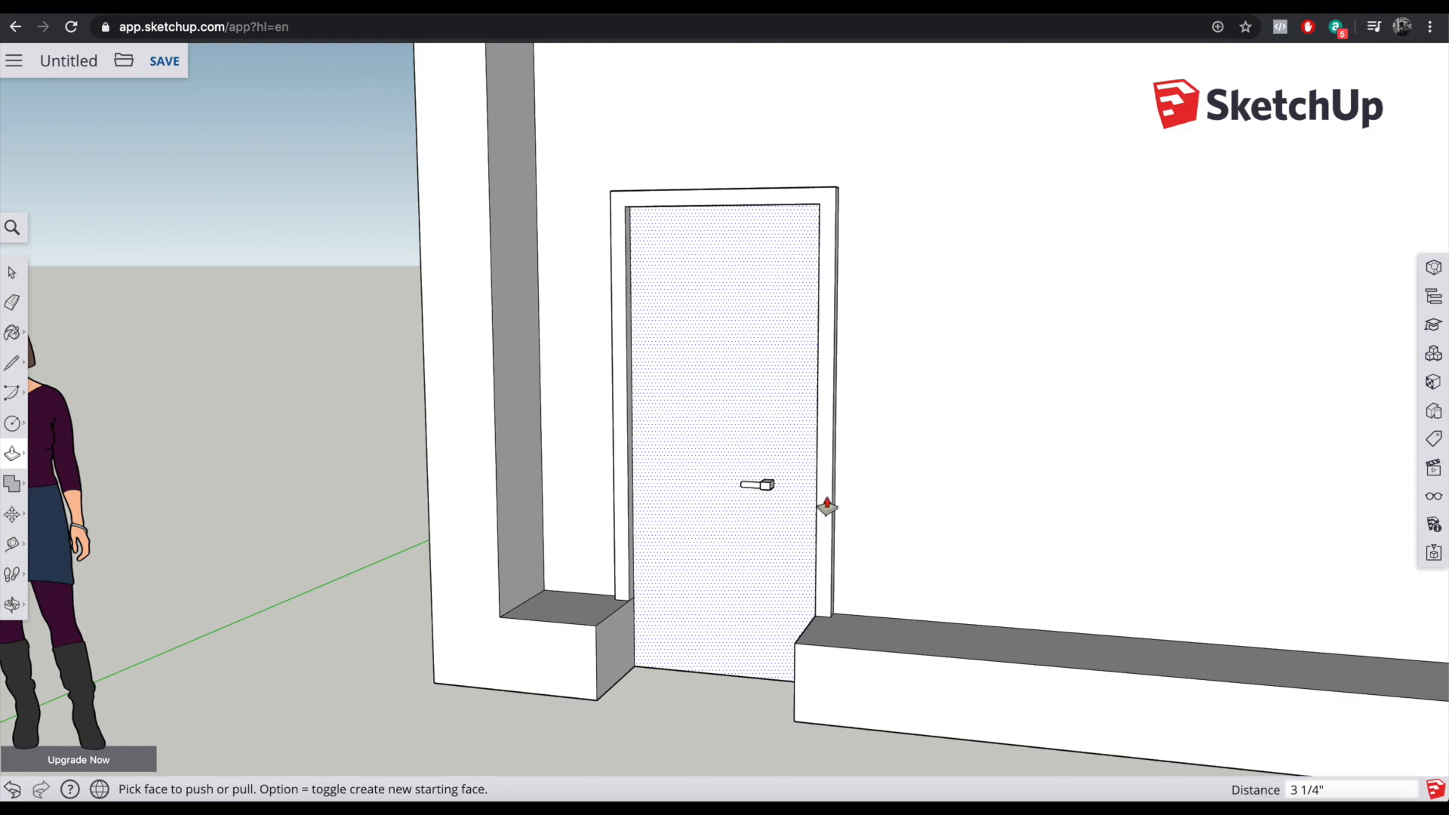
scroll(770, 502, "down", 3)
scroll(774, 499, "up", 5)
scroll(775, 498, "up", 3)
scroll(841, 518, "down", 8)
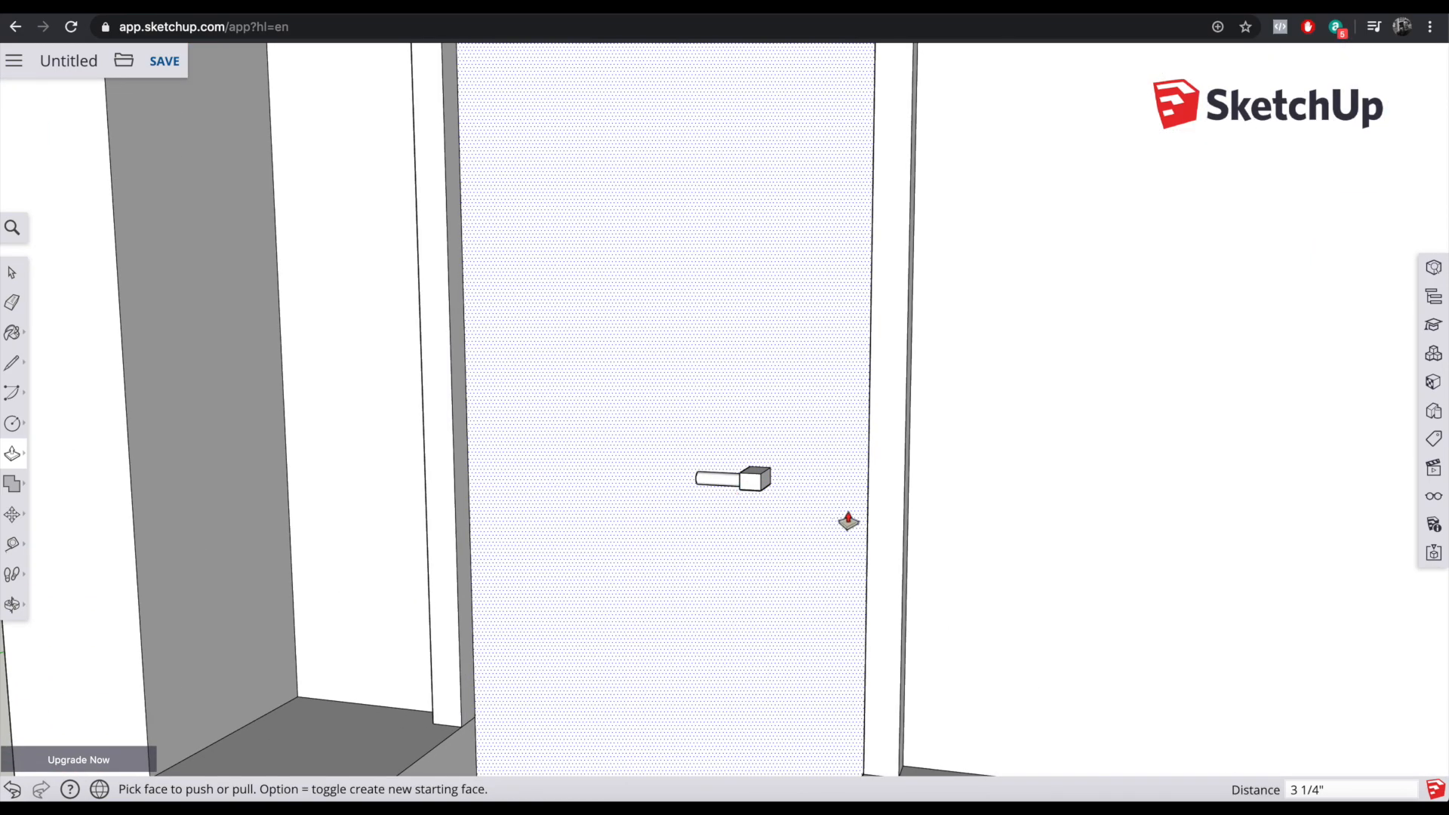
scroll(1210, 356, "down", 3)
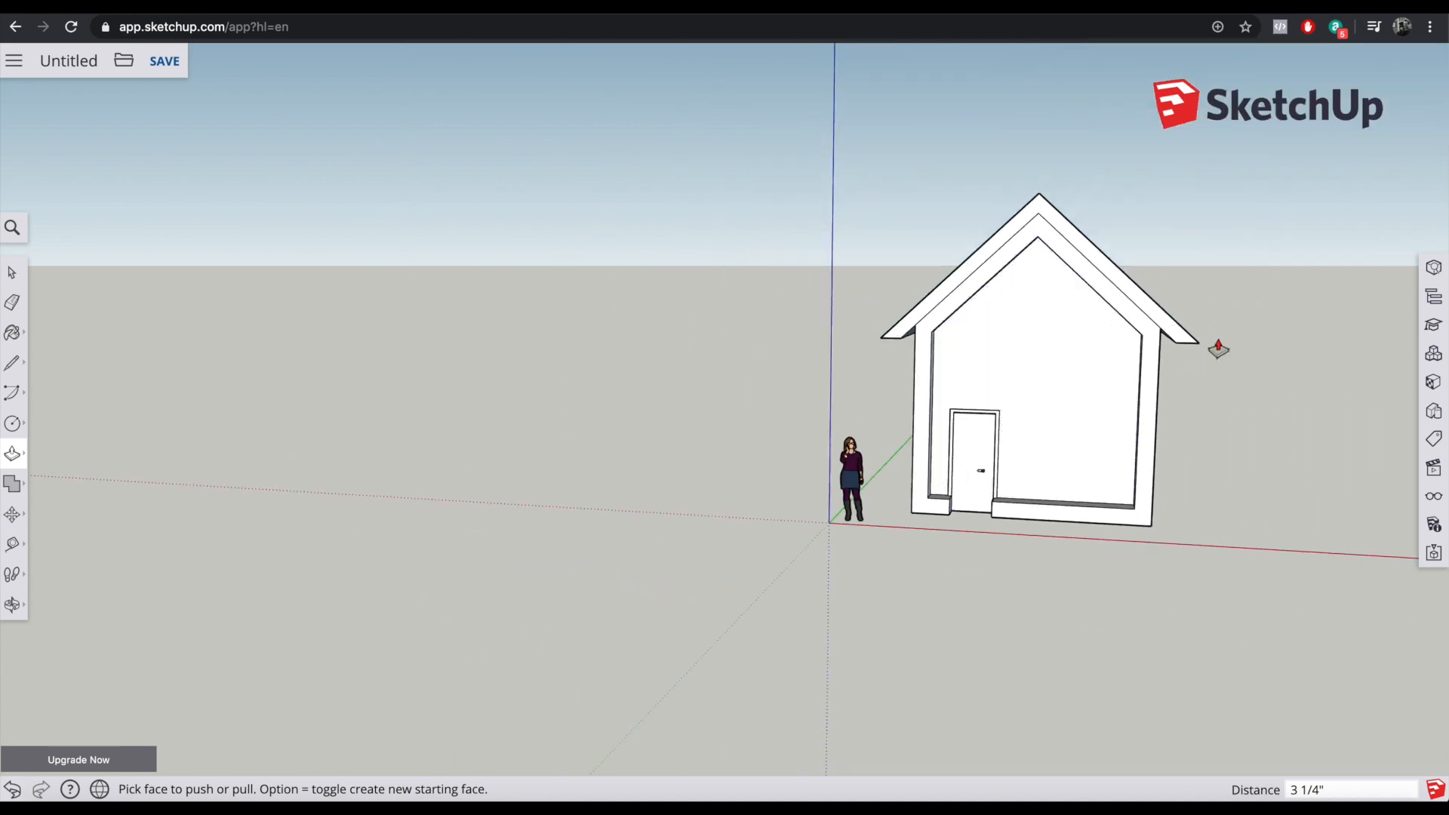
scroll(1232, 343, "up", 2)
middle_click_drag(1269, 333, 1032, 314)
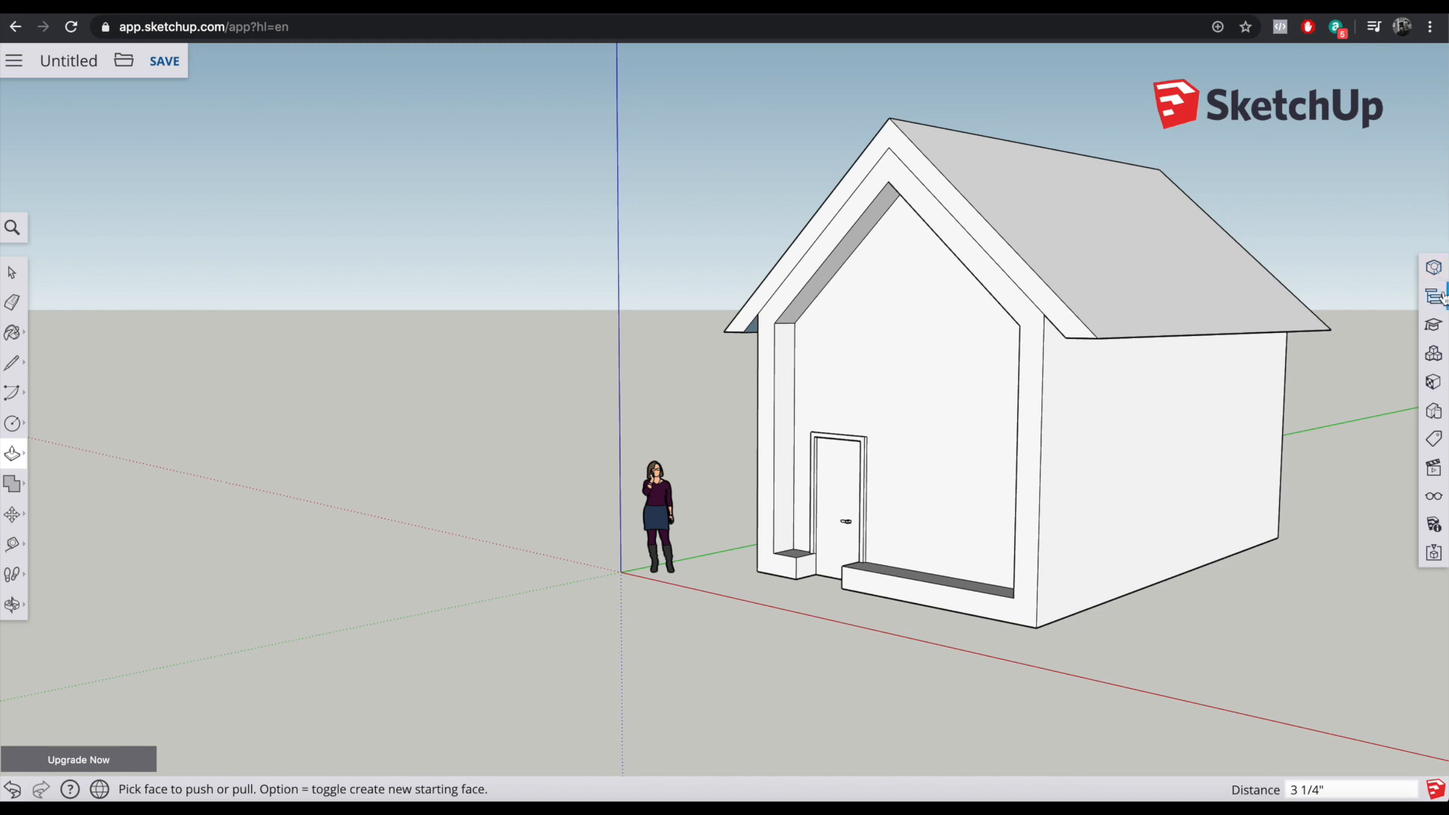
Step: Paint the recessed front gable wall around the door with the Translucent Glass Tinted material from Glass and Mirrors
left_click(1433, 385)
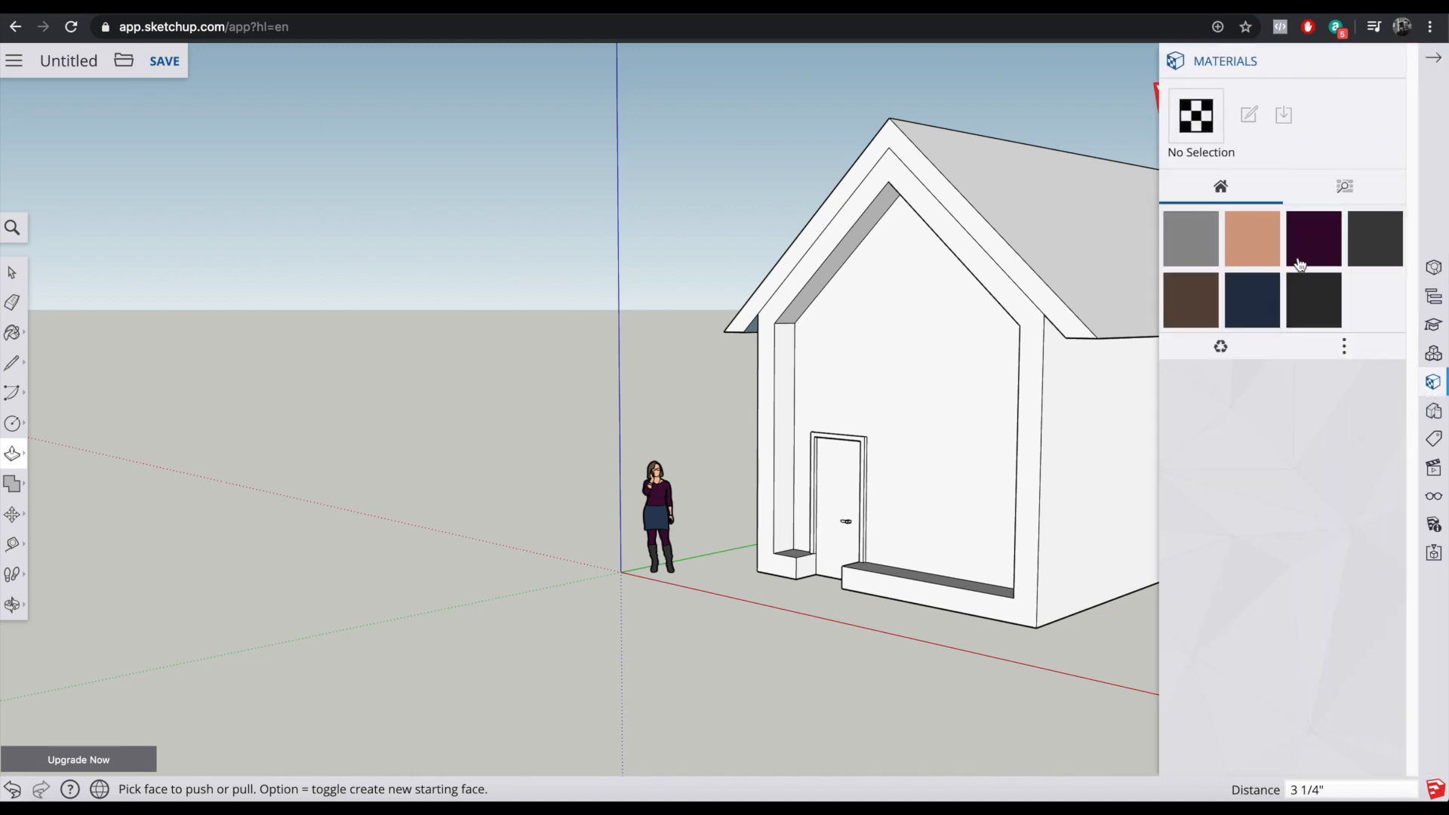
left_click(1355, 194)
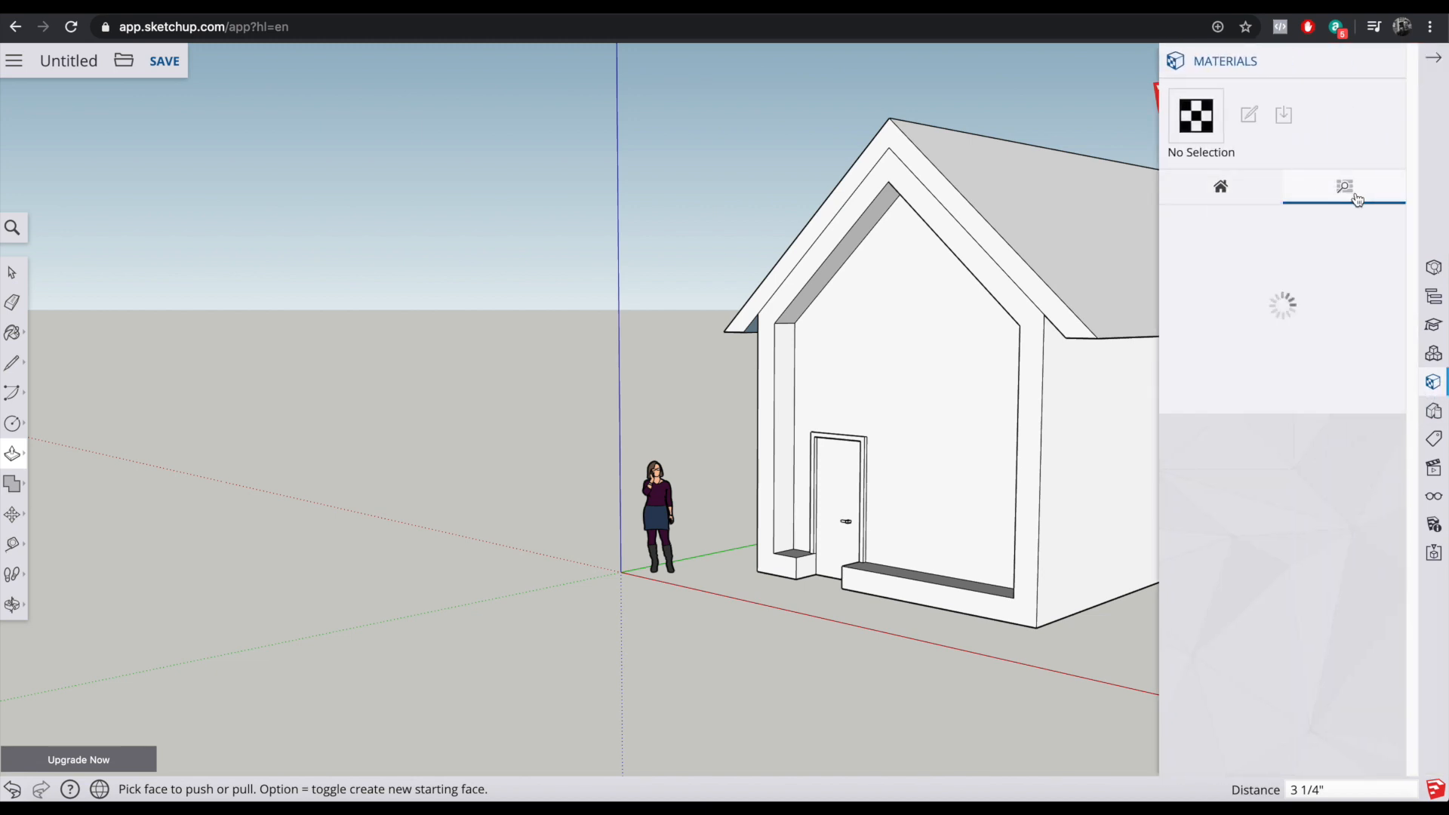
scroll(1288, 262, "down", 3)
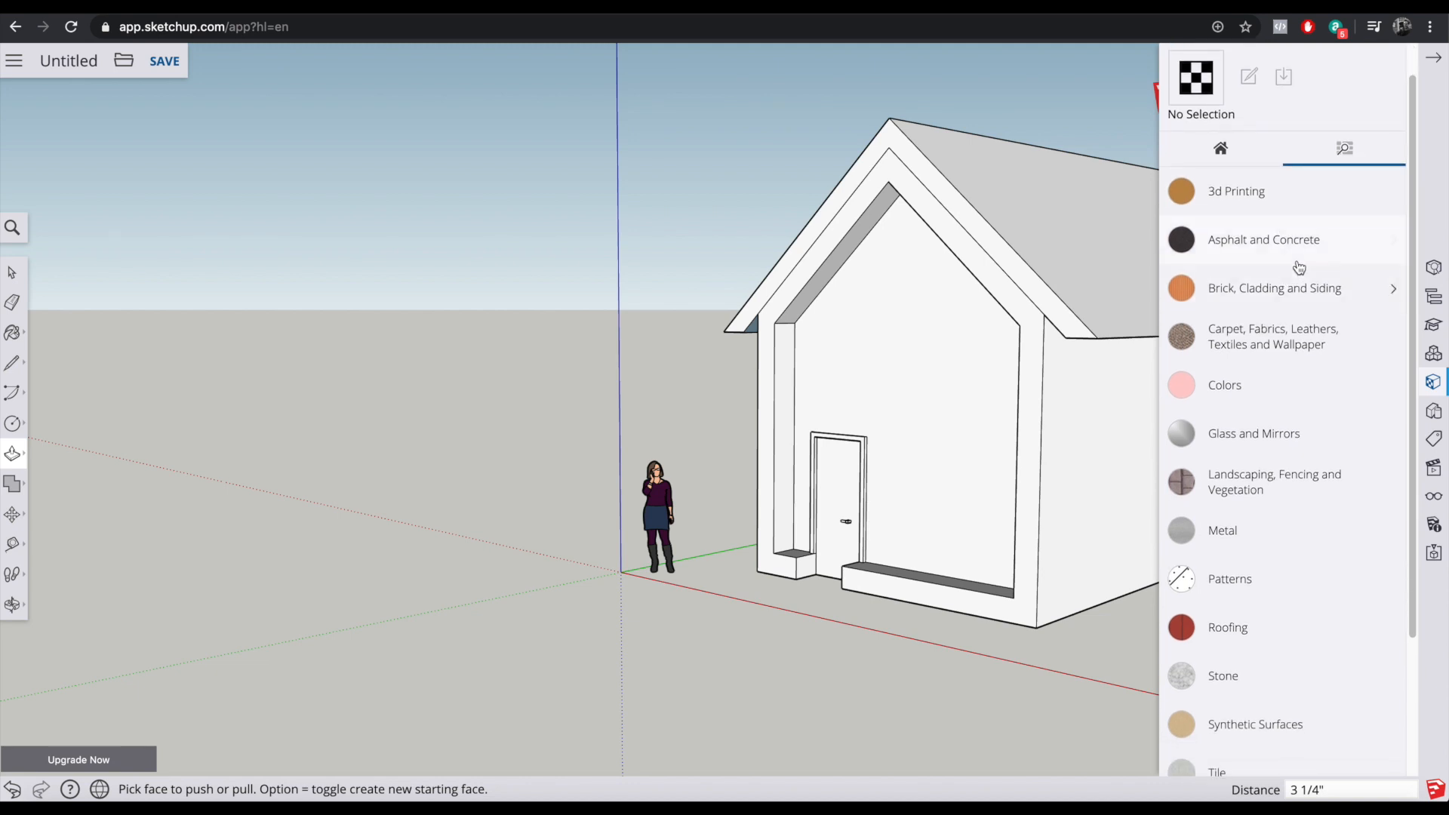
scroll(1291, 256, "up", 3)
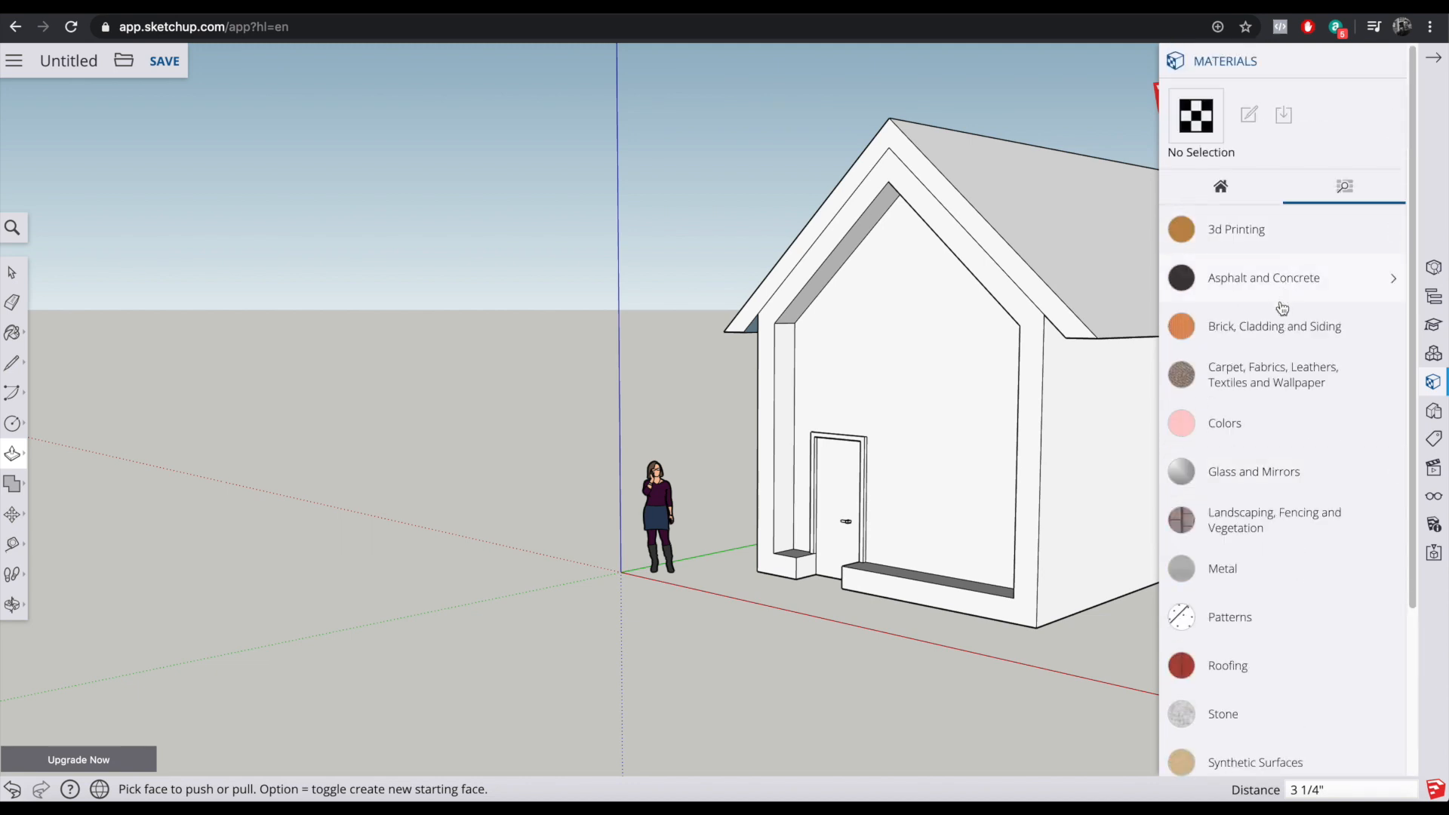
scroll(1273, 307, "down", 1)
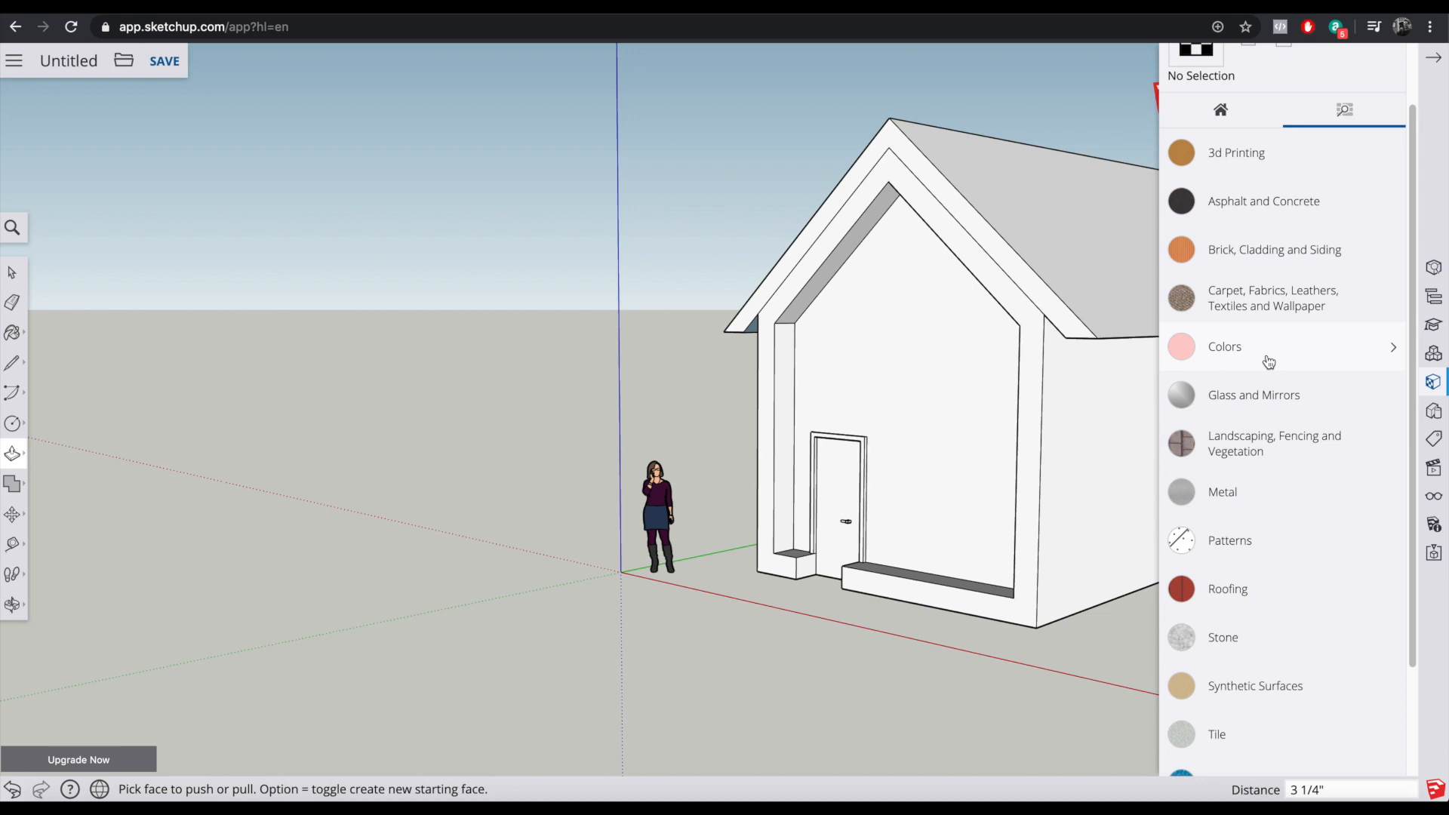
left_click(1268, 392)
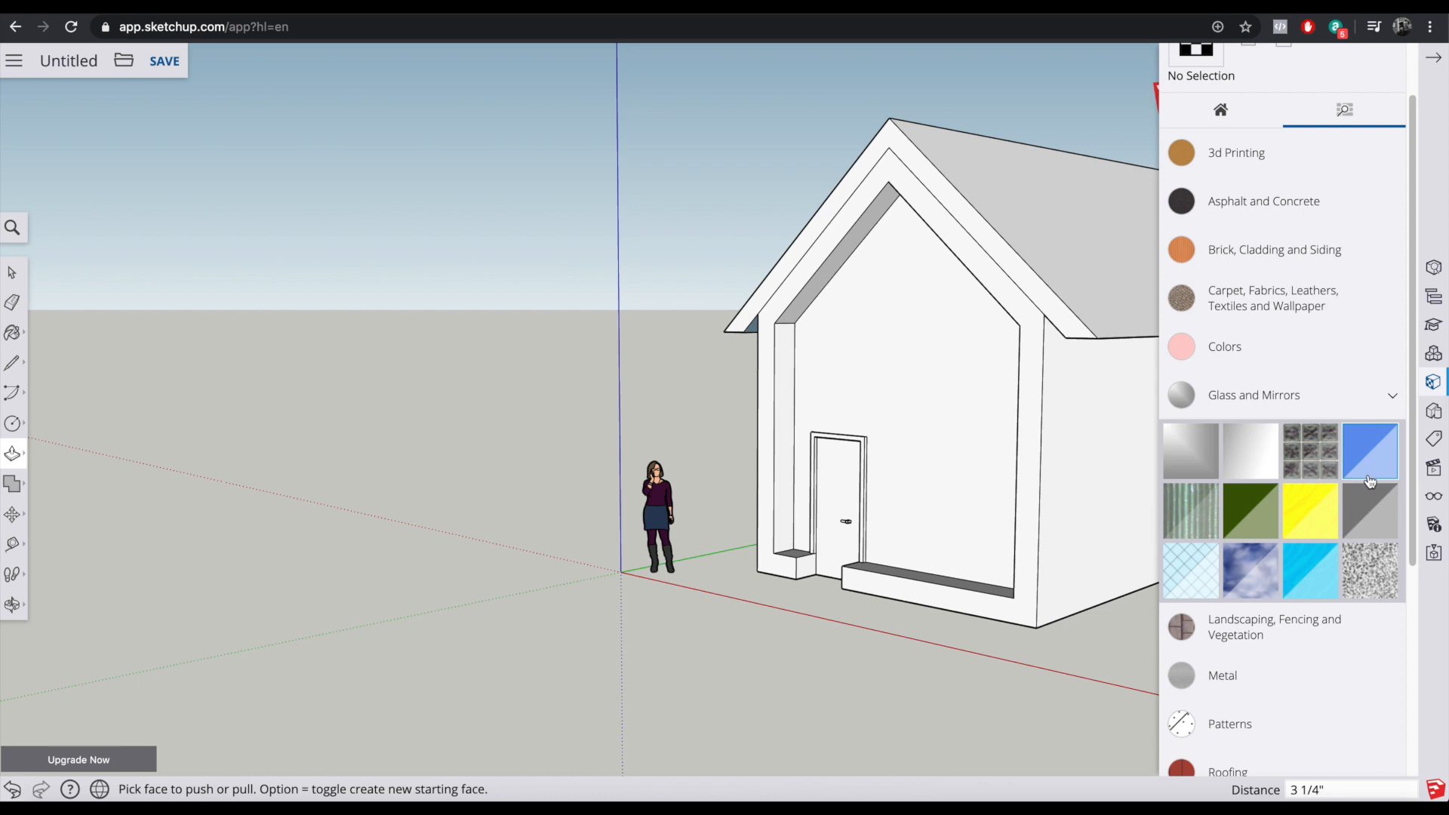
left_click(1322, 576)
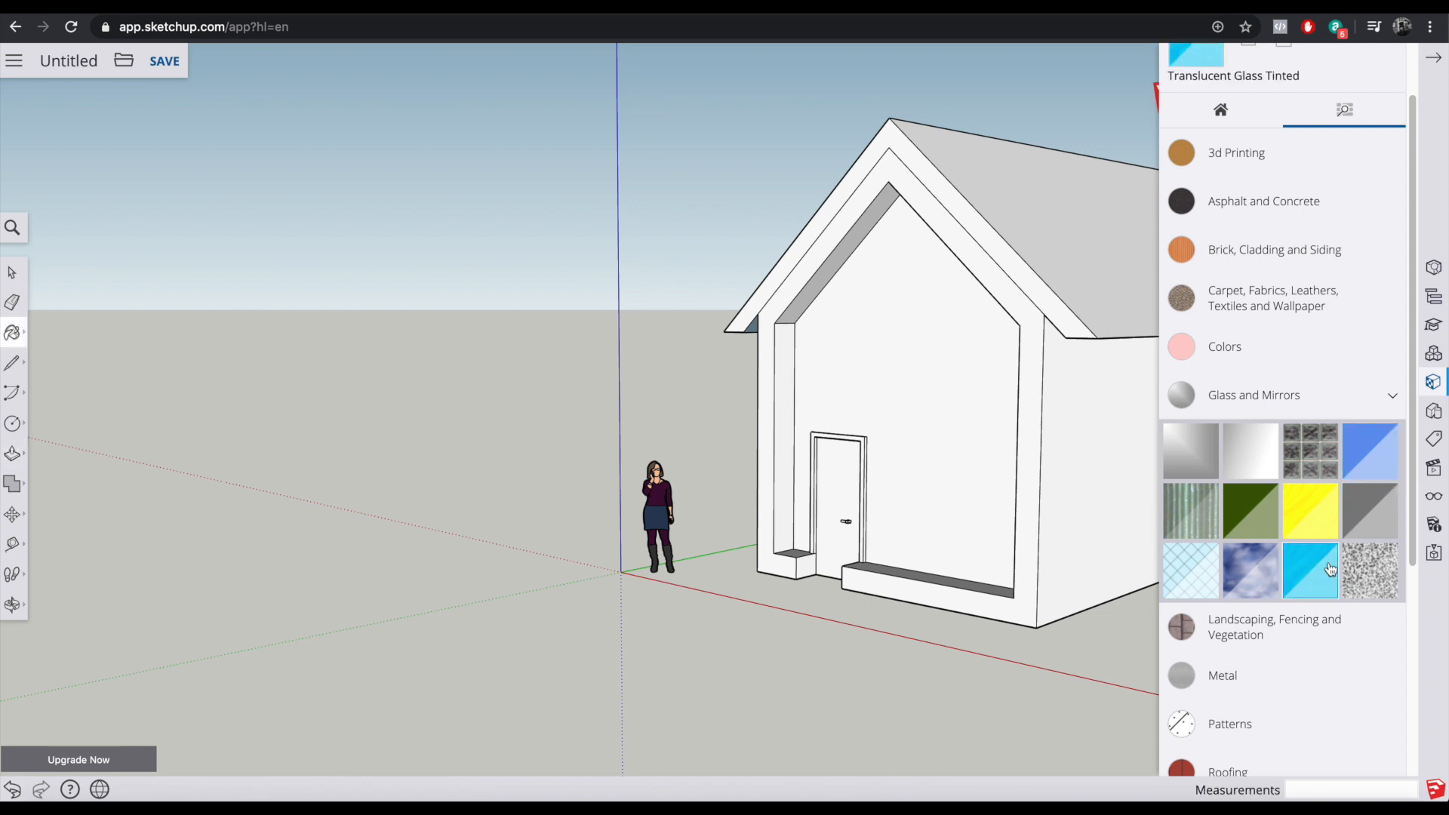
left_click(922, 394)
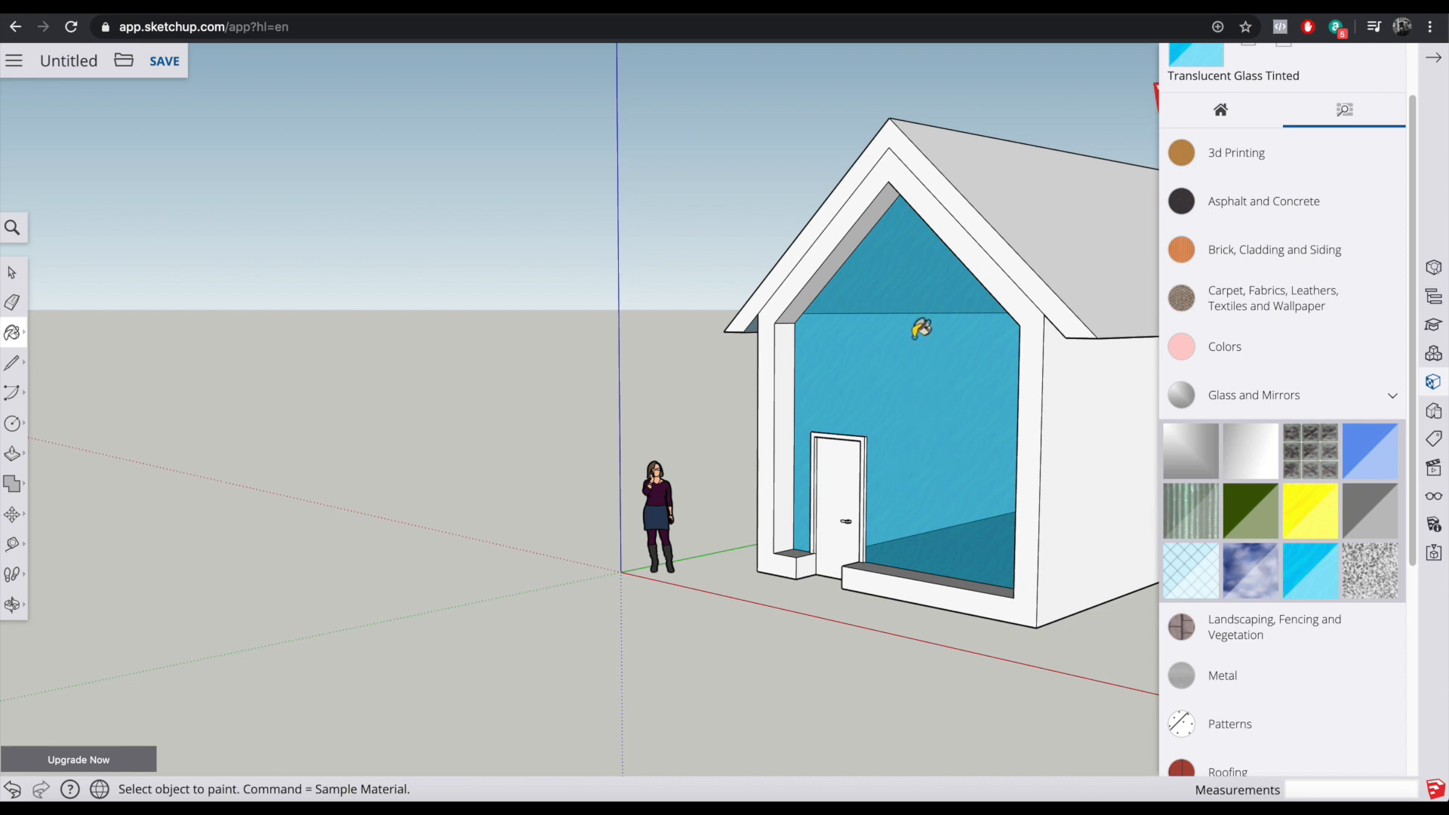
Step: Paint the recessed rear gable wall with the same Translucent Glass Tinted material
scroll(940, 533, "up", 5)
mouse_move(923, 522)
middle_mouse_down()
mouse_move(1074, 518)
mouse_move(955, 415)
mouse_move(1112, 425)
mouse_move(1022, 414)
mouse_move(1129, 410)
mouse_move(761, 335)
mouse_move(741, 360)
mouse_move(921, 382)
mouse_move(753, 381)
mouse_move(857, 392)
mouse_move(853, 476)
mouse_move(1022, 456)
middle_mouse_up()
scroll(1080, 510, "down", 8)
scroll(1090, 423, "down", 6)
left_click(962, 421)
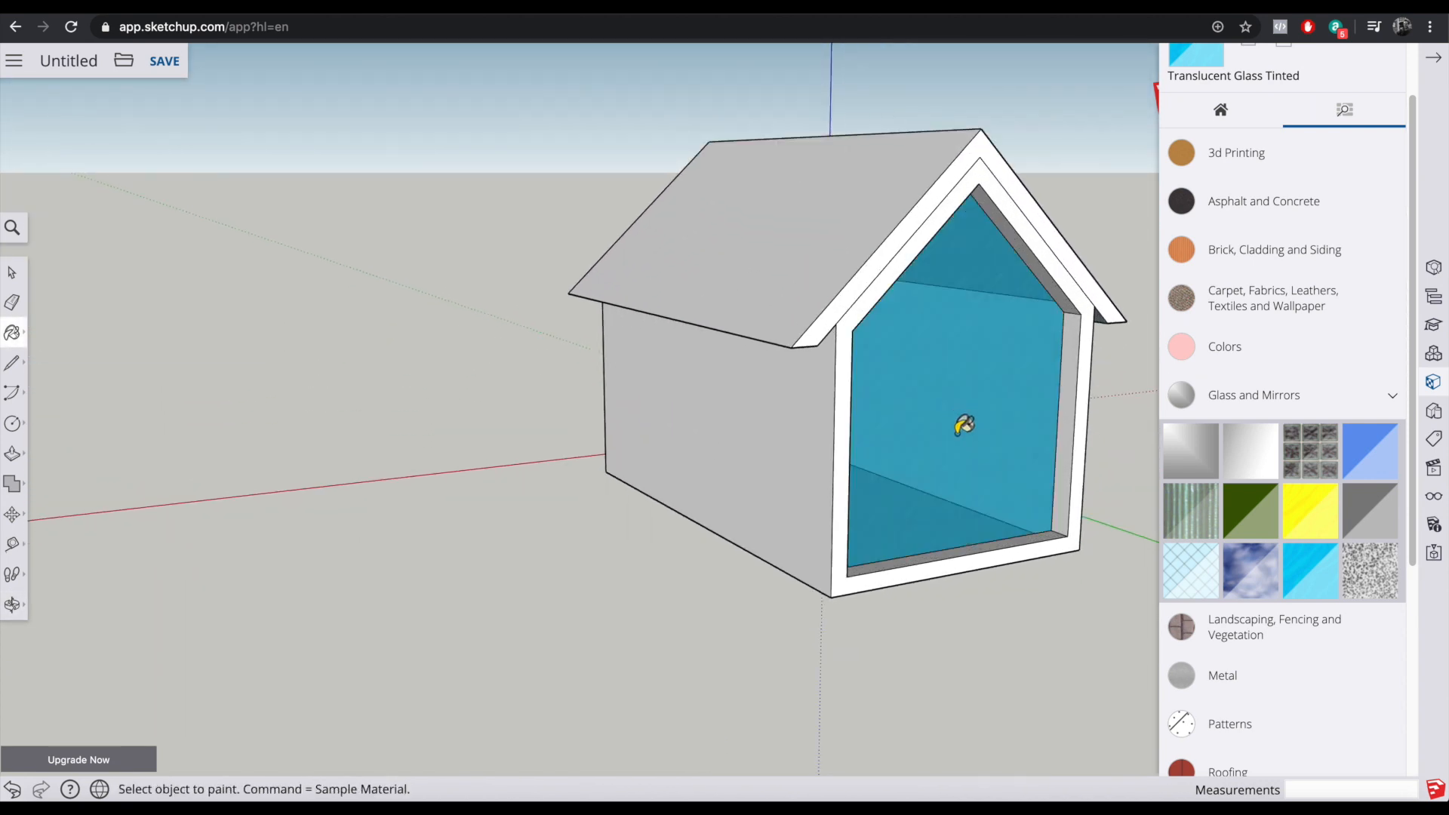
Step: Paint both roof slopes with the Roofing Shingles Asphalt material from the Roofing collection
mouse_move(672, 456)
middle_mouse_down()
mouse_move(1075, 451)
mouse_move(851, 446)
mouse_move(670, 404)
mouse_move(834, 400)
mouse_move(619, 389)
mouse_move(777, 392)
mouse_move(903, 372)
mouse_move(660, 375)
middle_mouse_up()
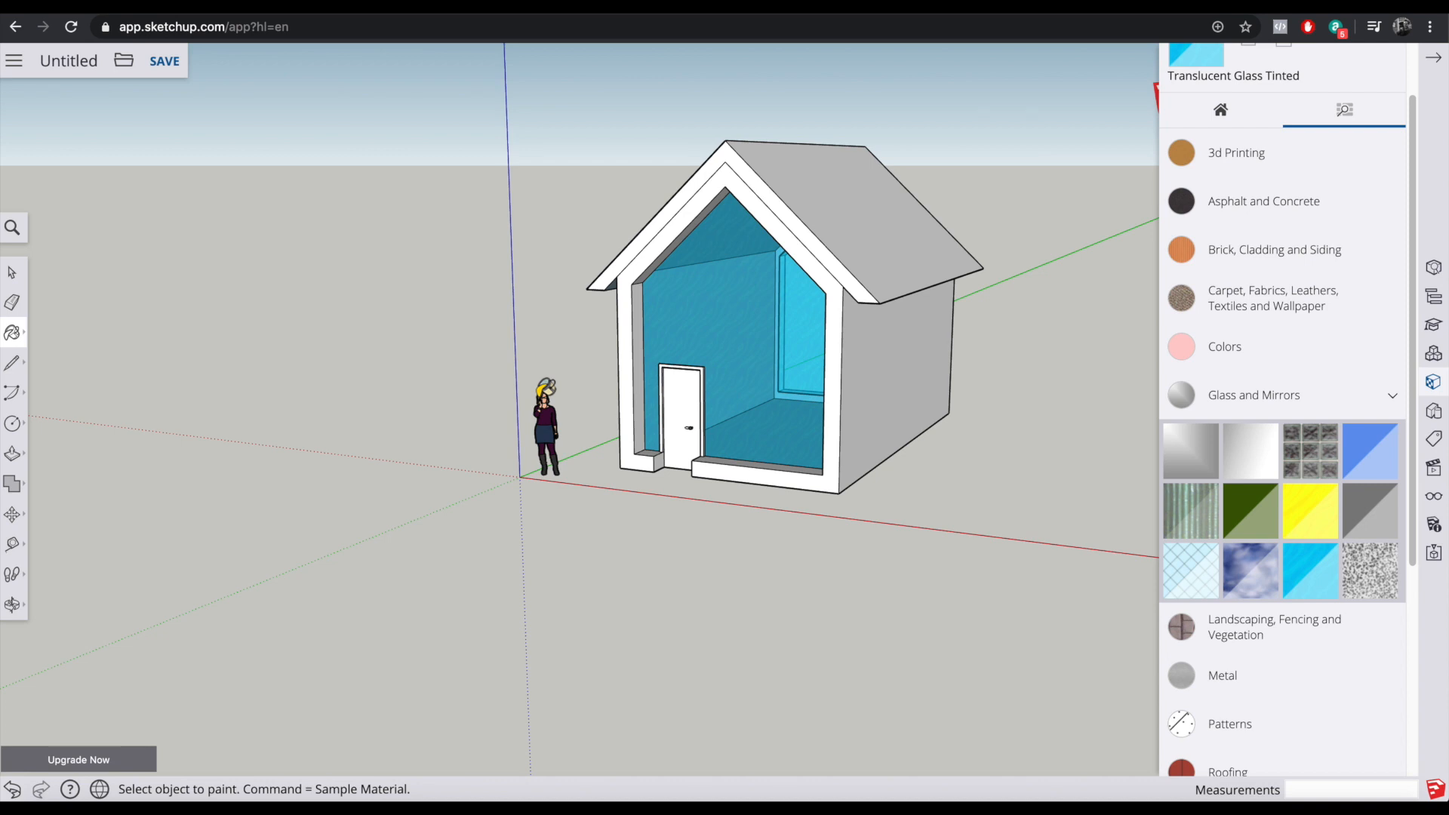
middle_click_drag(750, 336, 682, 378)
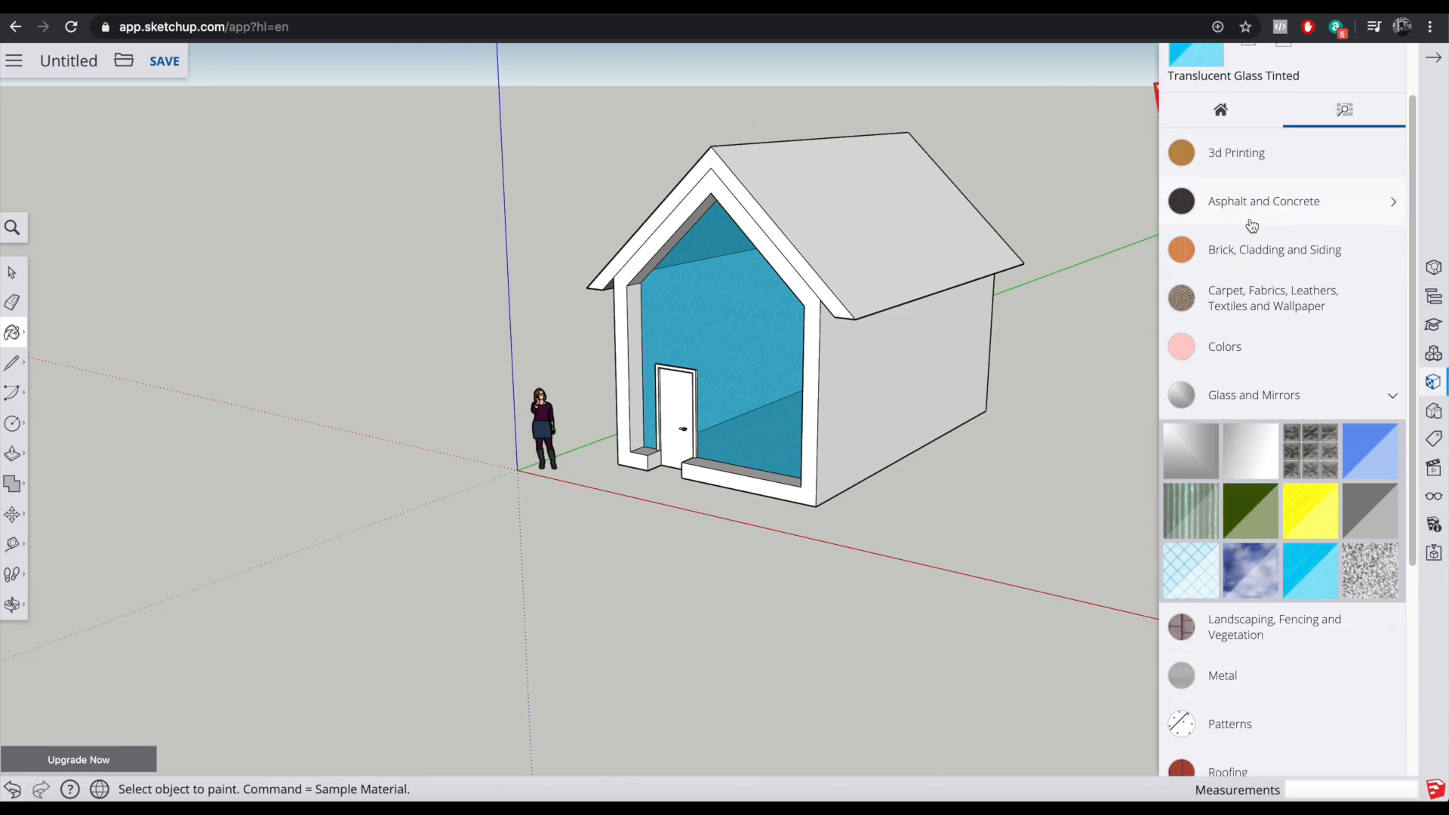
scroll(1263, 356, "down", 4)
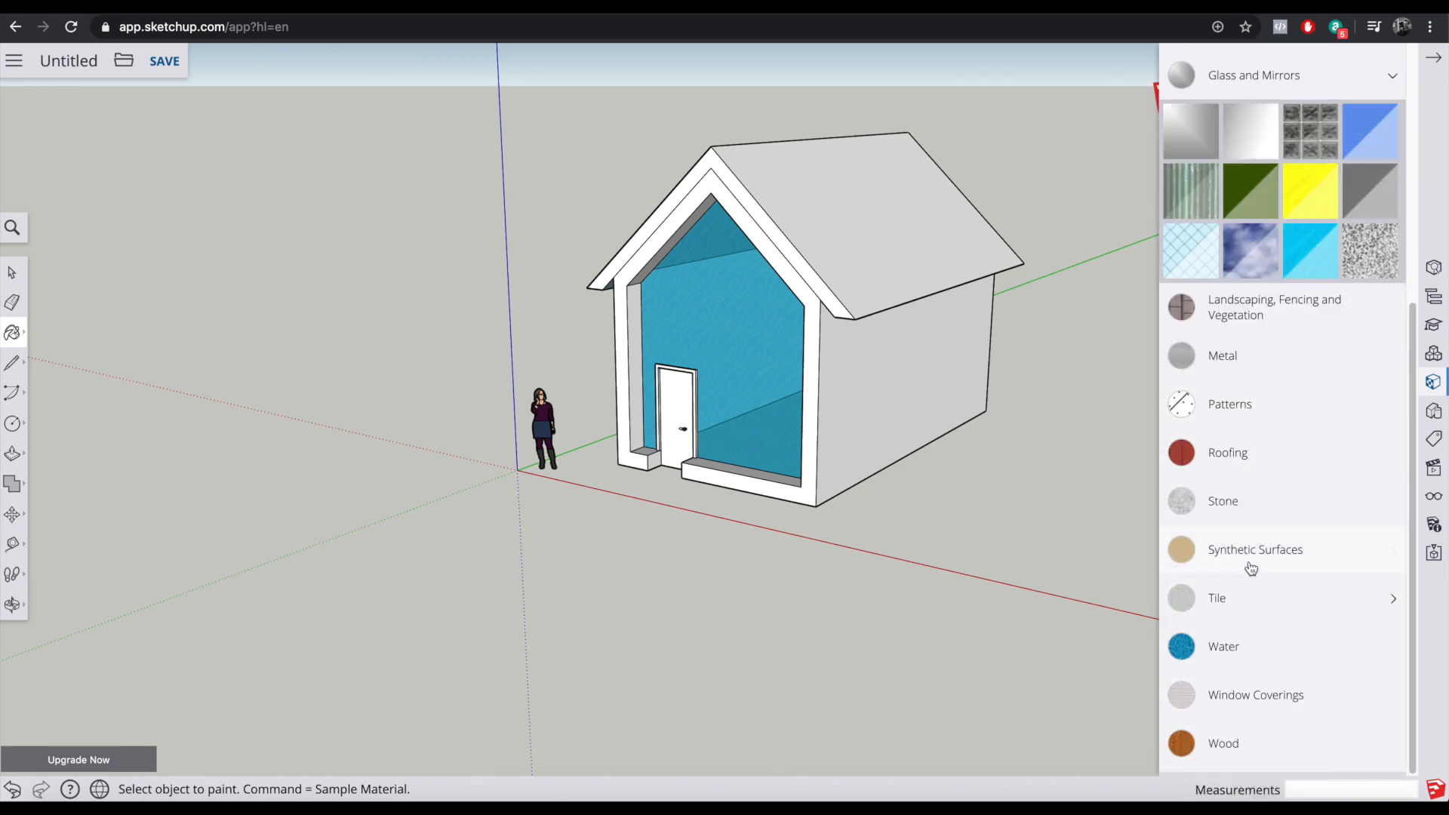
left_click(1238, 464)
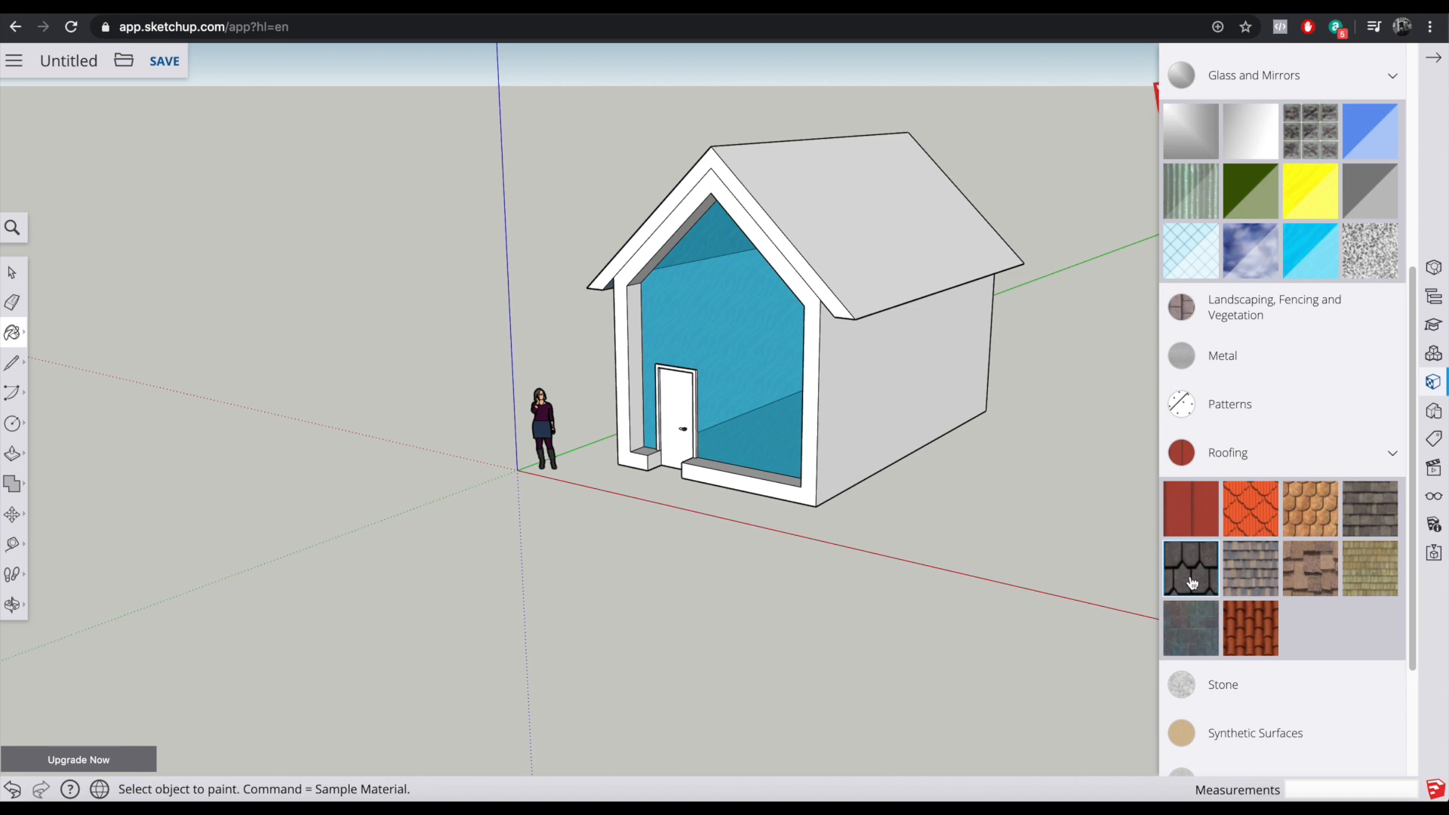
left_click(1373, 510)
left_click(840, 173)
mouse_move(624, 200)
middle_mouse_down()
mouse_move(967, 239)
mouse_move(822, 201)
mouse_move(944, 218)
middle_mouse_up()
left_click(672, 194)
Step: Paint the front edge of the roof with the Roofing Shingles Asphalt material
scroll(944, 217, "up", 4)
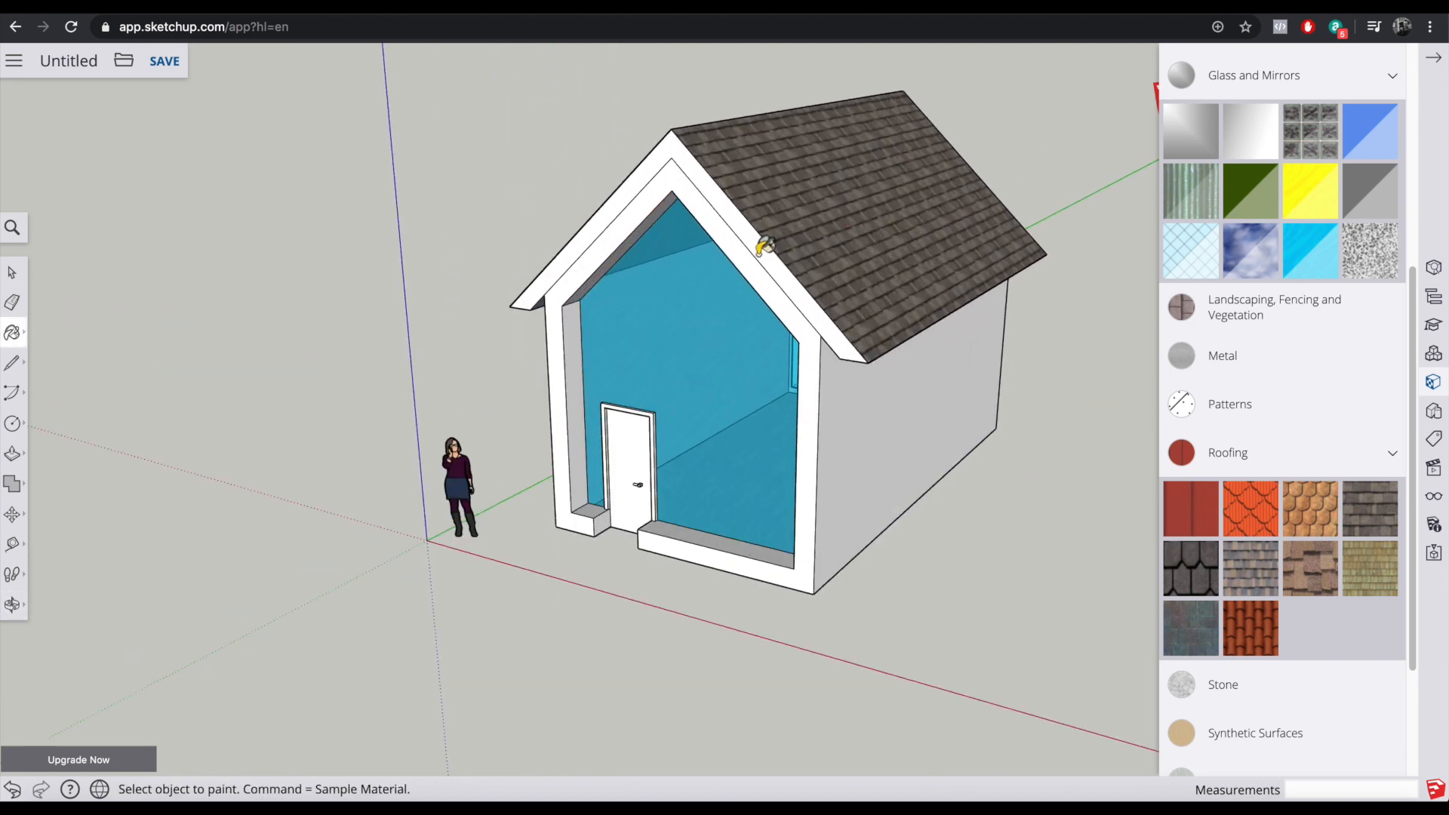
scroll(755, 240, "up", 2)
left_click(758, 244)
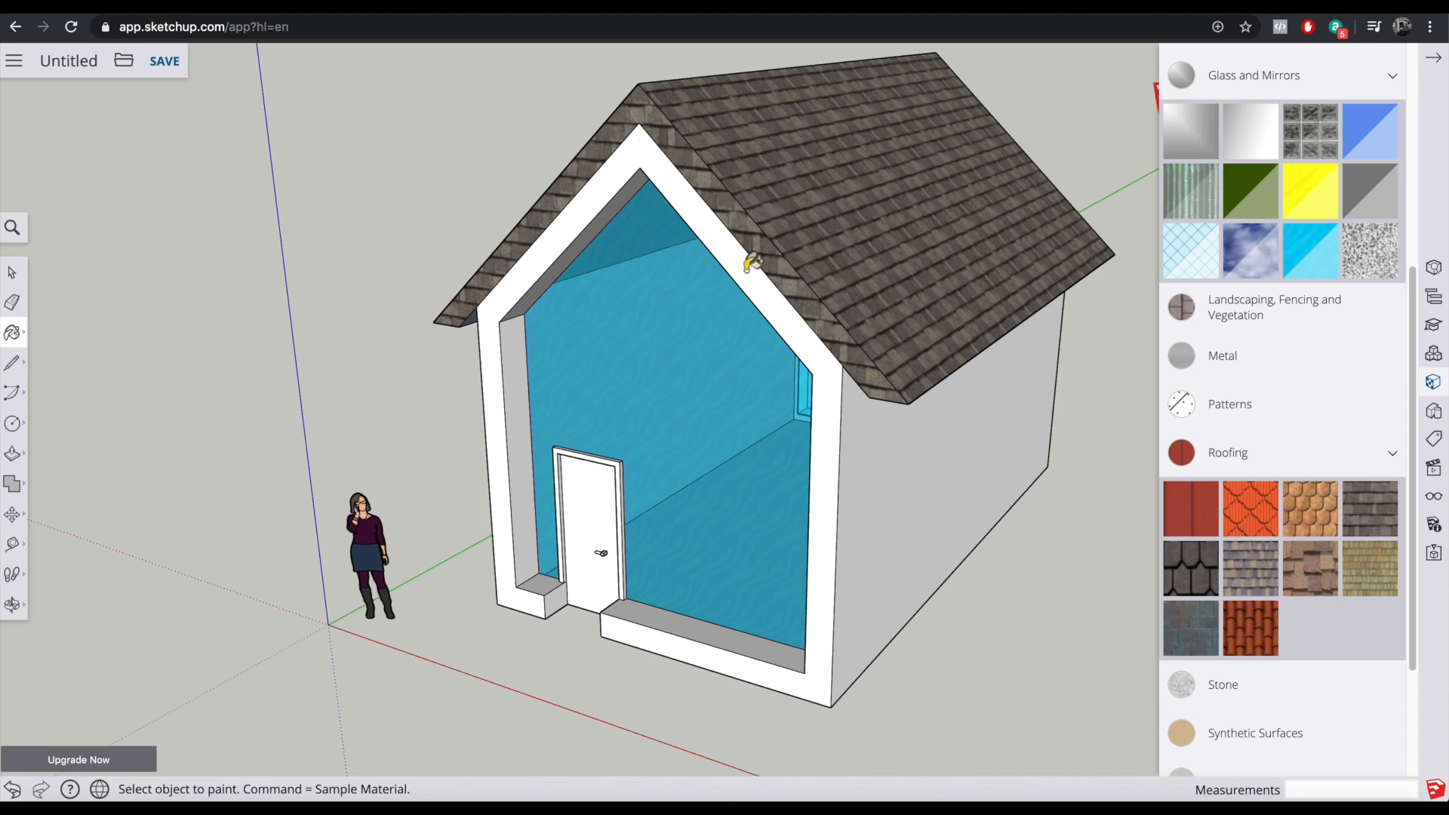
Step: Paint the front edge of the roof with the dark reddish-brown material from the Wood collection
scroll(1302, 683, "up", 5)
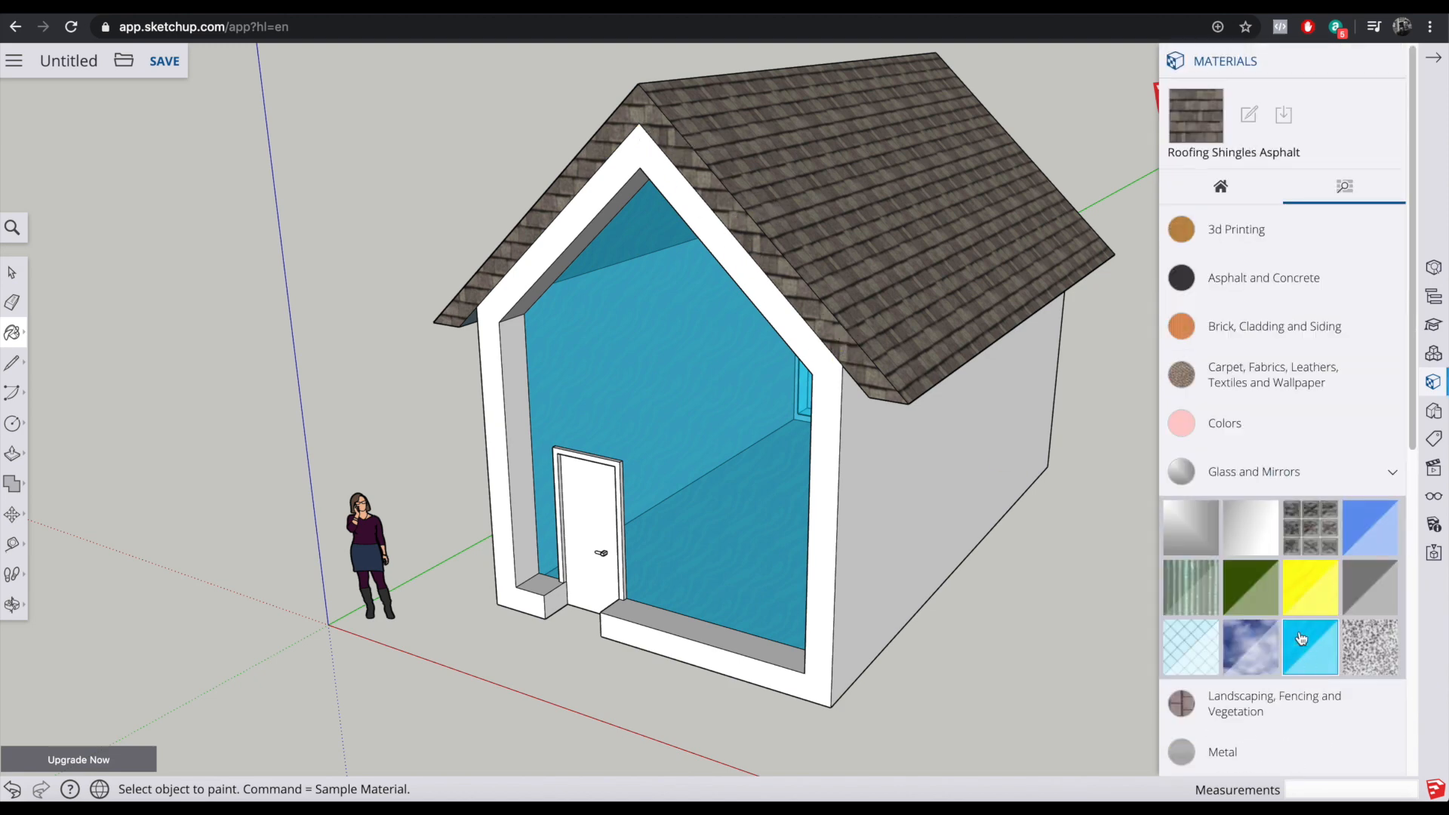
scroll(1273, 362, "down", 2)
scroll(1251, 489, "down", 2)
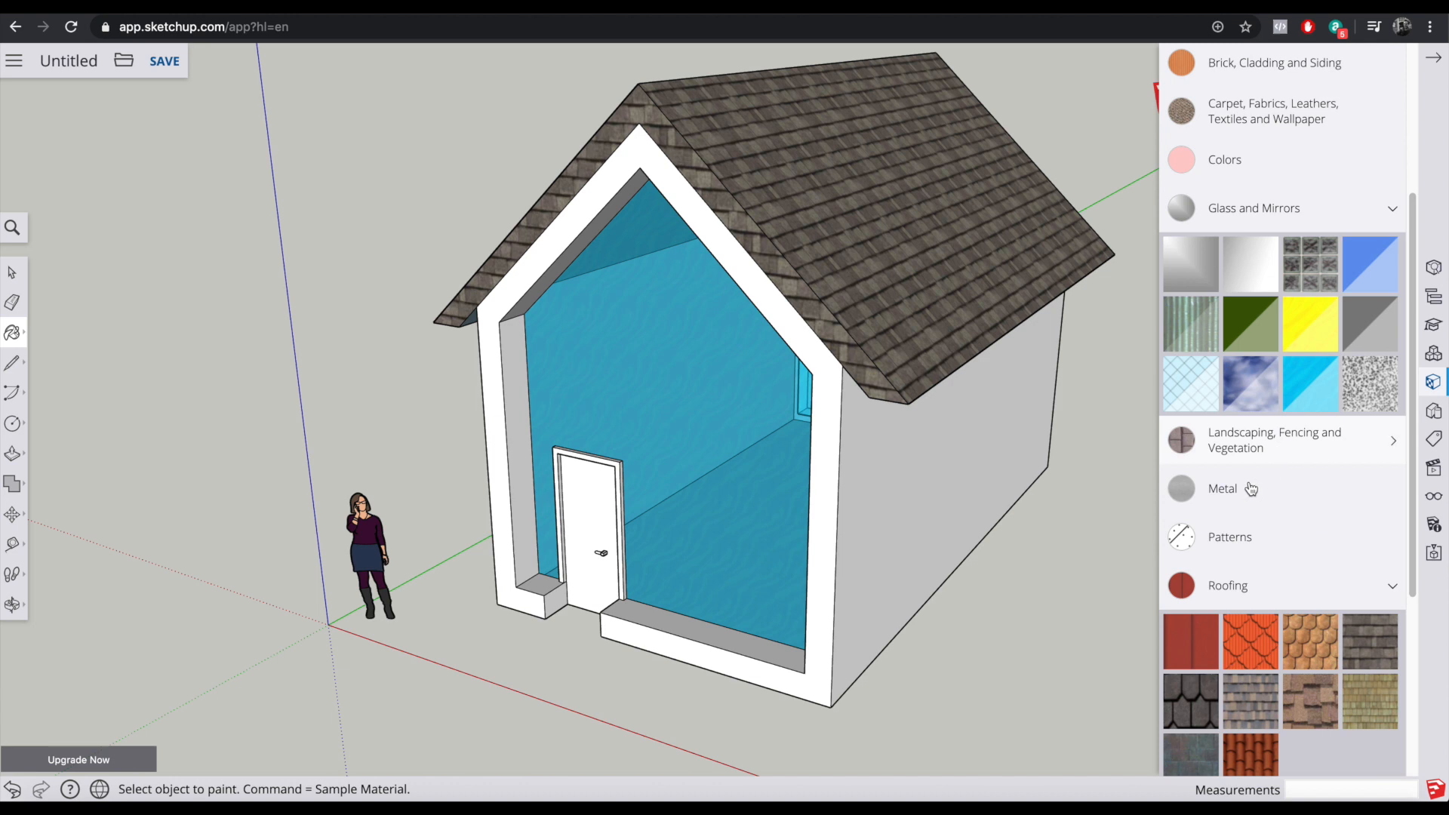
scroll(1238, 529, "down", 5)
left_click(1260, 730)
scroll(1260, 679, "down", 3)
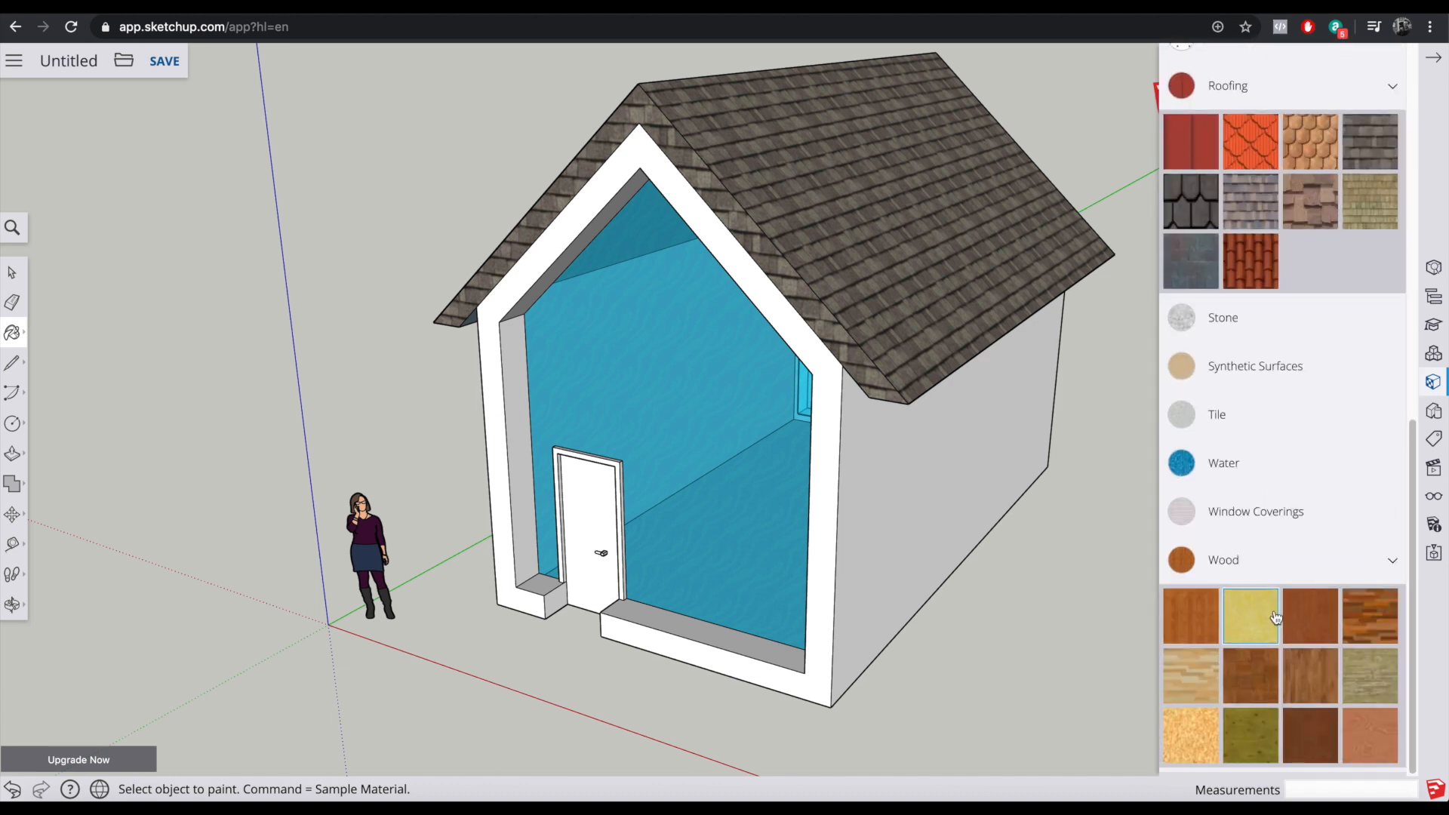
left_click(1299, 745)
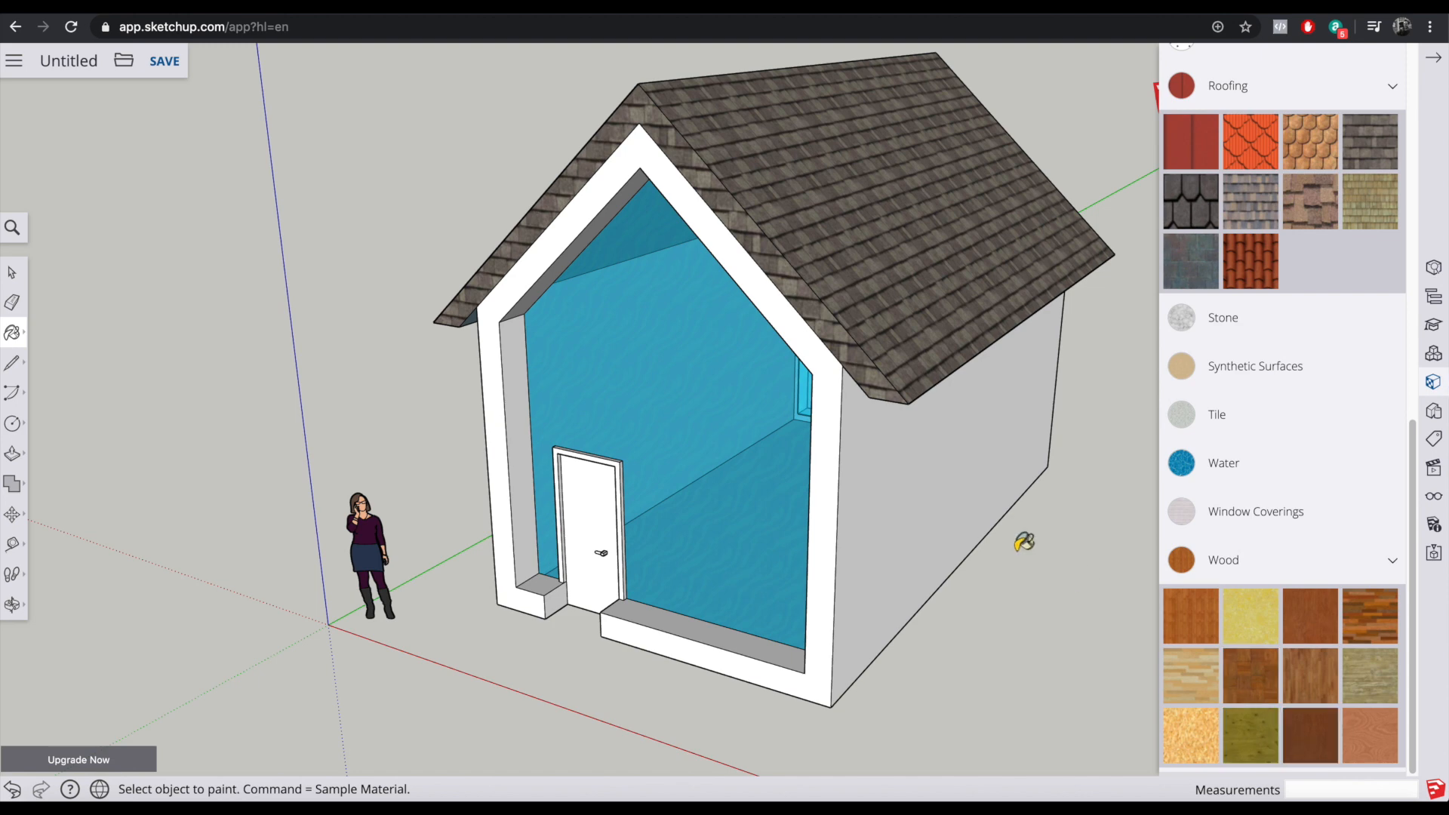
left_click(730, 199)
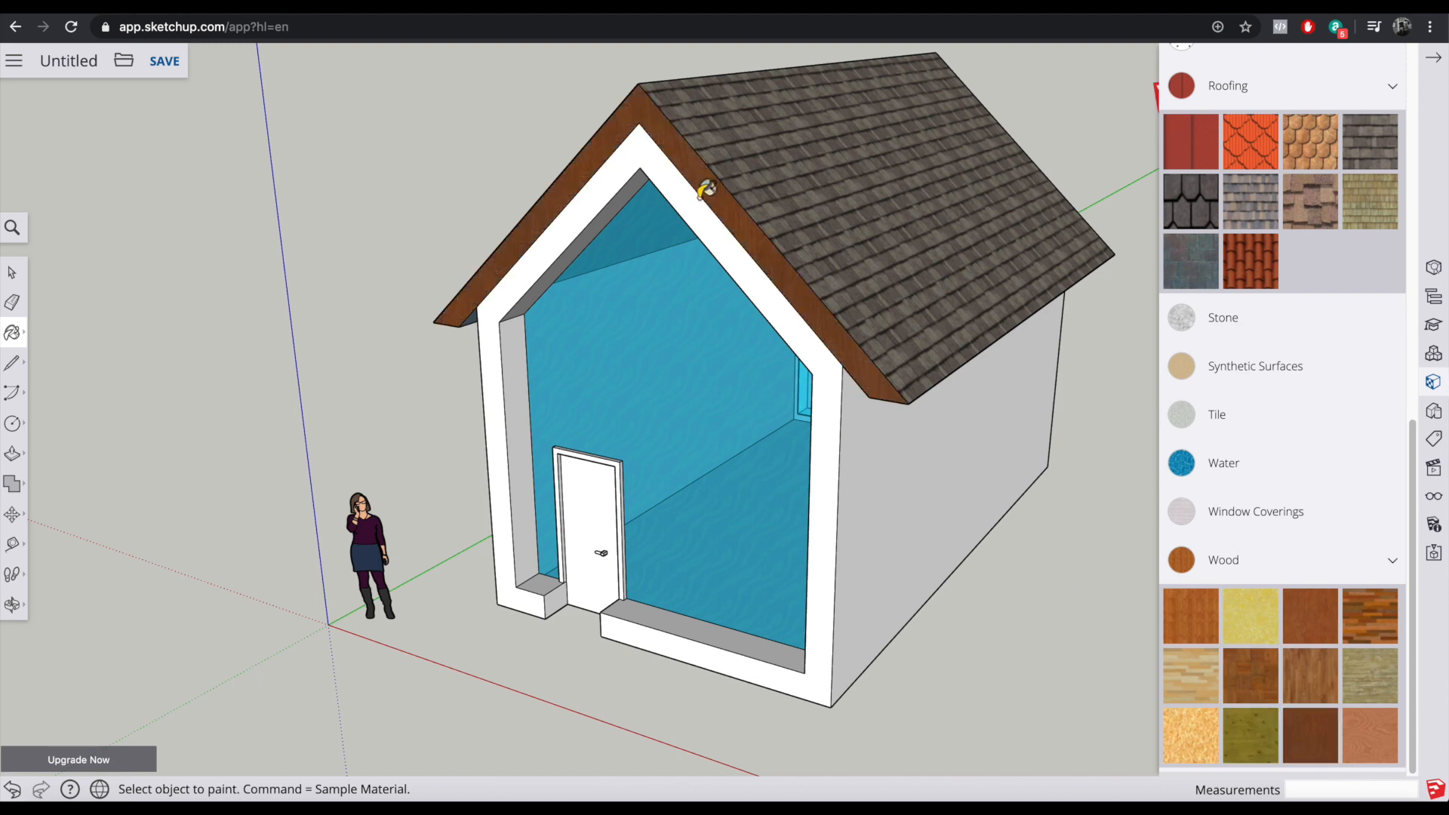
Step: Paint the rear edge of the roof with the same dark reddish-brown wood
middle_click_drag(1025, 153, 637, 220)
middle_click_drag(755, 275, 689, 262)
left_click(713, 276)
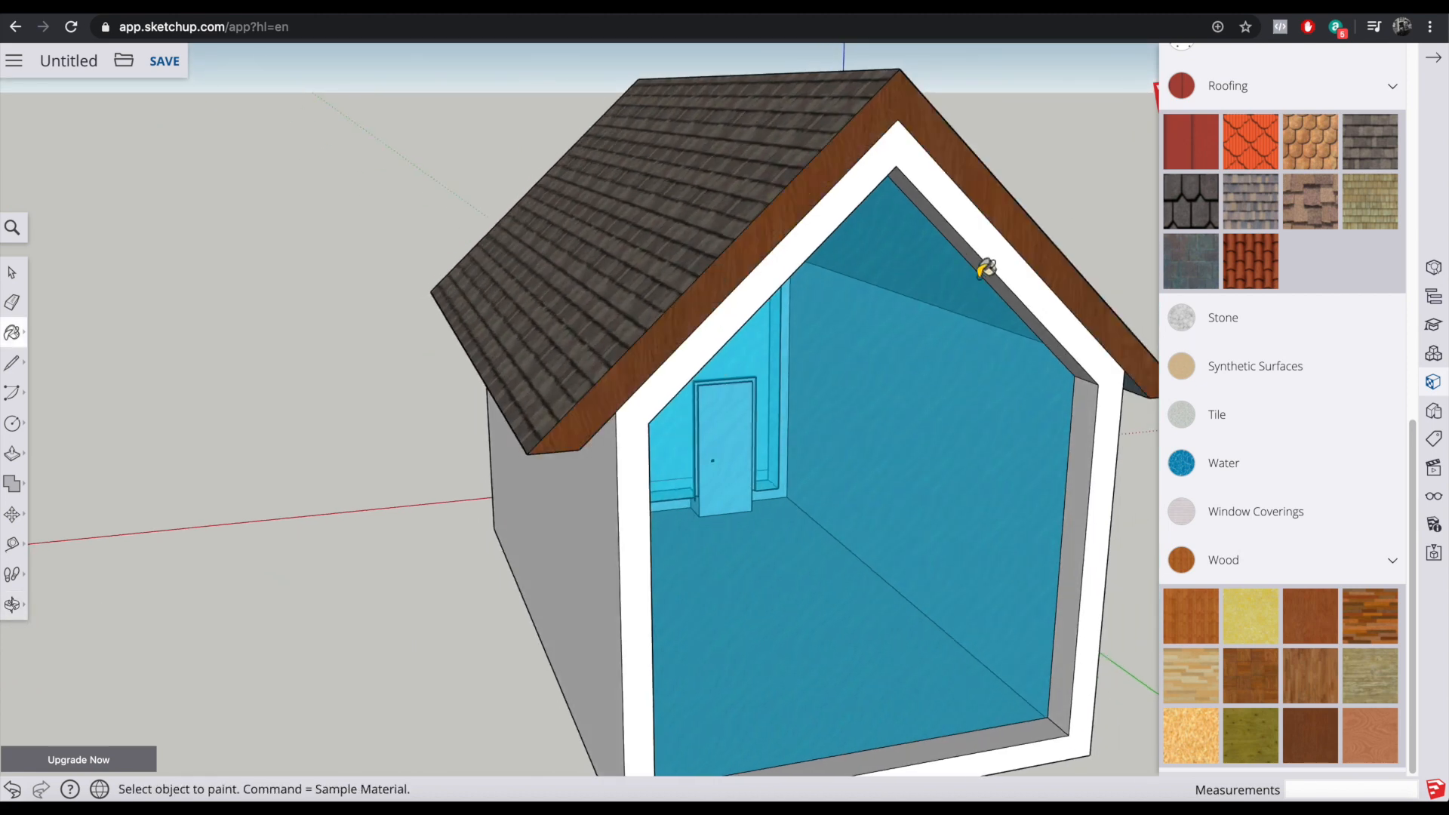
middle_click_drag(405, 297, 812, 288)
middle_click_drag(695, 295, 802, 298)
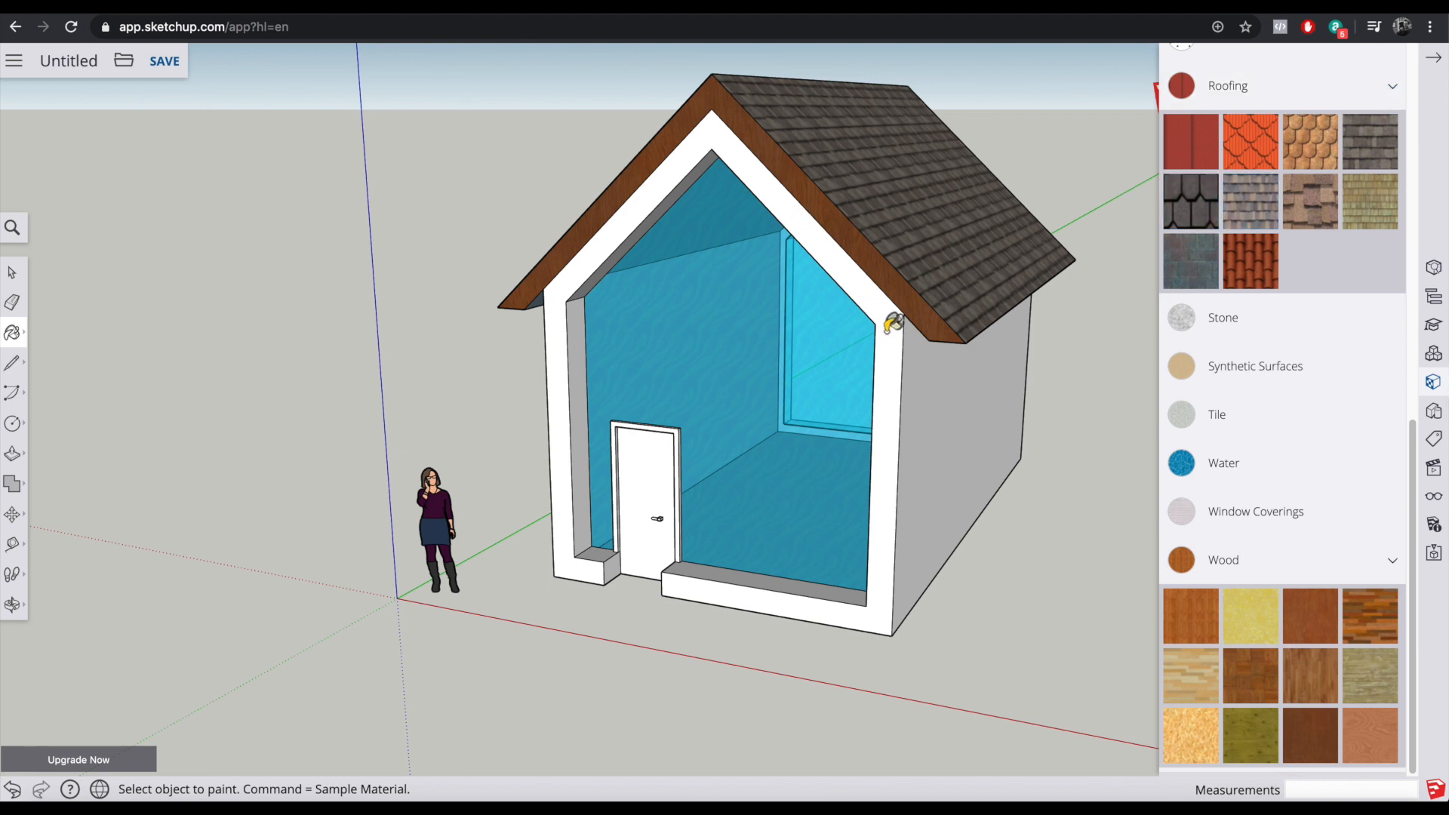
scroll(1016, 253, "down", 2)
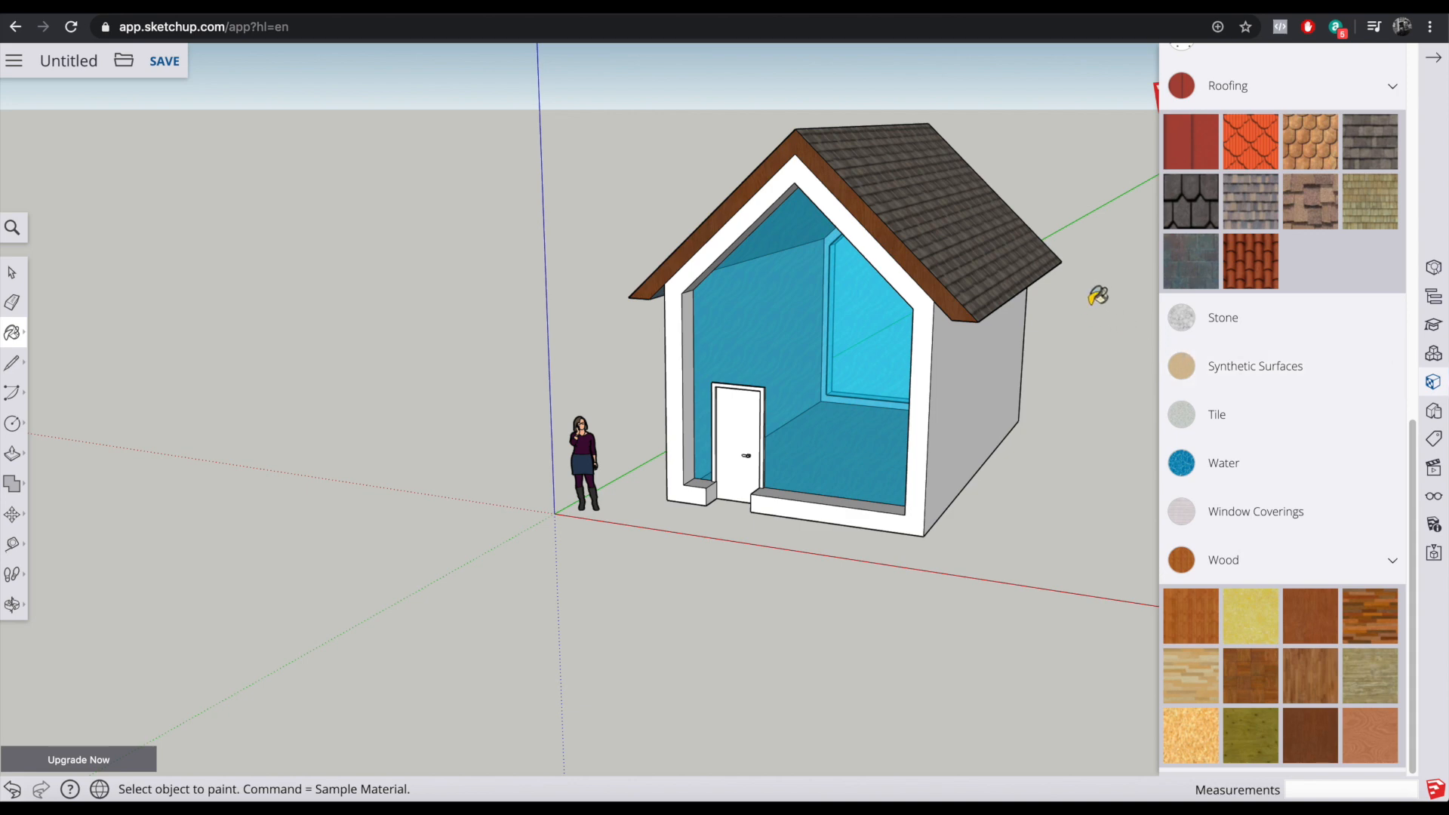
mouse_move(848, 372)
middle_mouse_down()
mouse_move(1096, 330)
mouse_move(838, 320)
mouse_move(692, 340)
mouse_move(783, 379)
mouse_move(846, 361)
middle_mouse_up()
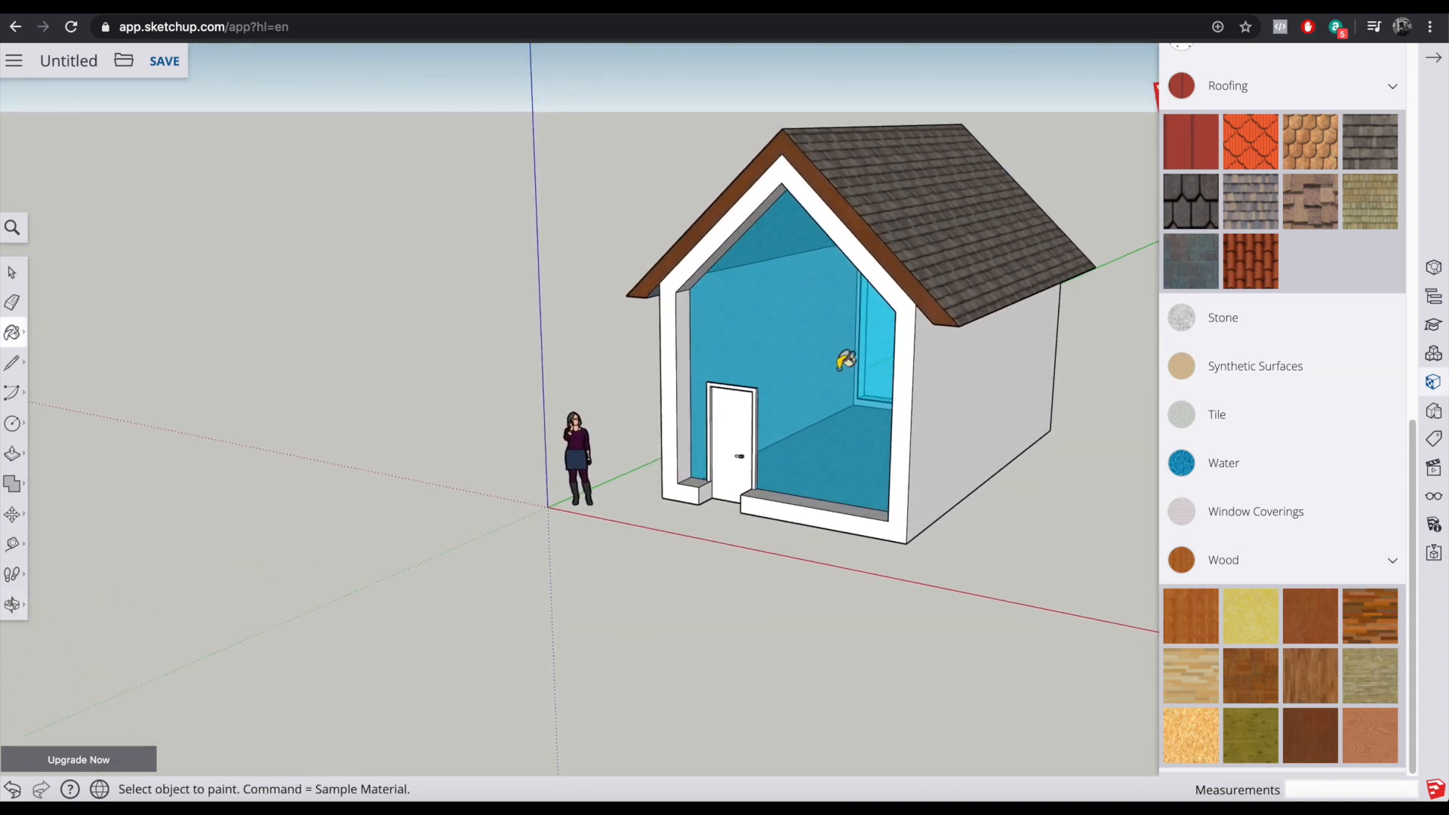